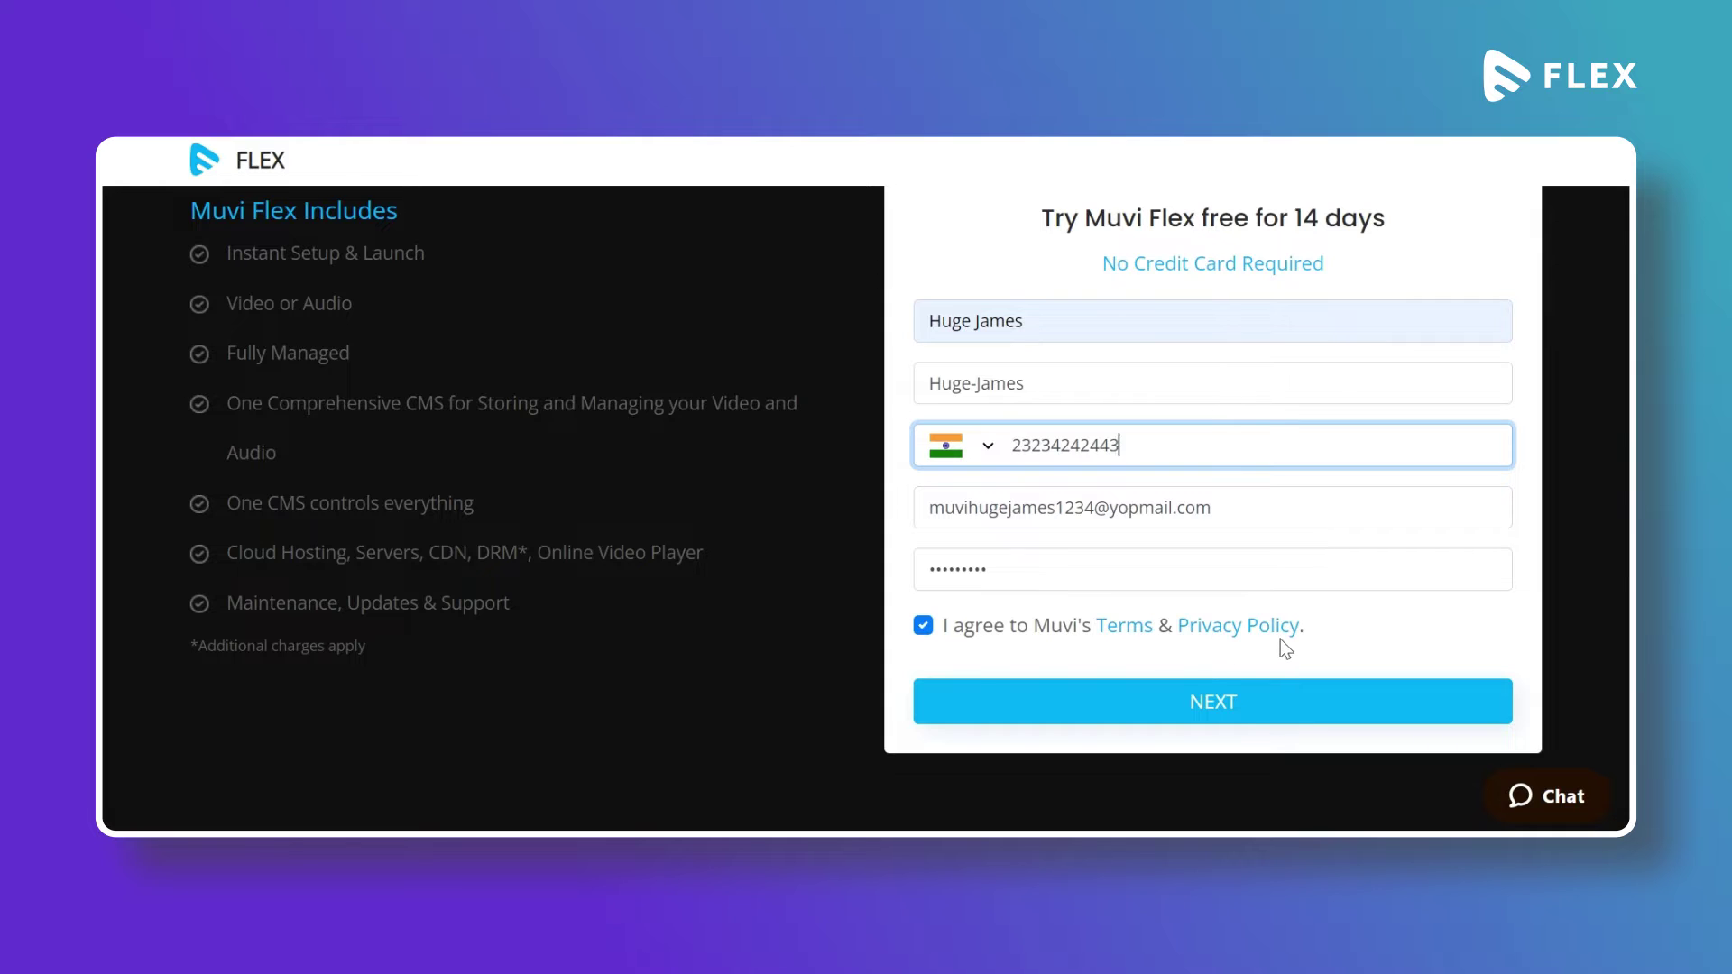
- Submit the completed free trial sign-up form and choose Video/Audio CMS, Distribute Playlists and Social Sharing as the product features
left_click(1144, 707)
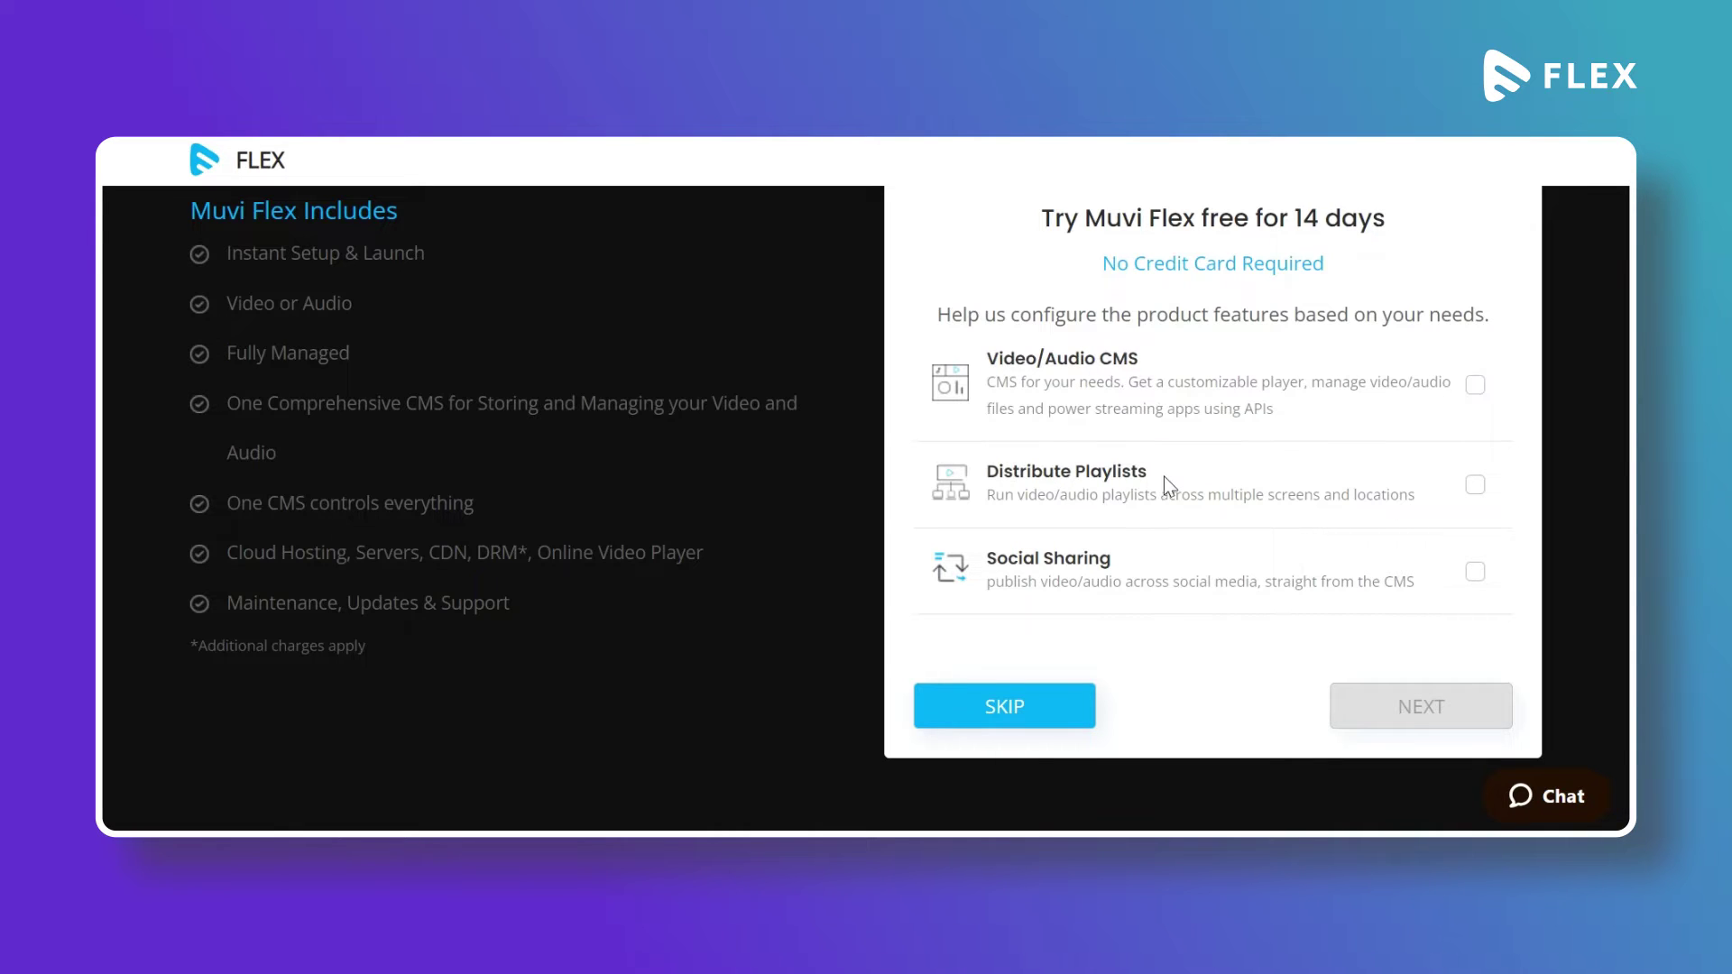
left_click(1475, 386)
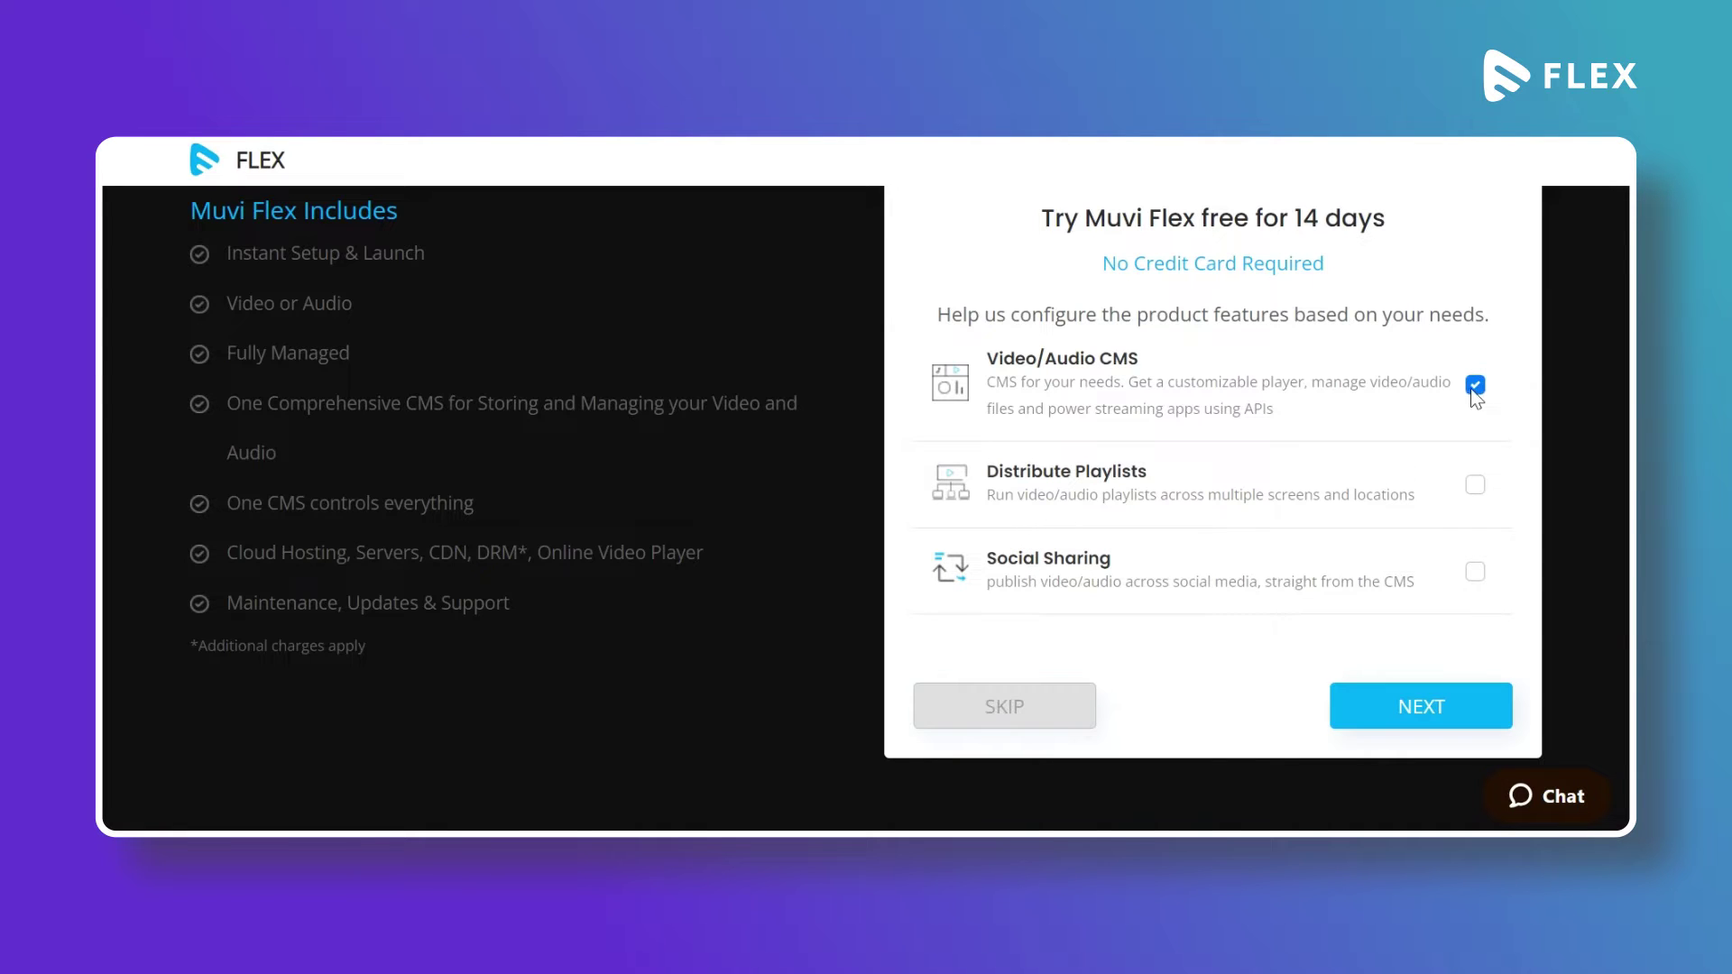
left_click(1475, 485)
left_click(1475, 572)
left_click(1387, 717)
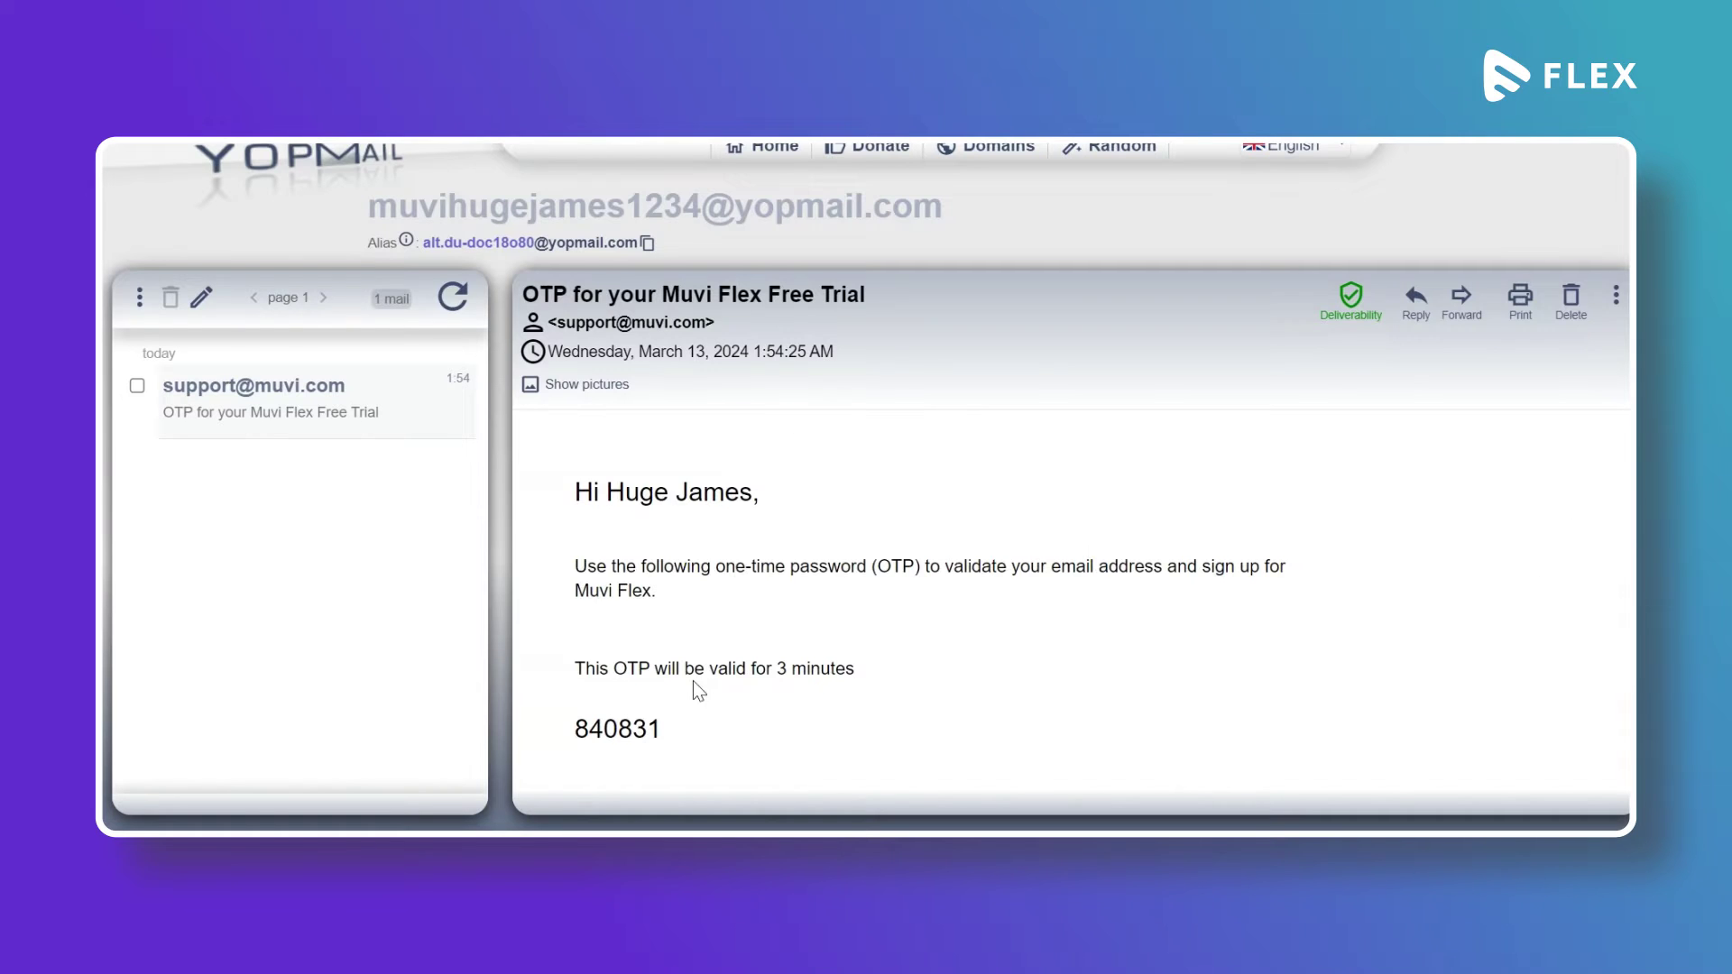
- Copy the one-time passcode from the sign-up email in YOPmail, enter it in the Muvi Flex OTP field and validate it
scroll(693, 683, "down", 1)
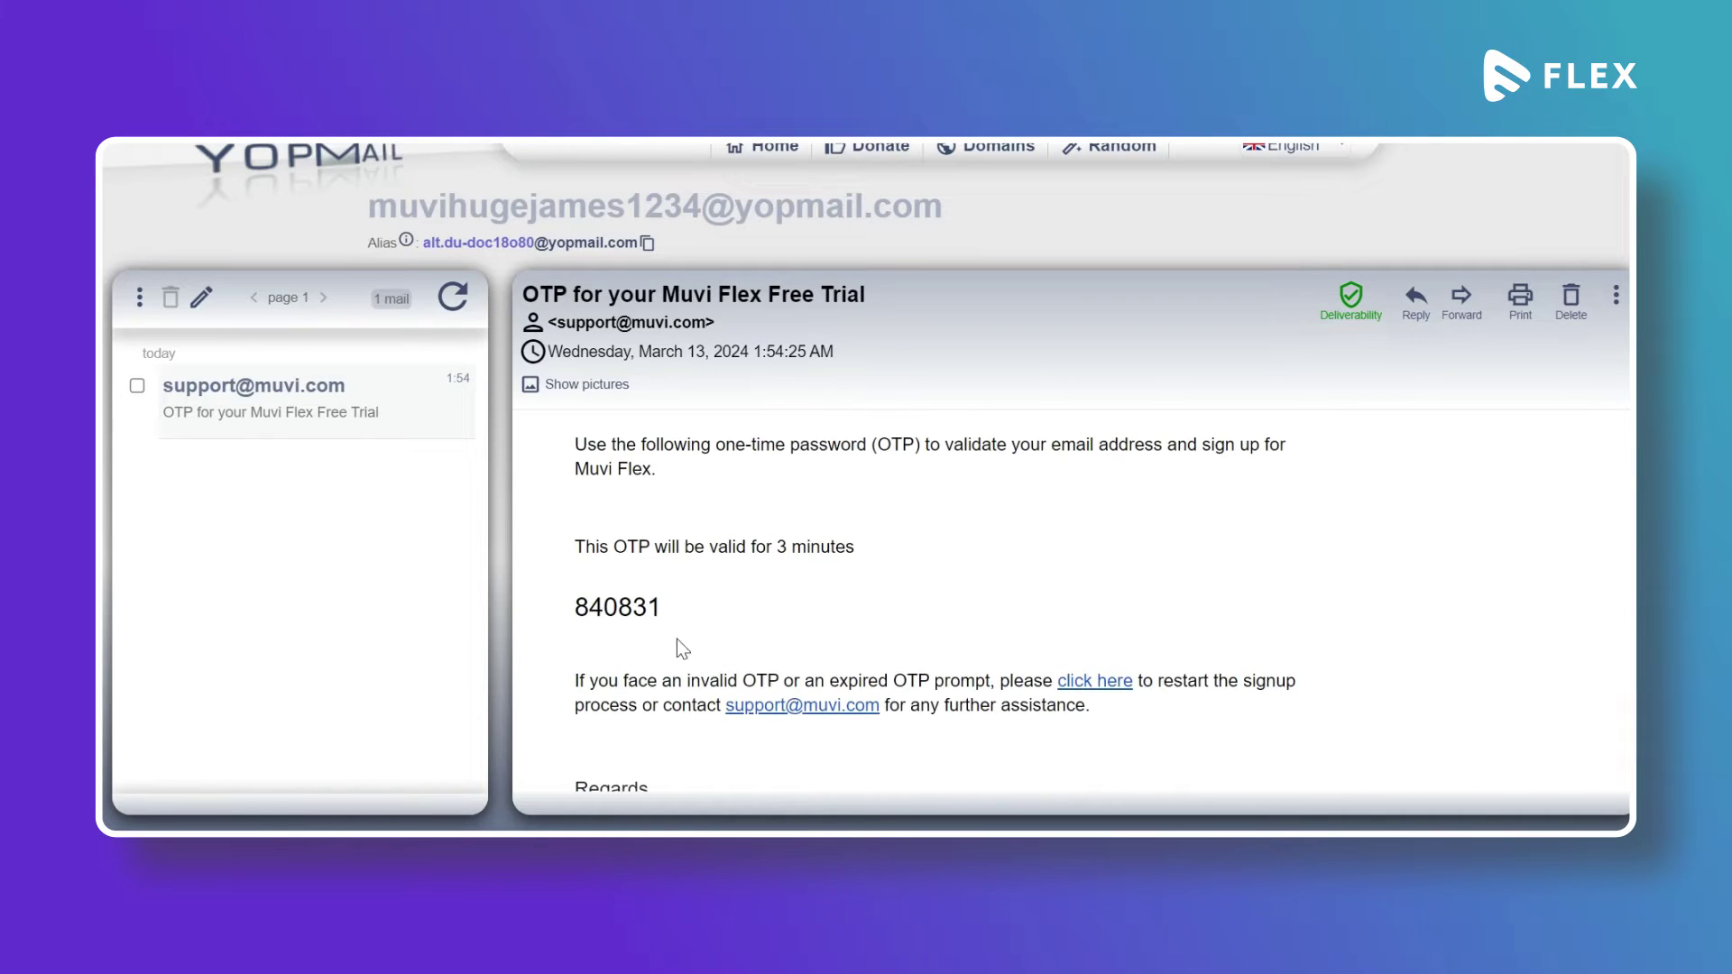
double_click(635, 610)
right_click(635, 610)
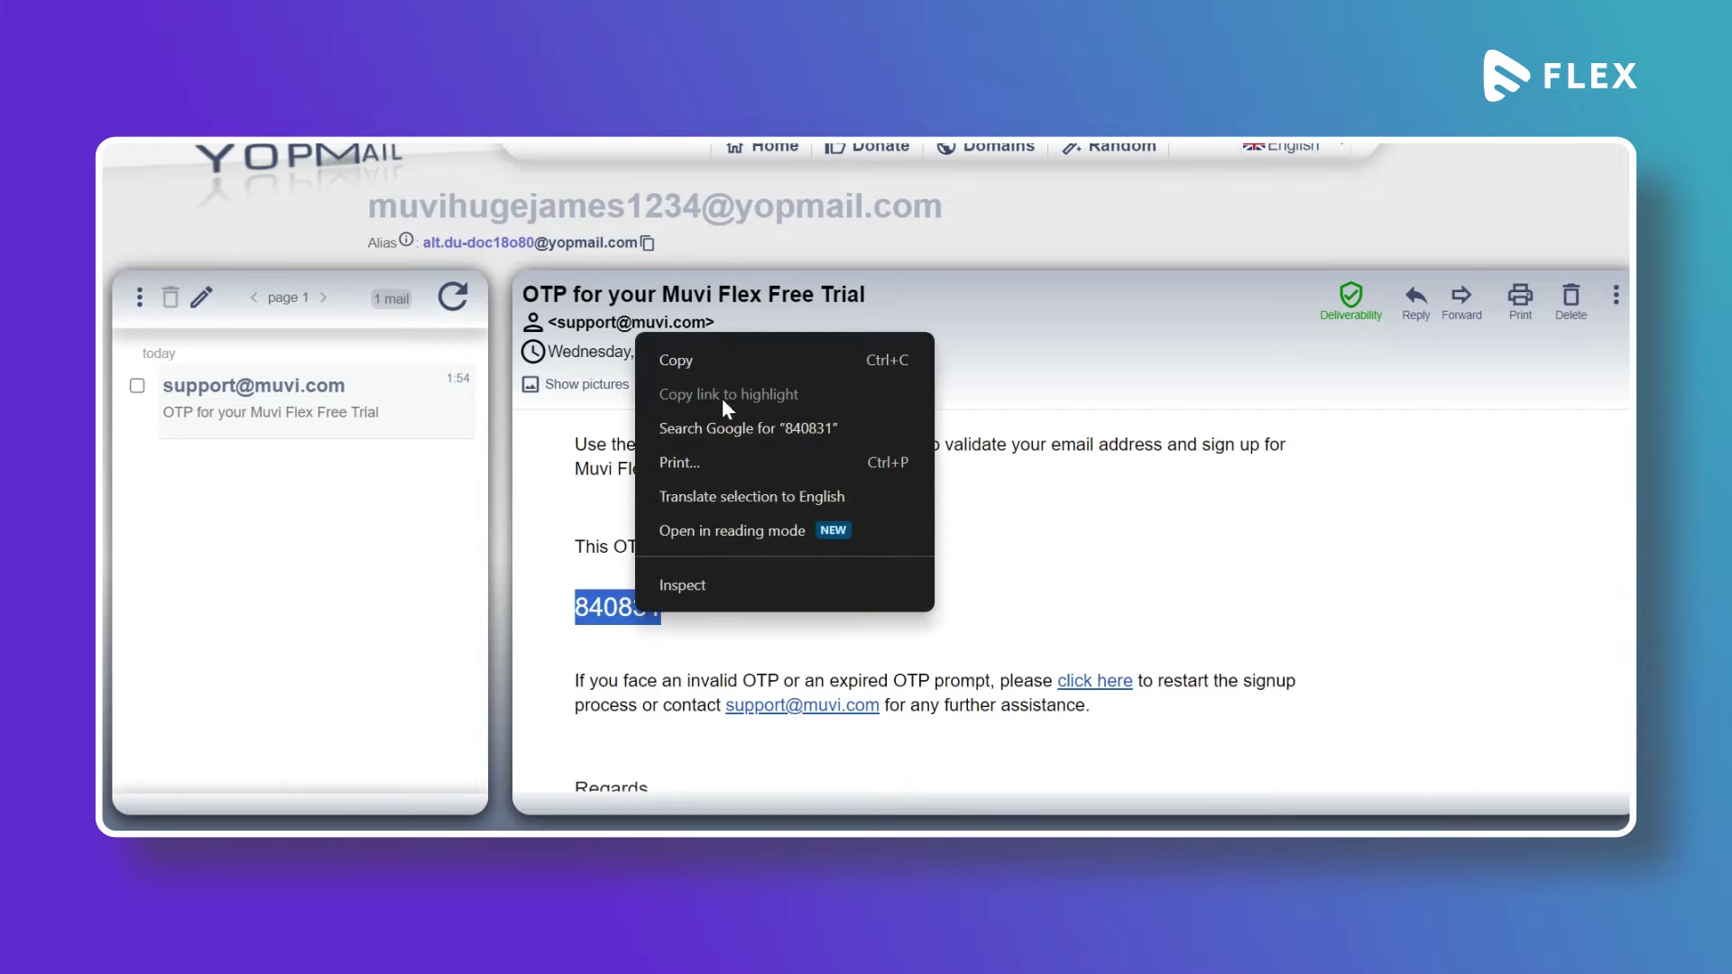
left_click(724, 361)
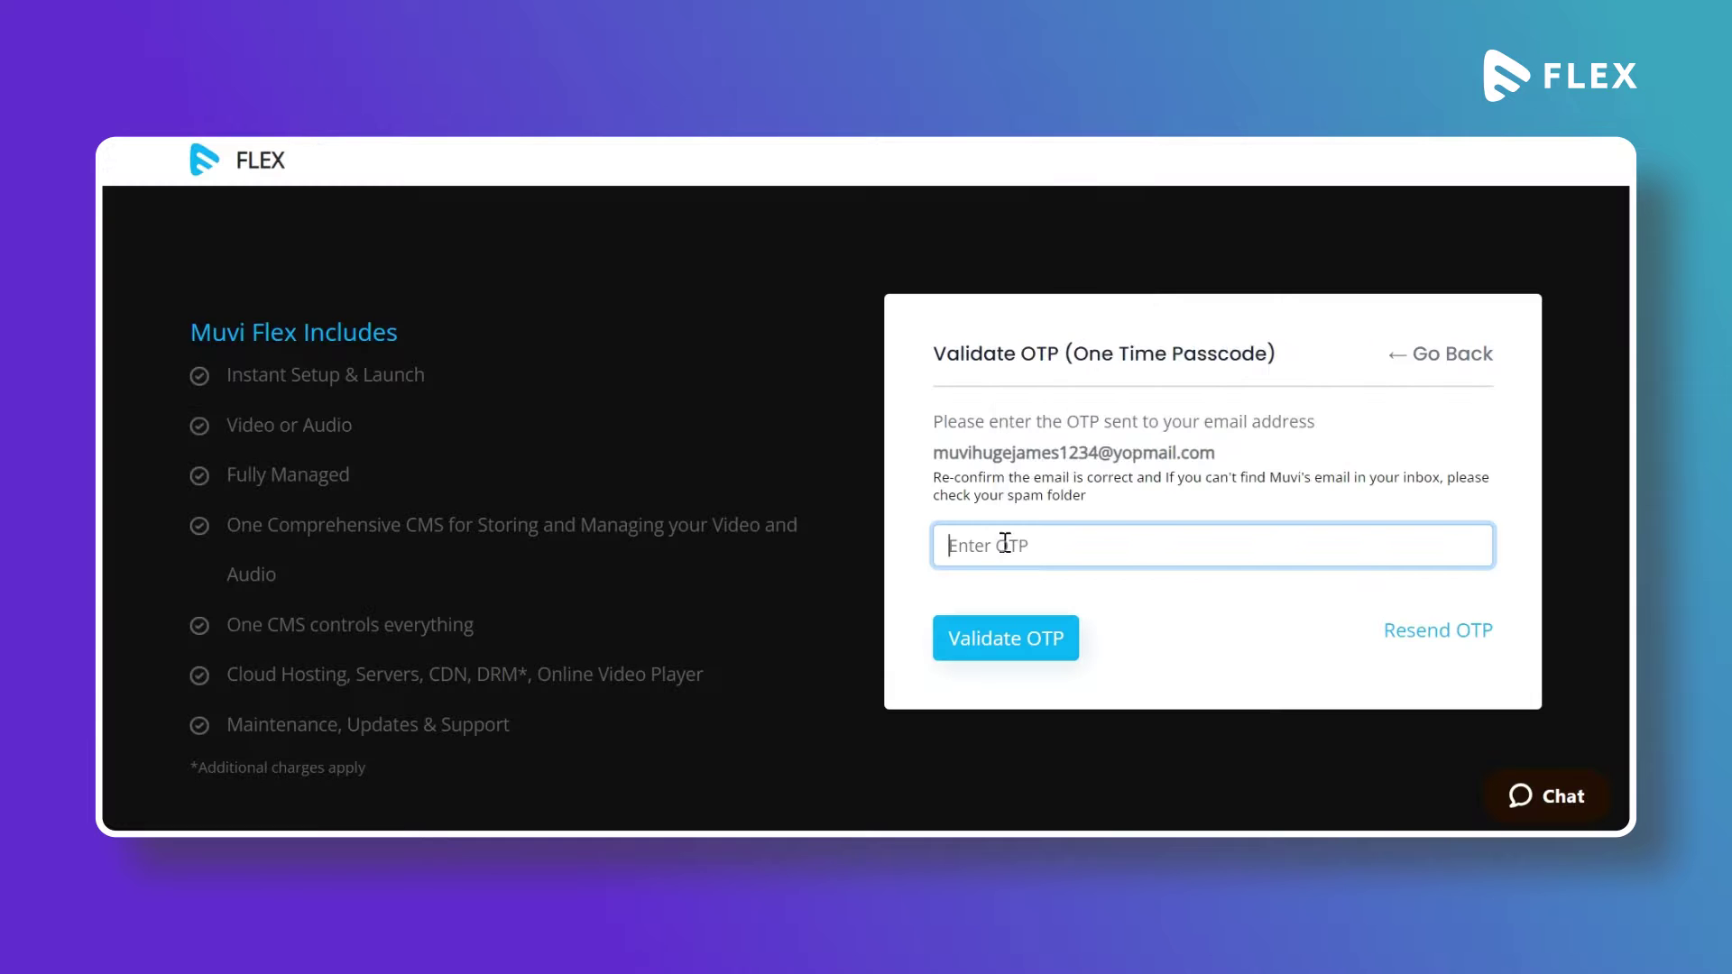
right_click(1006, 544)
left_click(1080, 328)
left_click(1009, 648)
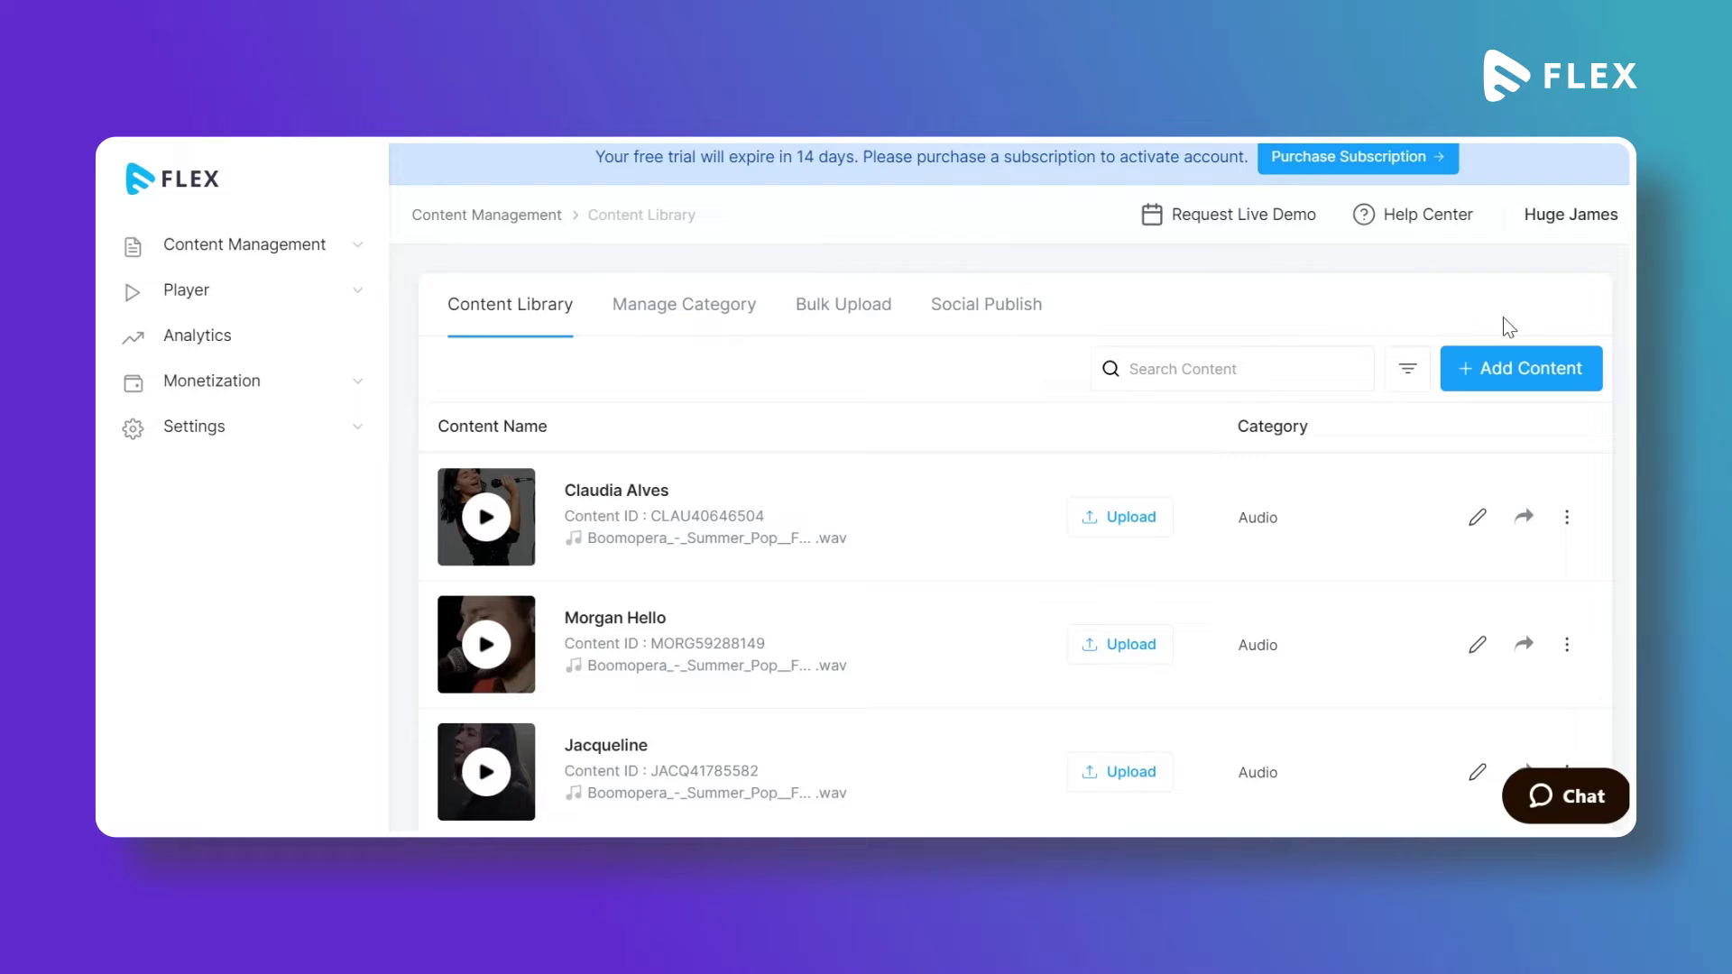
- Open the user profile and examine the account details, the account cancellation section and the password change form
left_click(1590, 216)
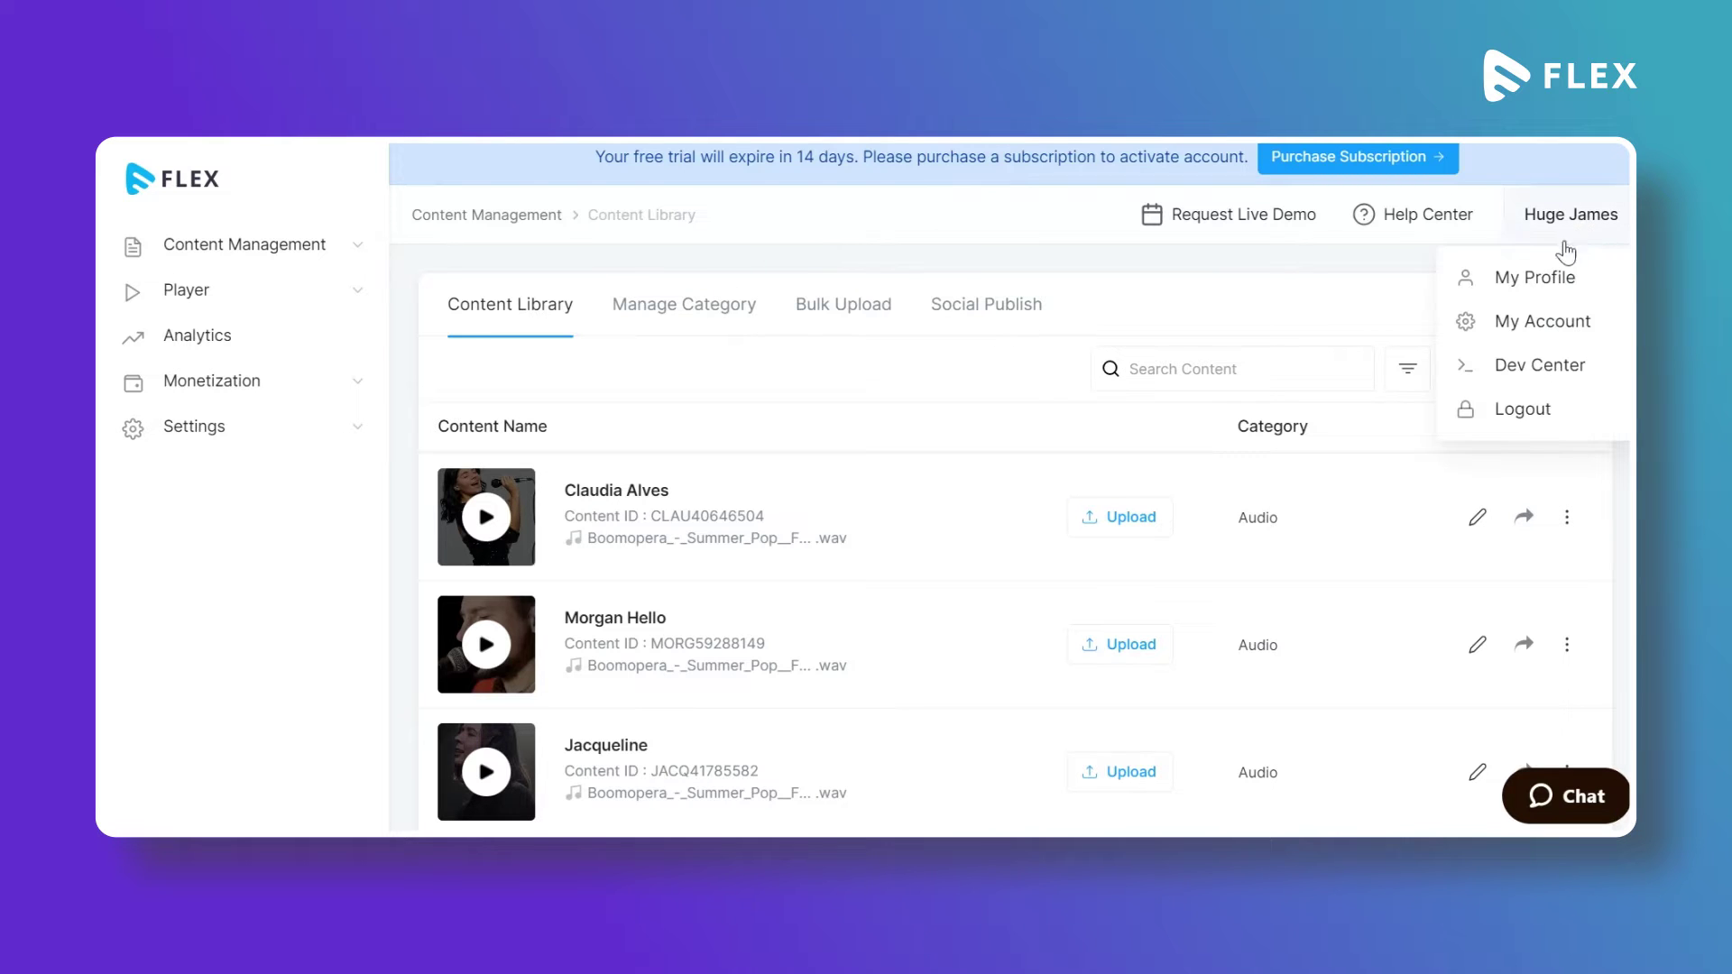
left_click(1548, 281)
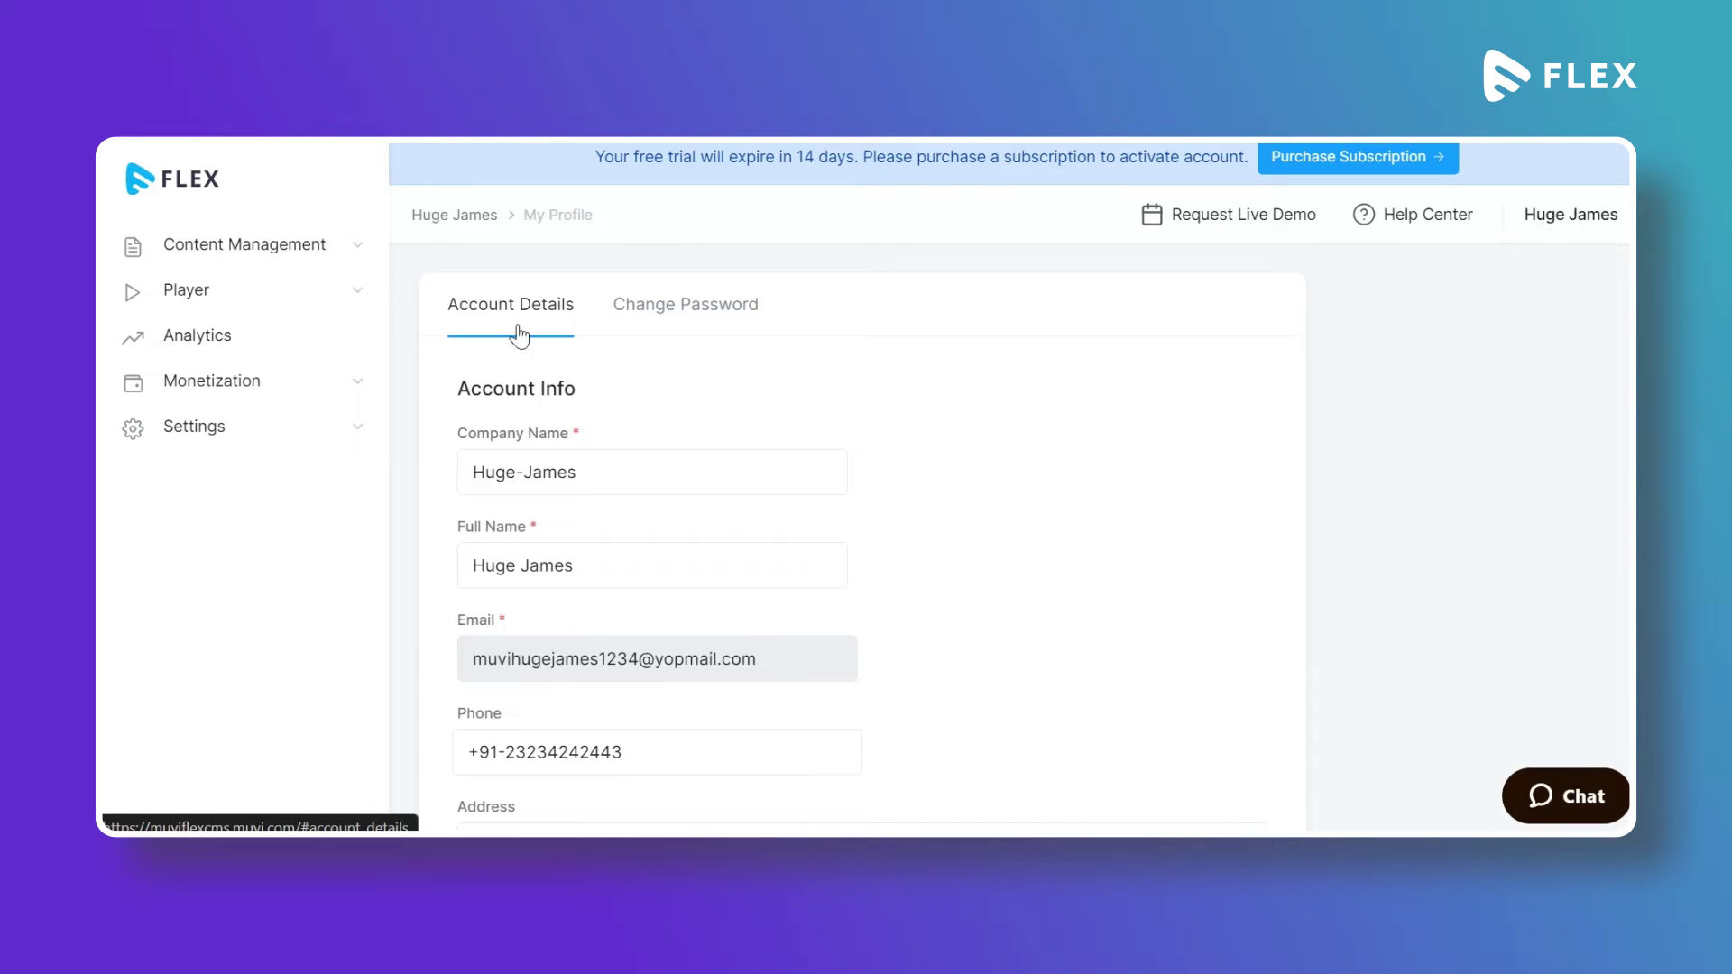
scroll(547, 472, "down", 8)
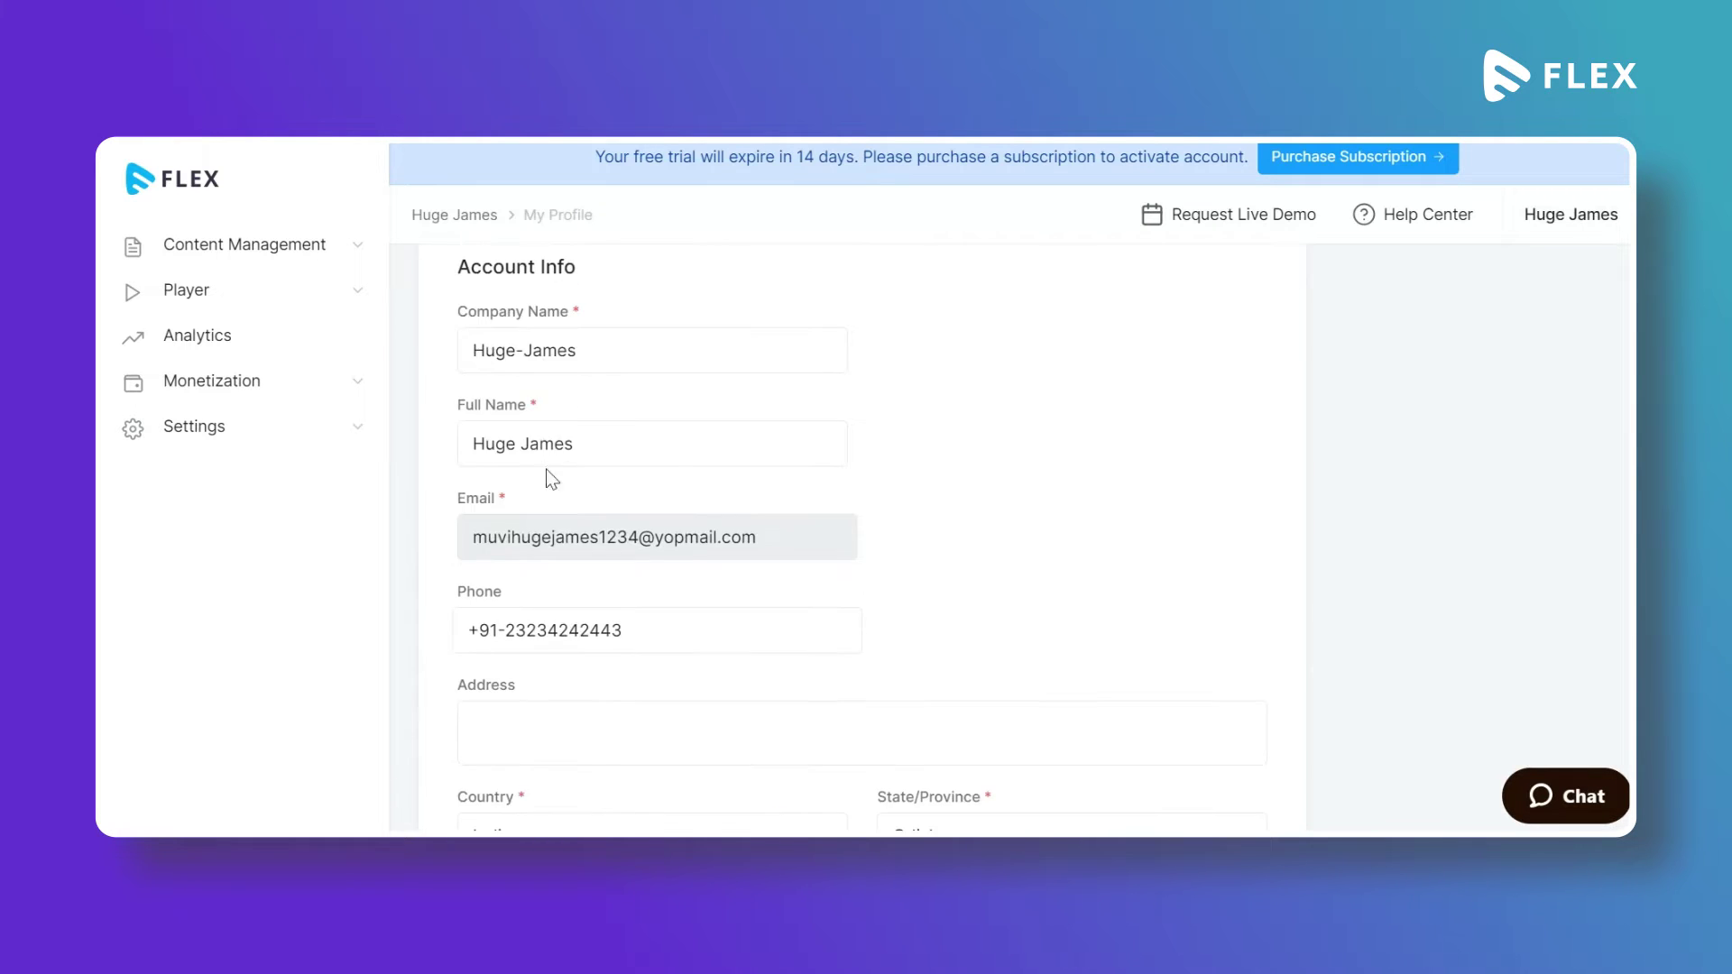
scroll(539, 464, "down", 1)
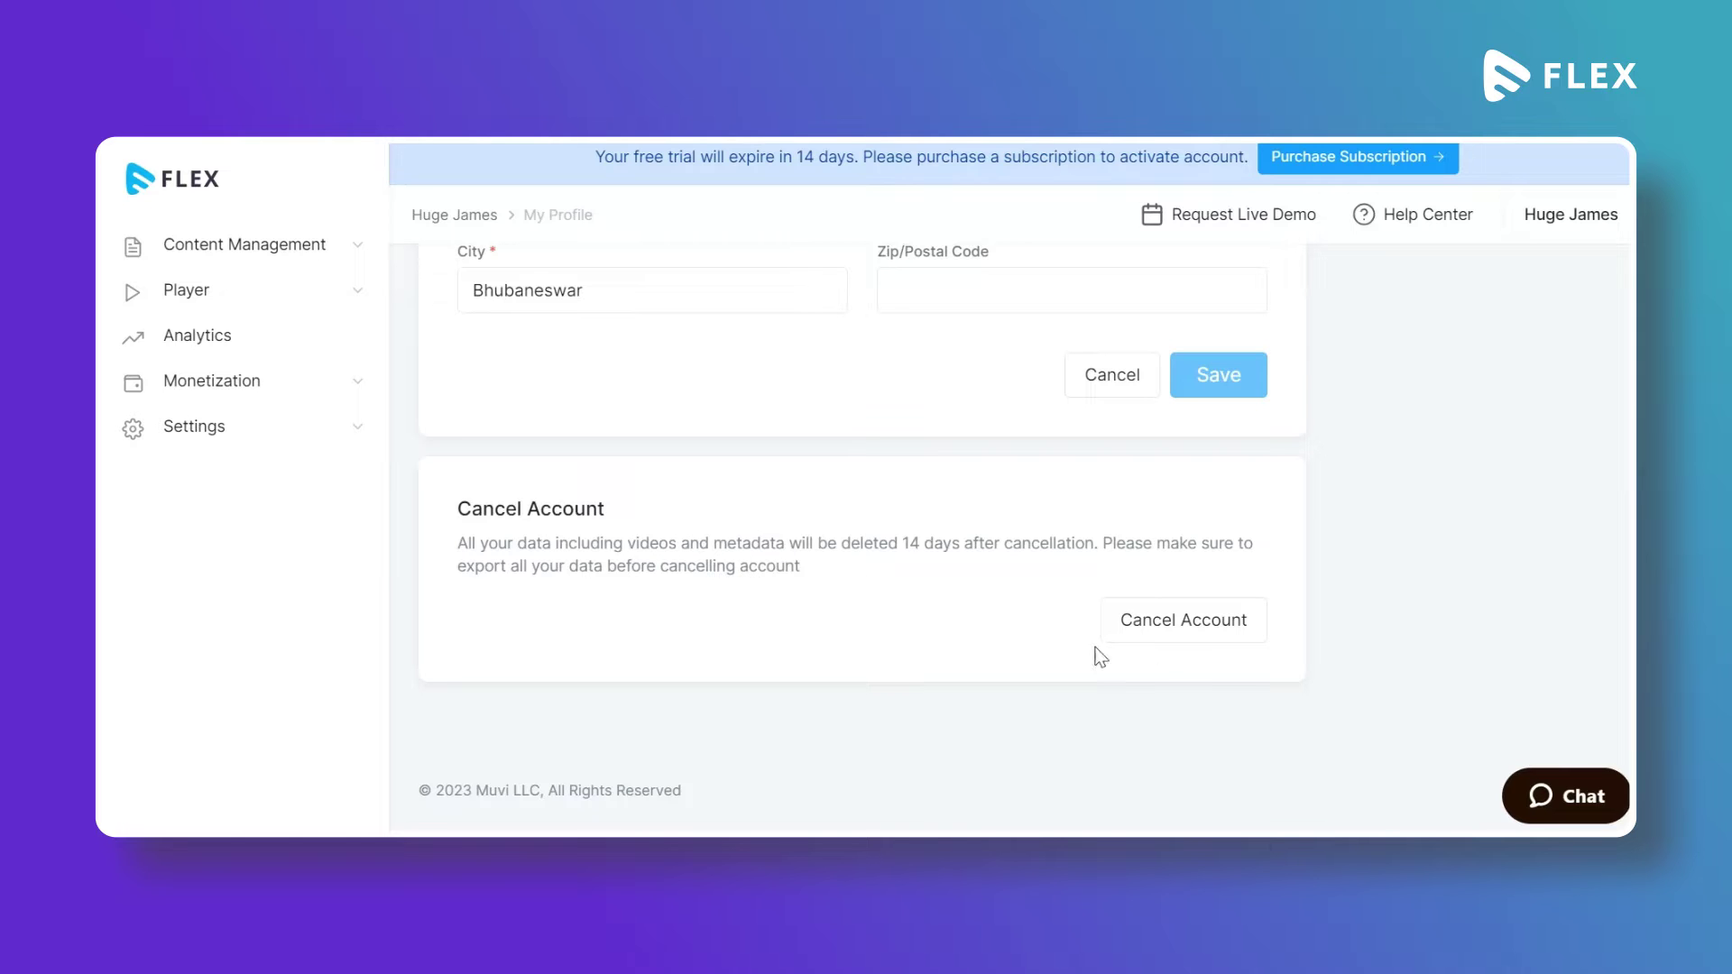
scroll(955, 626, "up", 10)
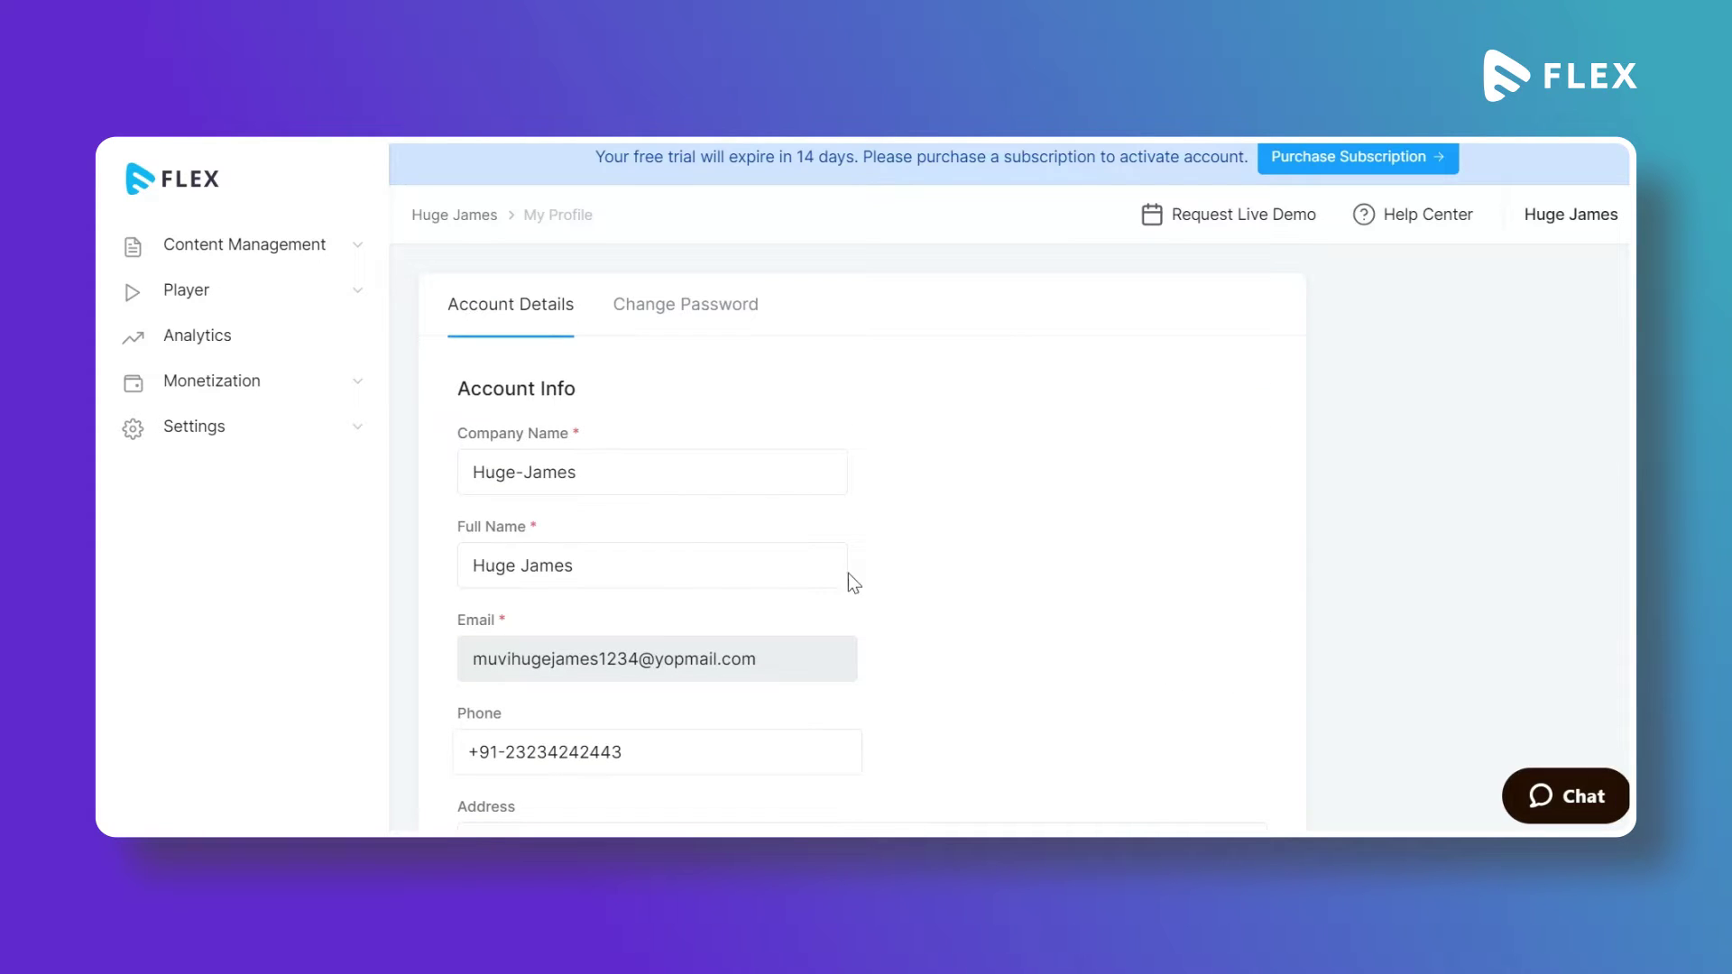
left_click(696, 316)
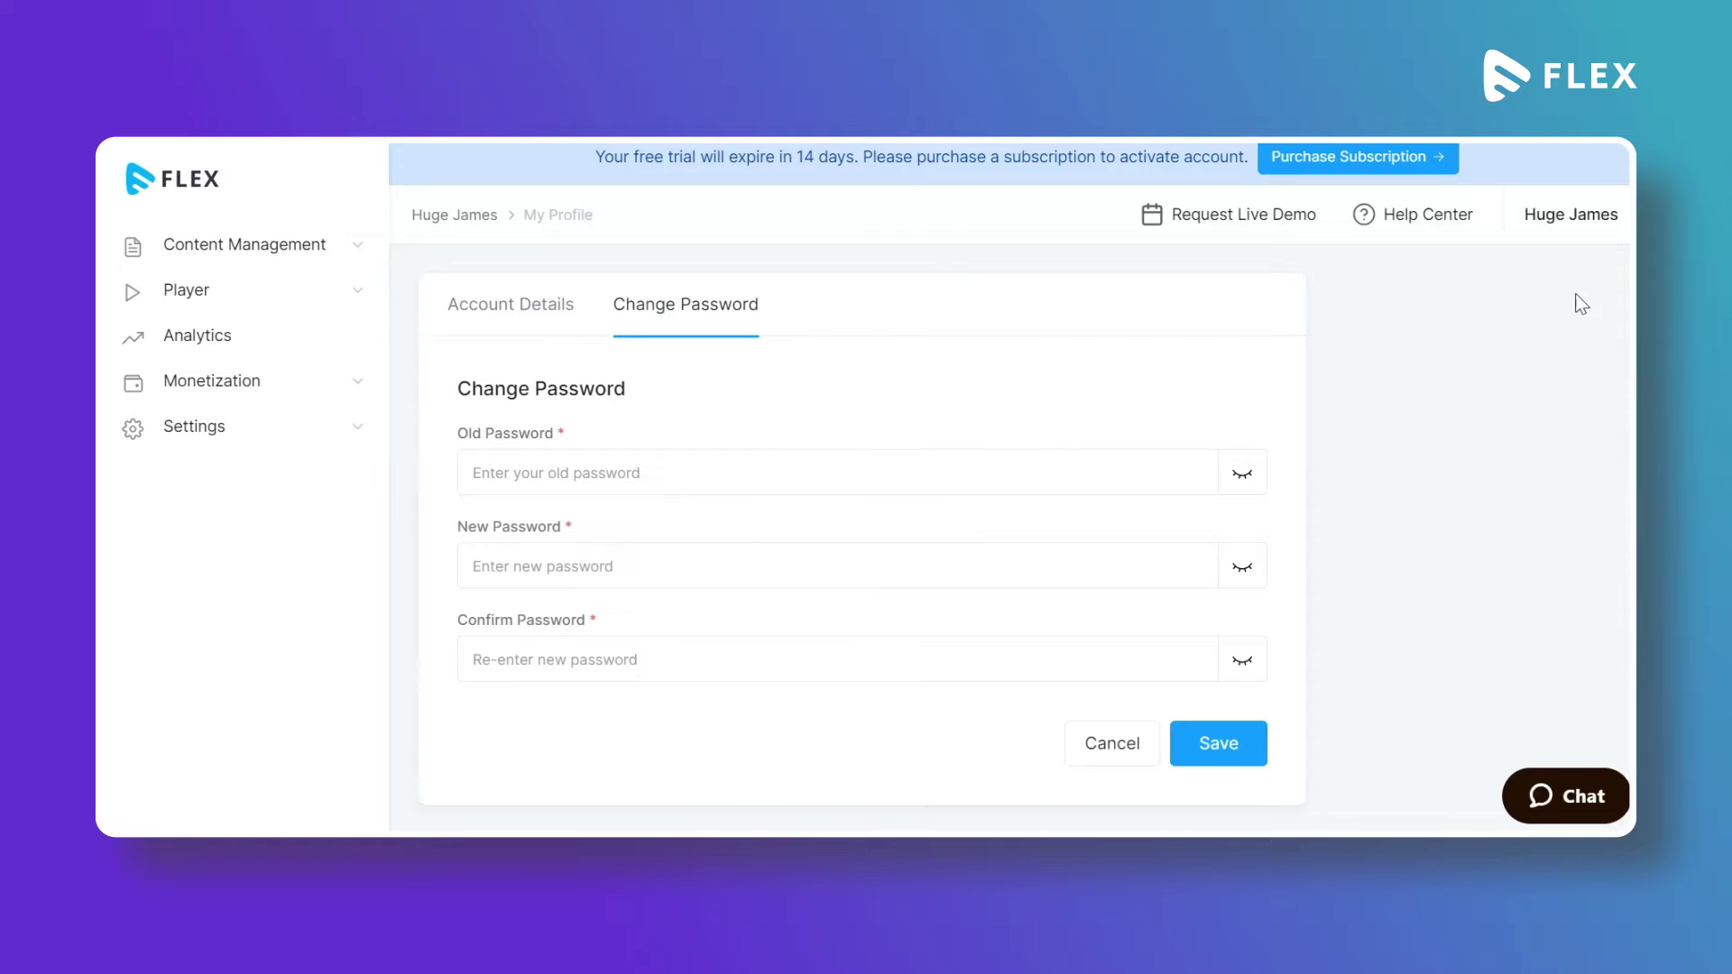
- Open the account's subscription details and examine the plans and billing terms offered for purchase
left_click(1596, 228)
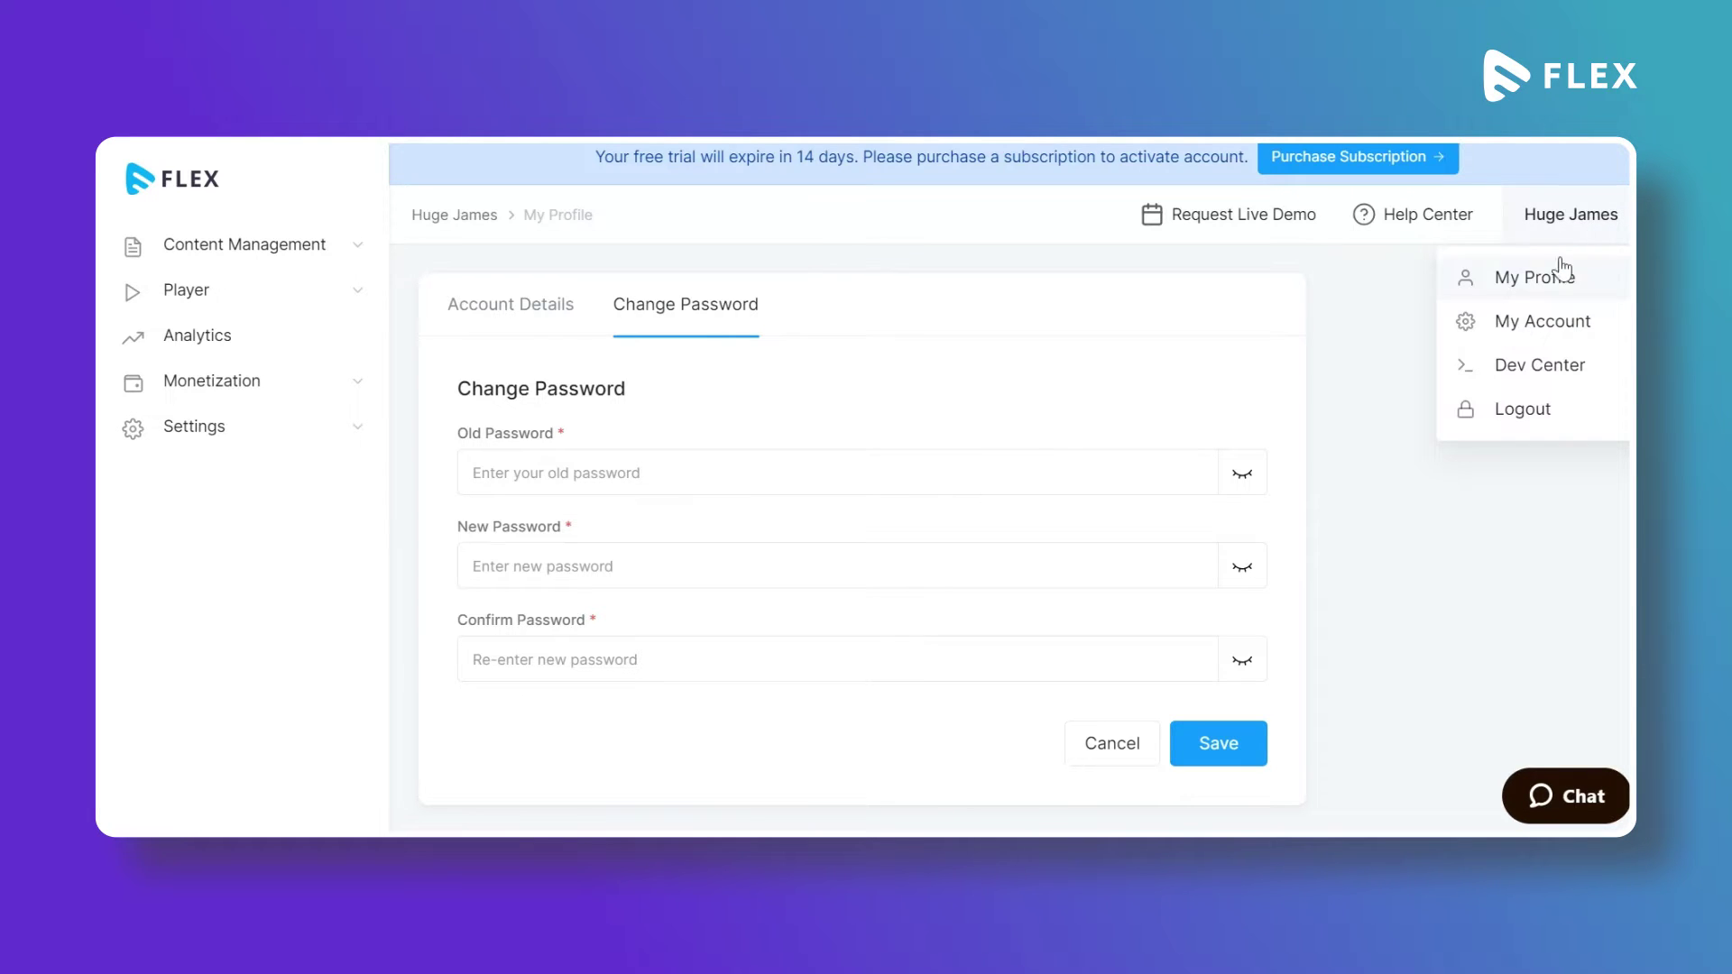
left_click(1529, 321)
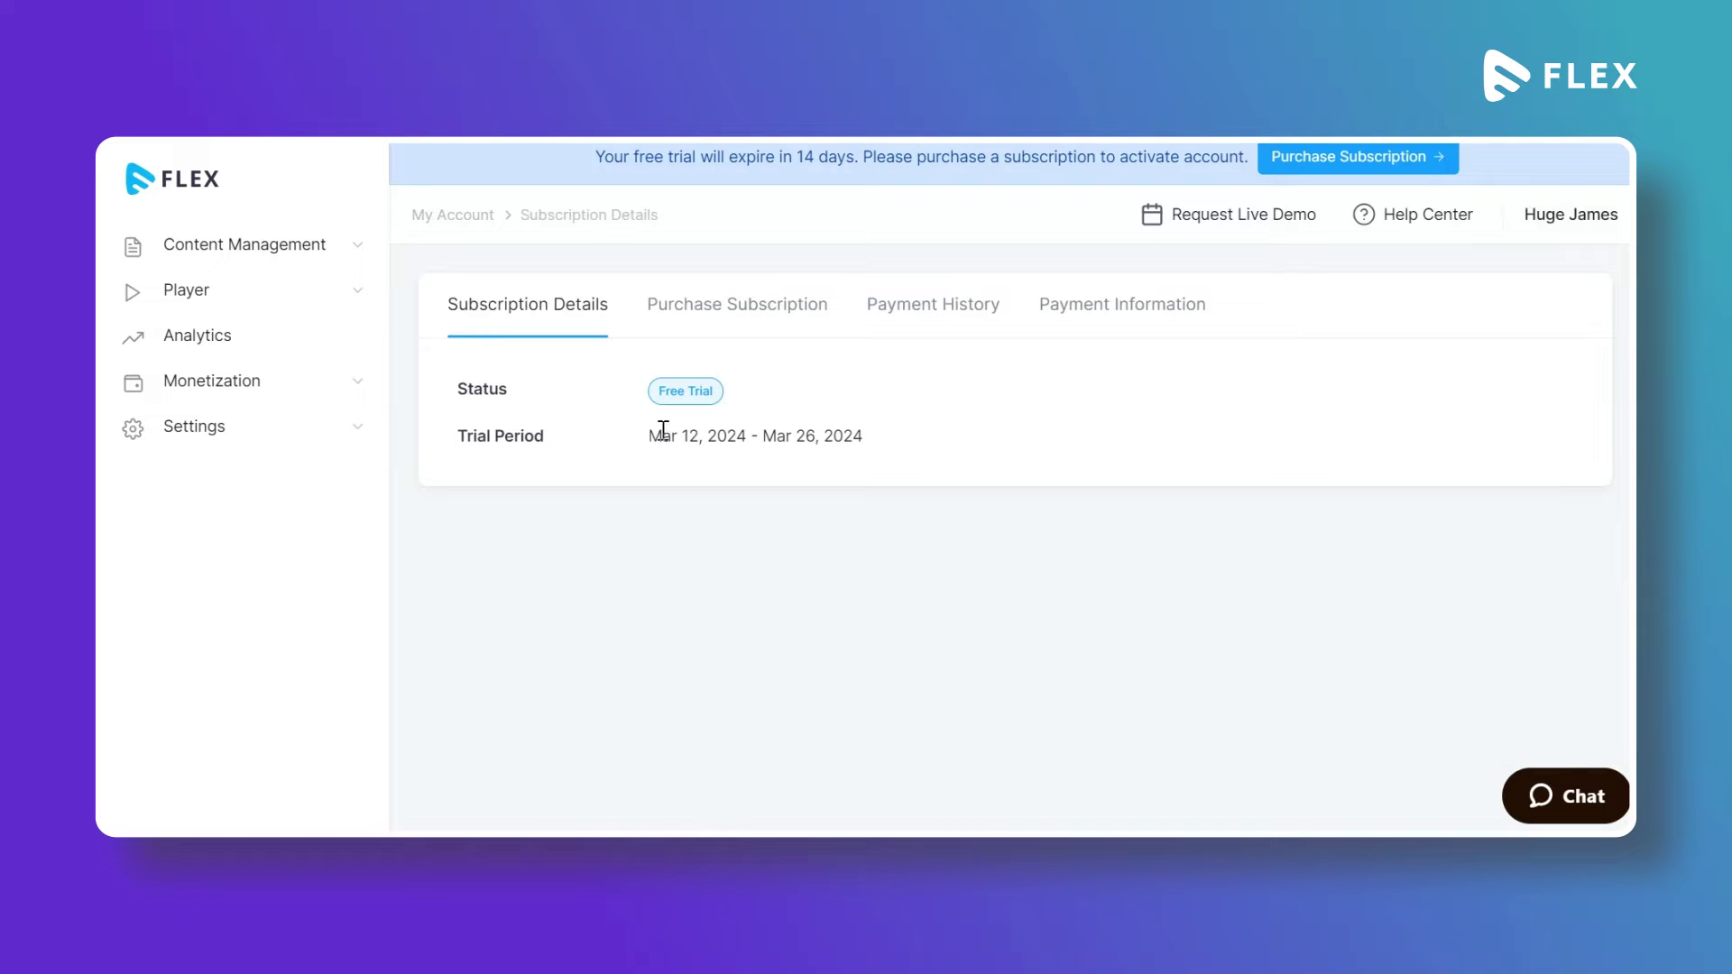
left_click(733, 307)
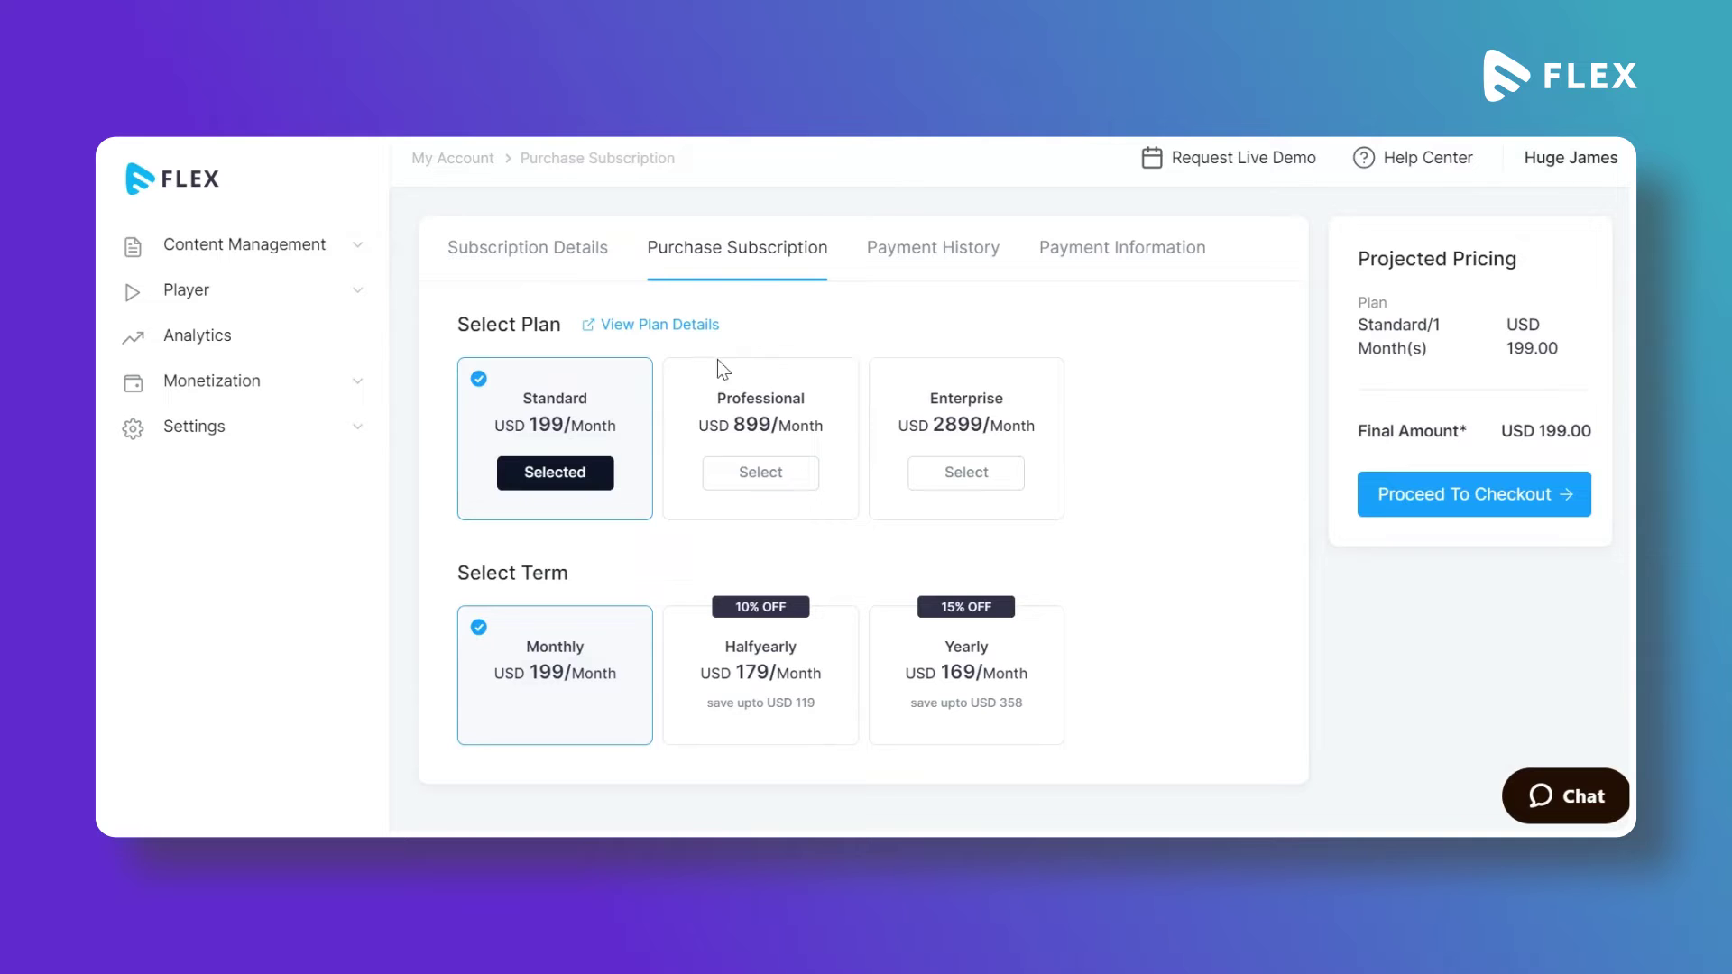
left_click(820, 406)
left_click(918, 388)
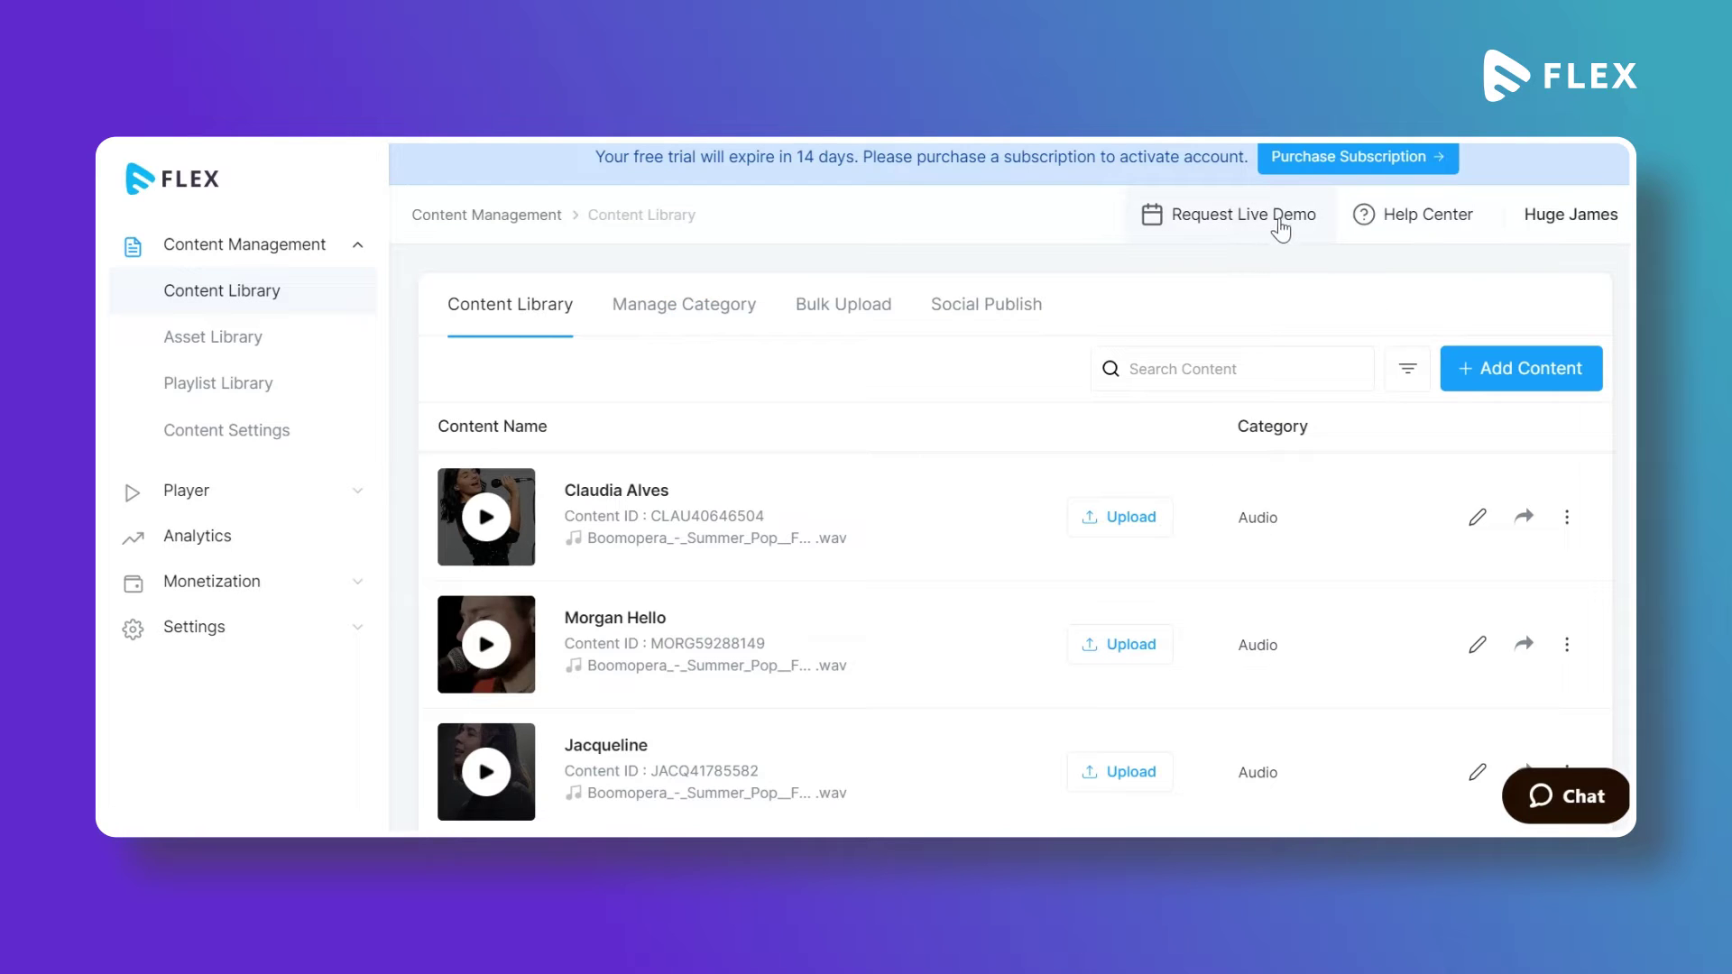
- Open the Help Center and browse the getting started articles for Muvi Flex
left_click(1406, 224)
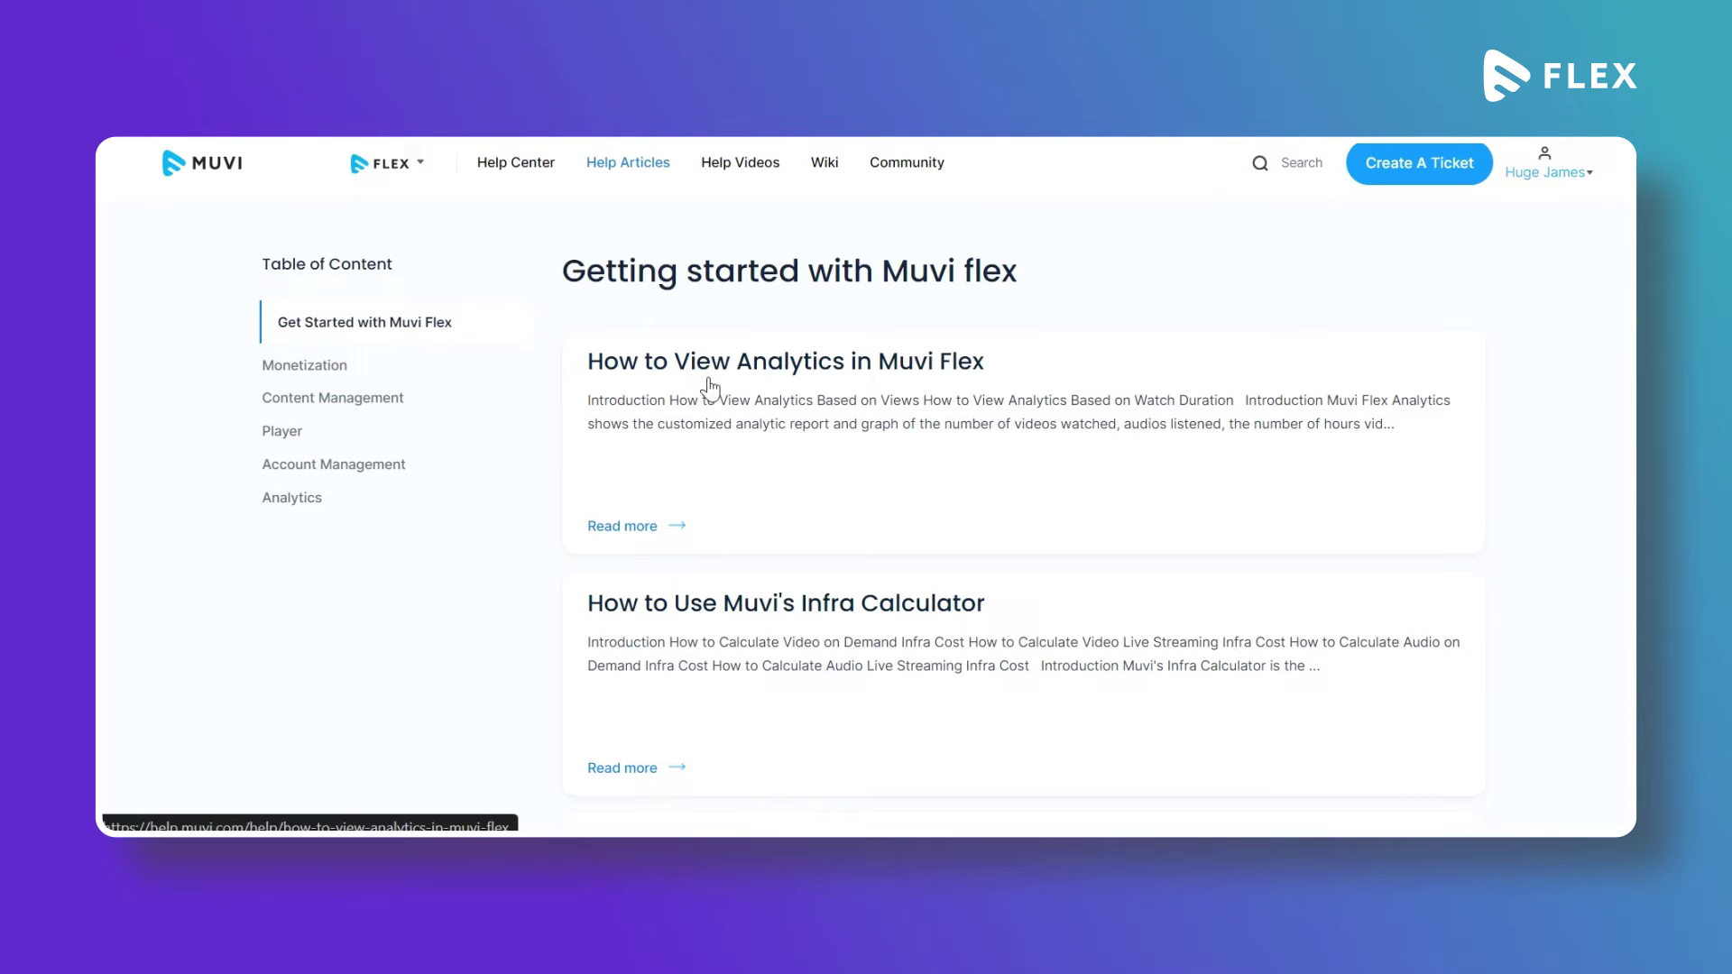
scroll(708, 377, "down", 1)
scroll(707, 378, "down", 6)
scroll(710, 379, "up", 7)
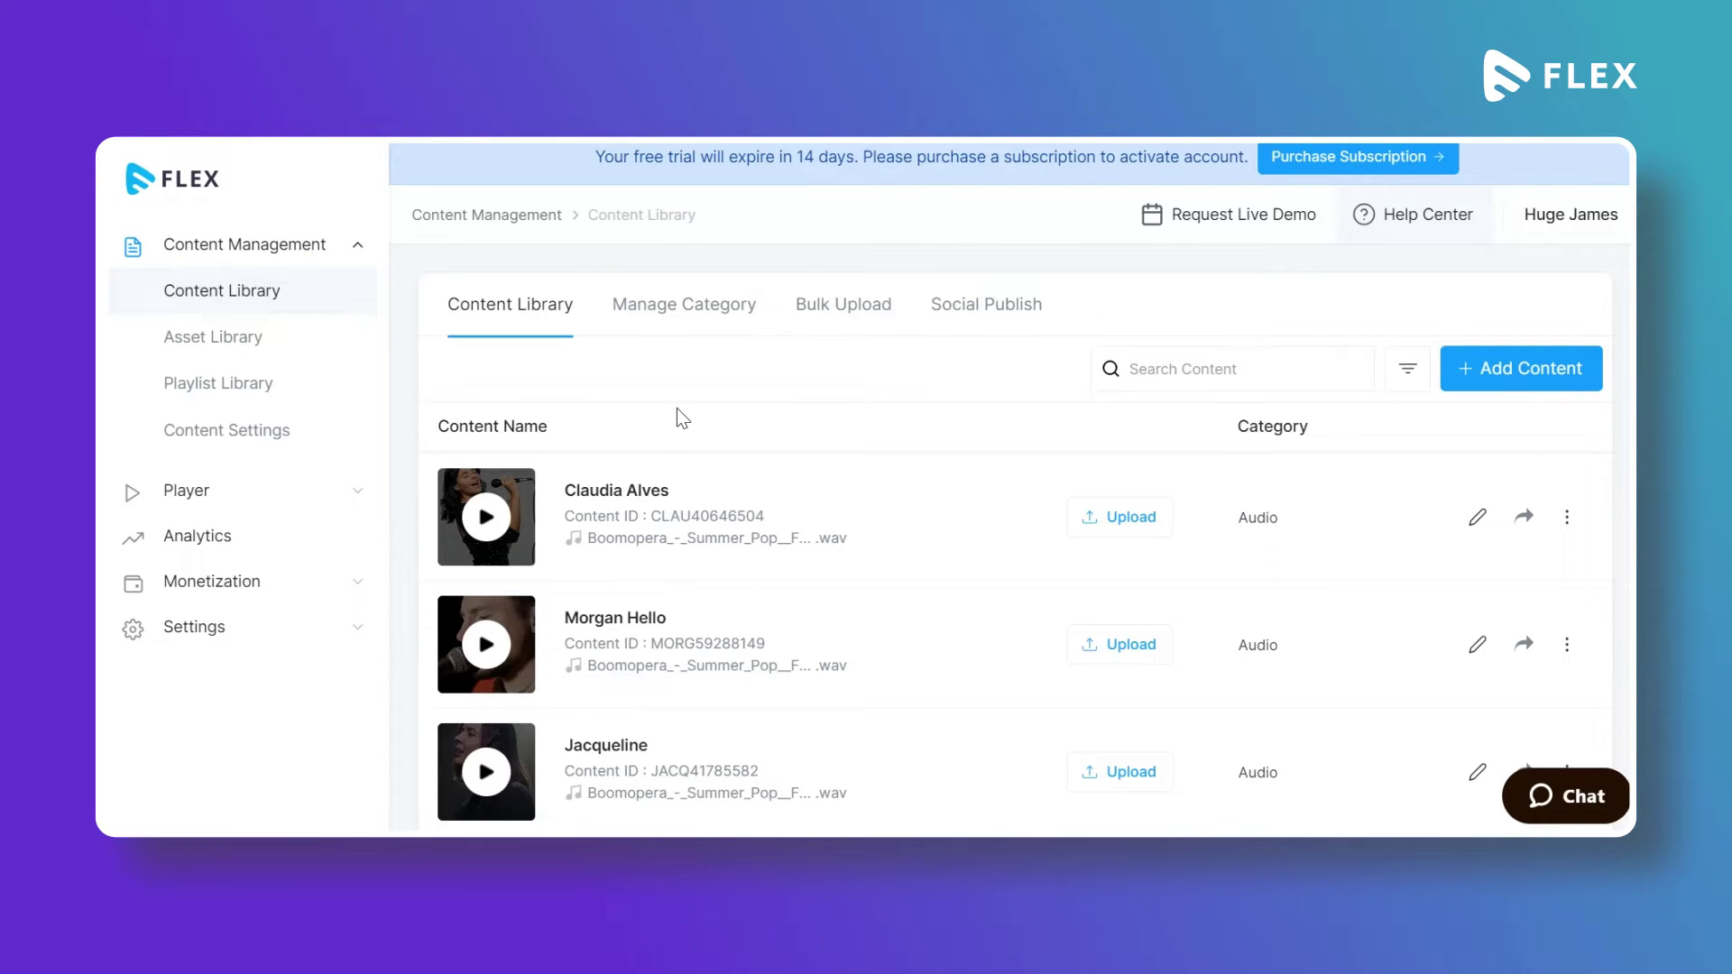
- Look through the content library, then add a new content category named Movie in the category management
scroll(679, 414, "down", 4)
scroll(678, 408, "down", 2)
scroll(676, 408, "up", 6)
left_click(675, 316)
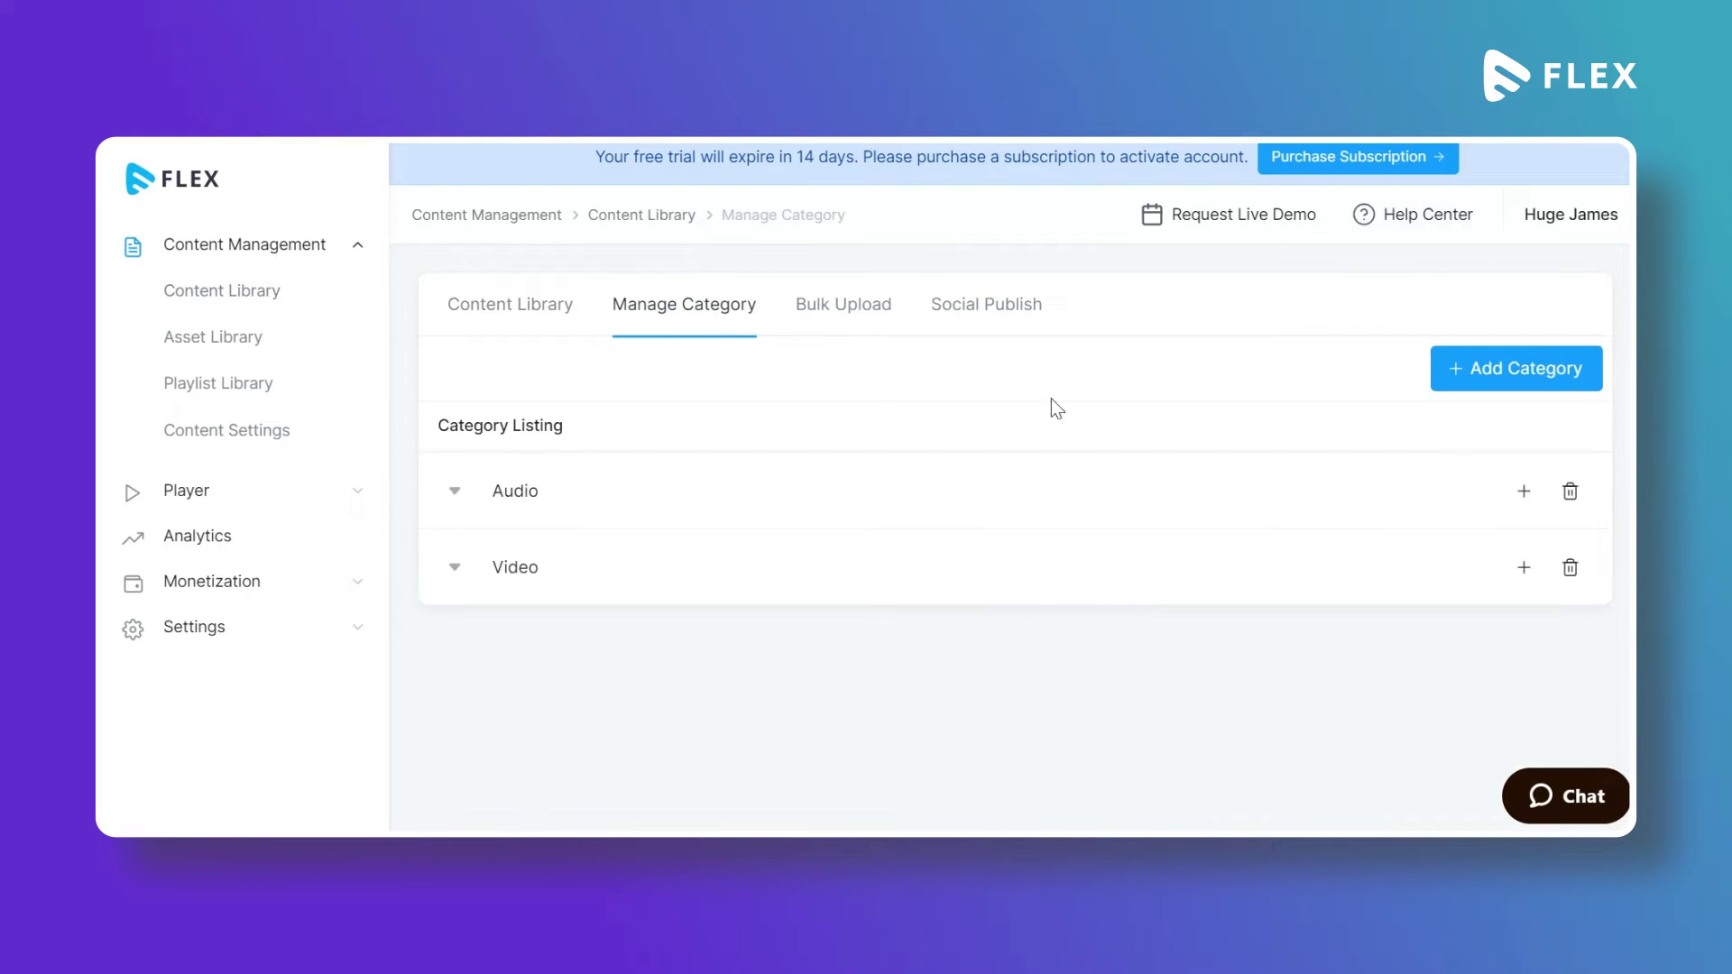
left_click(1459, 384)
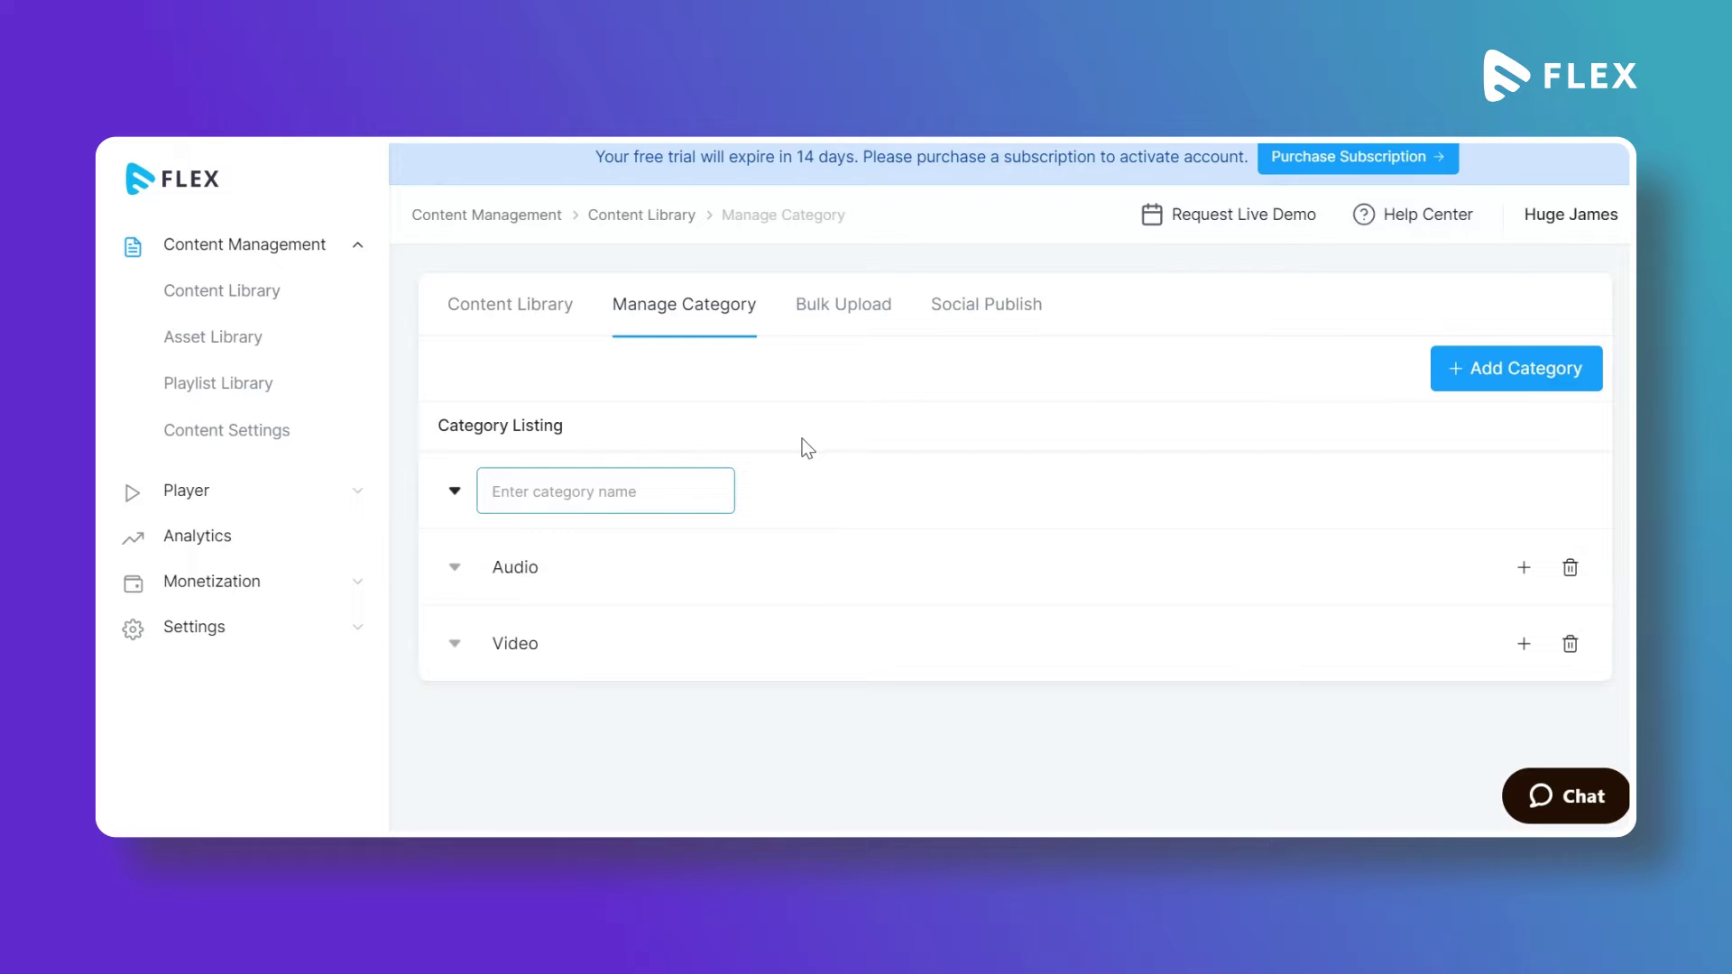
type("Movie")
key("Return")
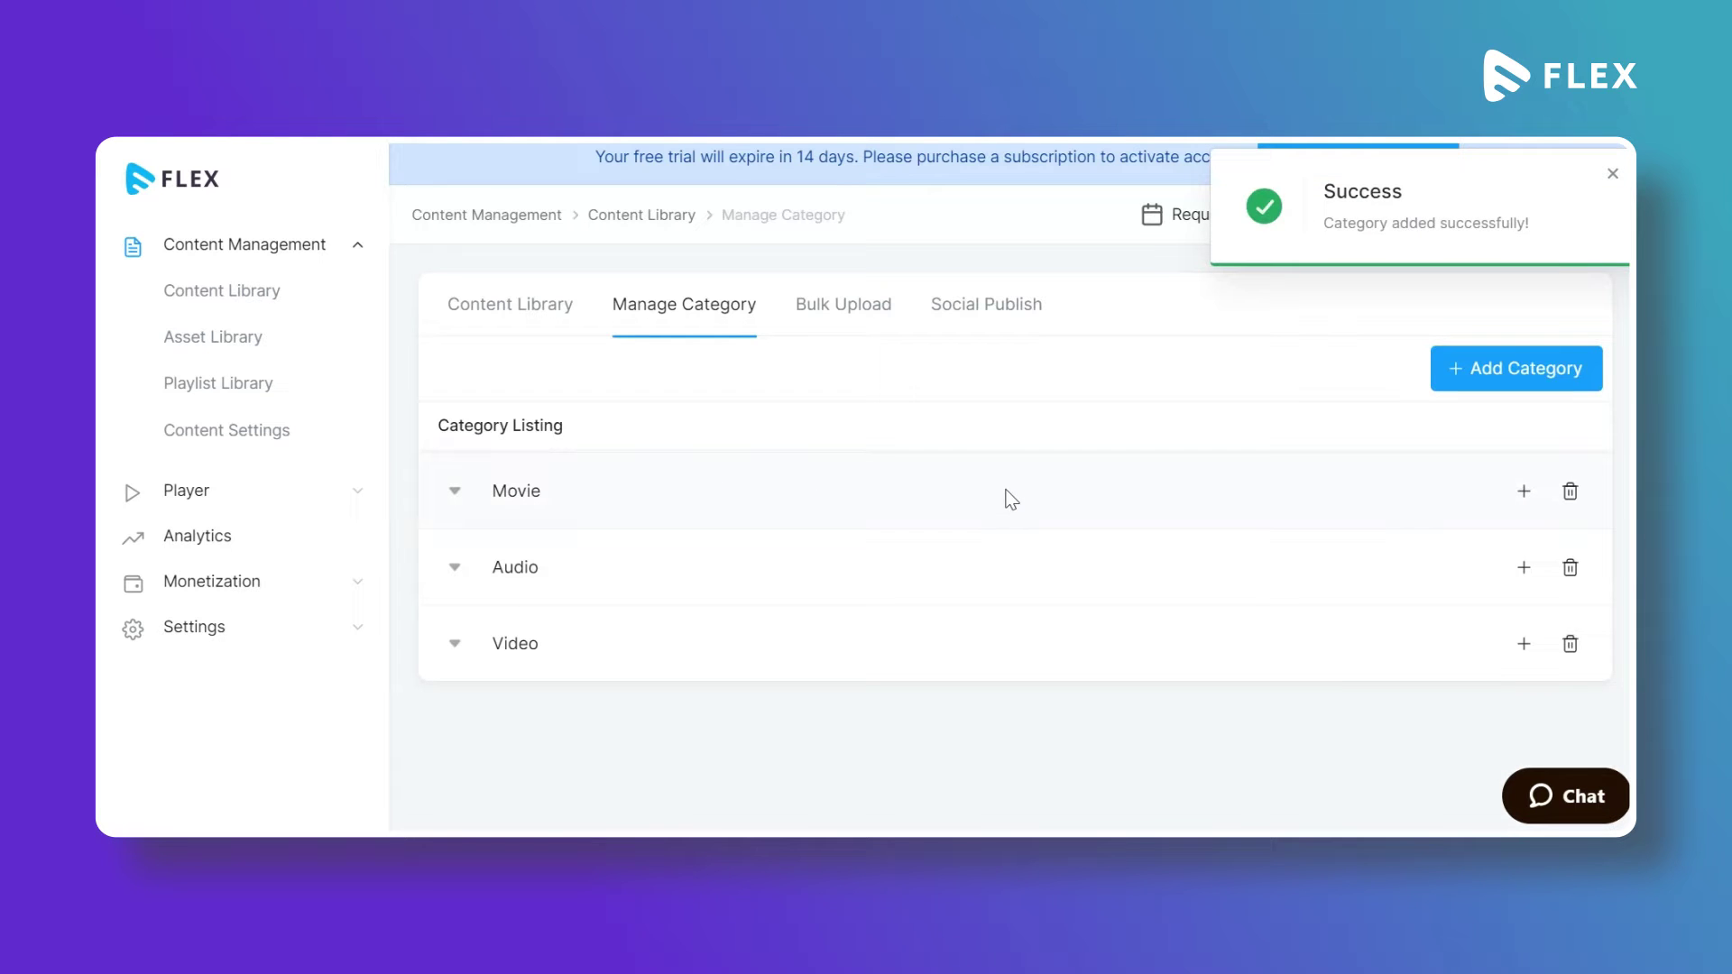
- Start a new subcategory entry under the Movie category
left_click(1523, 493)
left_click(1521, 499)
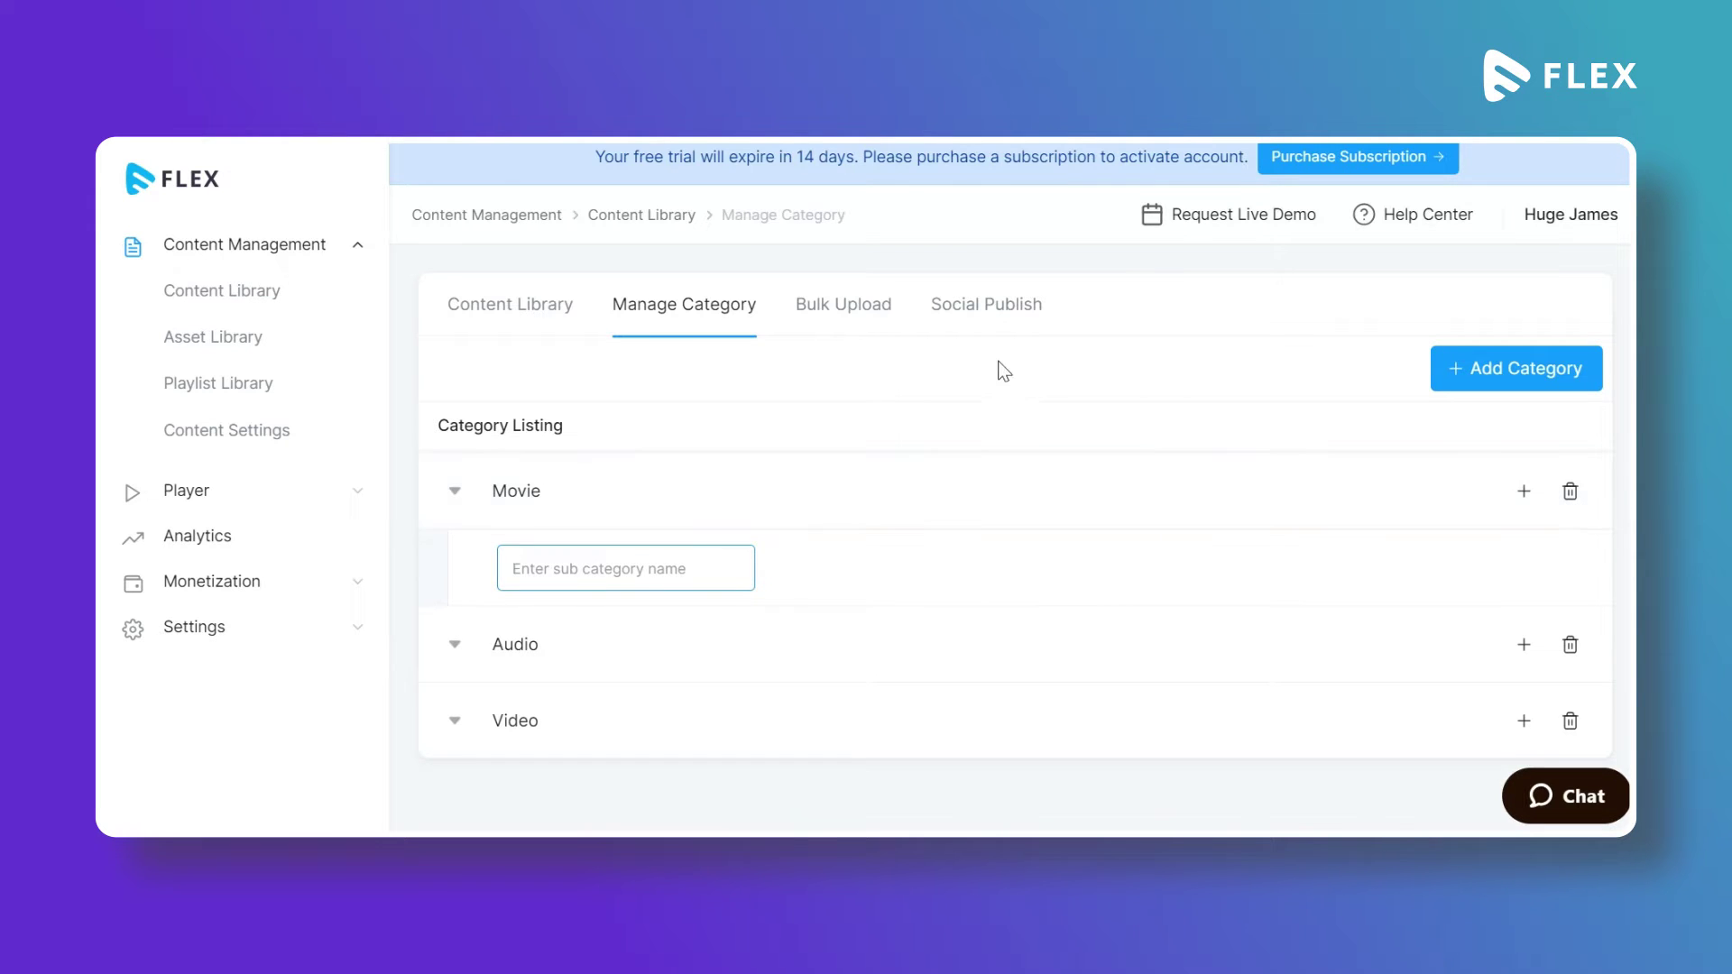
- Start a new content item in the content library with content type Video and the name Test
left_click(549, 304)
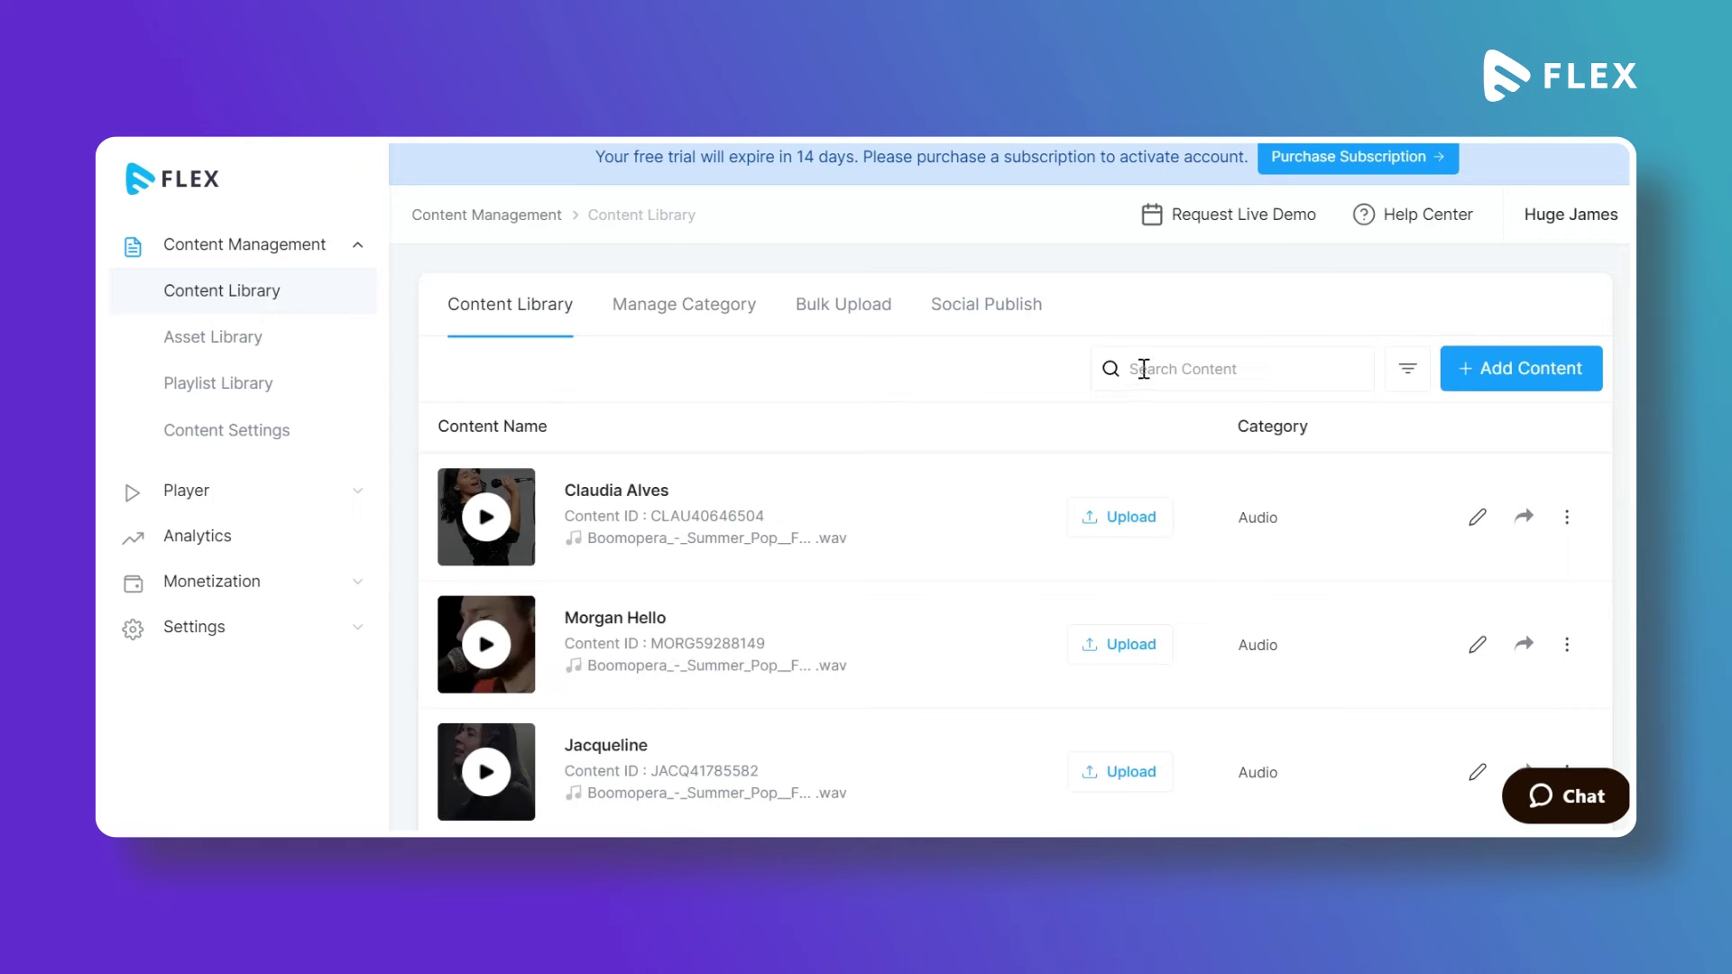
left_click(1493, 379)
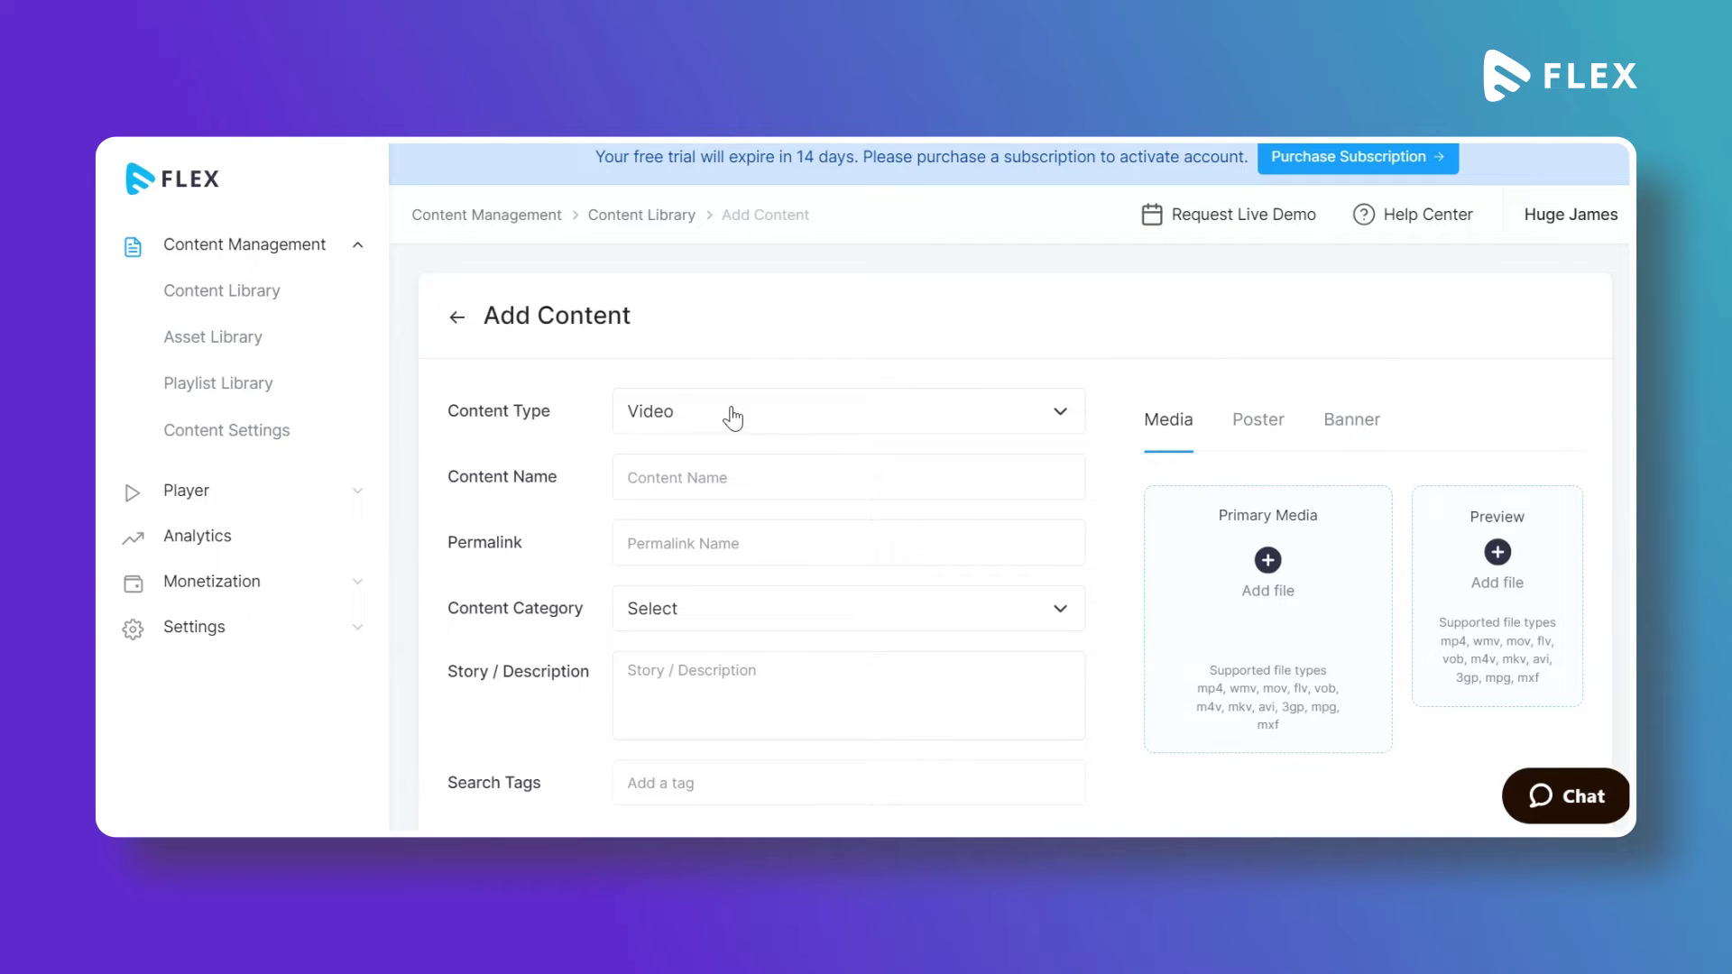
left_click(733, 416)
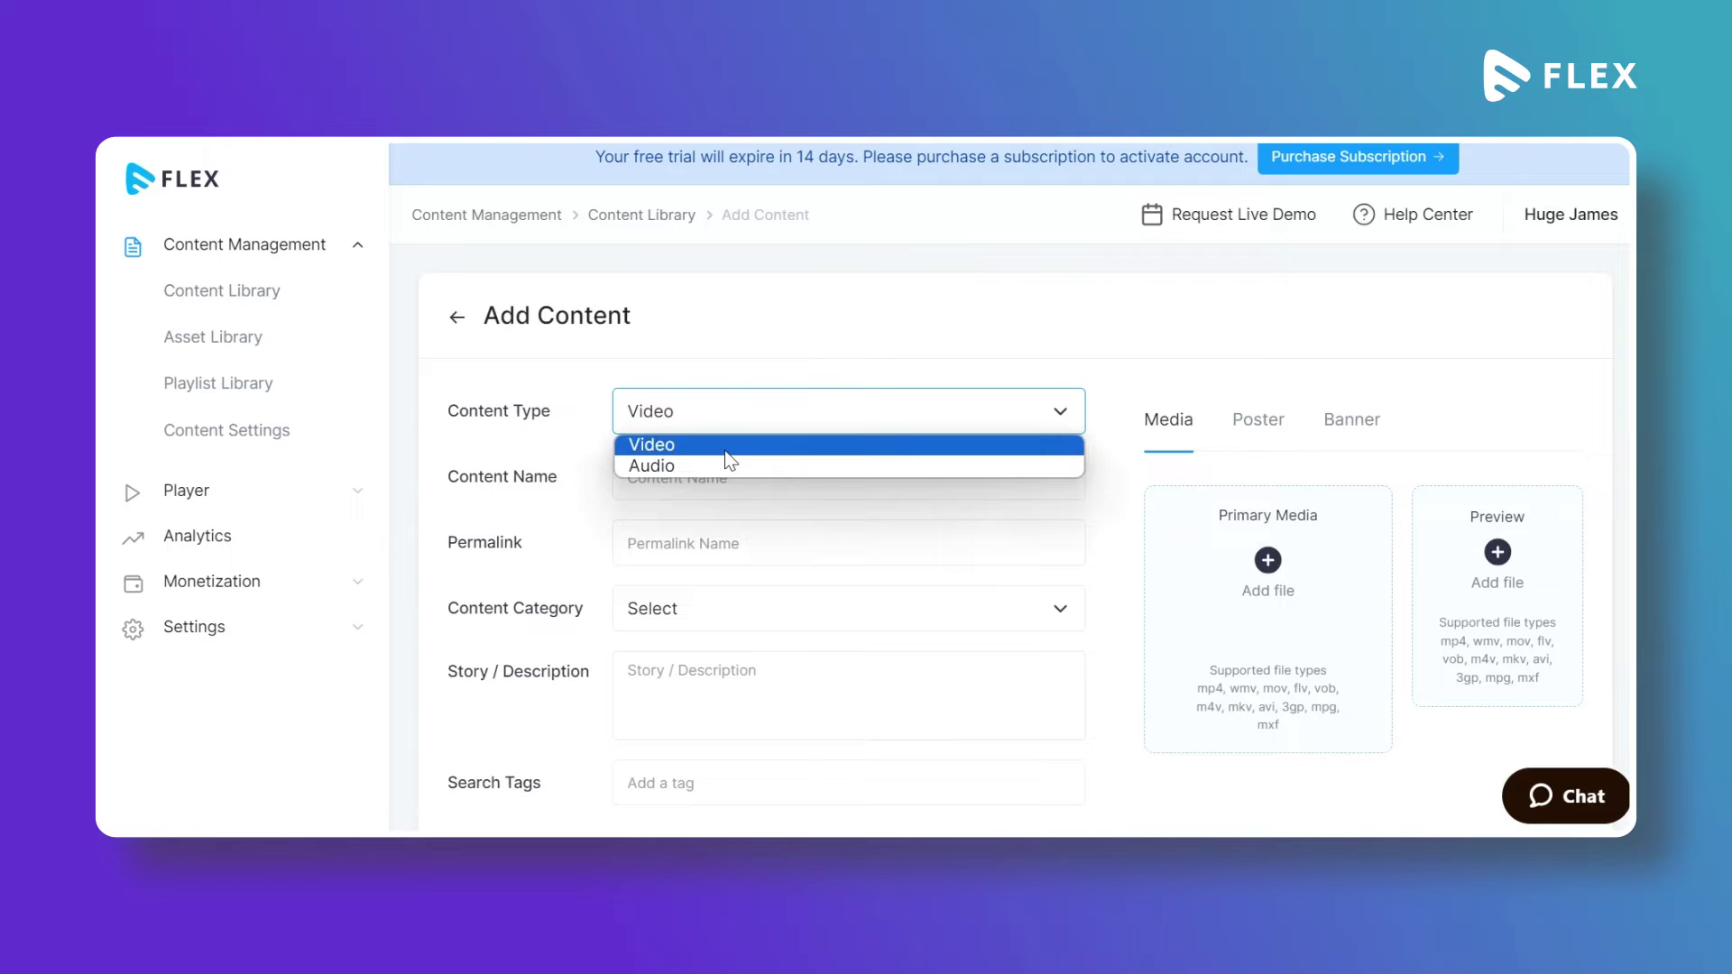
left_click(727, 447)
left_click(705, 484)
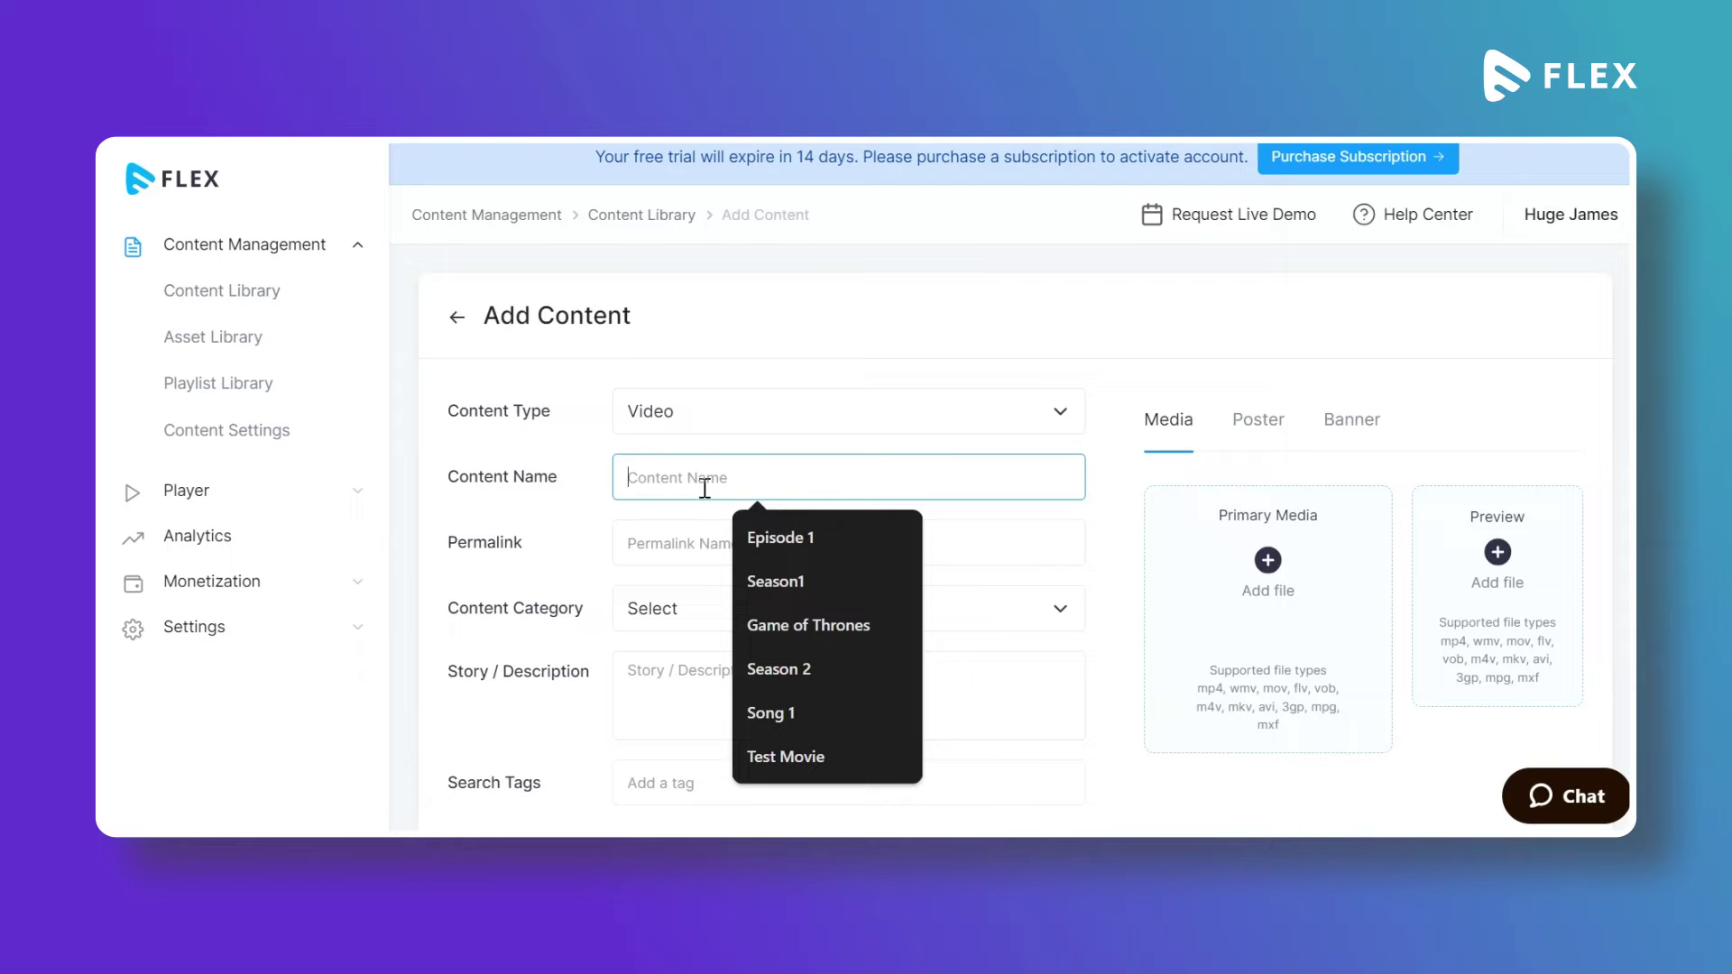
type("Tes")
left_click(575, 527)
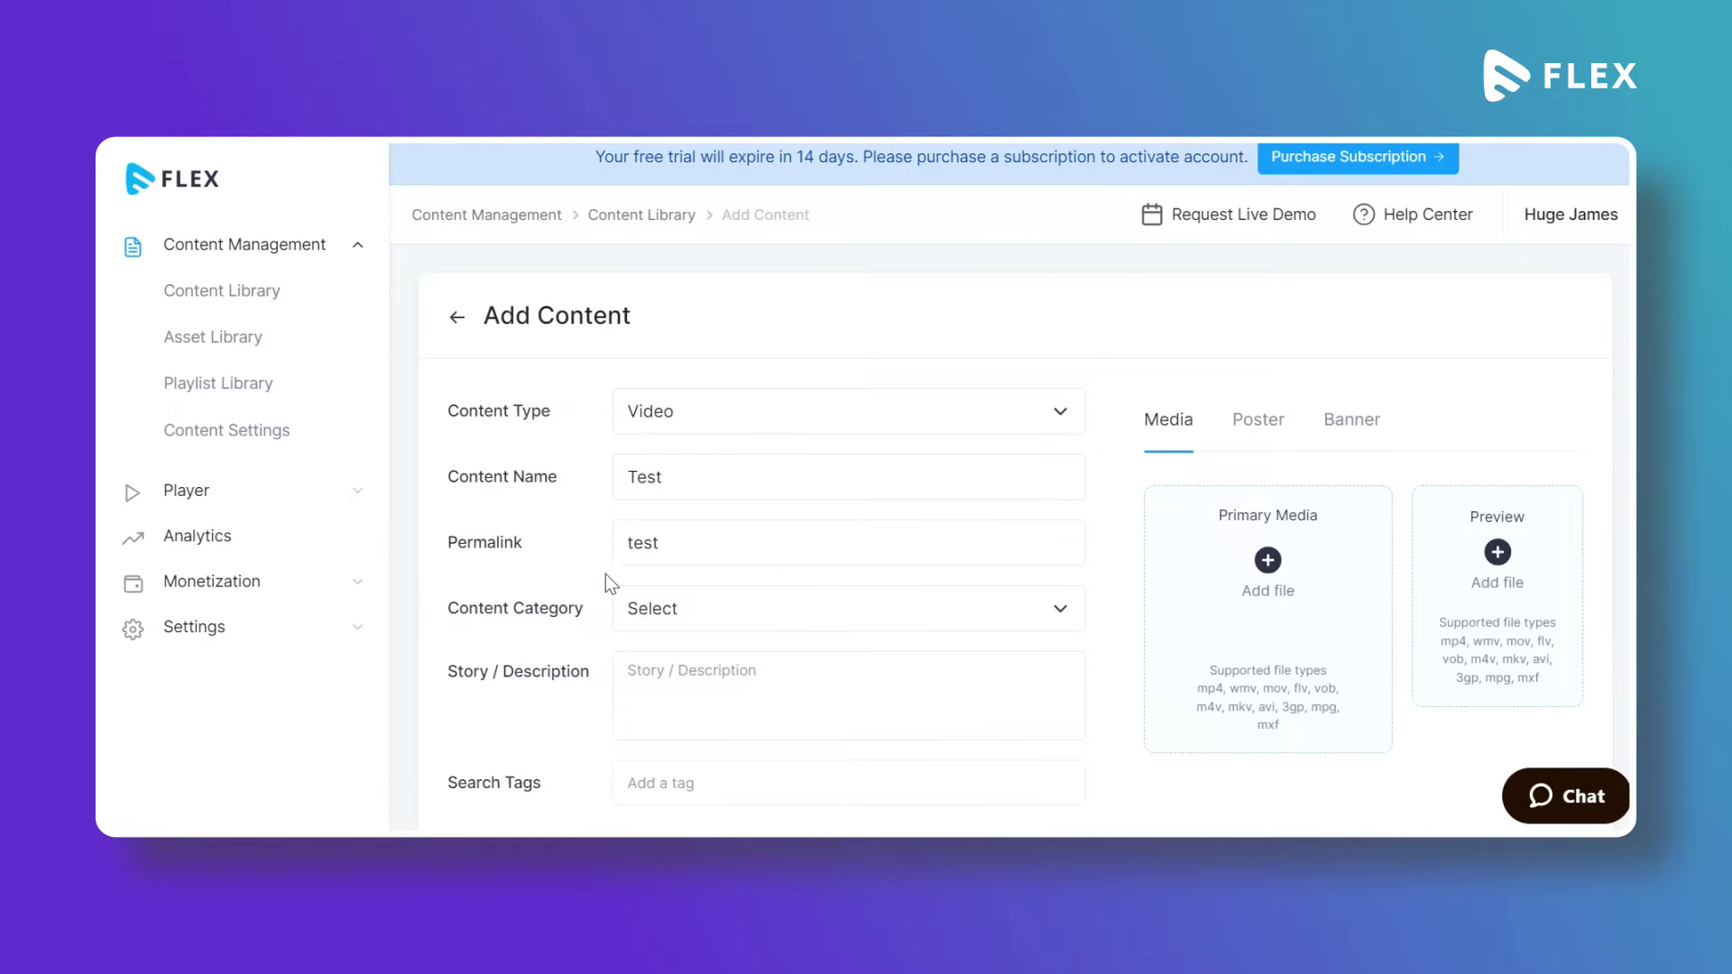
- Assign the new content to the Movie category and enter "dsadadadas" as its description
scroll(609, 573, "down", 2)
left_click(672, 506)
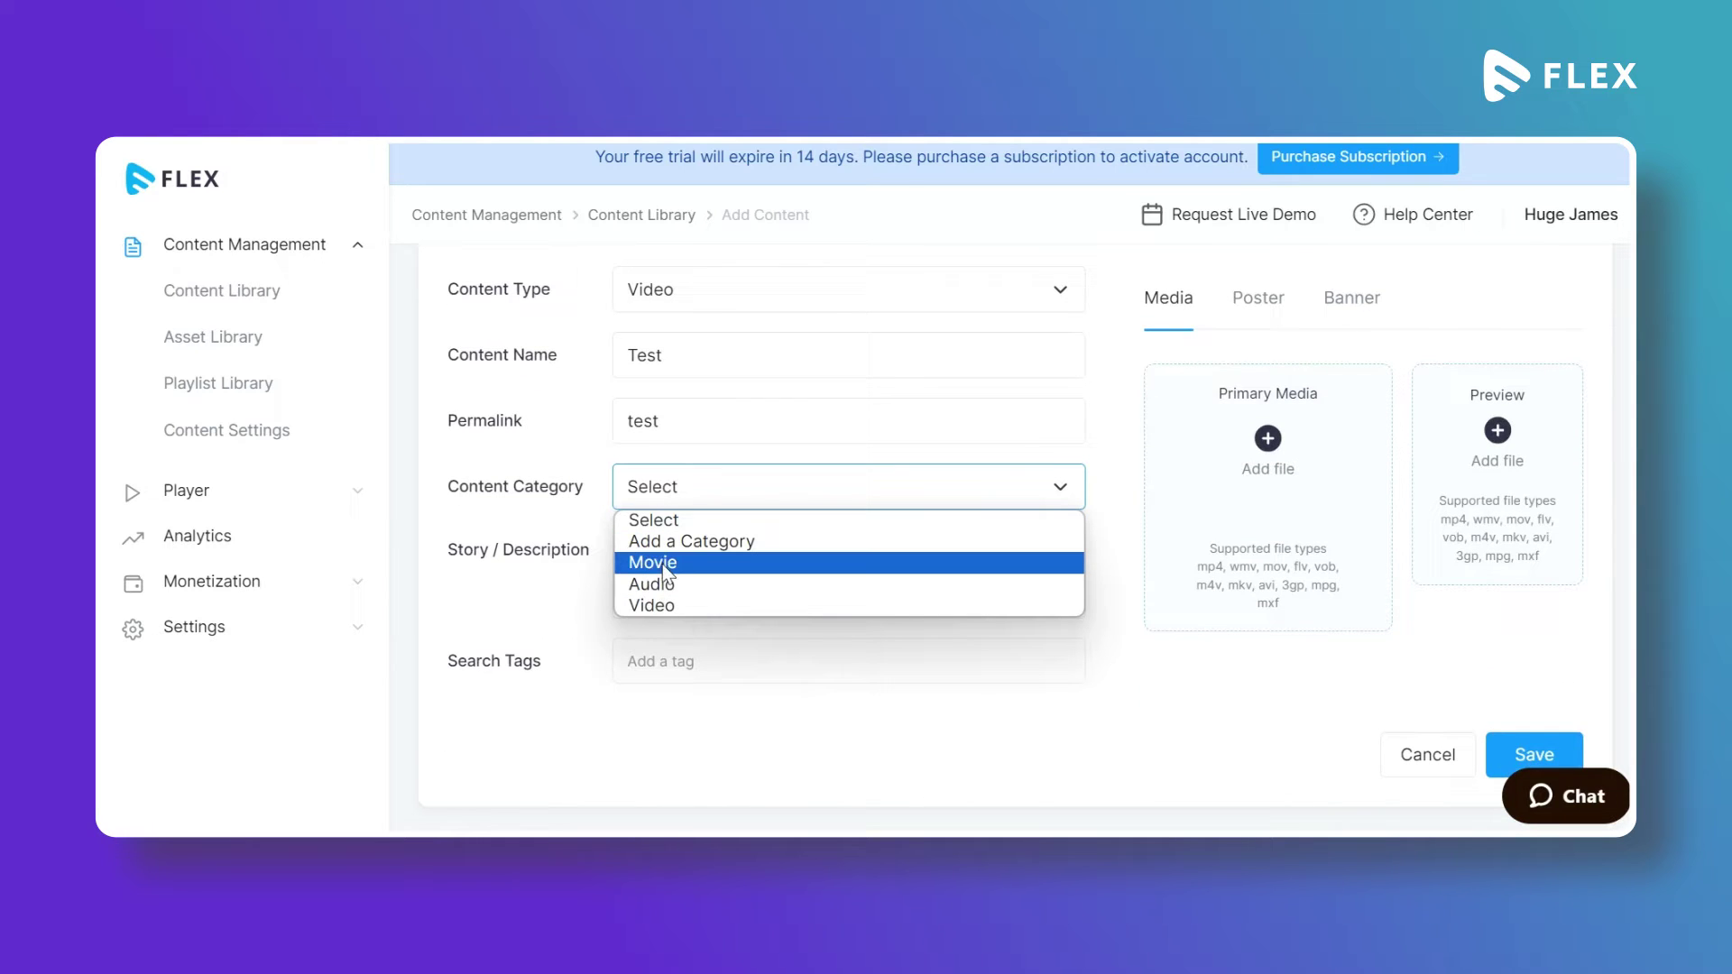
left_click(666, 564)
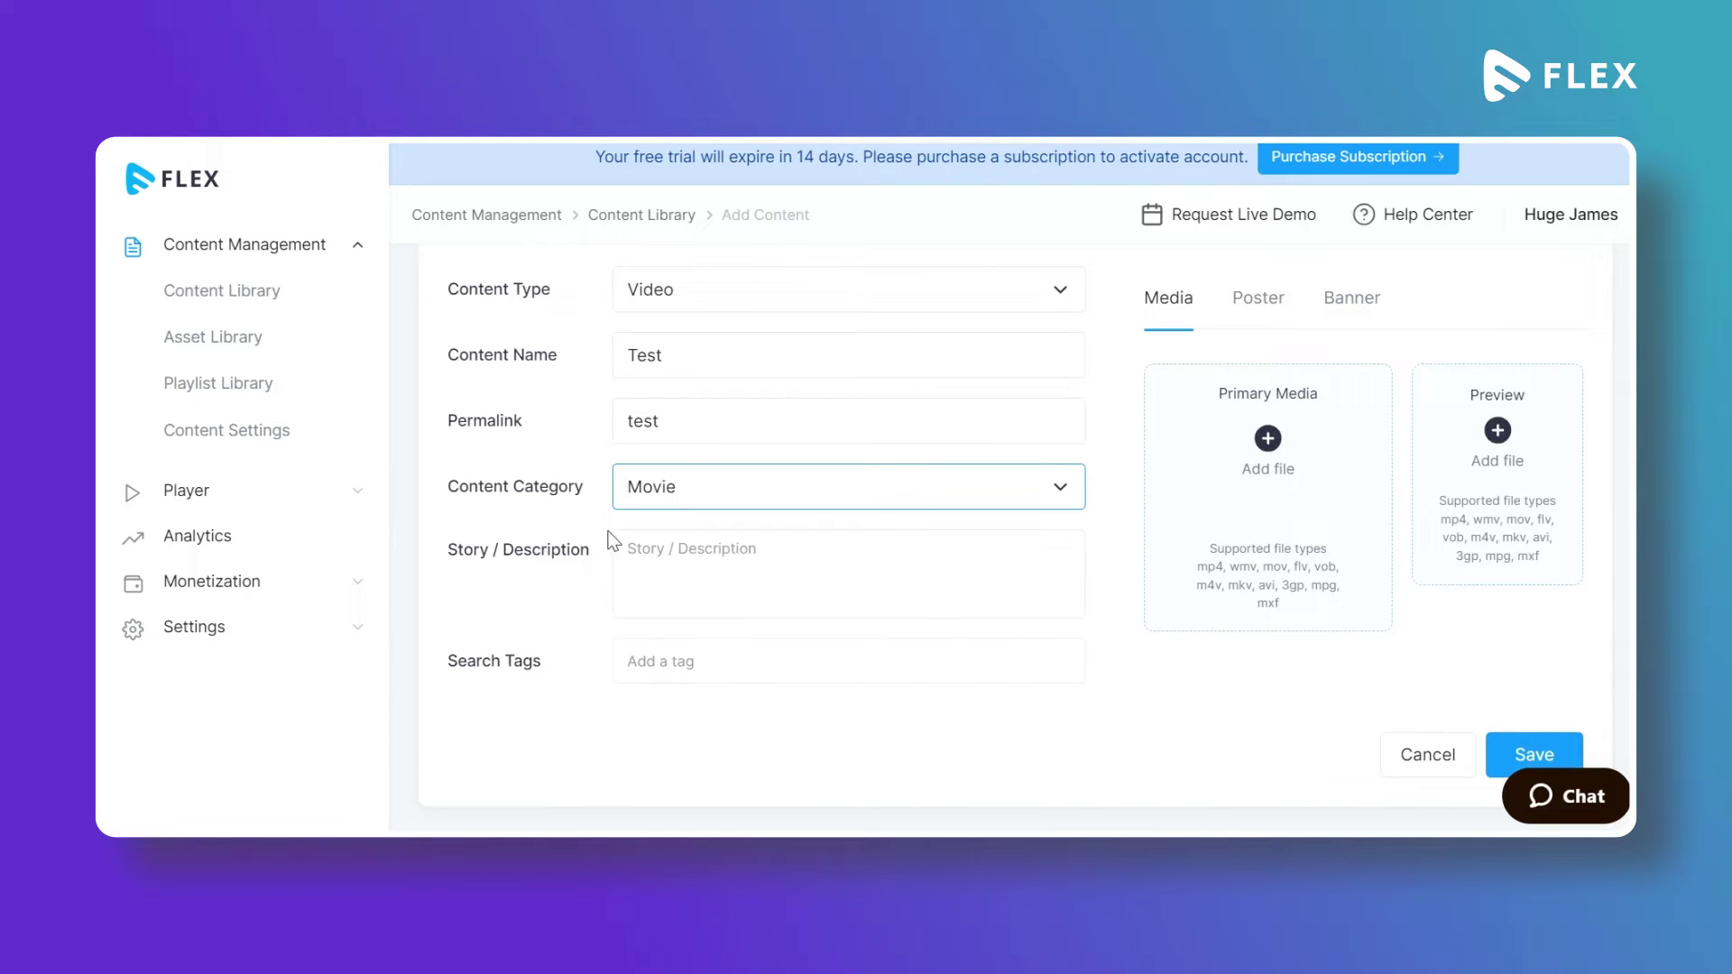
type("dsadadadas")
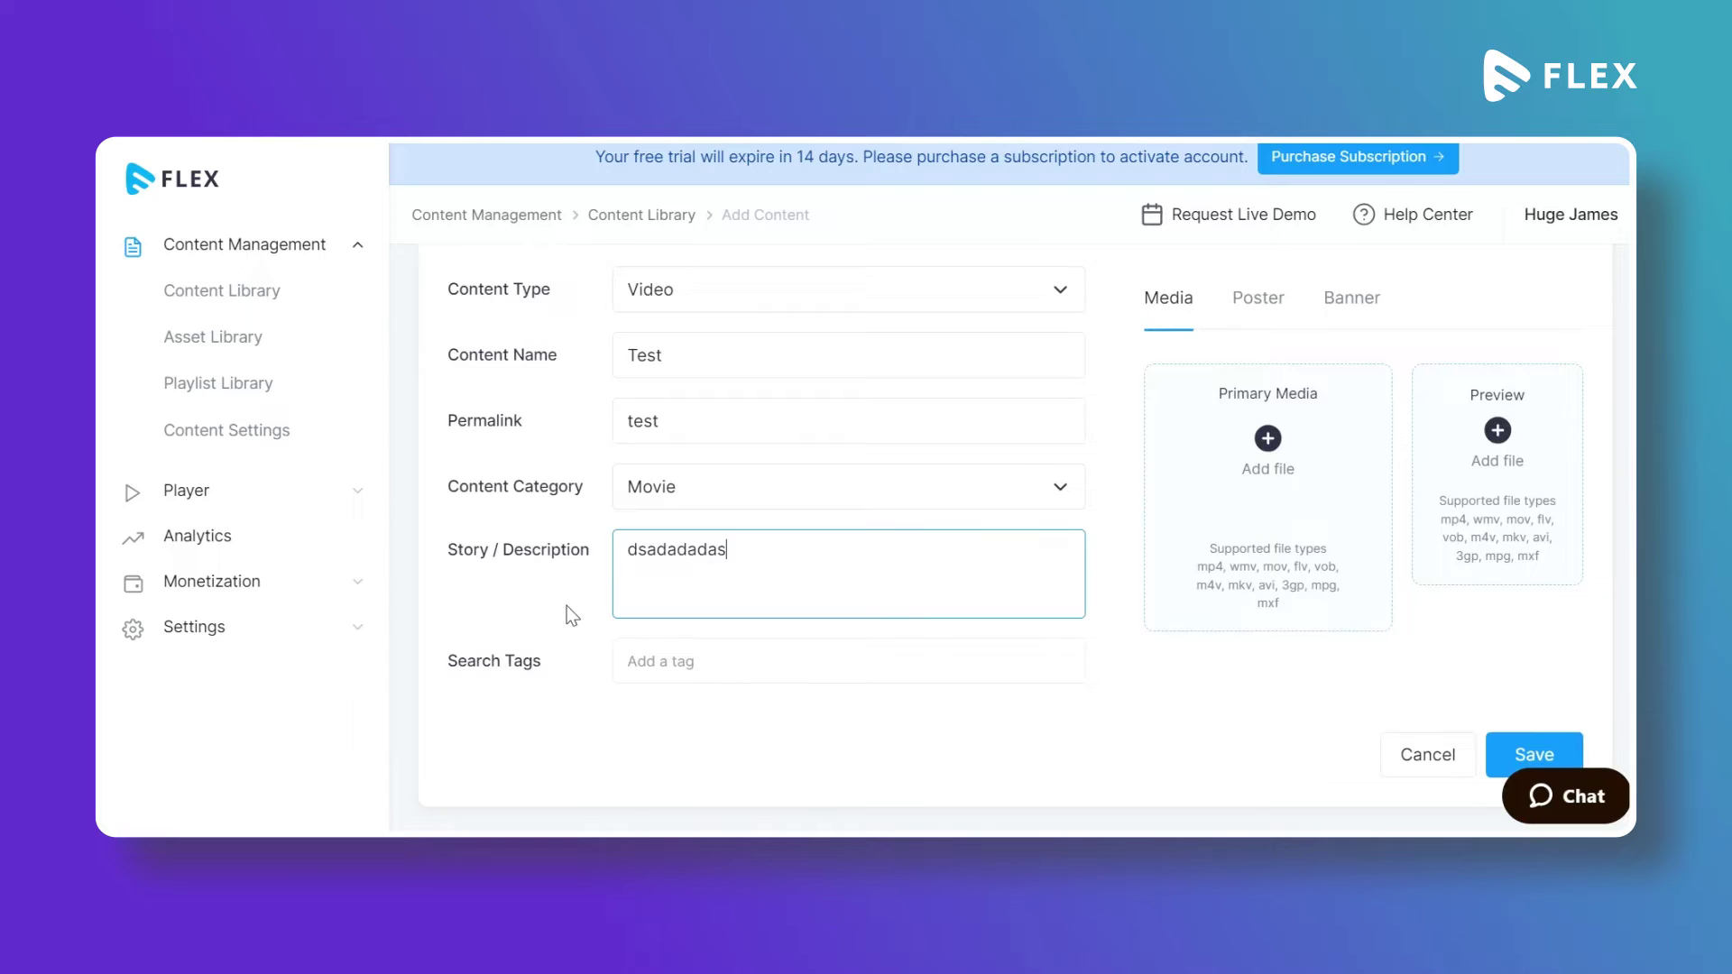
- Add the search tags "action" and "movie" to the new content
scroll(566, 605, "down", 2)
left_click(684, 537)
type("action")
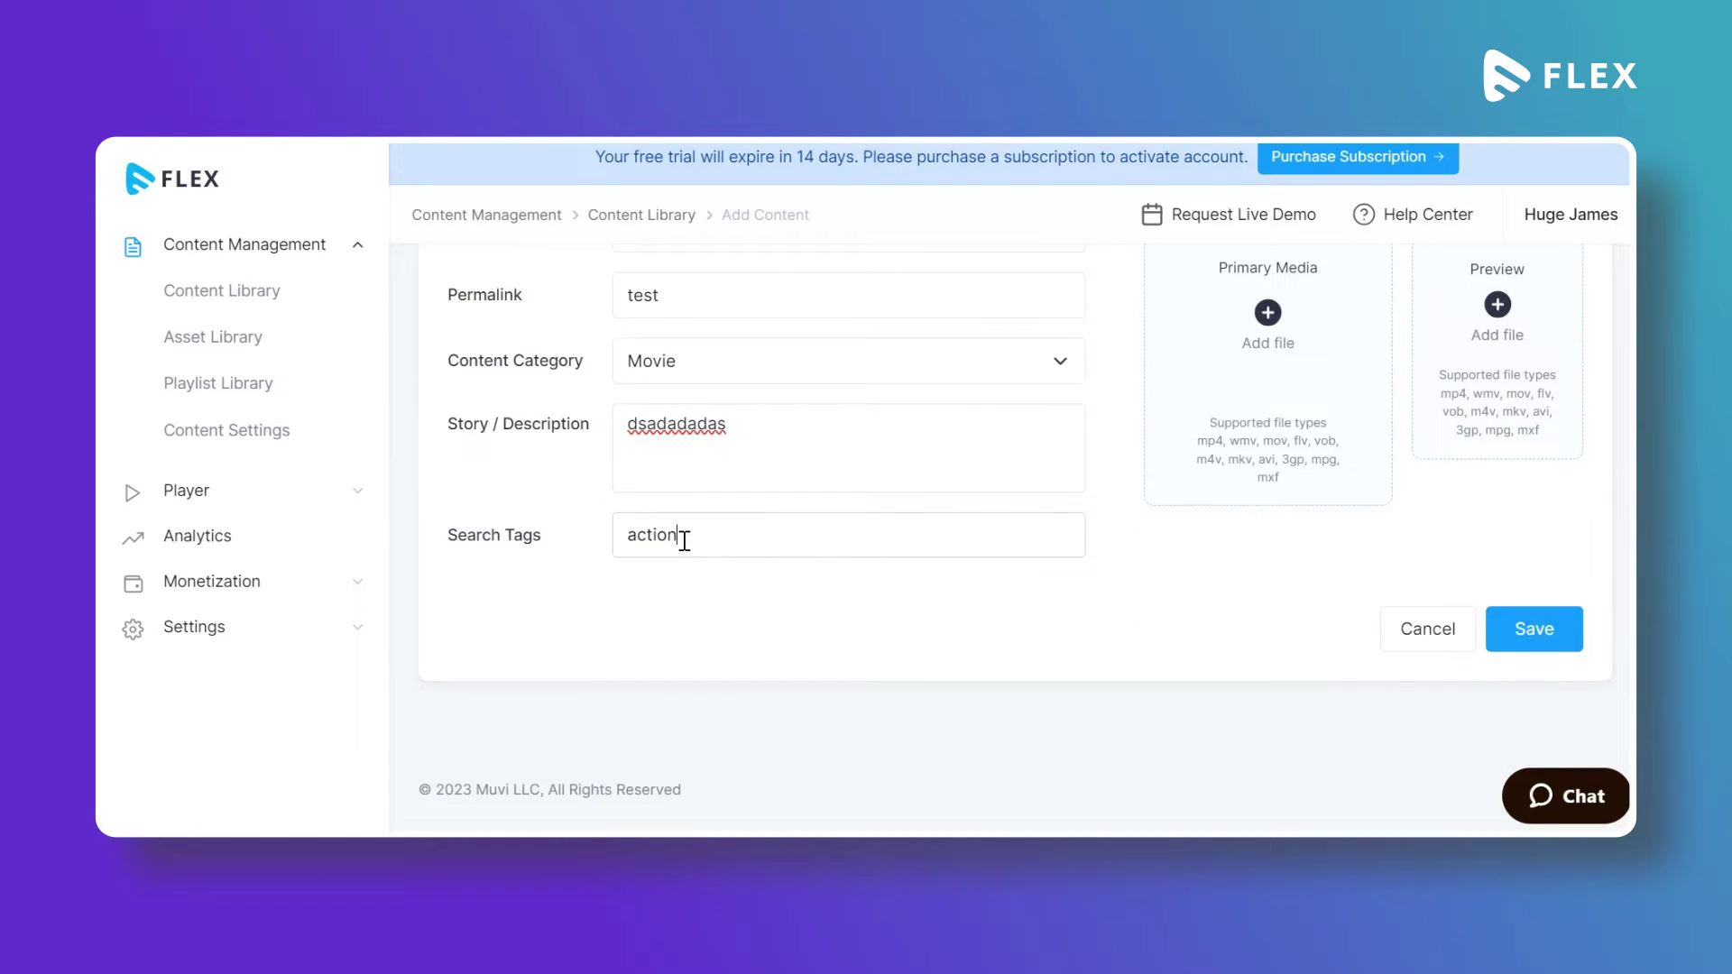
key("Return")
type("movie")
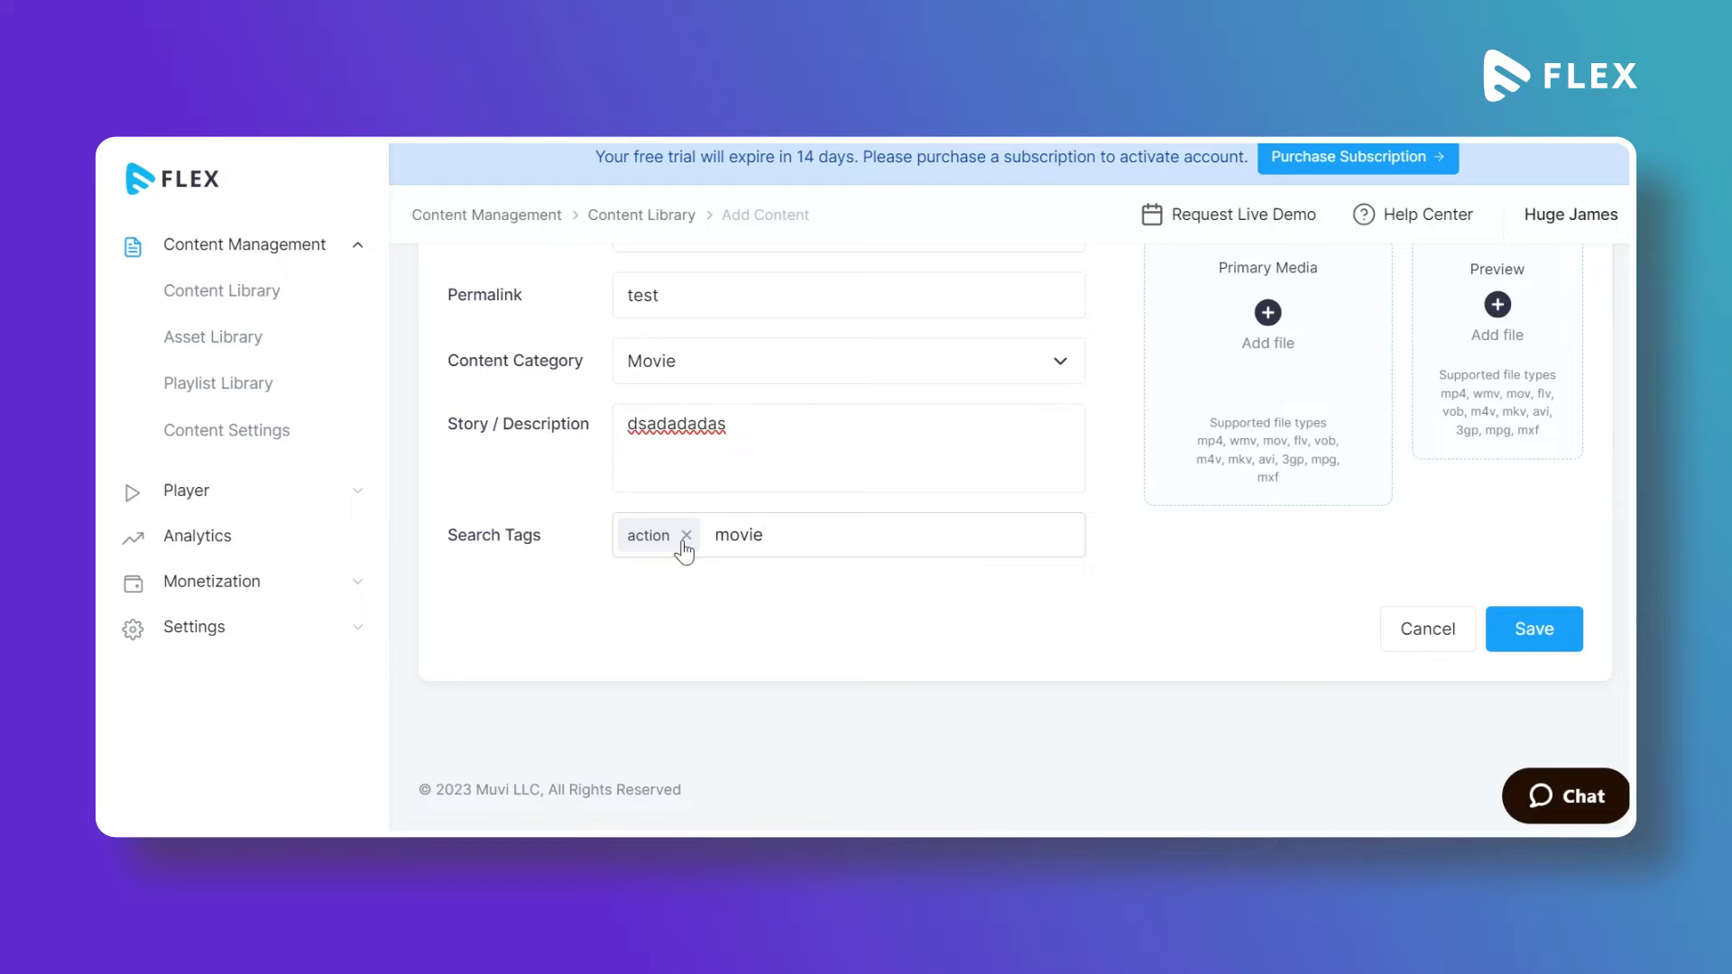
key("Return")
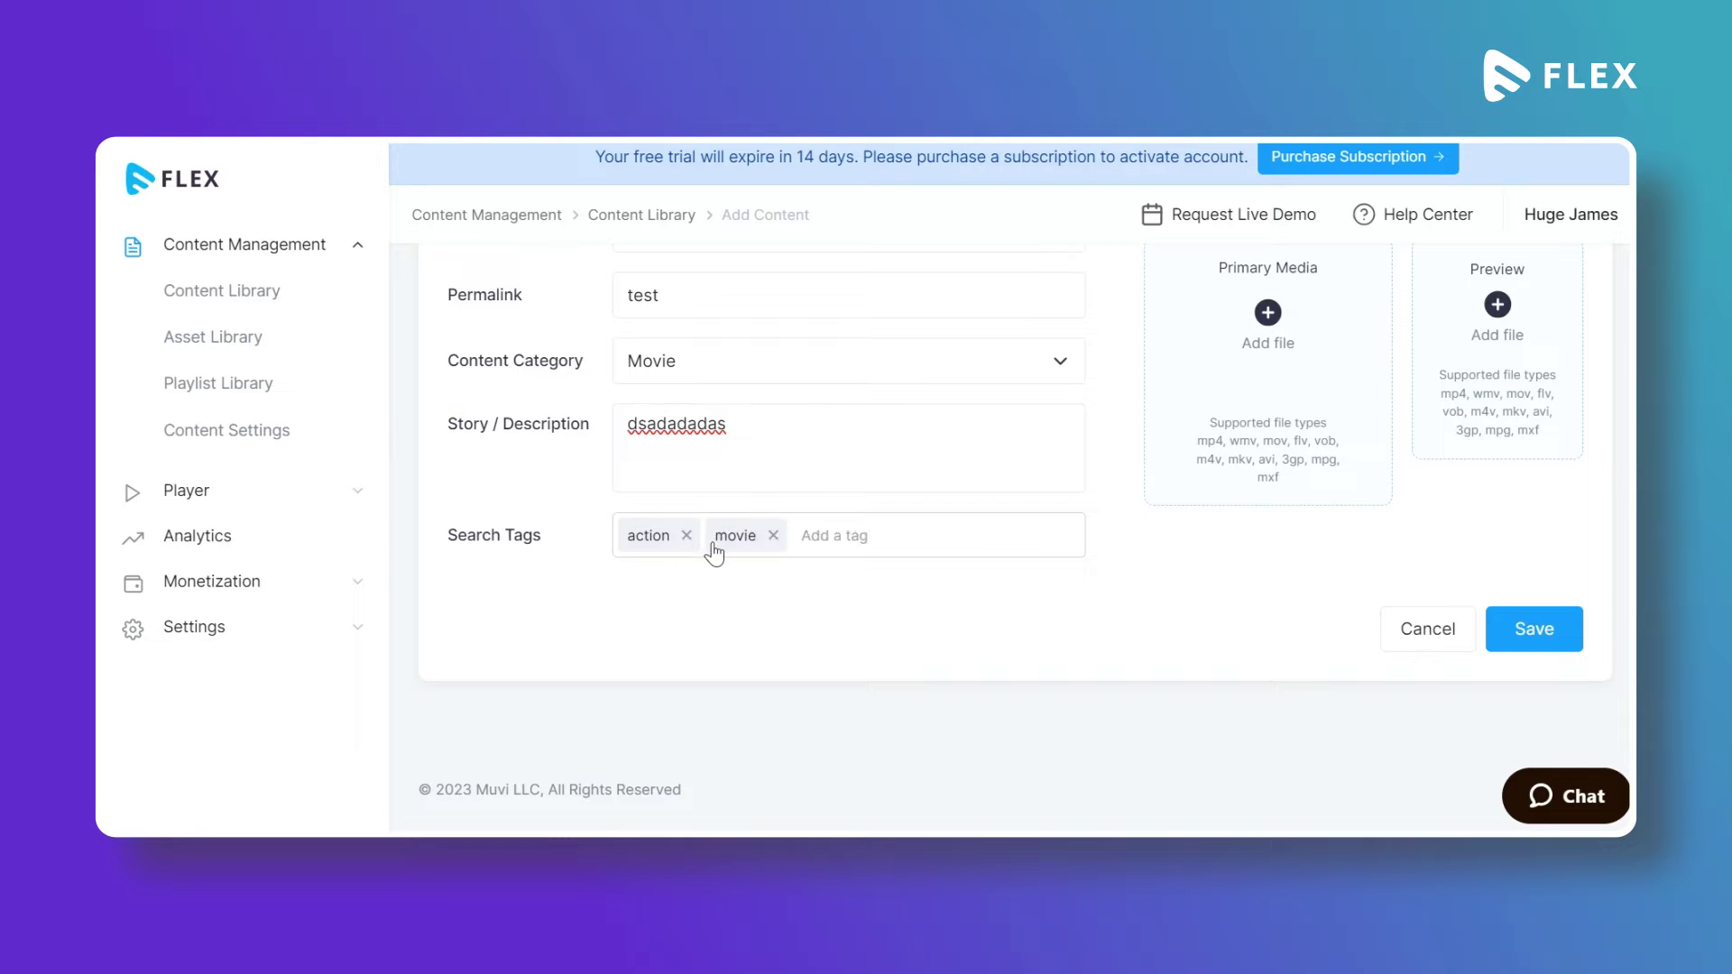
scroll(1144, 600, "up", 2)
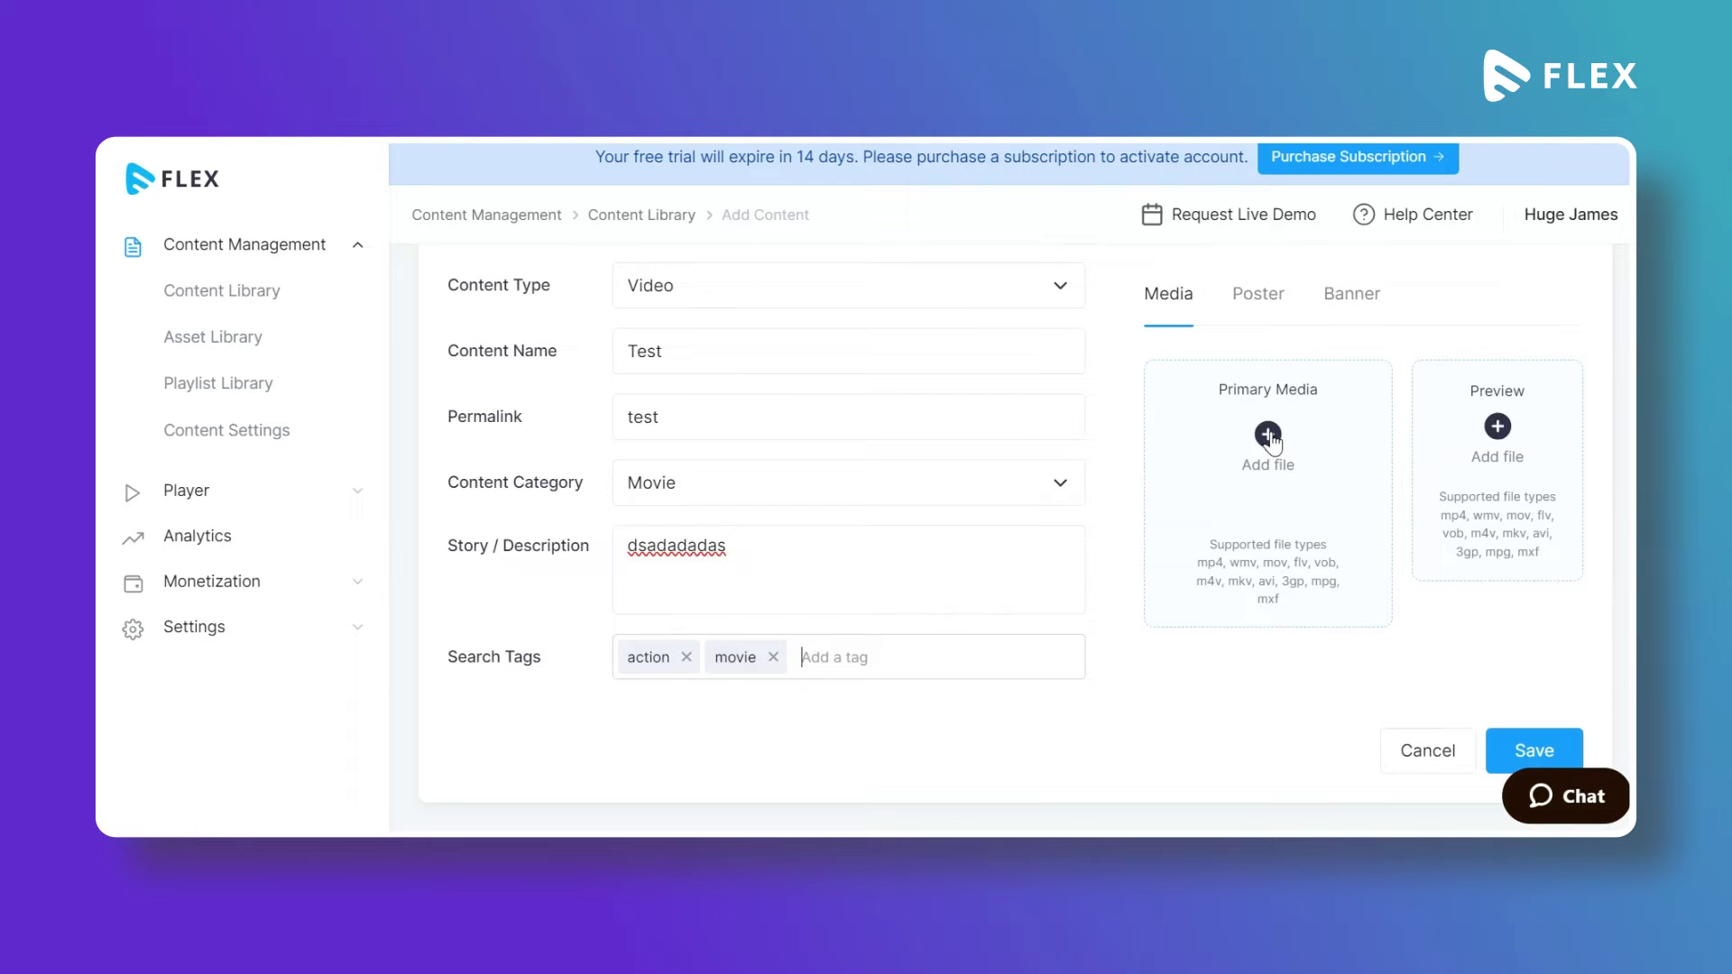
- Open the primary media upload for the new content and view its HLS feed option
left_click(1269, 435)
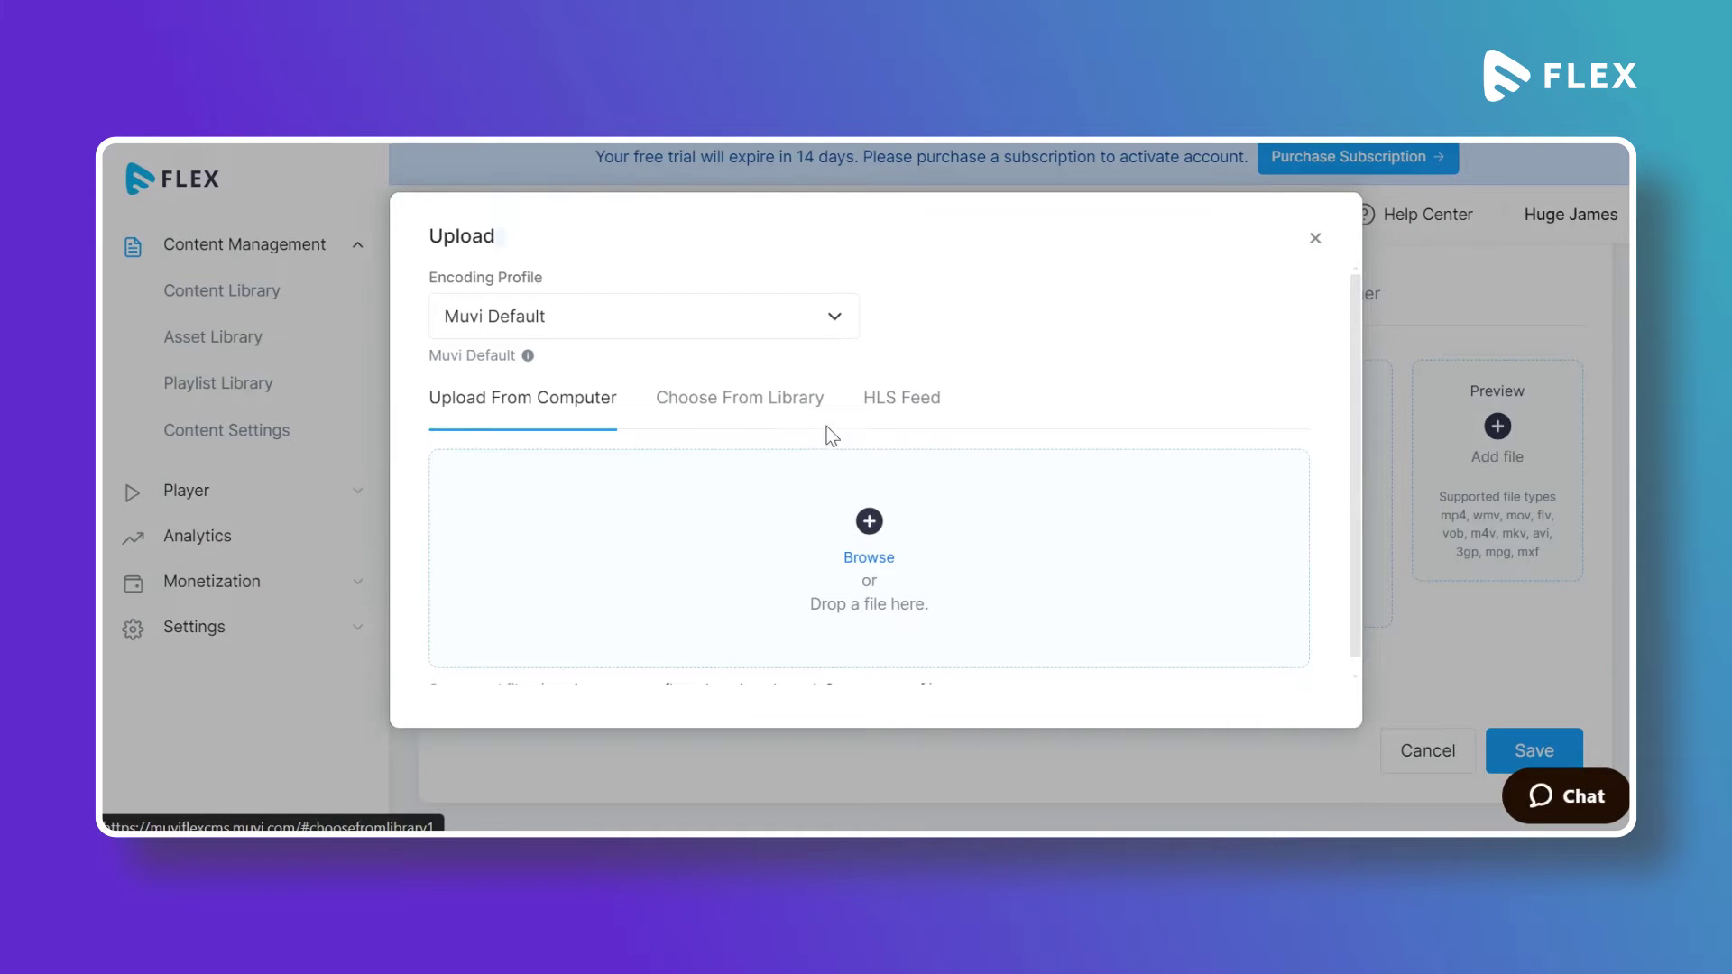
left_click(897, 406)
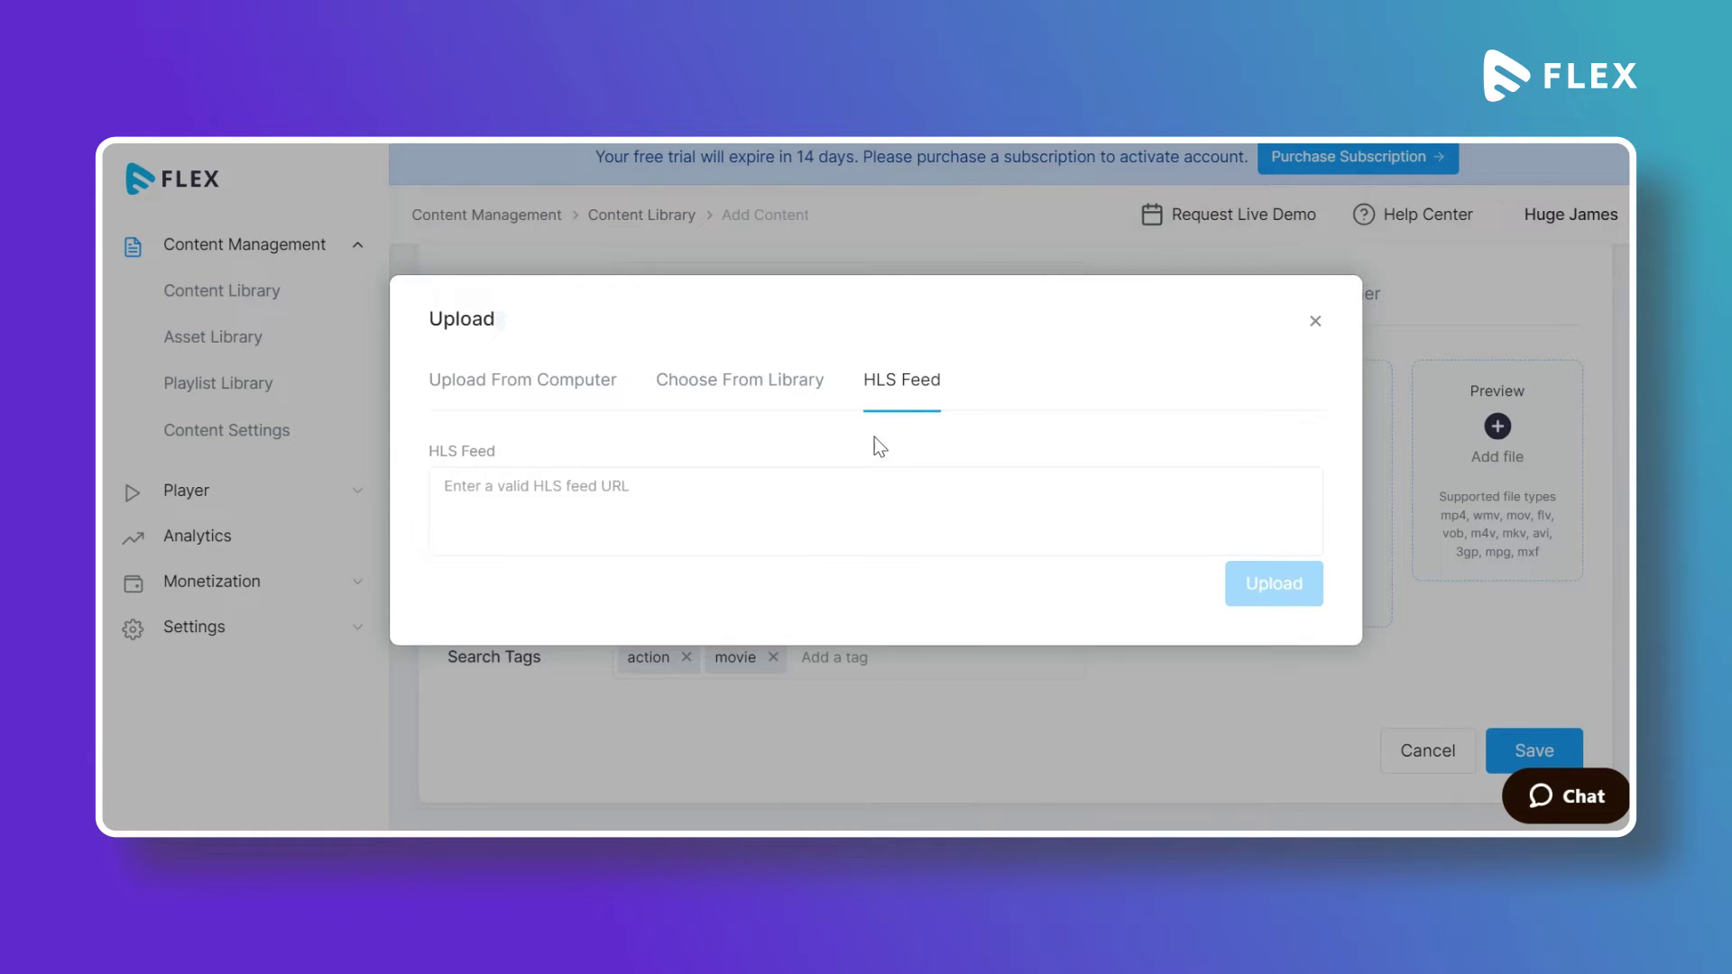
left_click(818, 509)
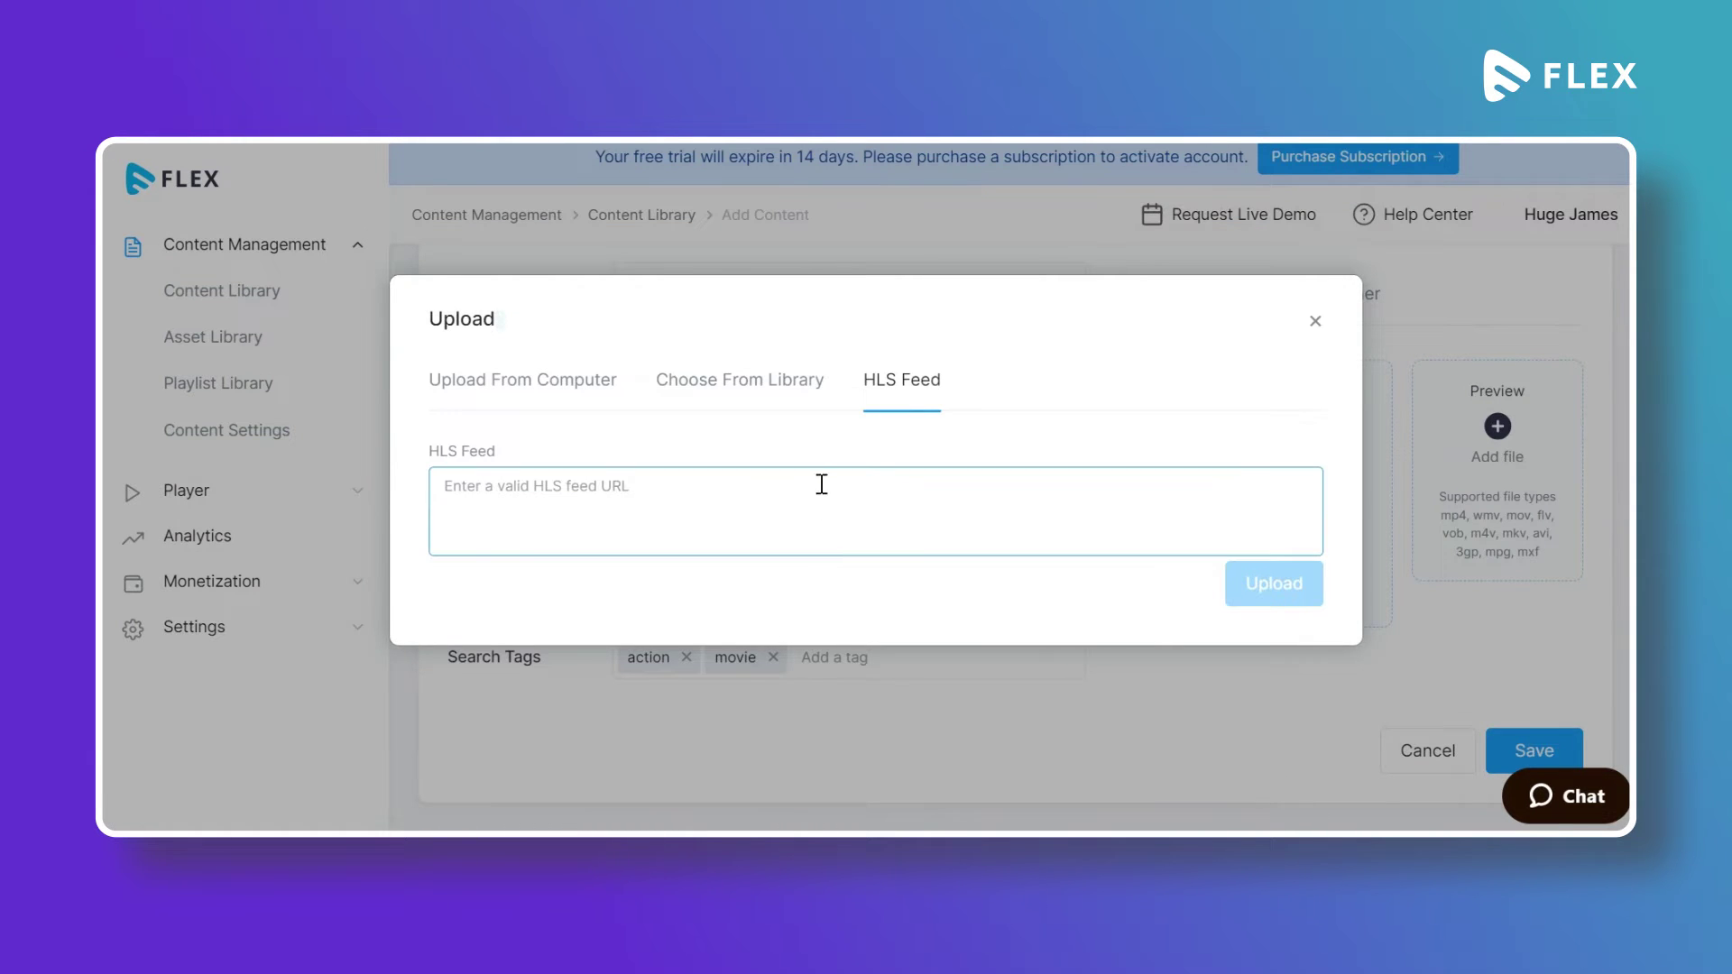
- Upload Pexels Videos 1482016.mp4 from the computer as the primary media, using the Muvi Default encoding profile
left_click(577, 393)
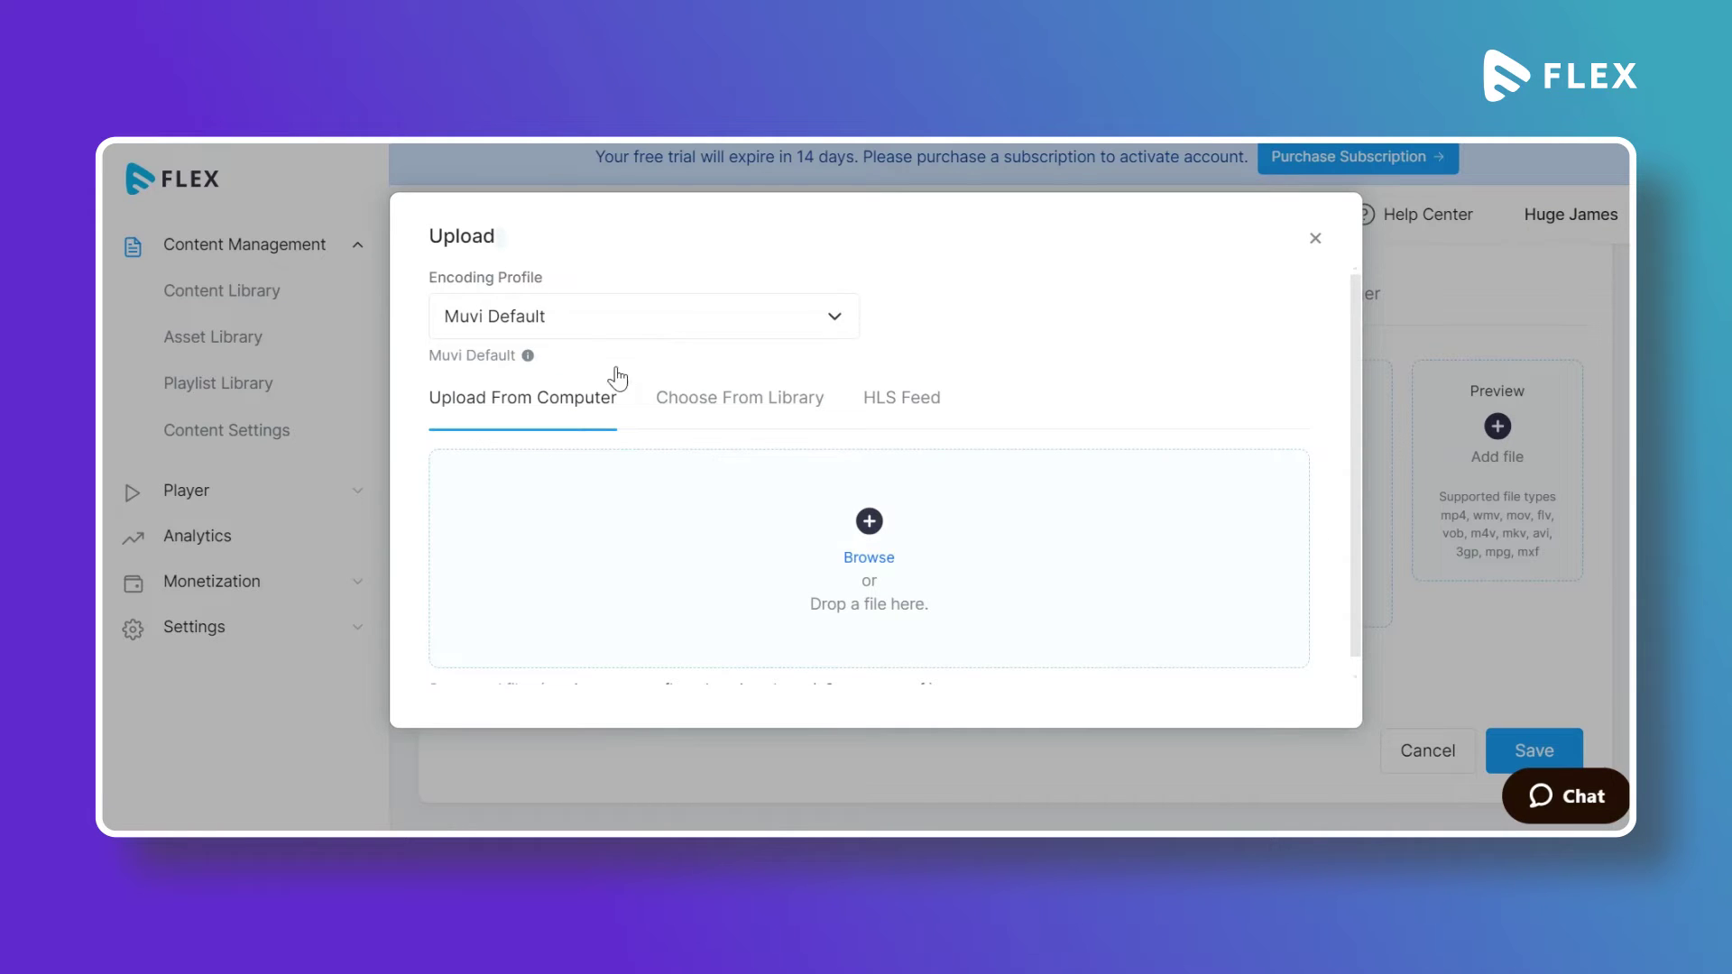
left_click(572, 314)
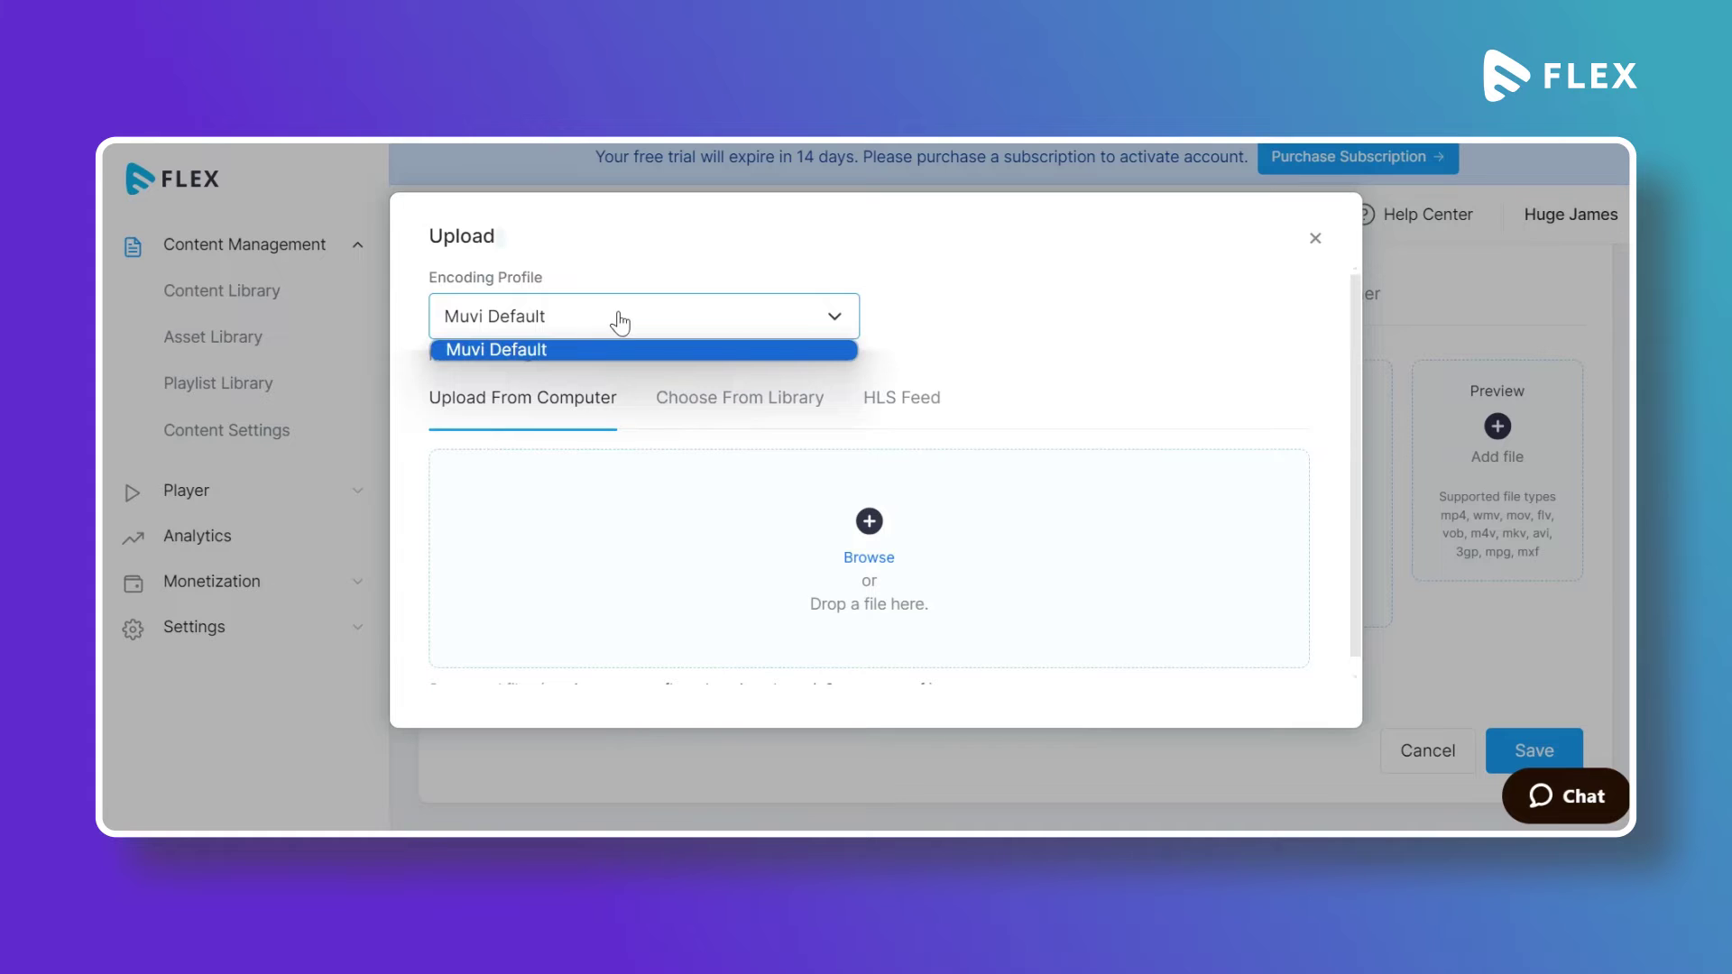
left_click(619, 325)
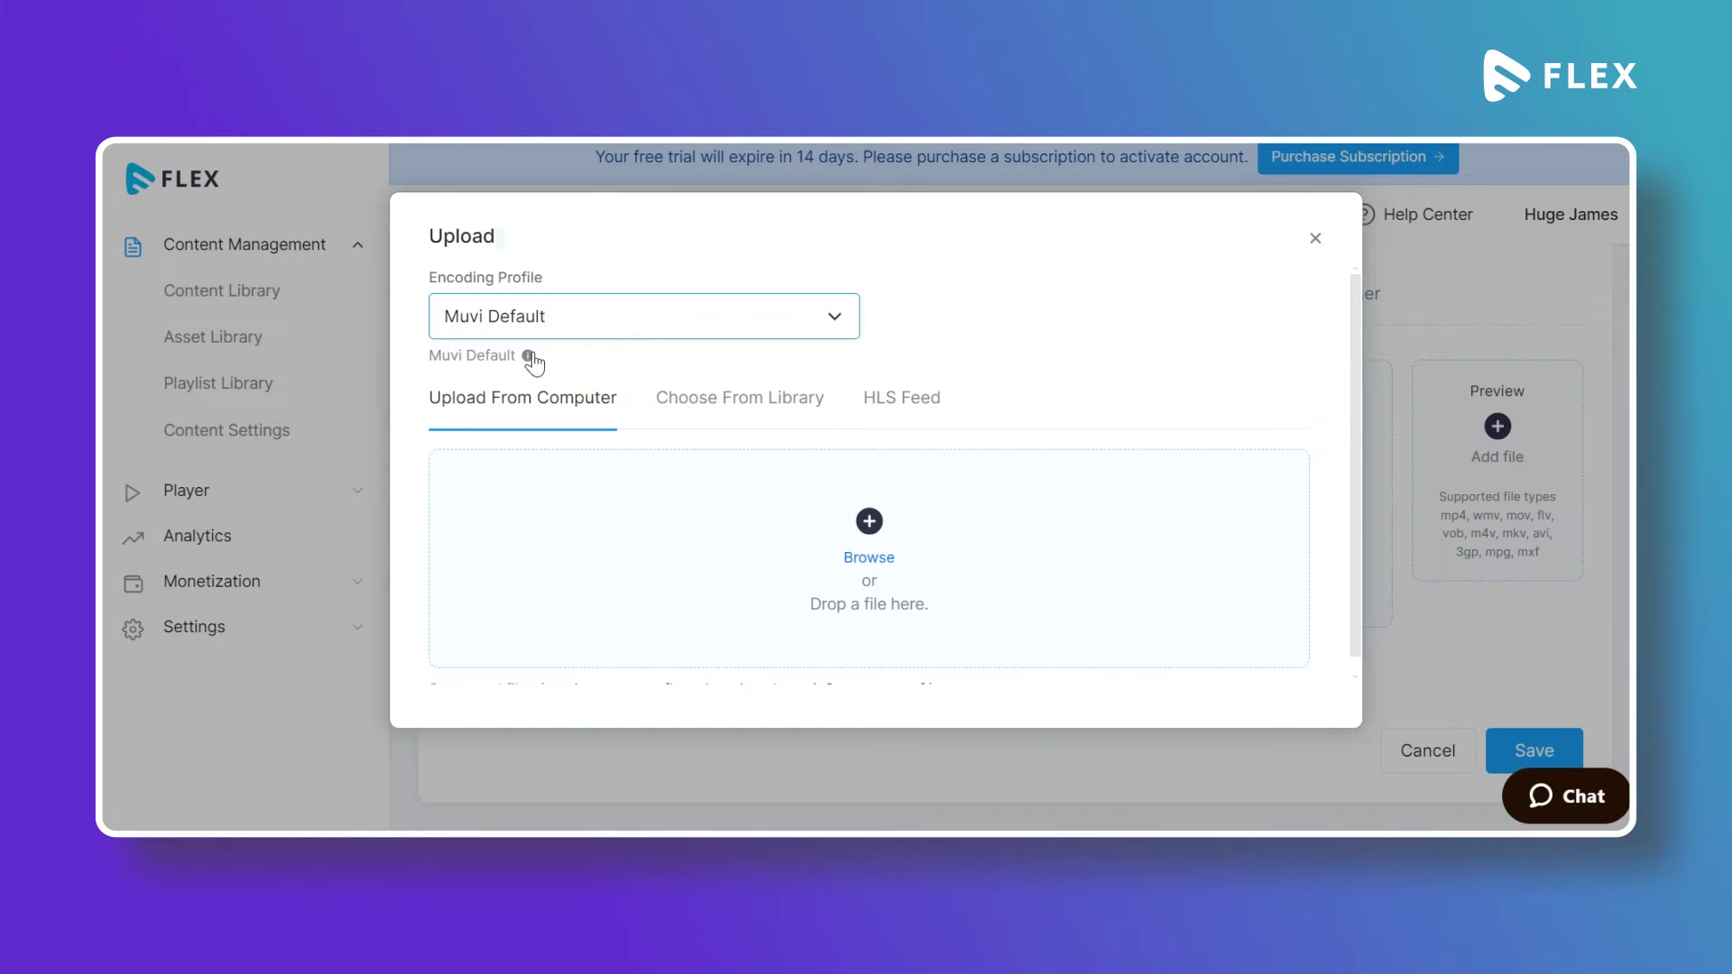
mouse_move(528, 357)
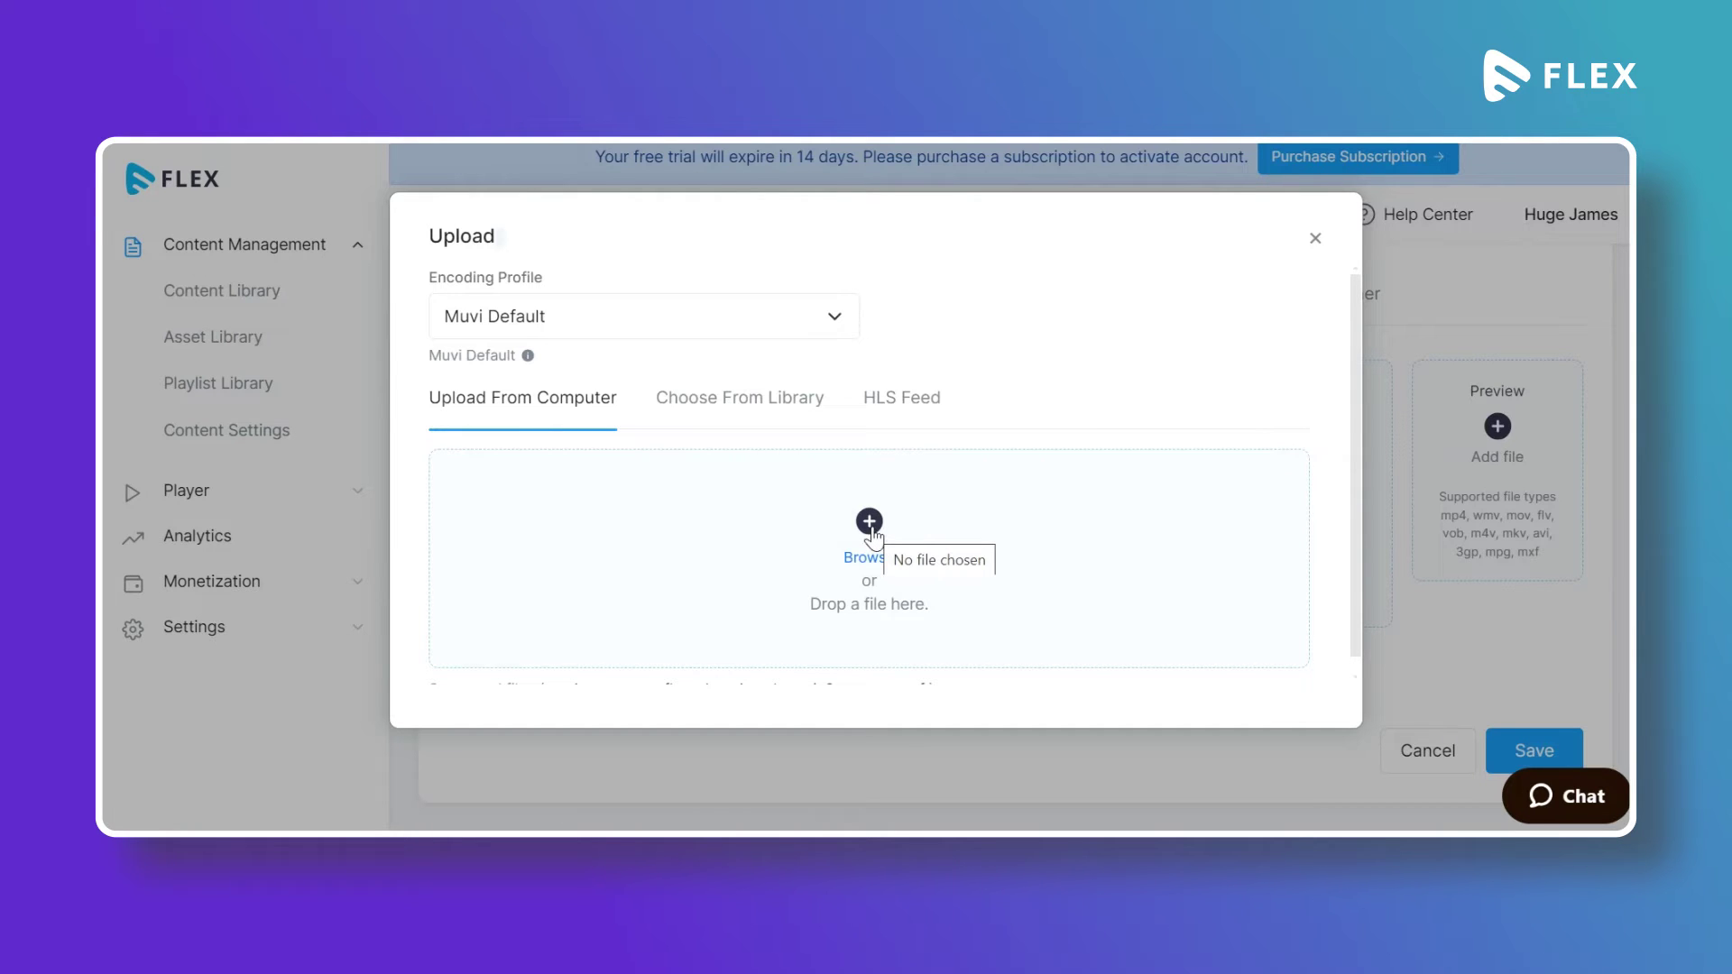
left_click(871, 528)
double_click(1429, 479)
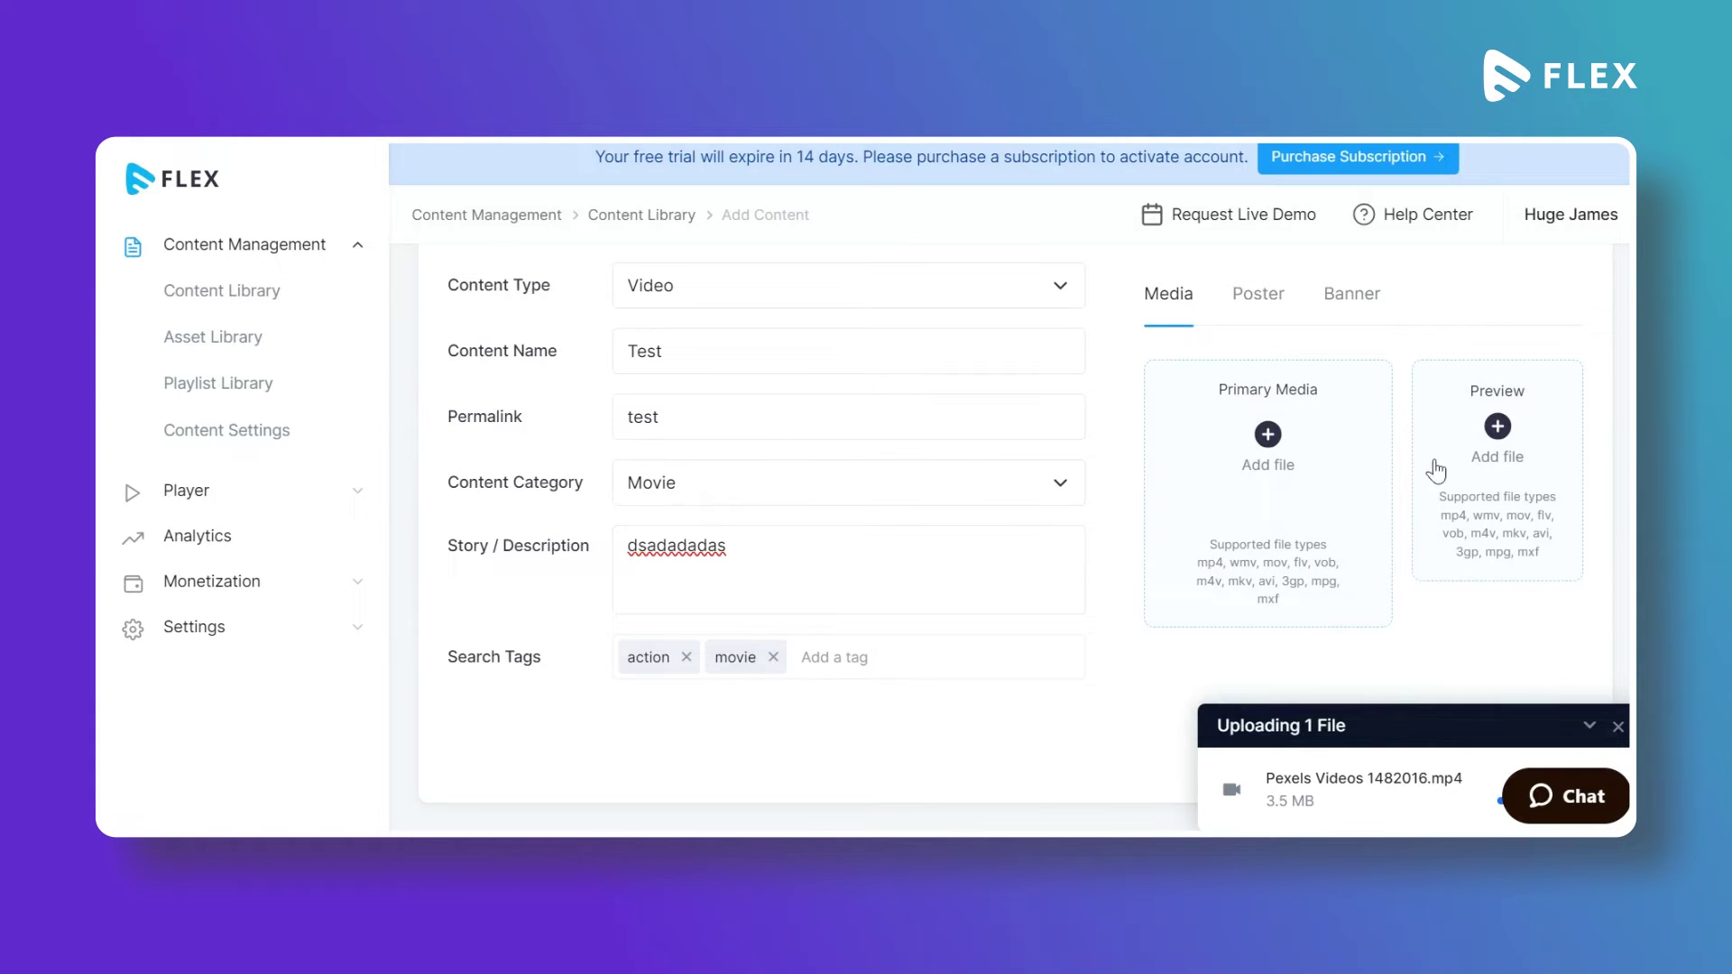
- Upload Pexels Videos 1482016.mp4 from the computer as the preview of the new content
left_click(1499, 428)
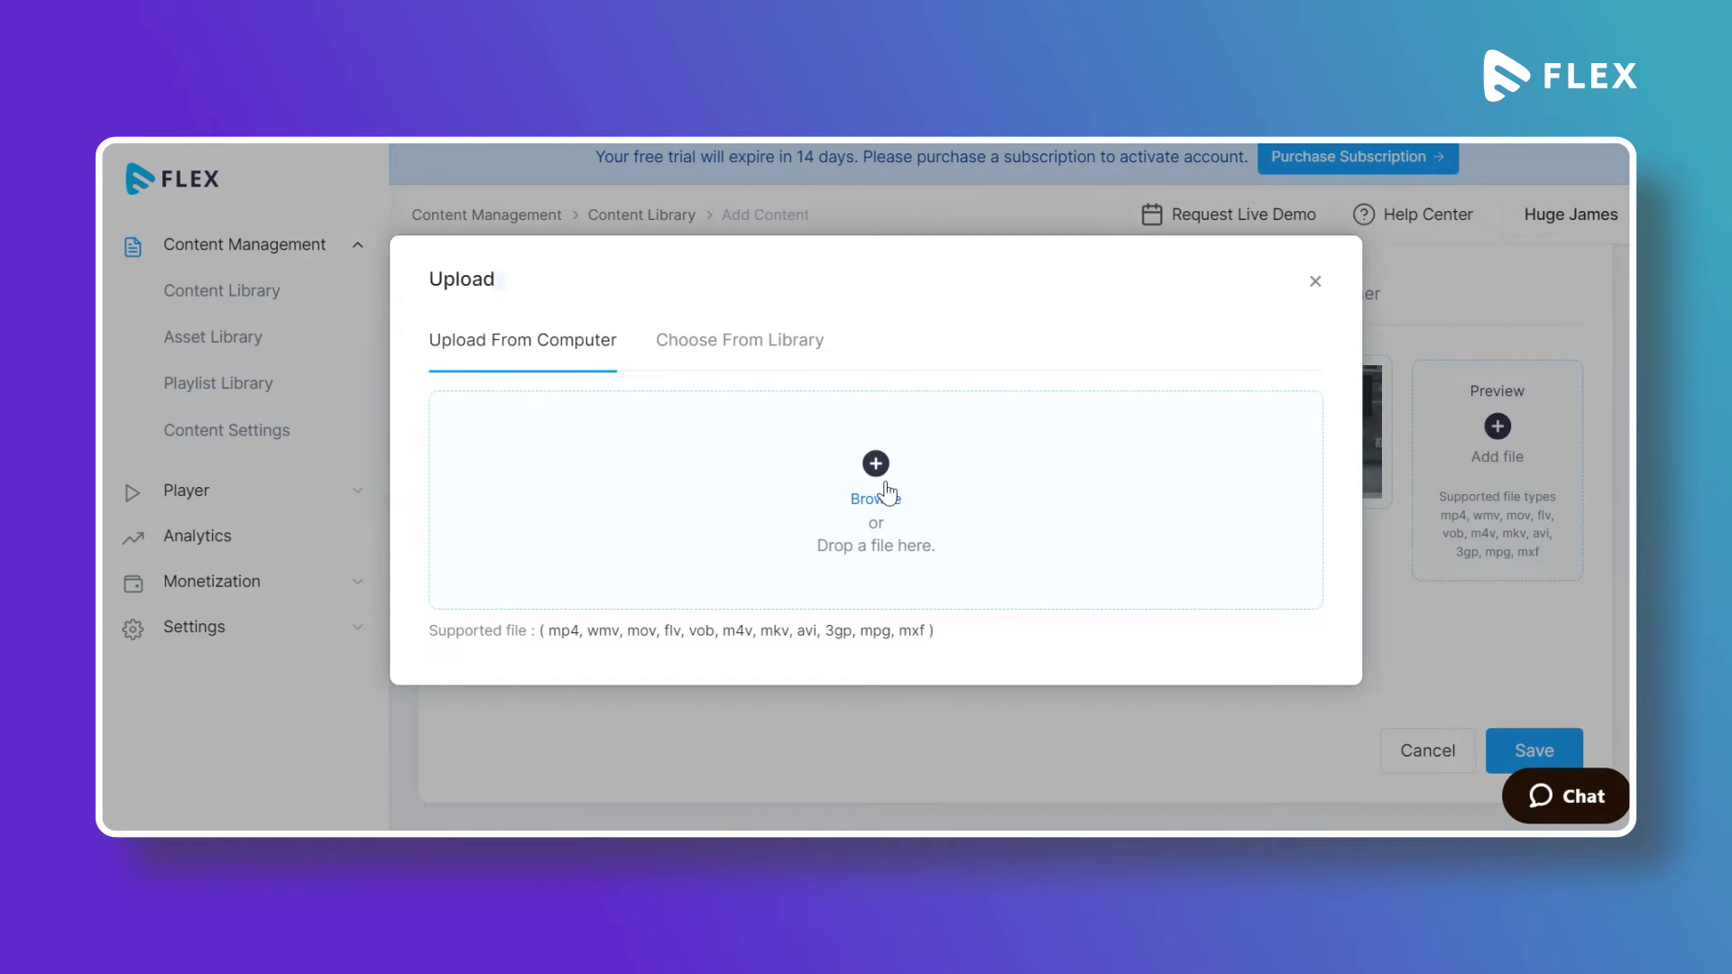
left_click(888, 492)
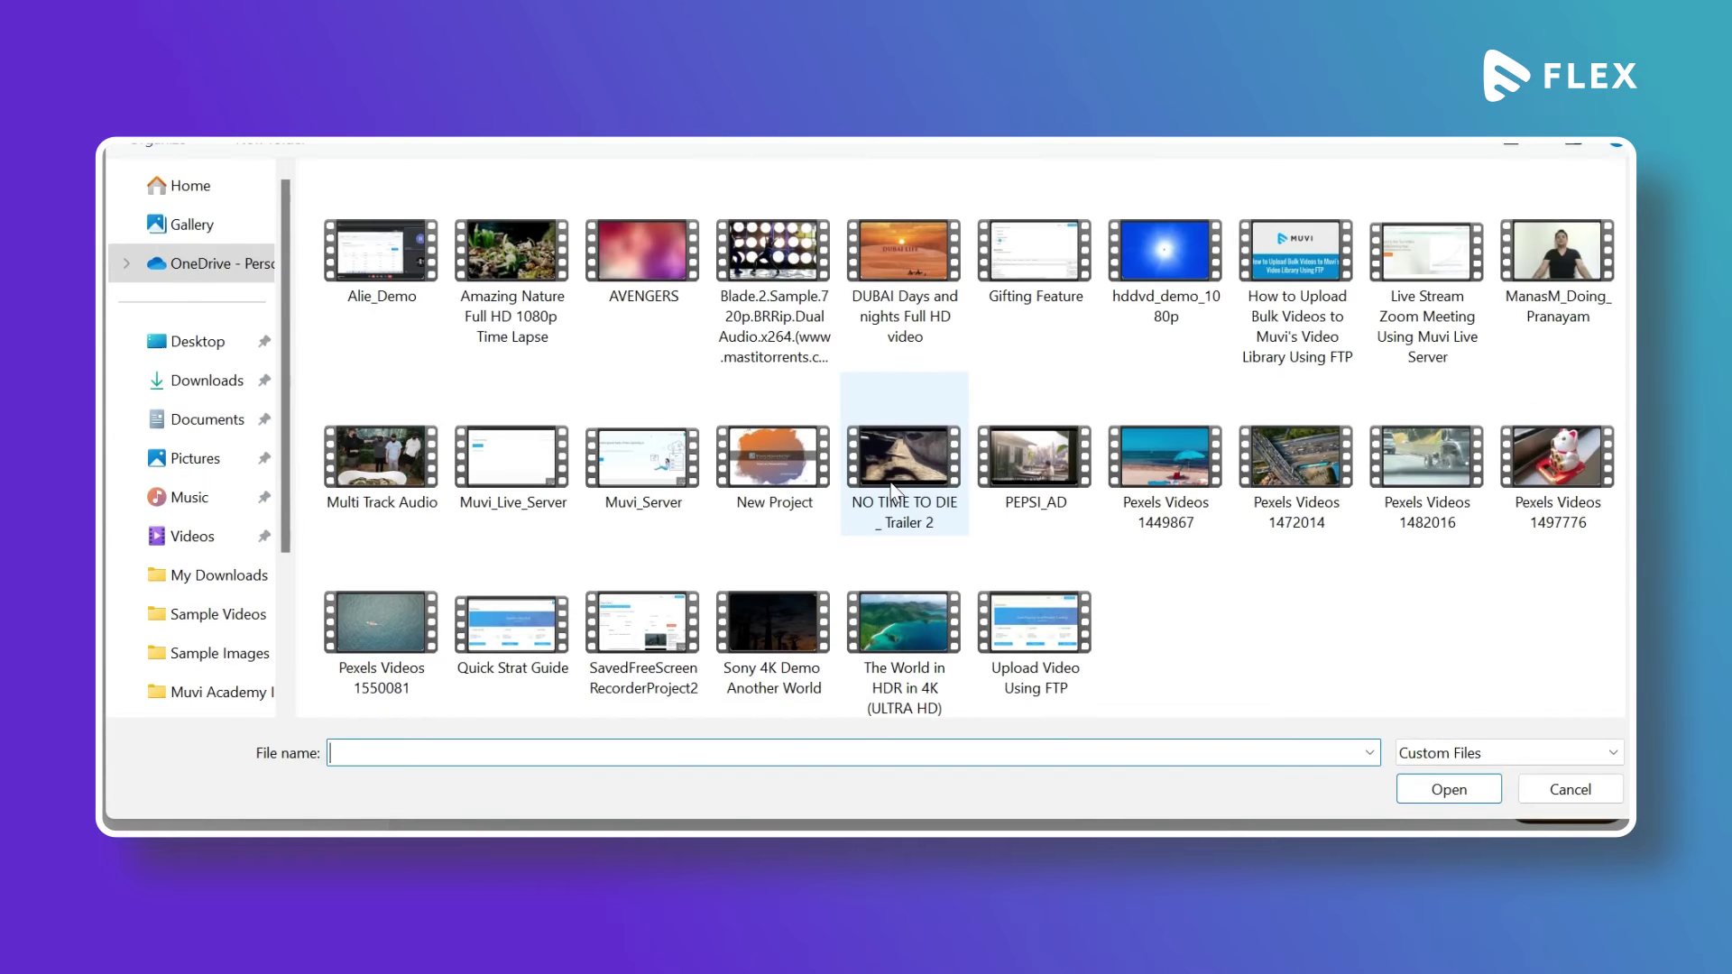
double_click(1410, 466)
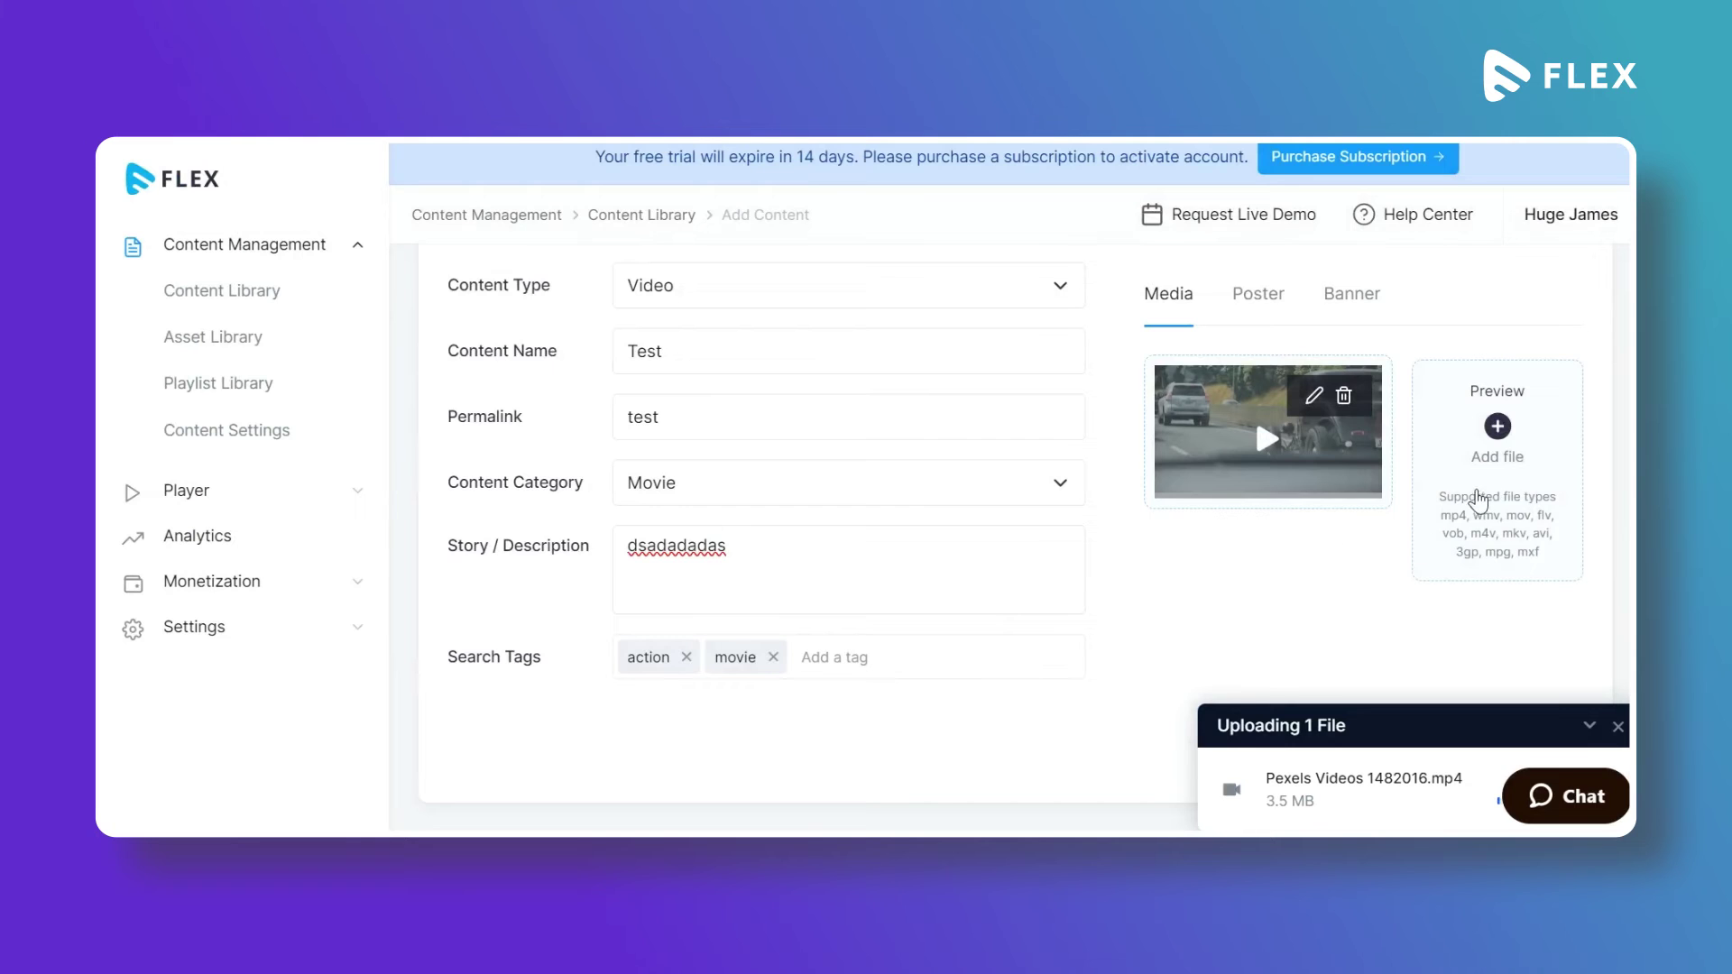
- Upload the starry-sky image from the computer as the poster, with the crop area over the dark sky left of centre
scroll(1420, 506, "up", 2)
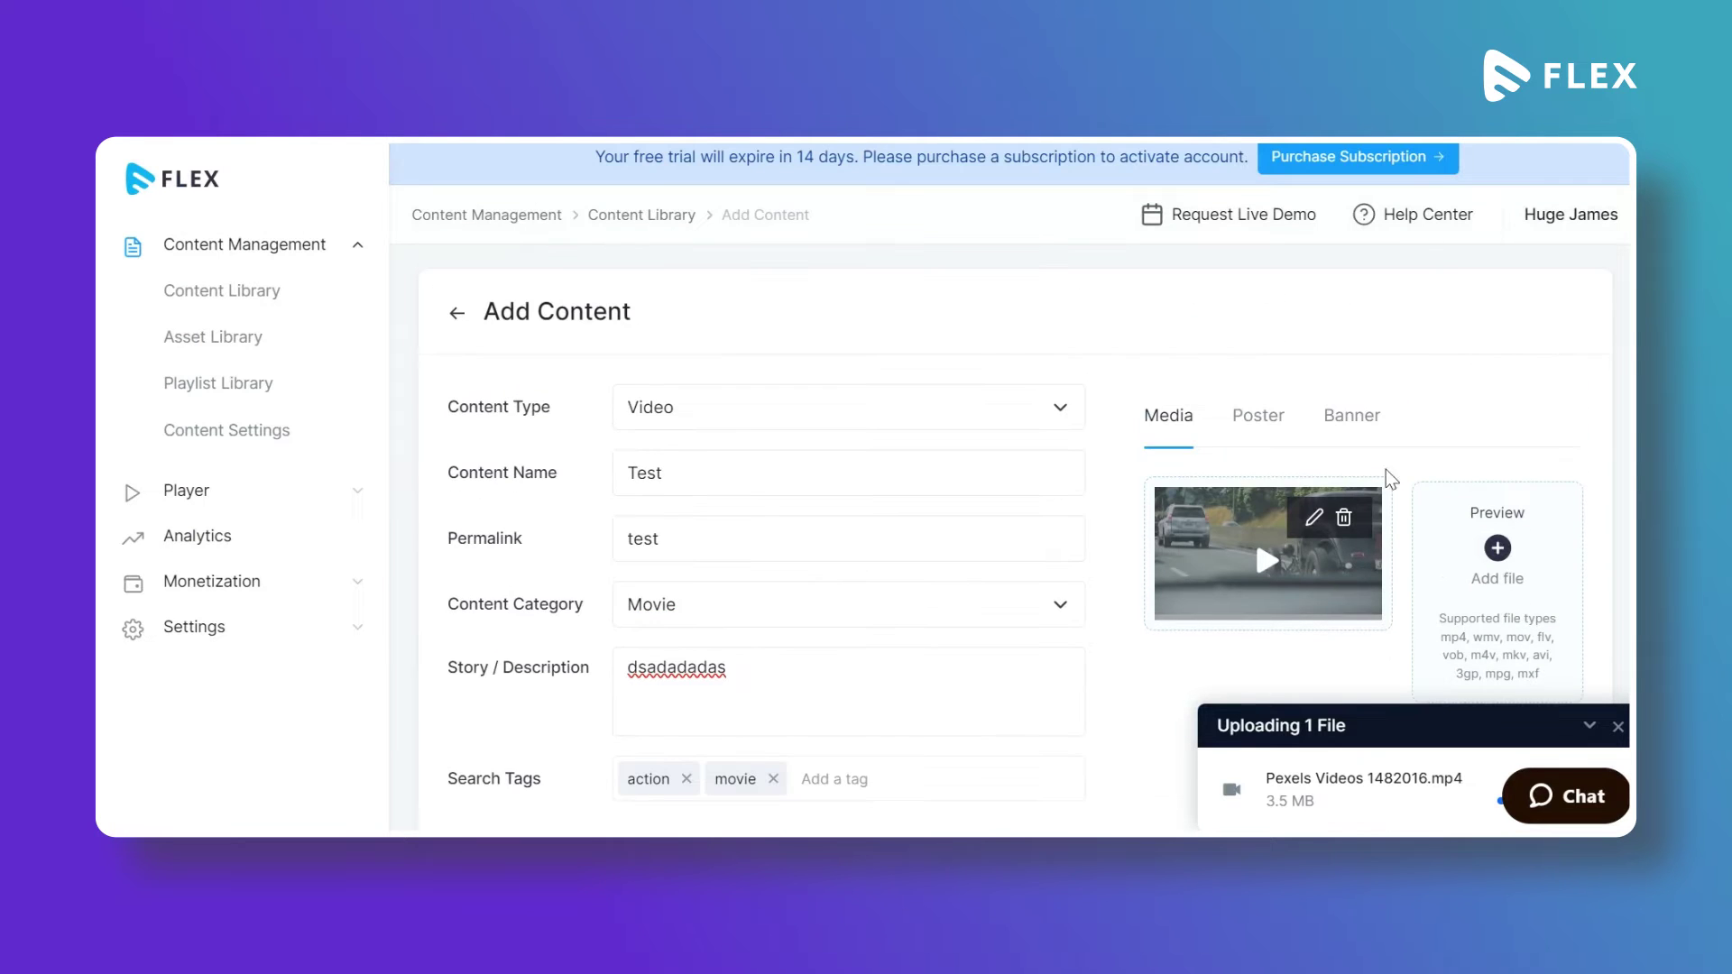
left_click(1259, 422)
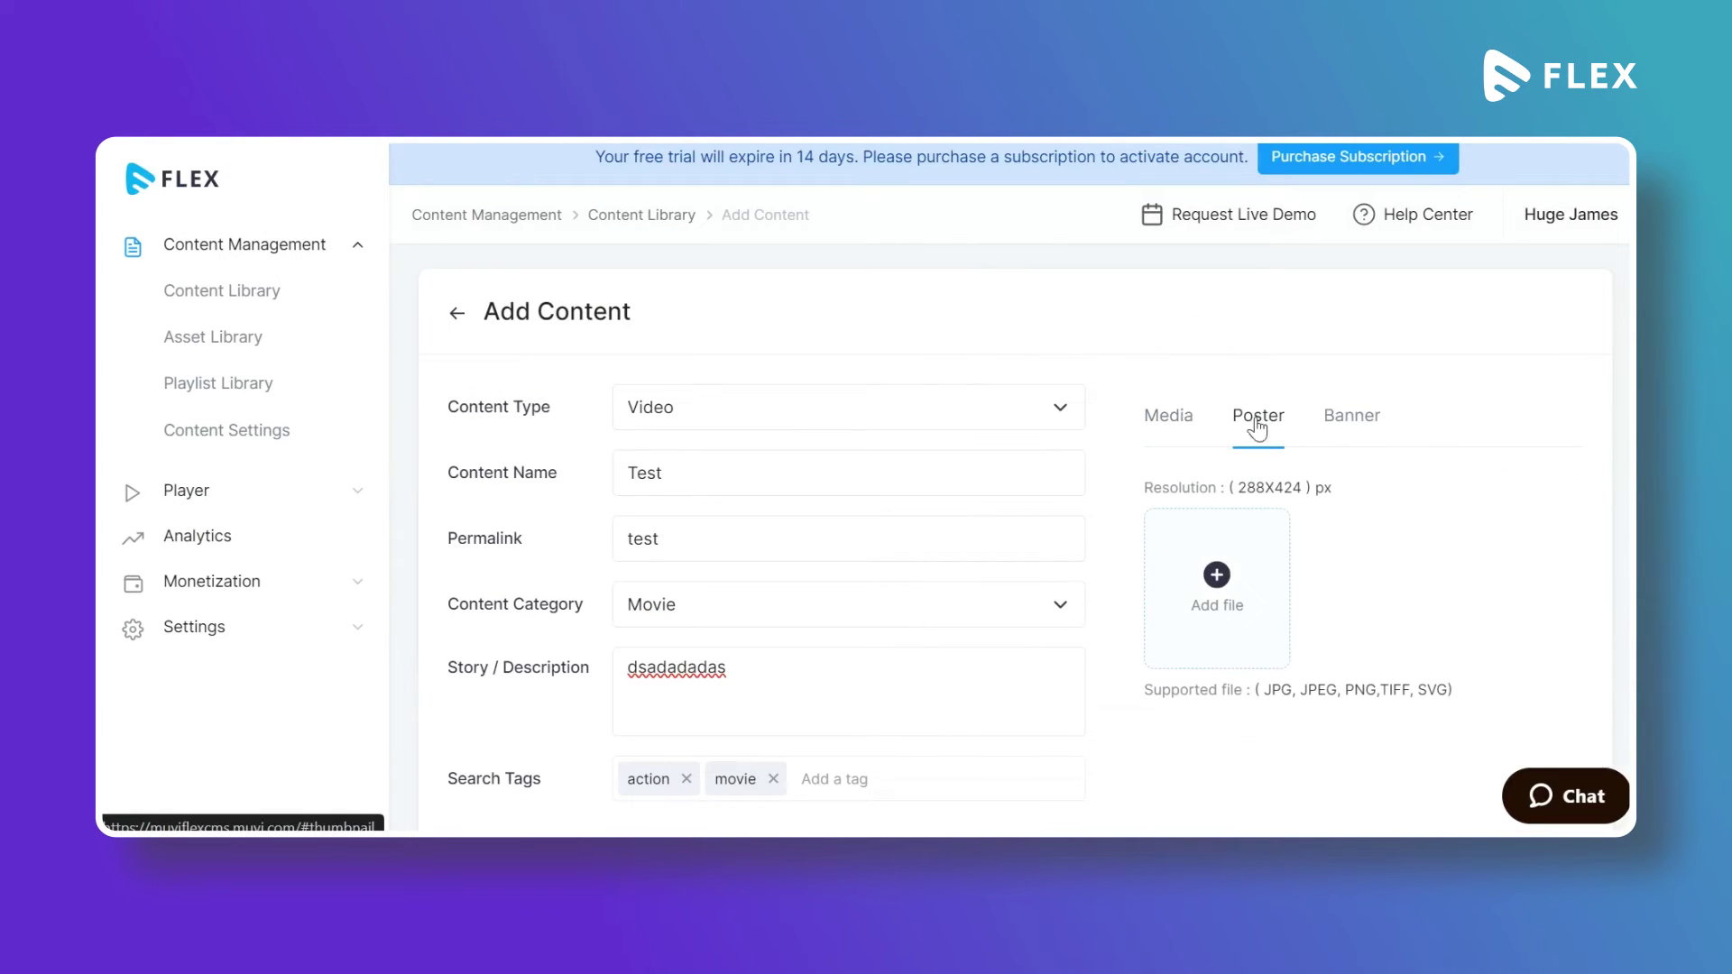
scroll(1261, 504, "down", 2)
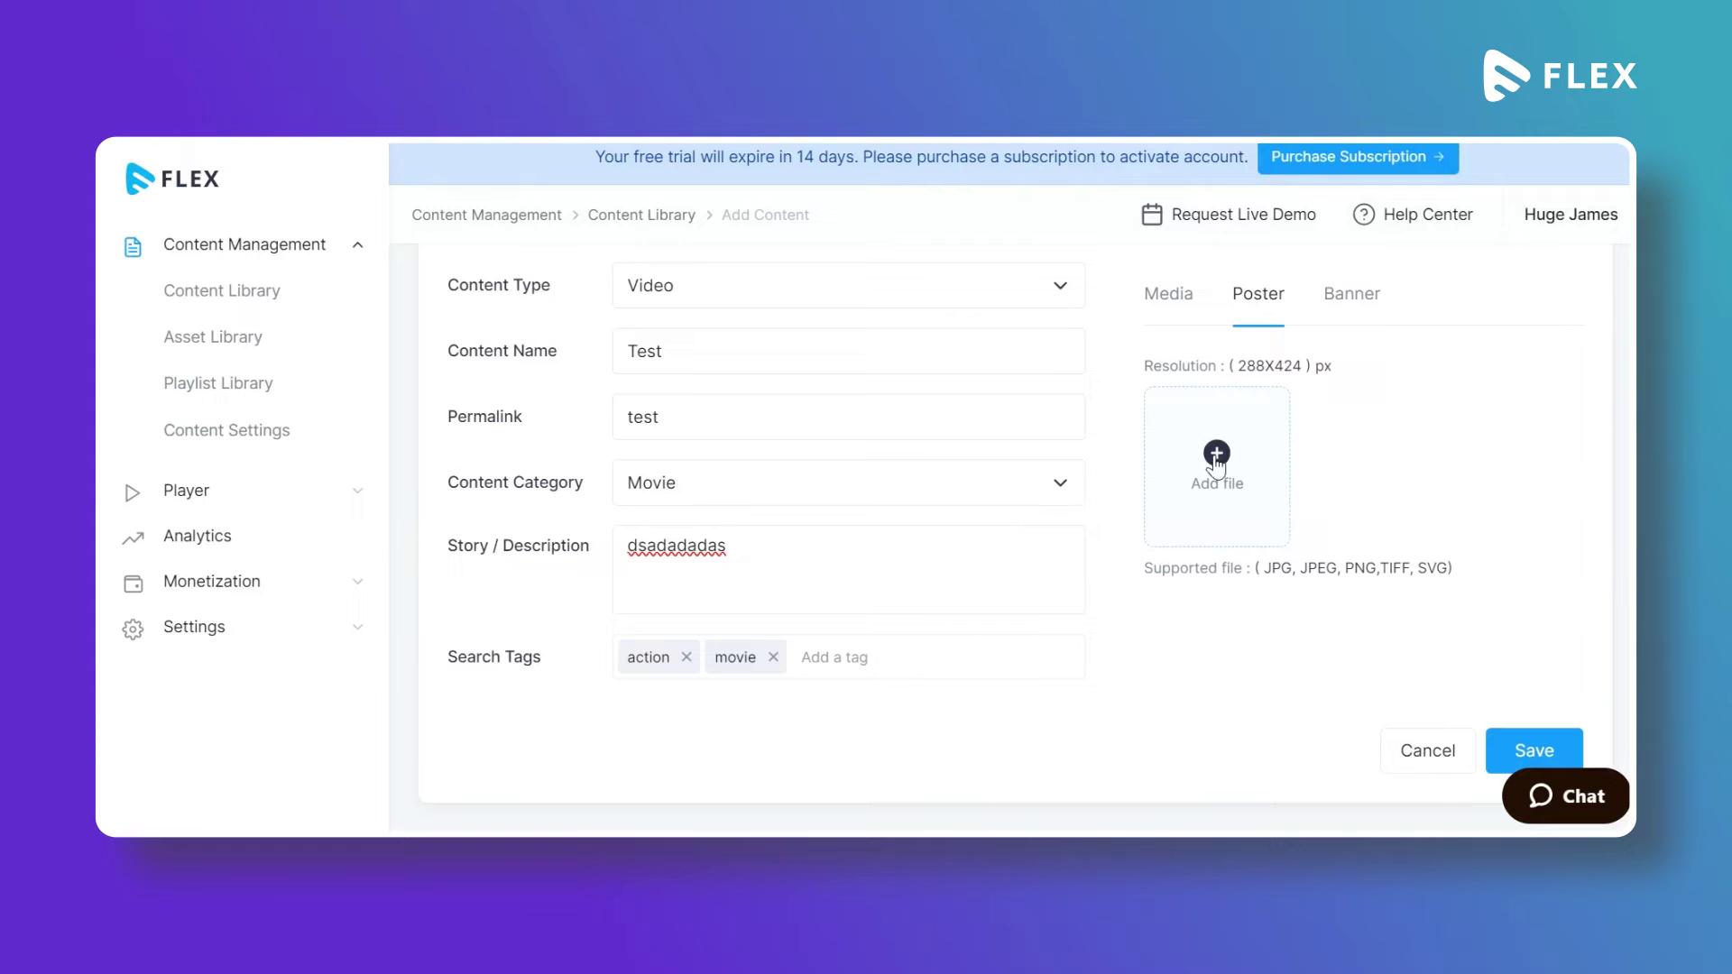
left_click(1217, 456)
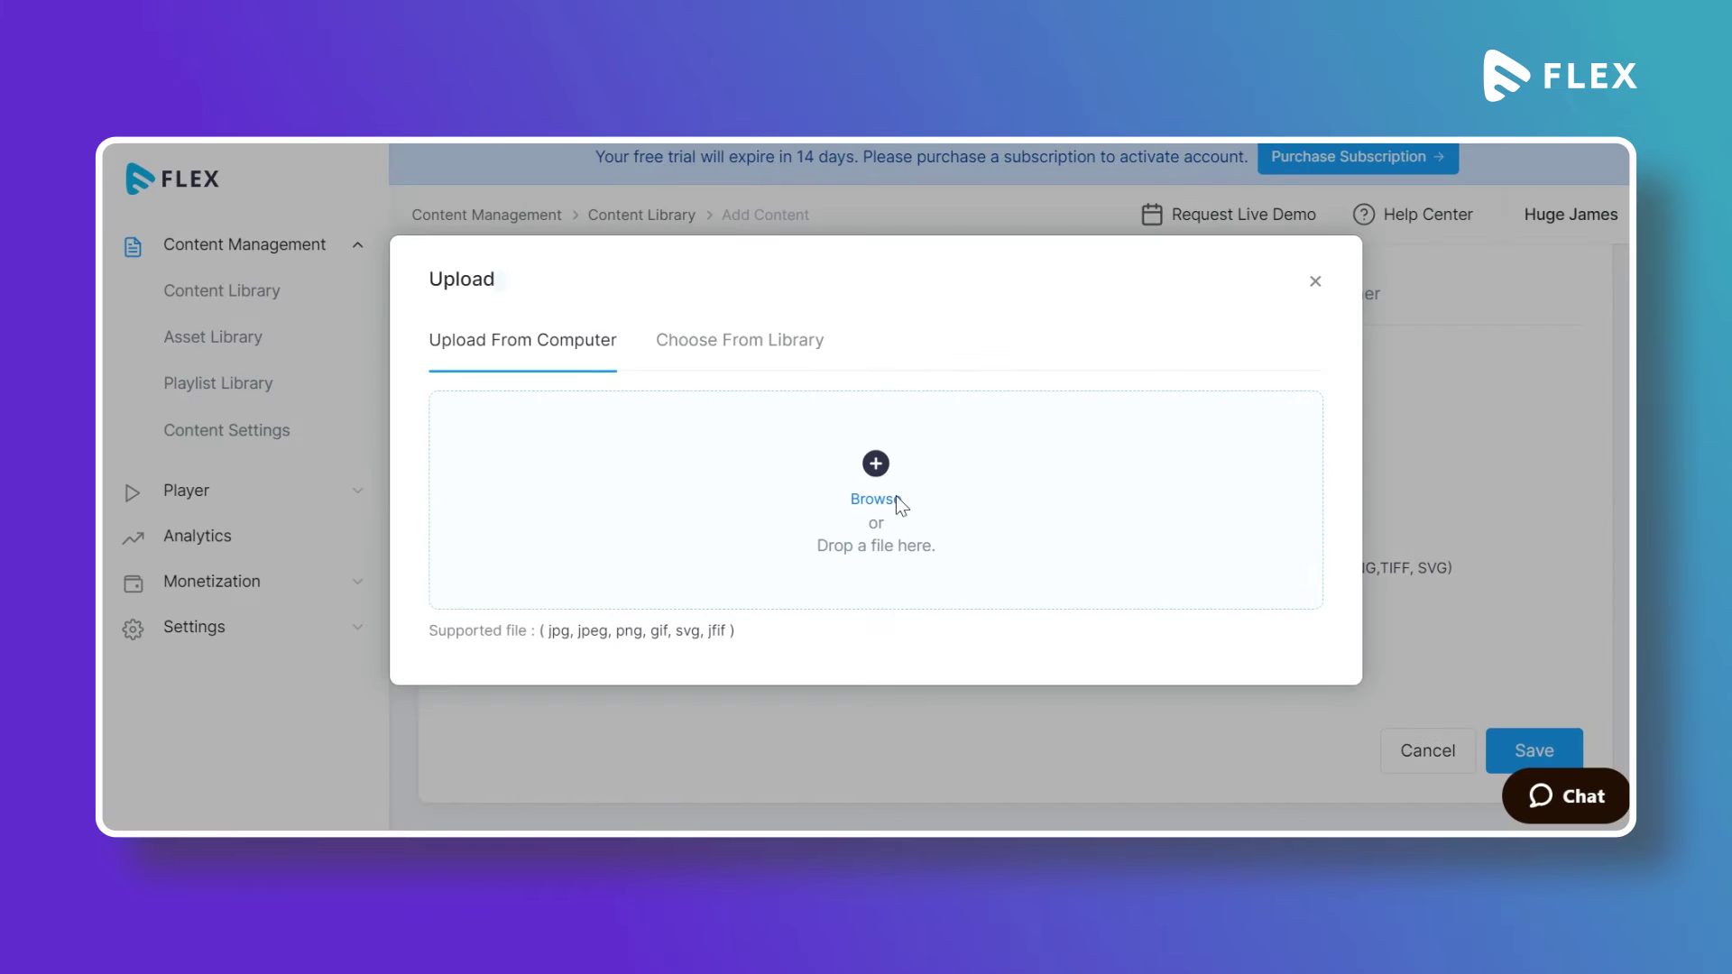
left_click(896, 496)
left_click(545, 405)
double_click(545, 404)
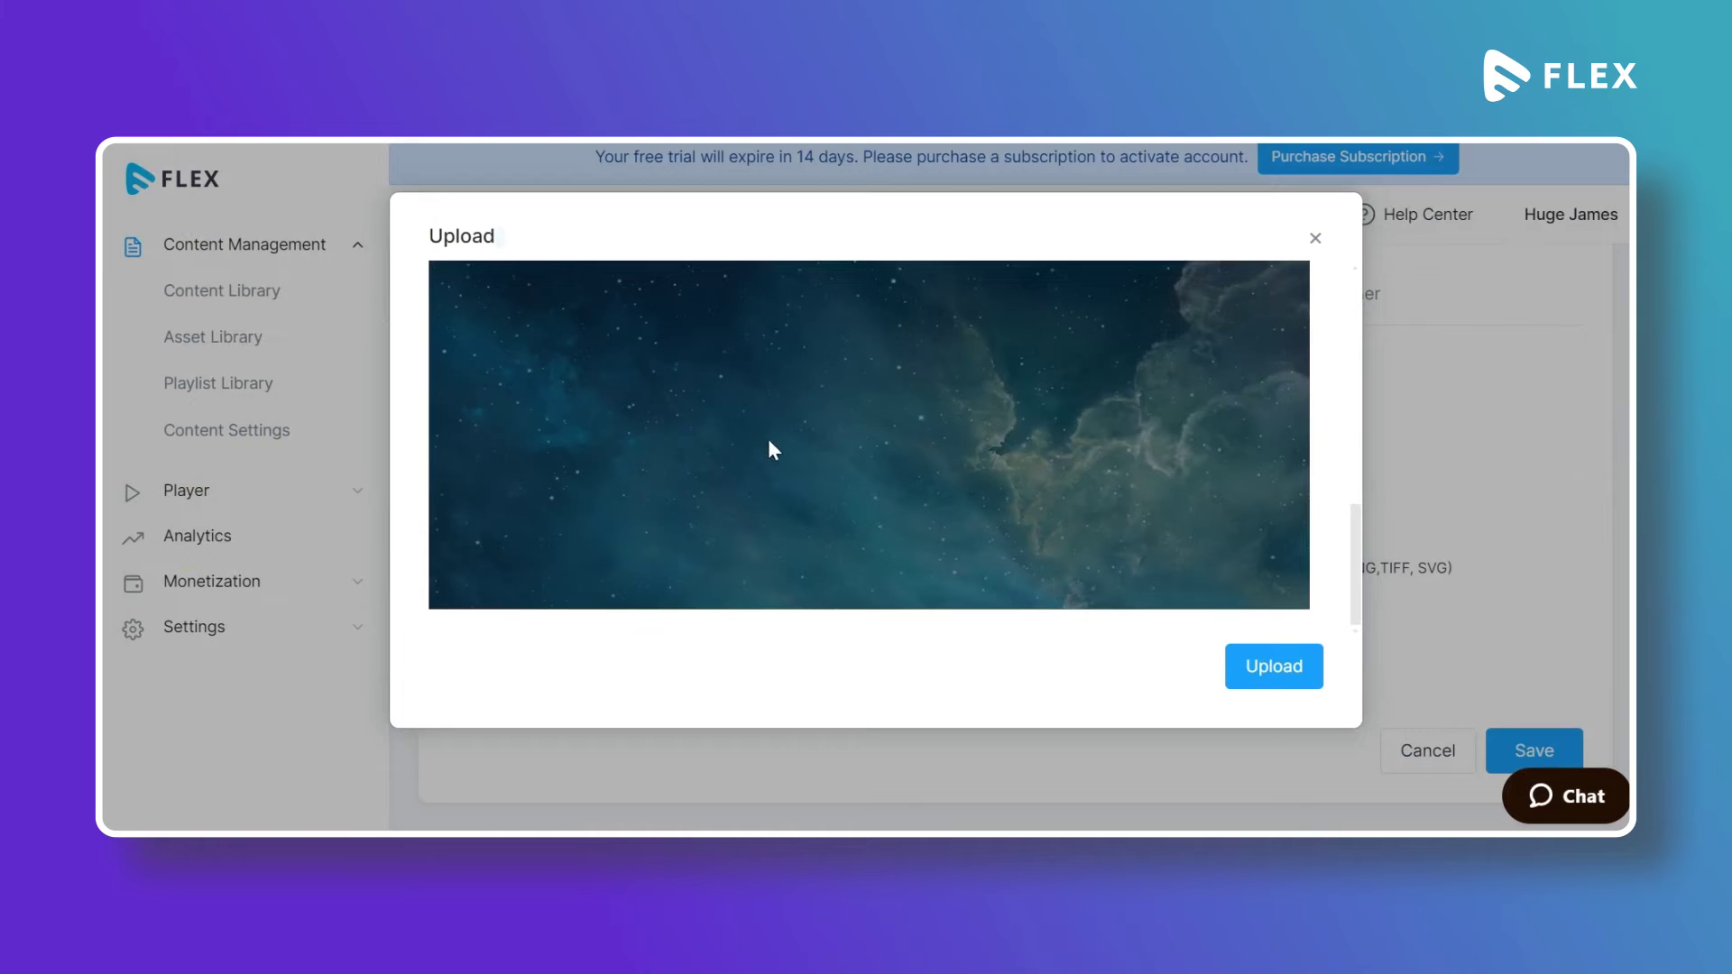
left_click_drag(870, 428, 716, 414)
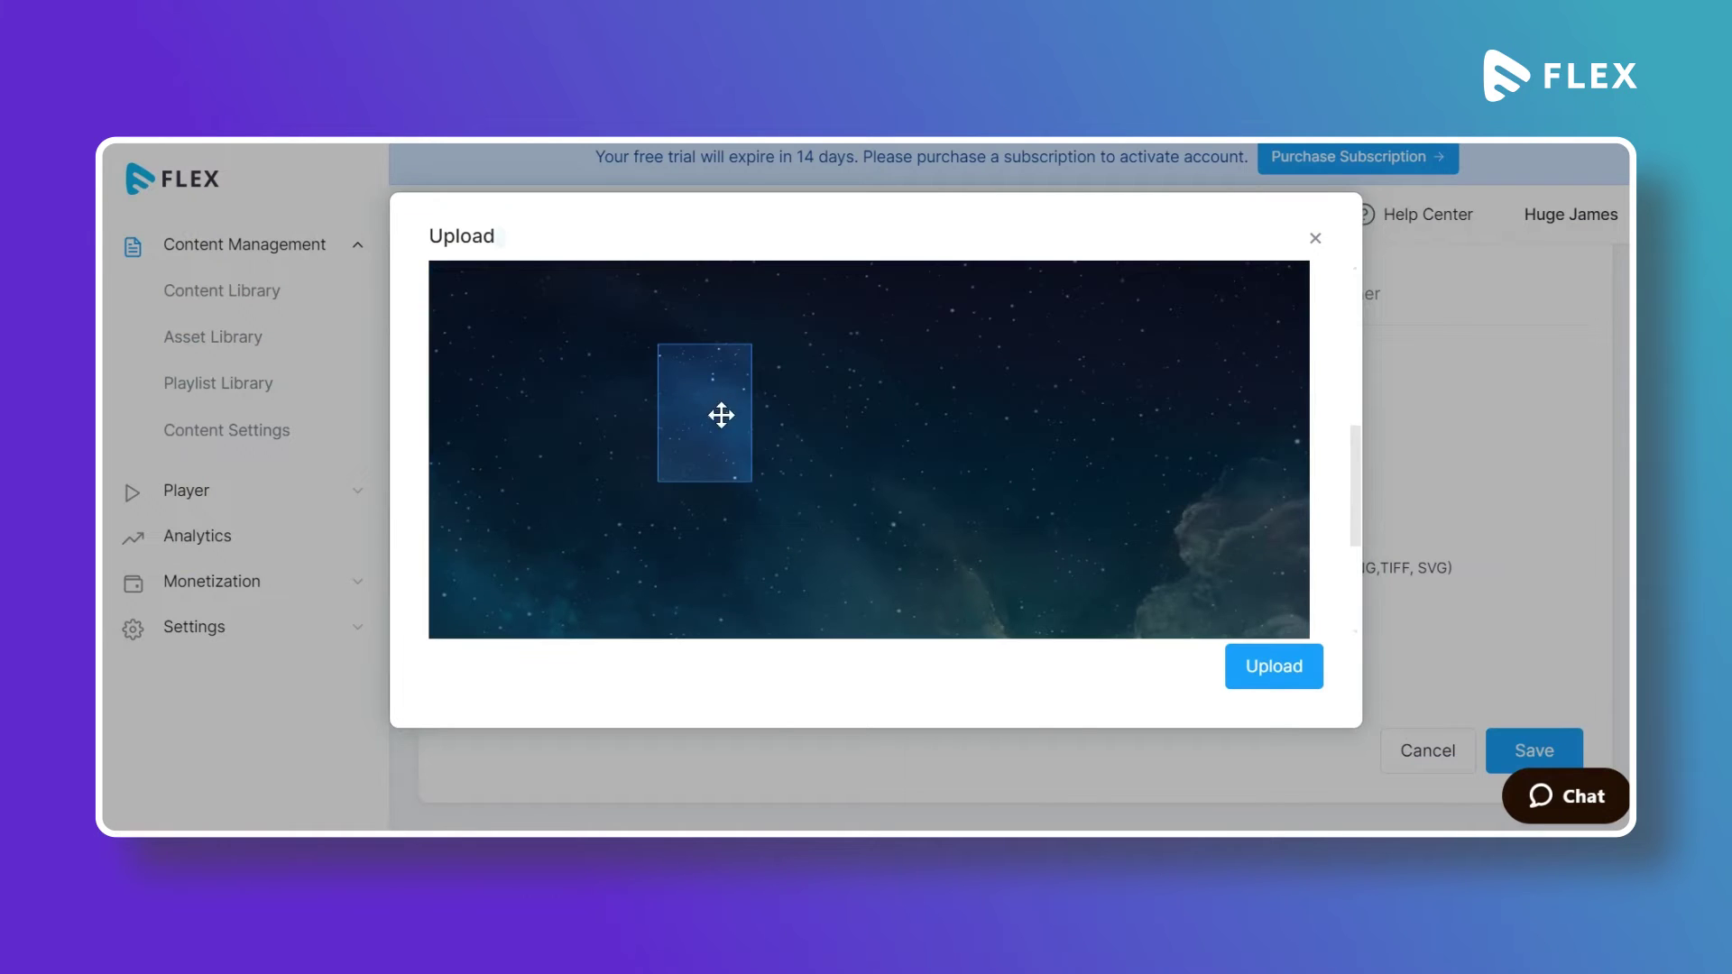
left_click(1292, 665)
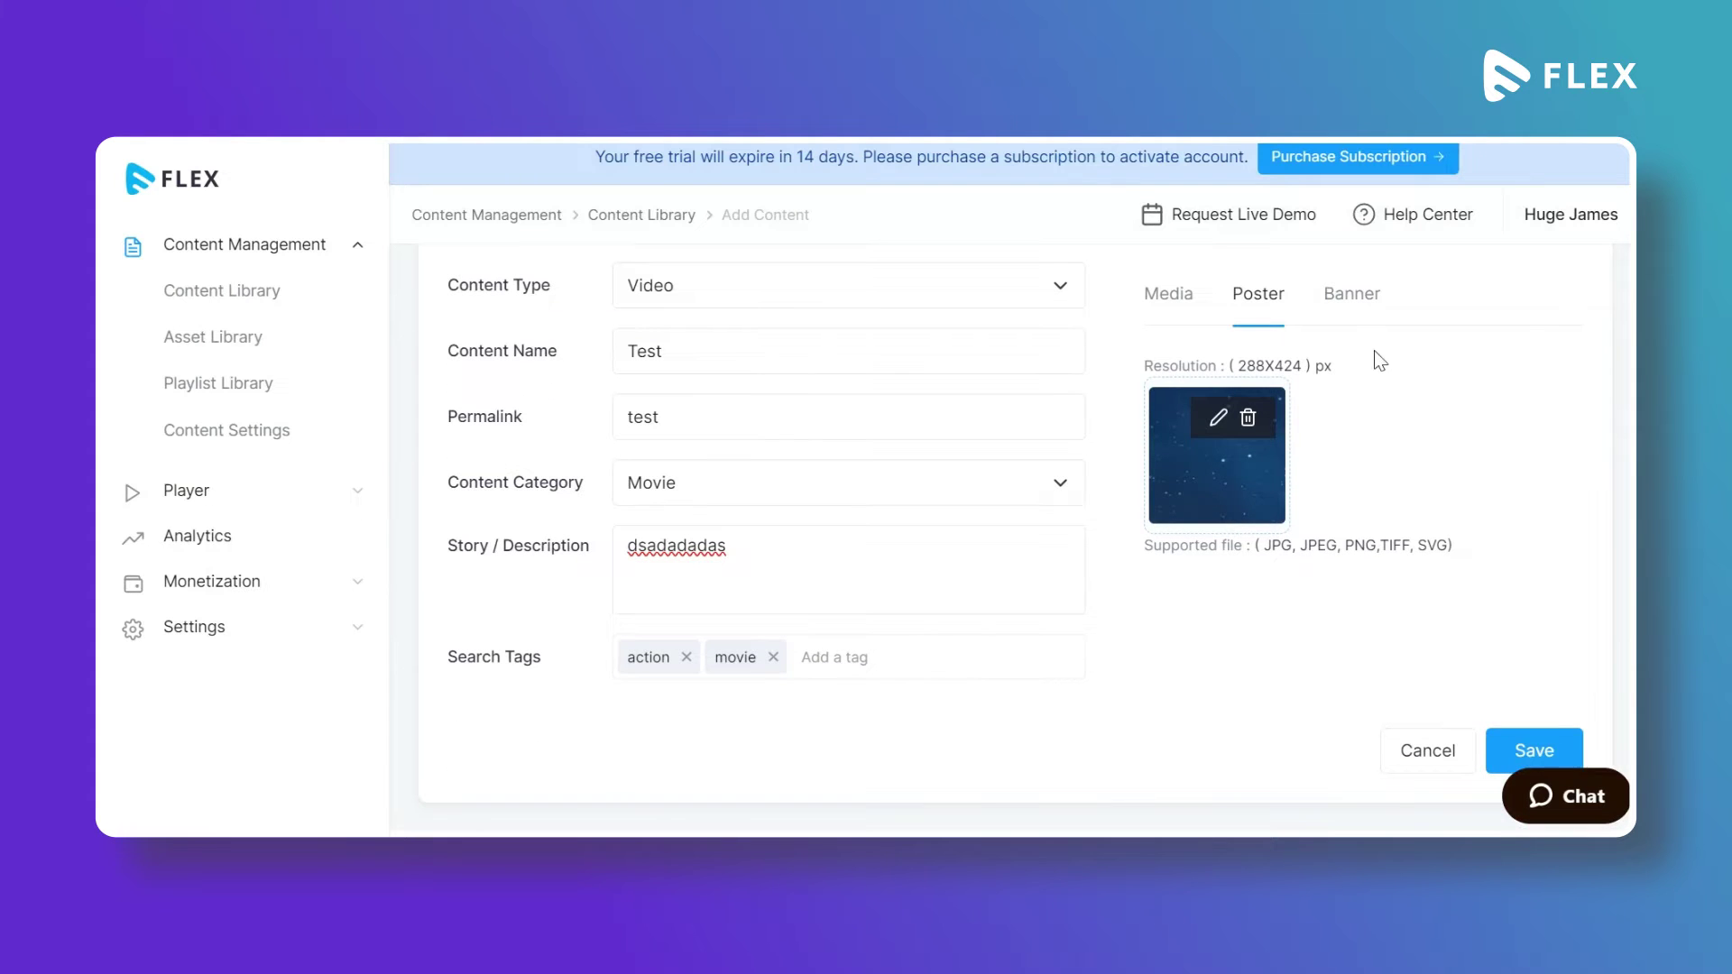
- Upload the same starry-sky wallpaper as the banner, with the crop area over its right half, and save the content
left_click(1361, 298)
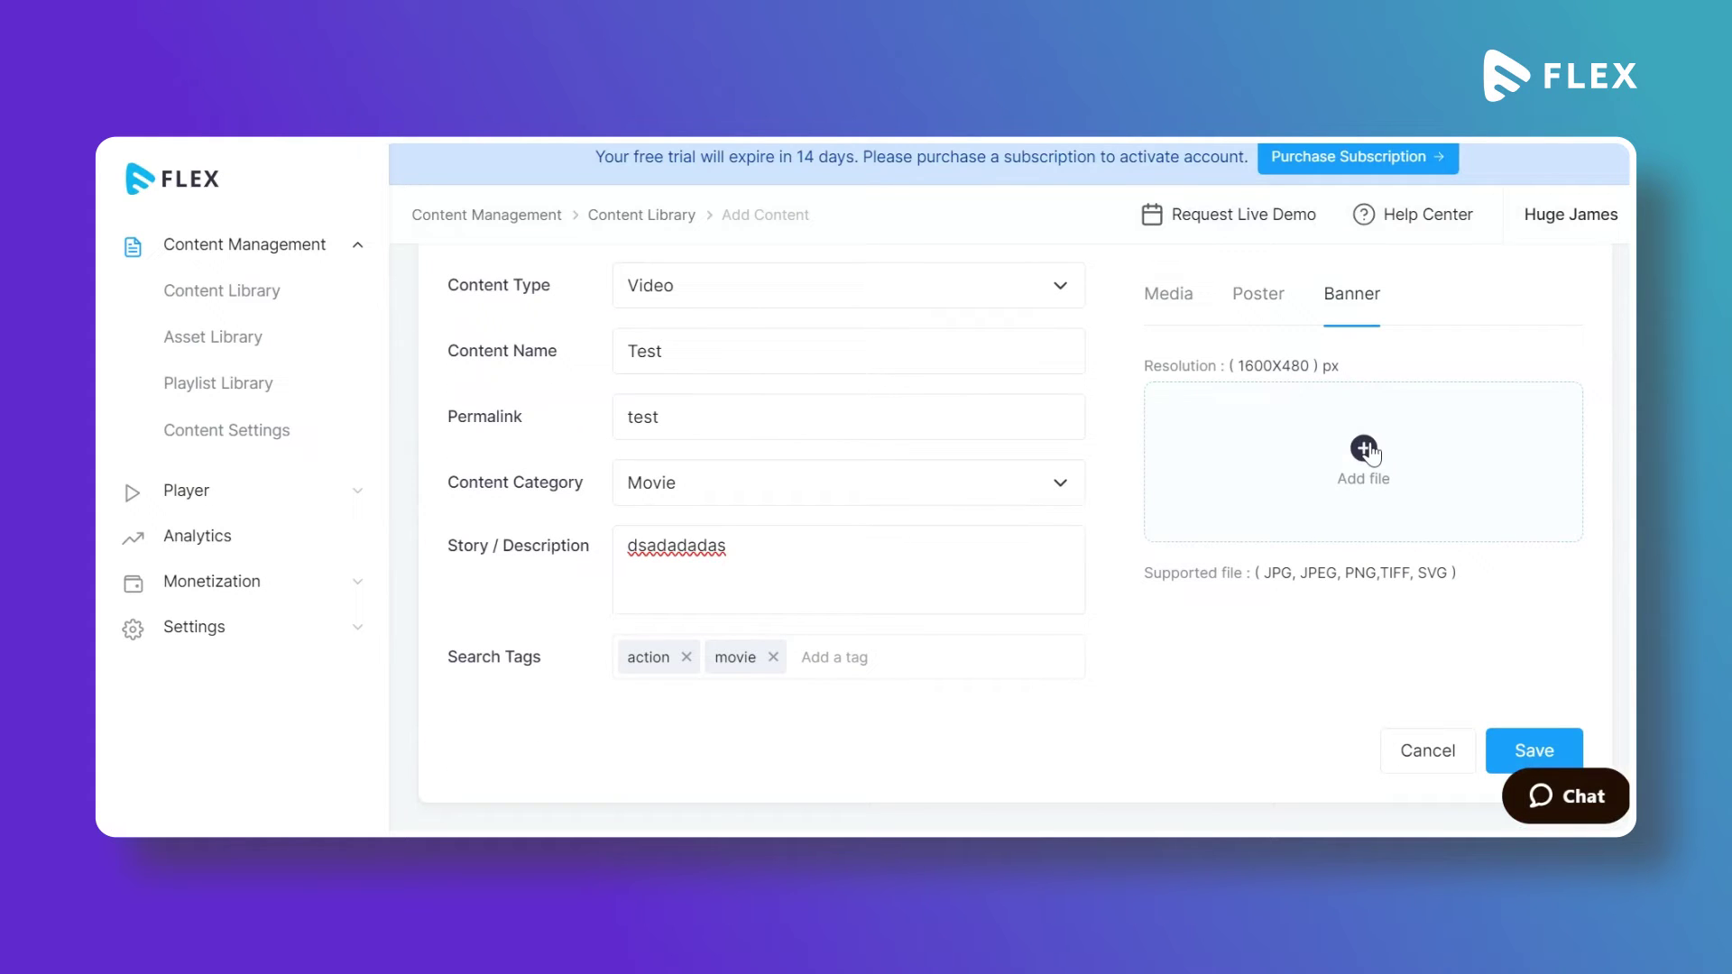
left_click(1366, 450)
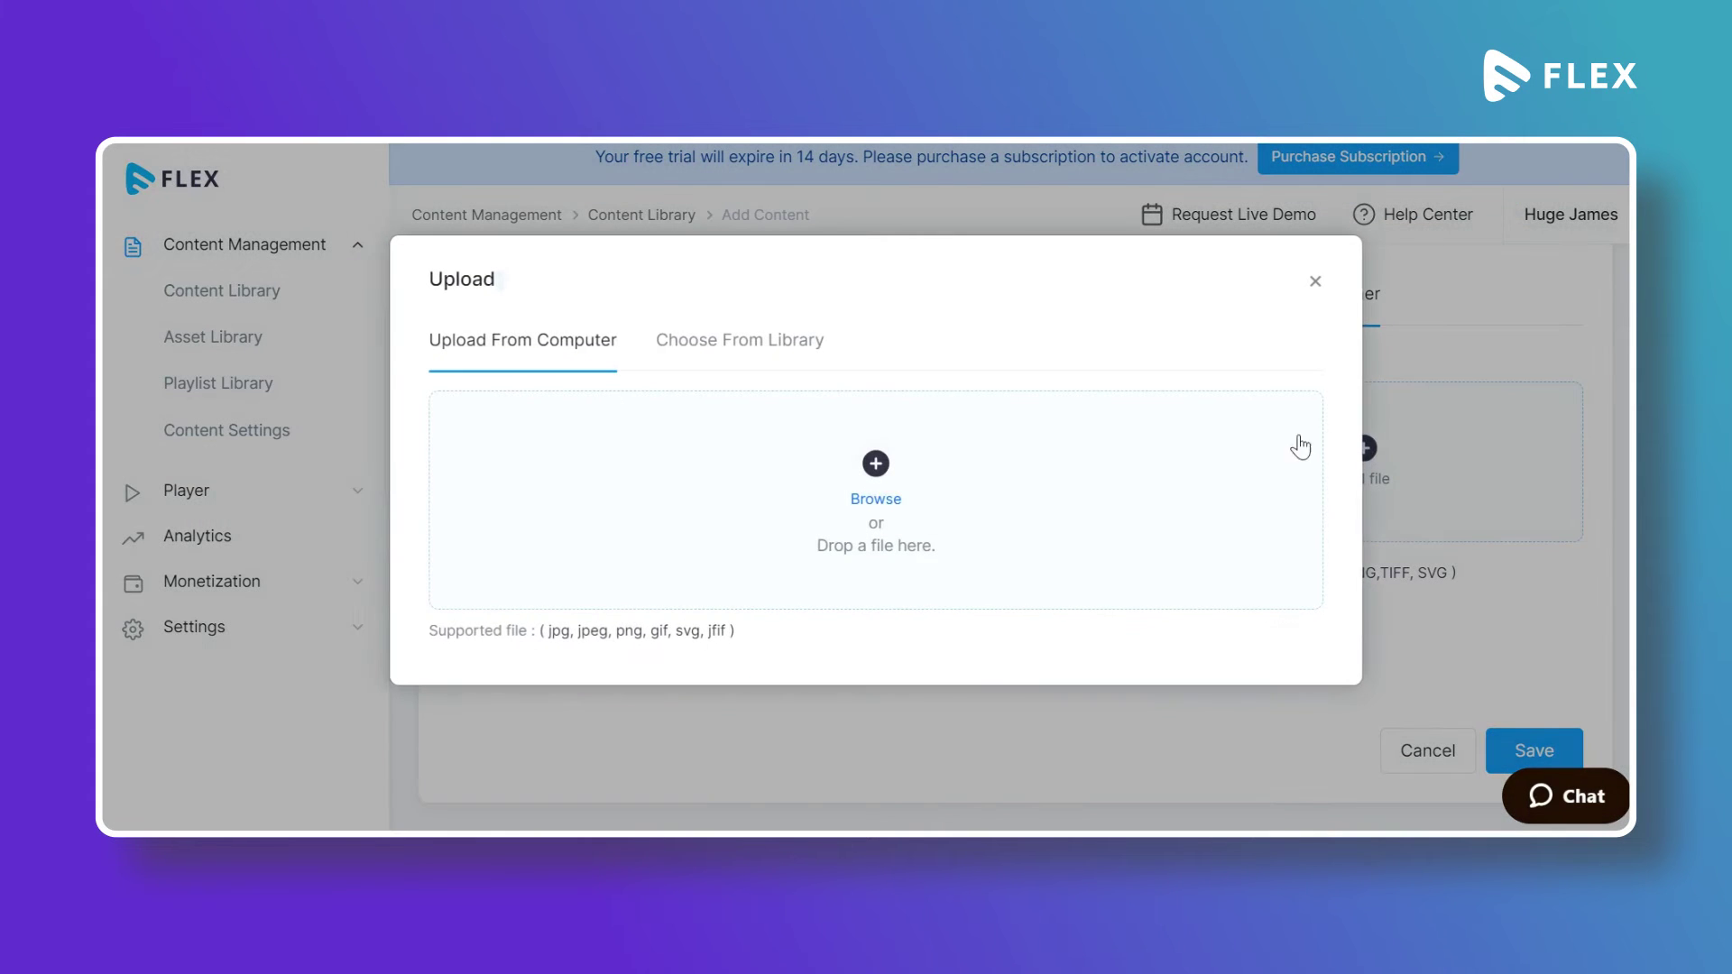
left_click(877, 499)
left_click(545, 423)
double_click(543, 417)
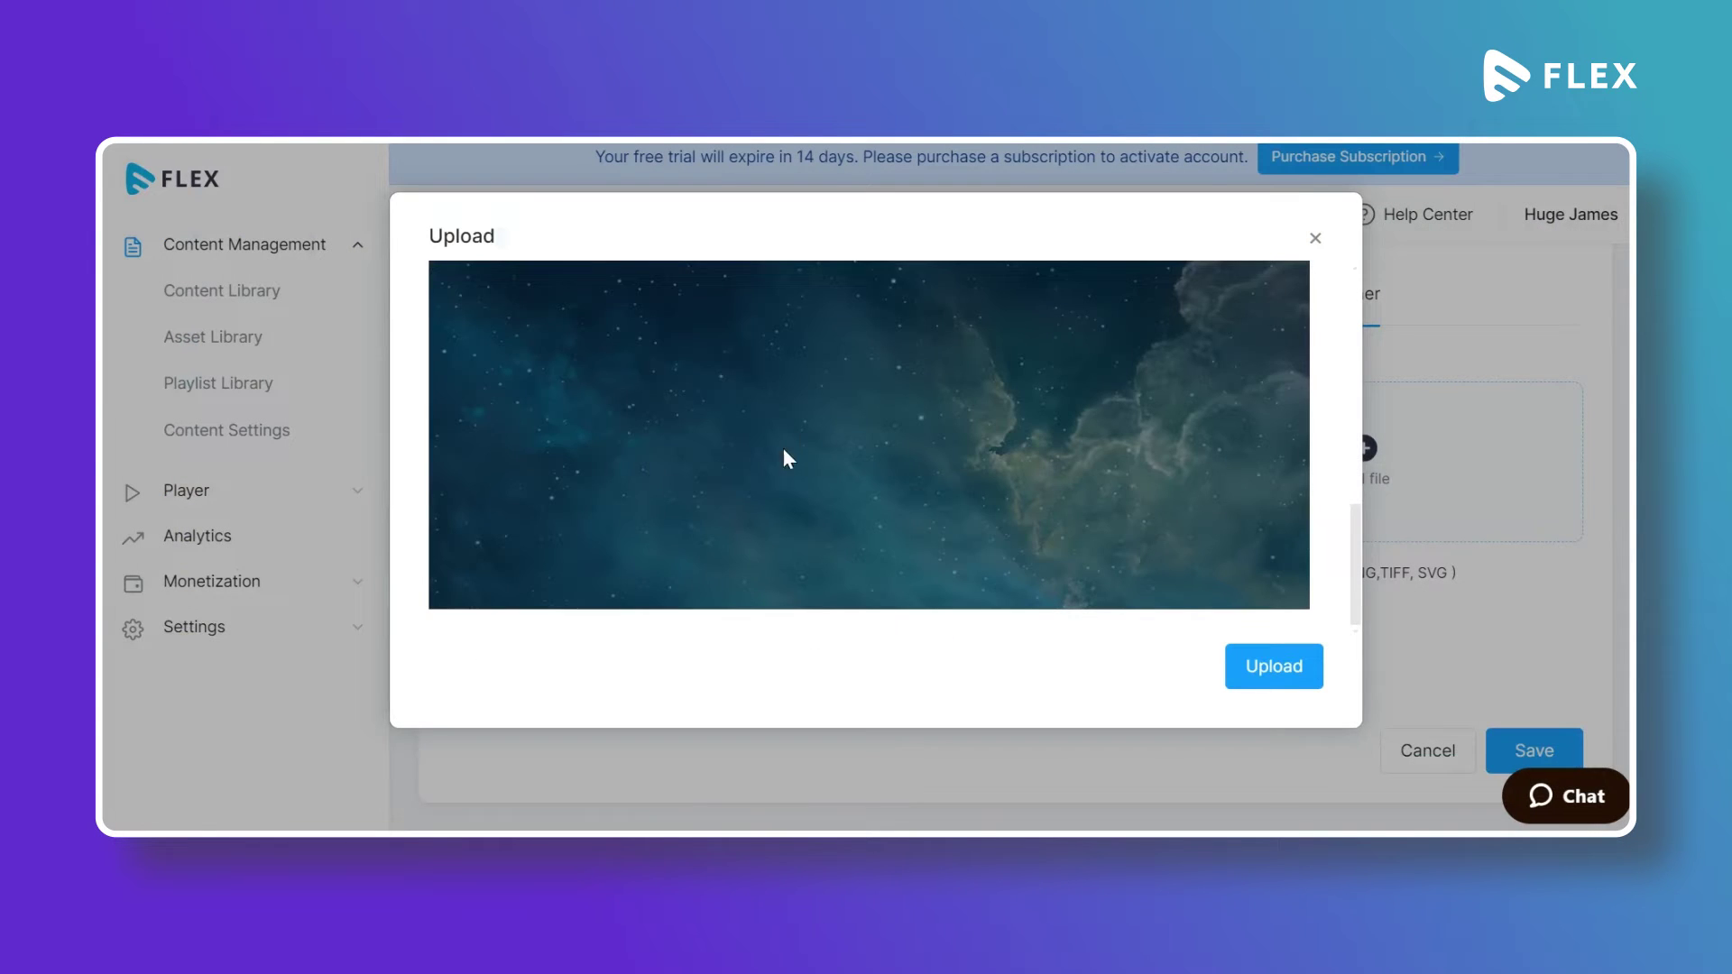
left_click_drag(839, 441, 1015, 464)
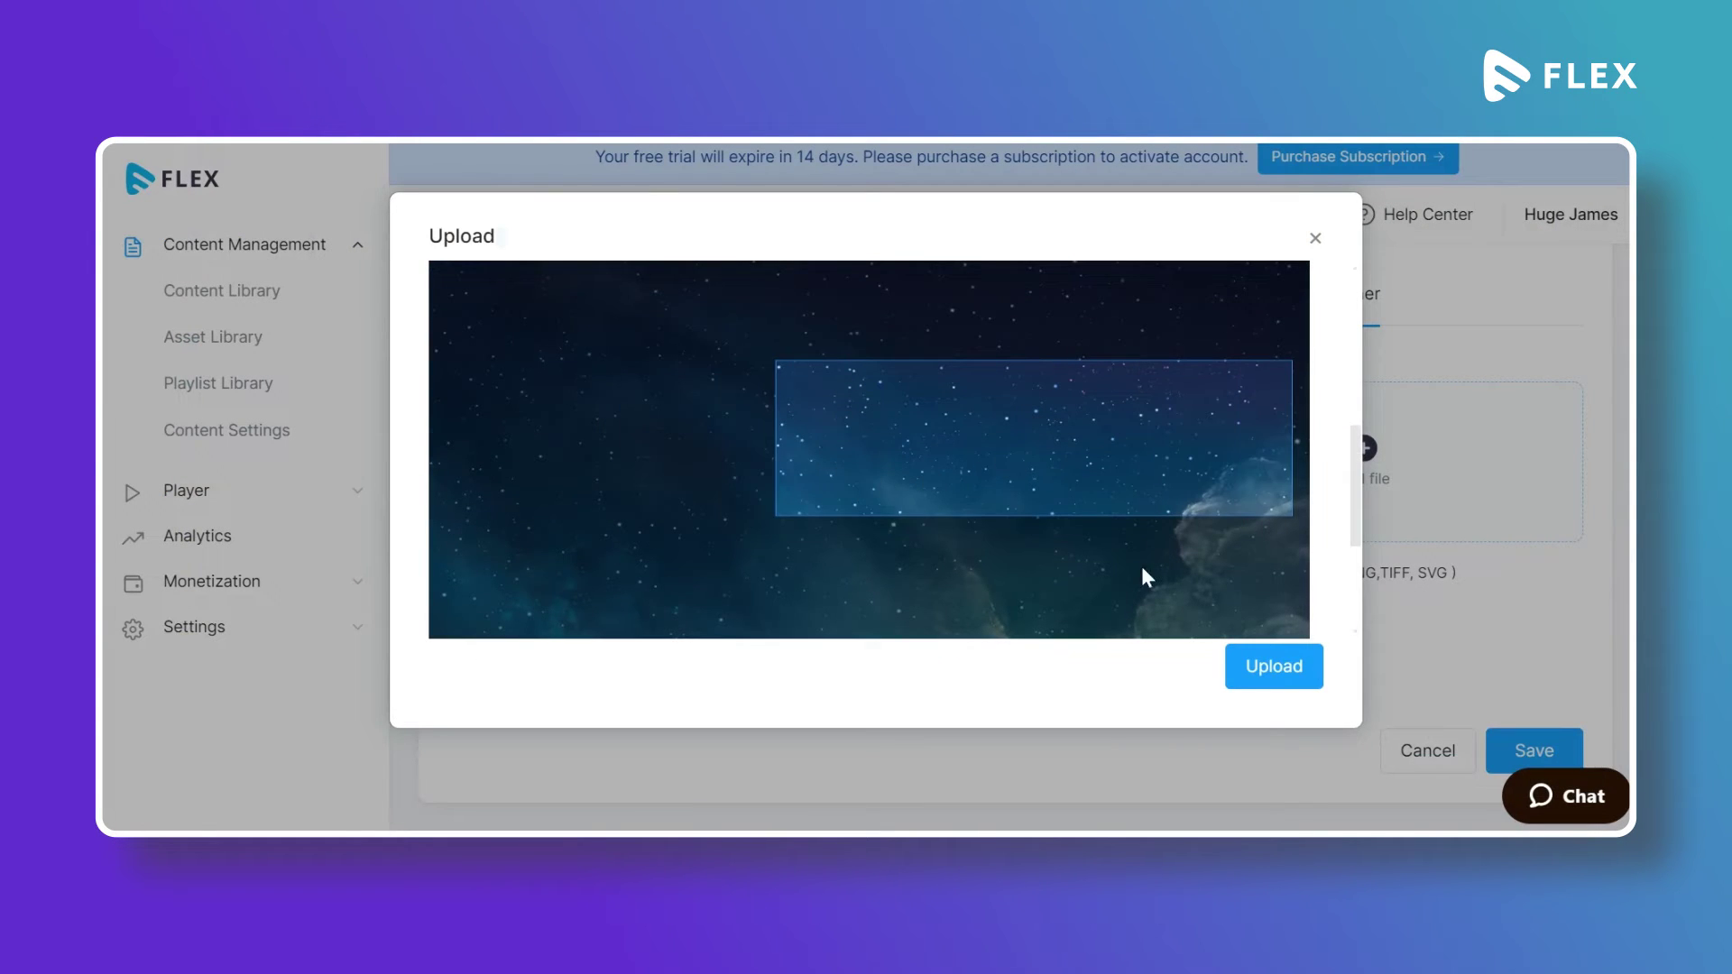
left_click(1275, 669)
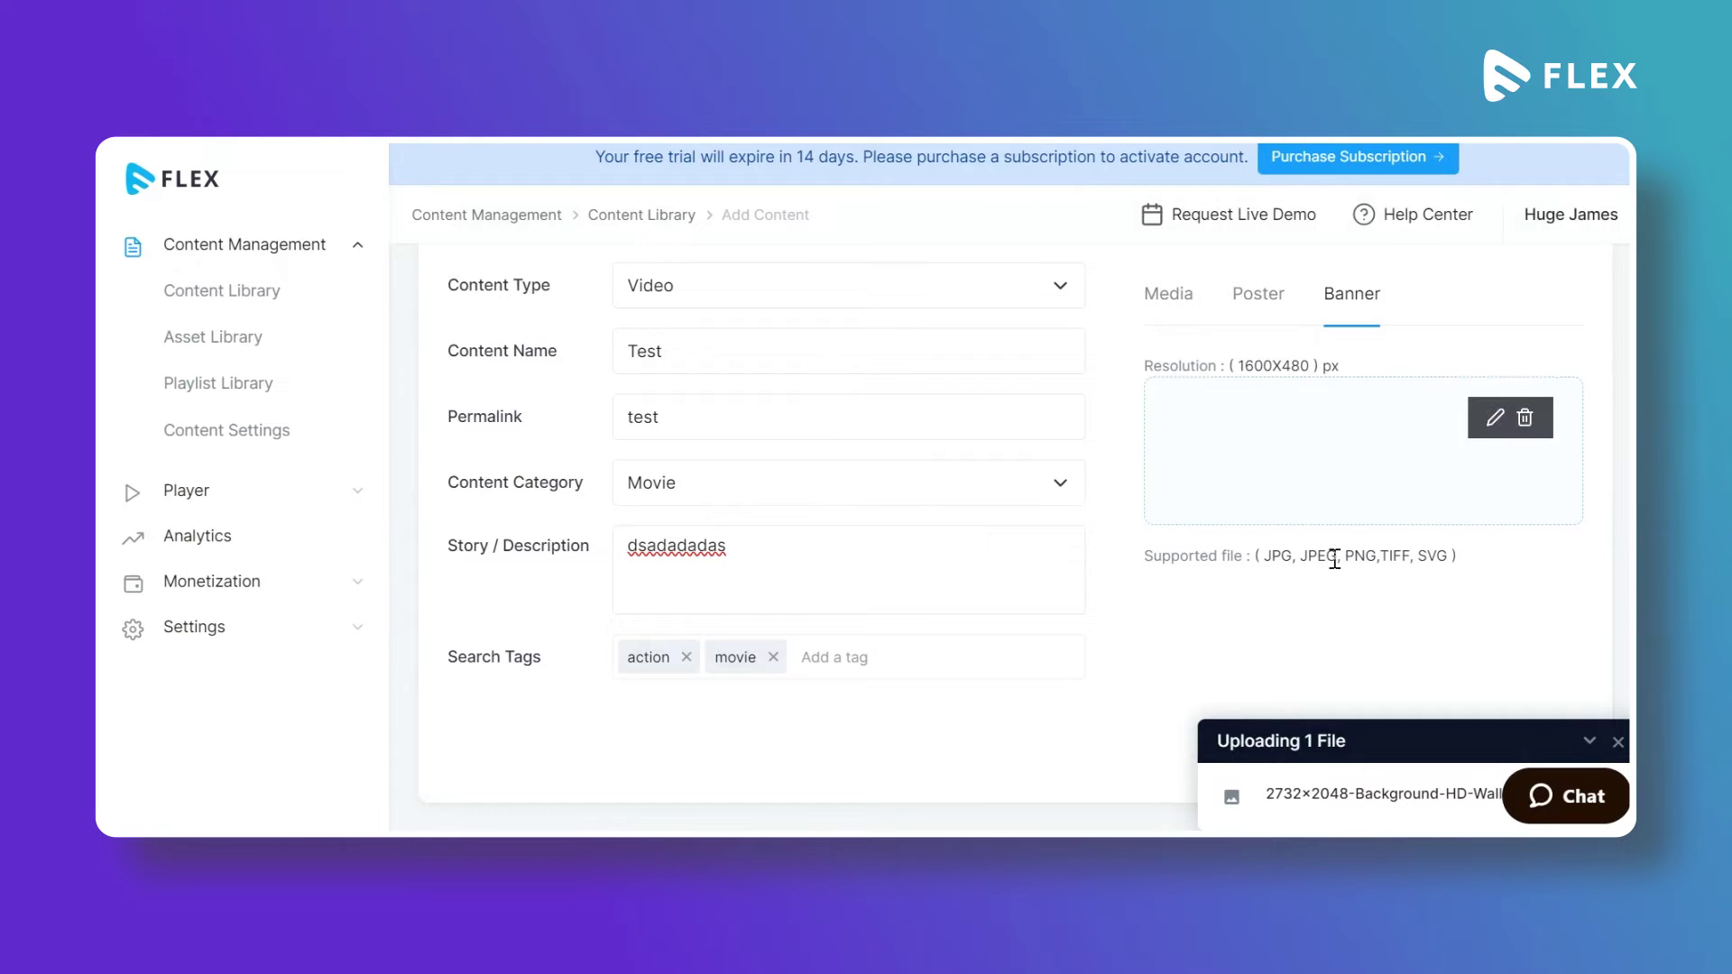
scroll(1128, 559, "down", 2)
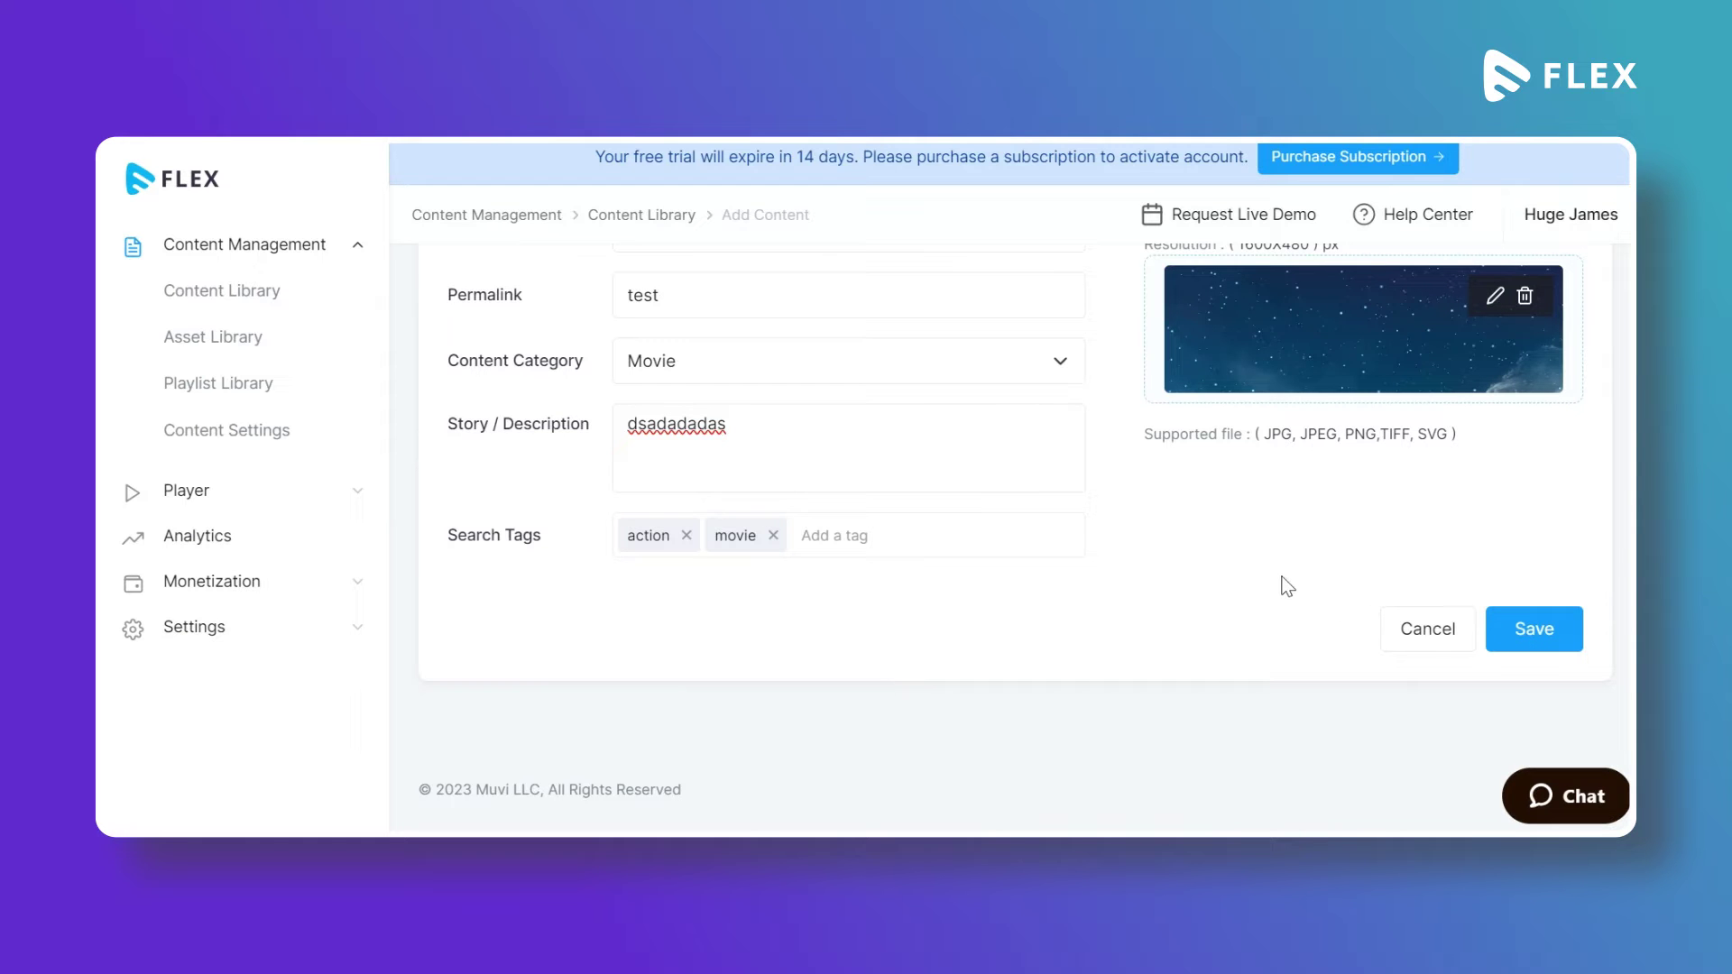
scroll(1273, 585, "up", 3)
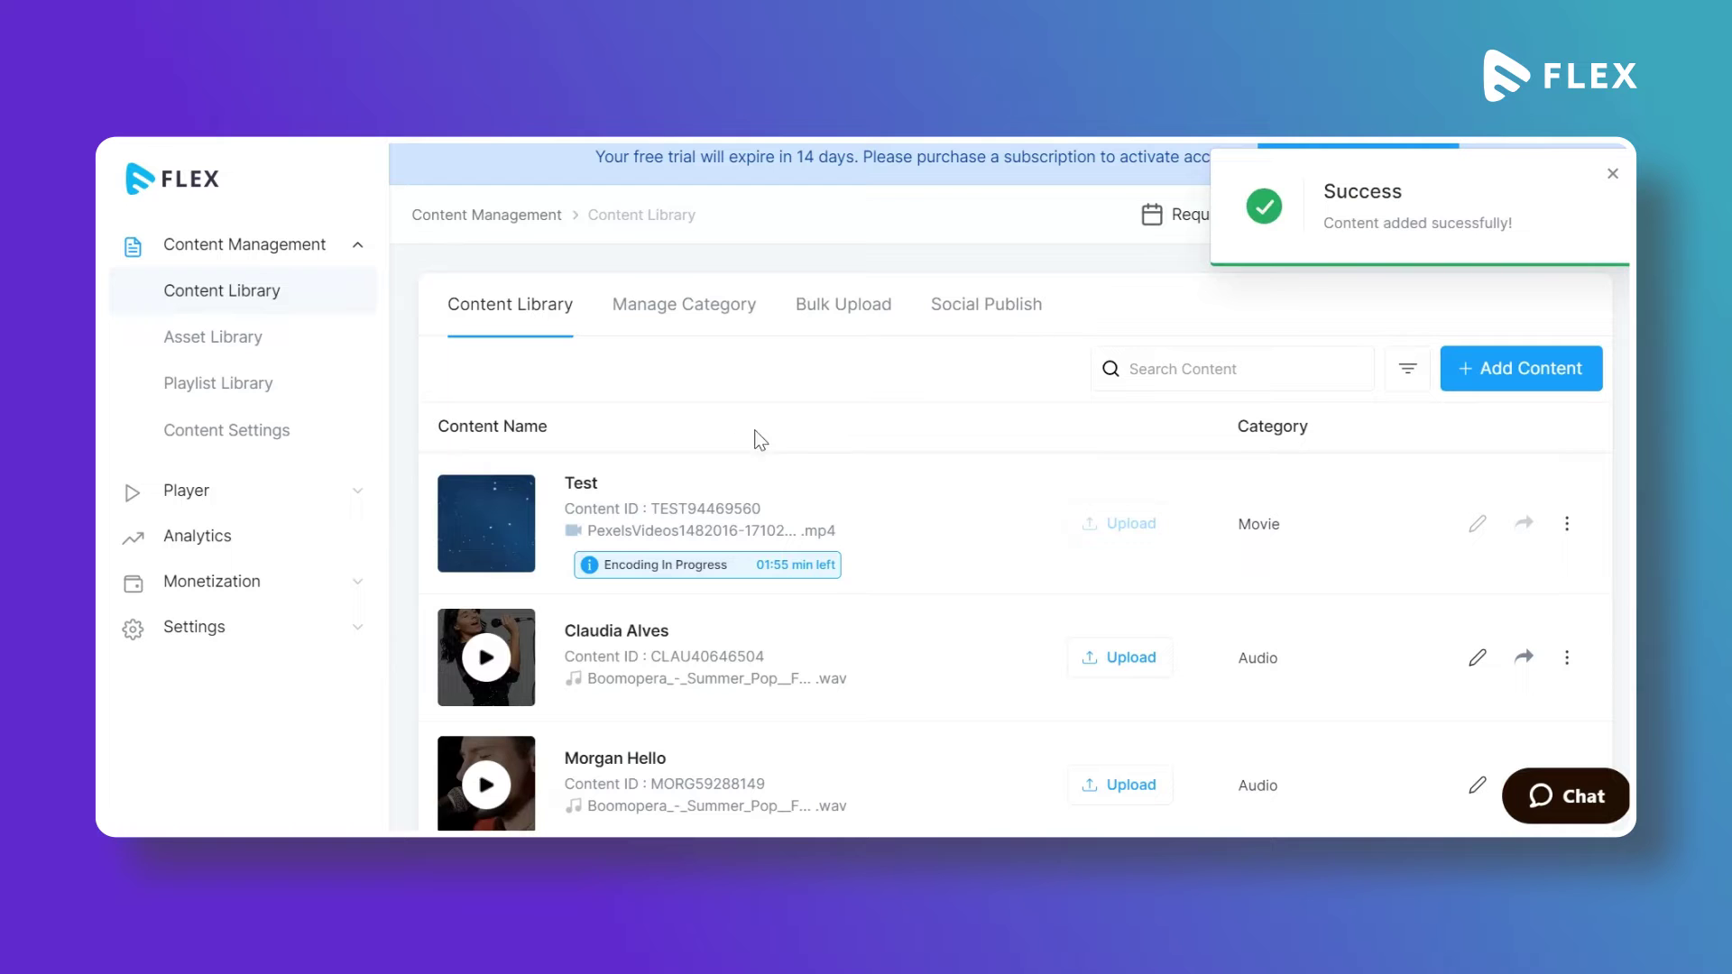
- Check the encoding progress of the Test content in the content library and play back its video
scroll(507, 486, "down", 2)
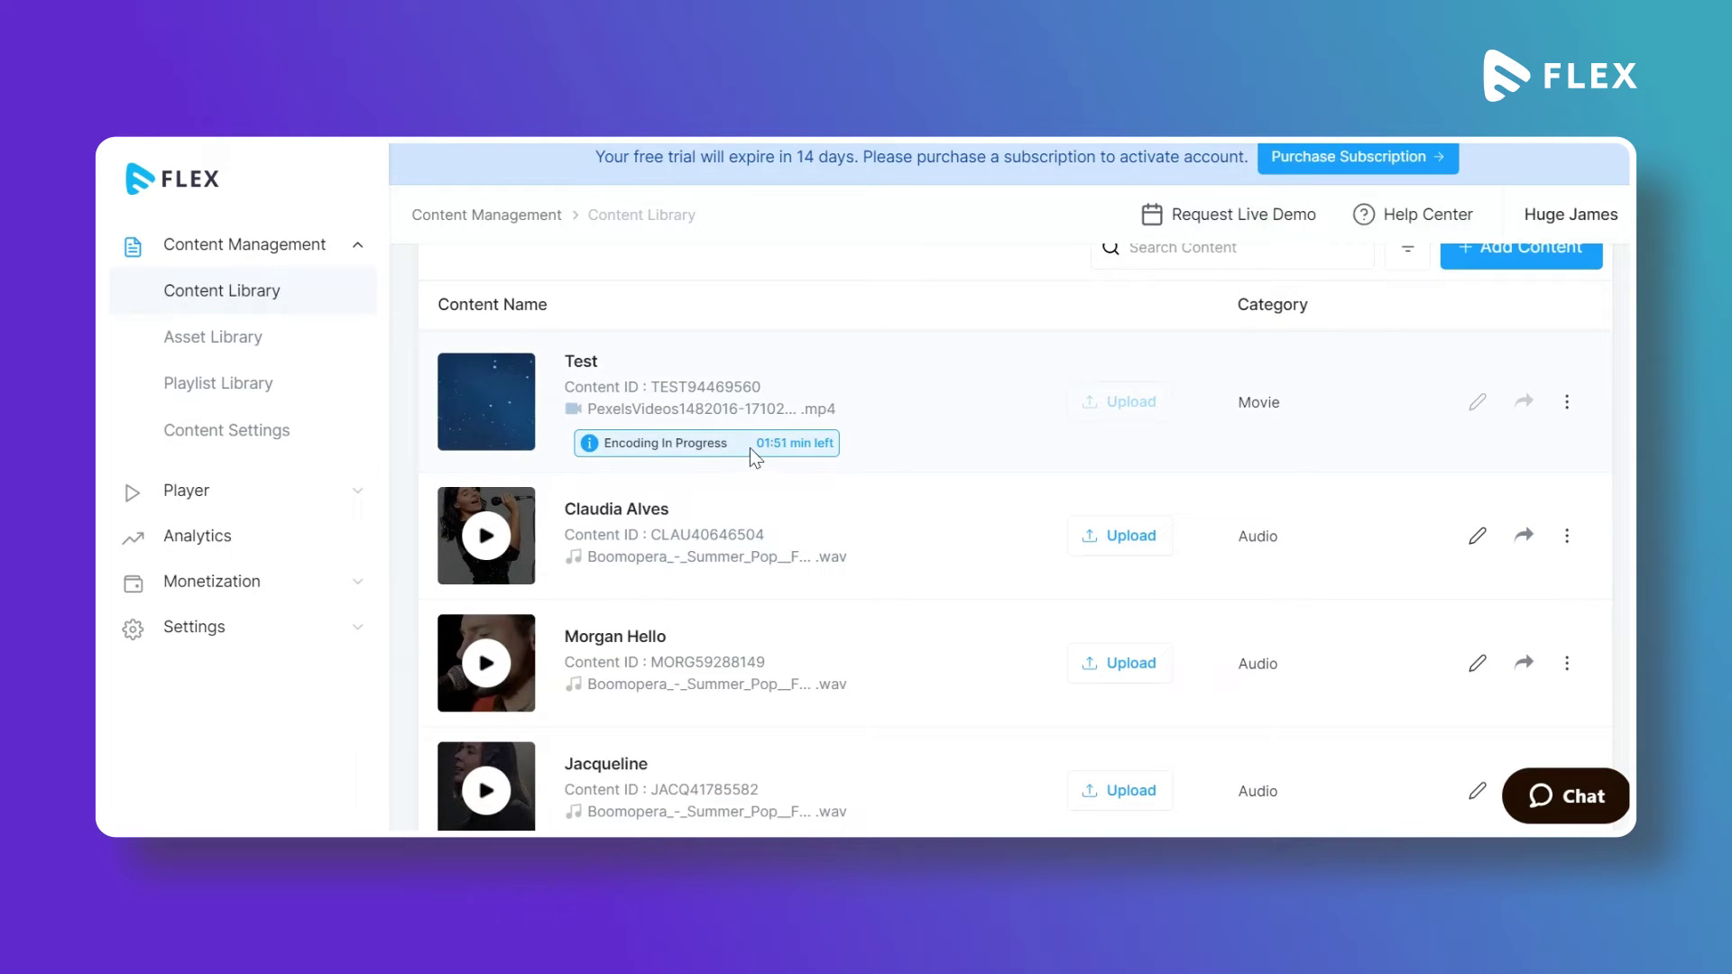
left_click_drag(755, 444, 848, 457)
scroll(711, 438, "up", 2)
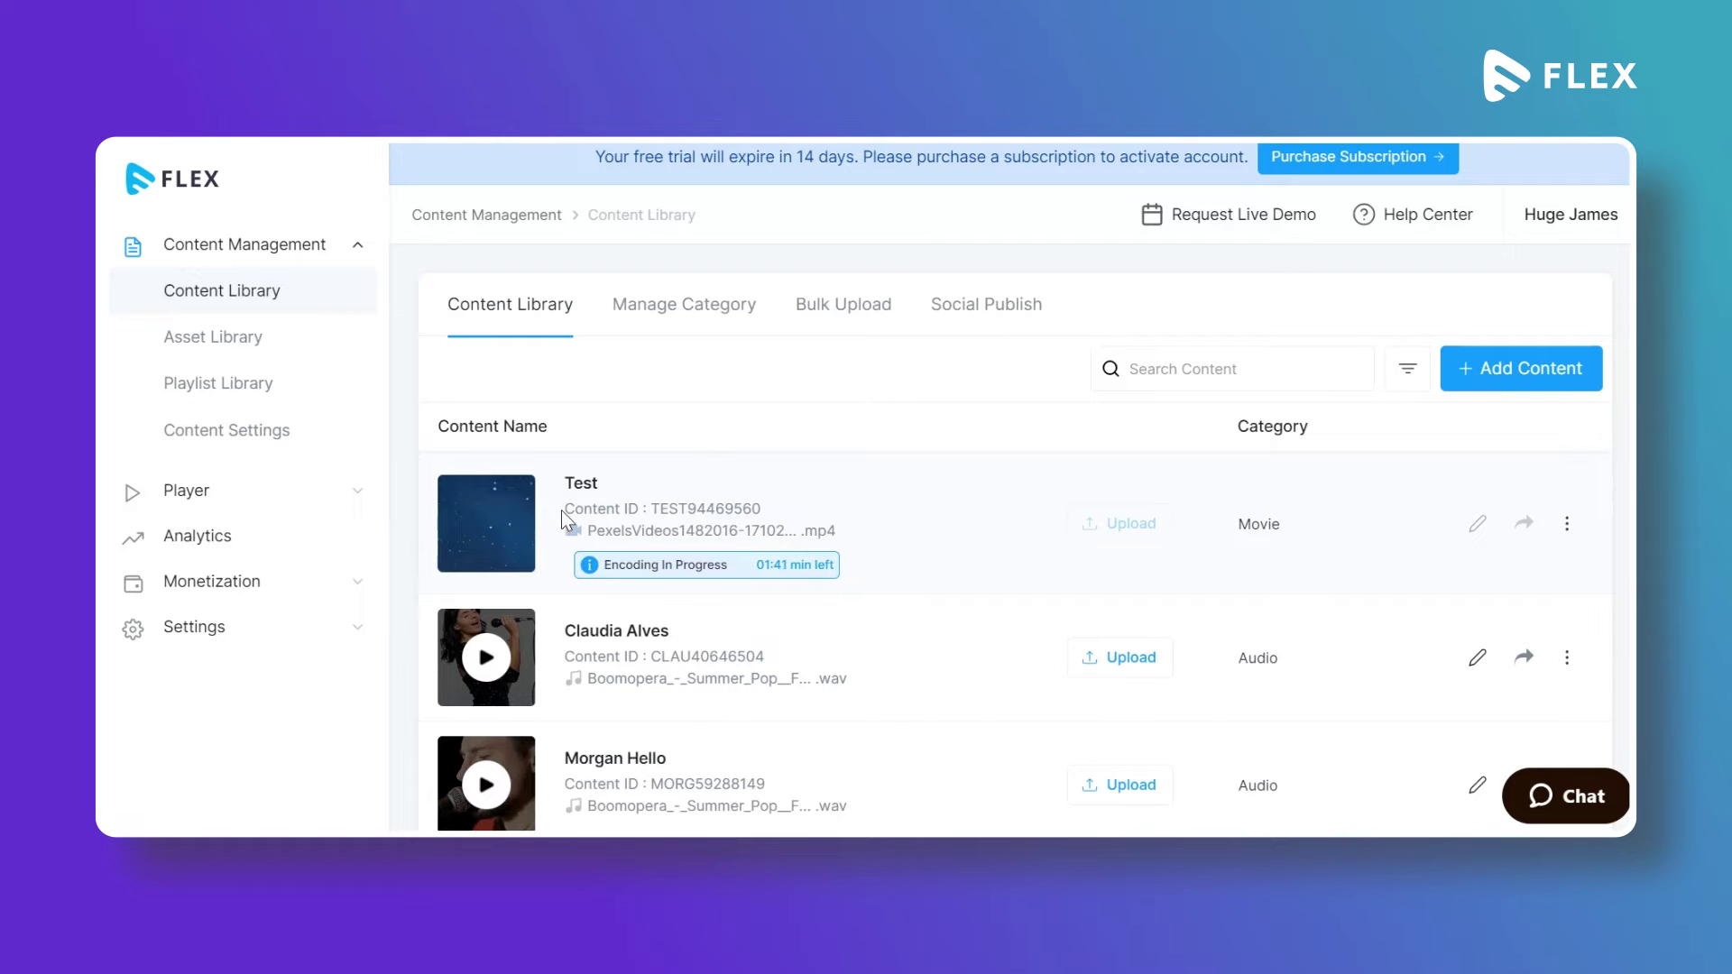
left_click(487, 518)
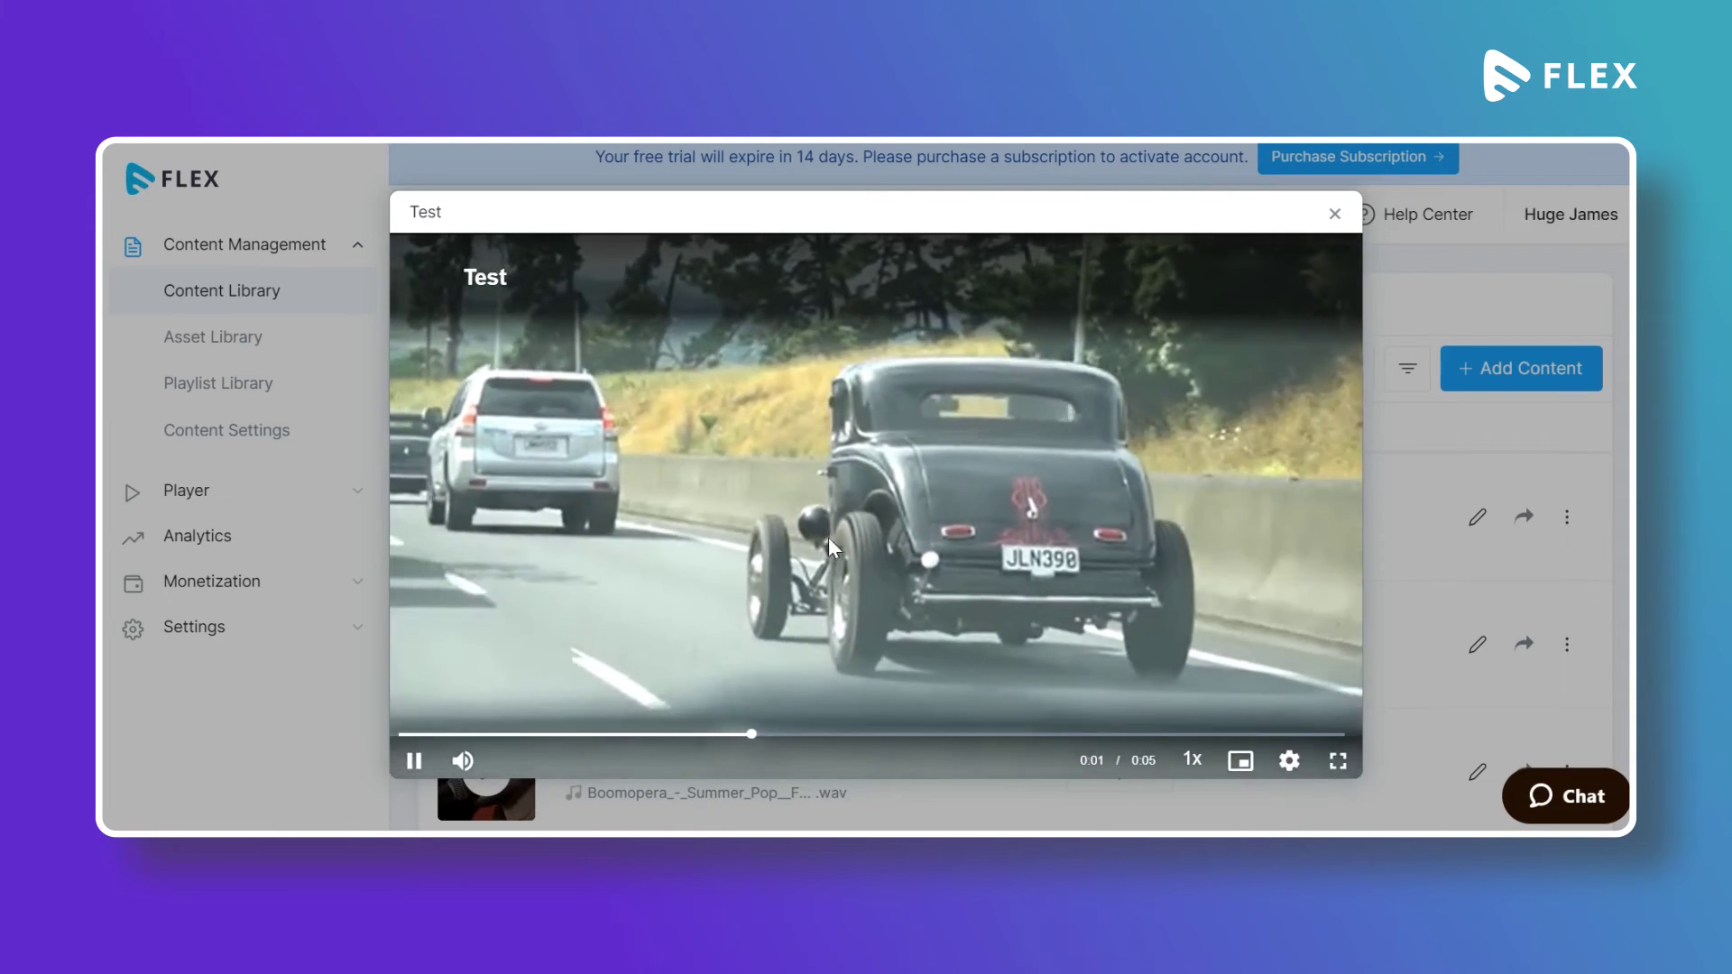
key("Escape")
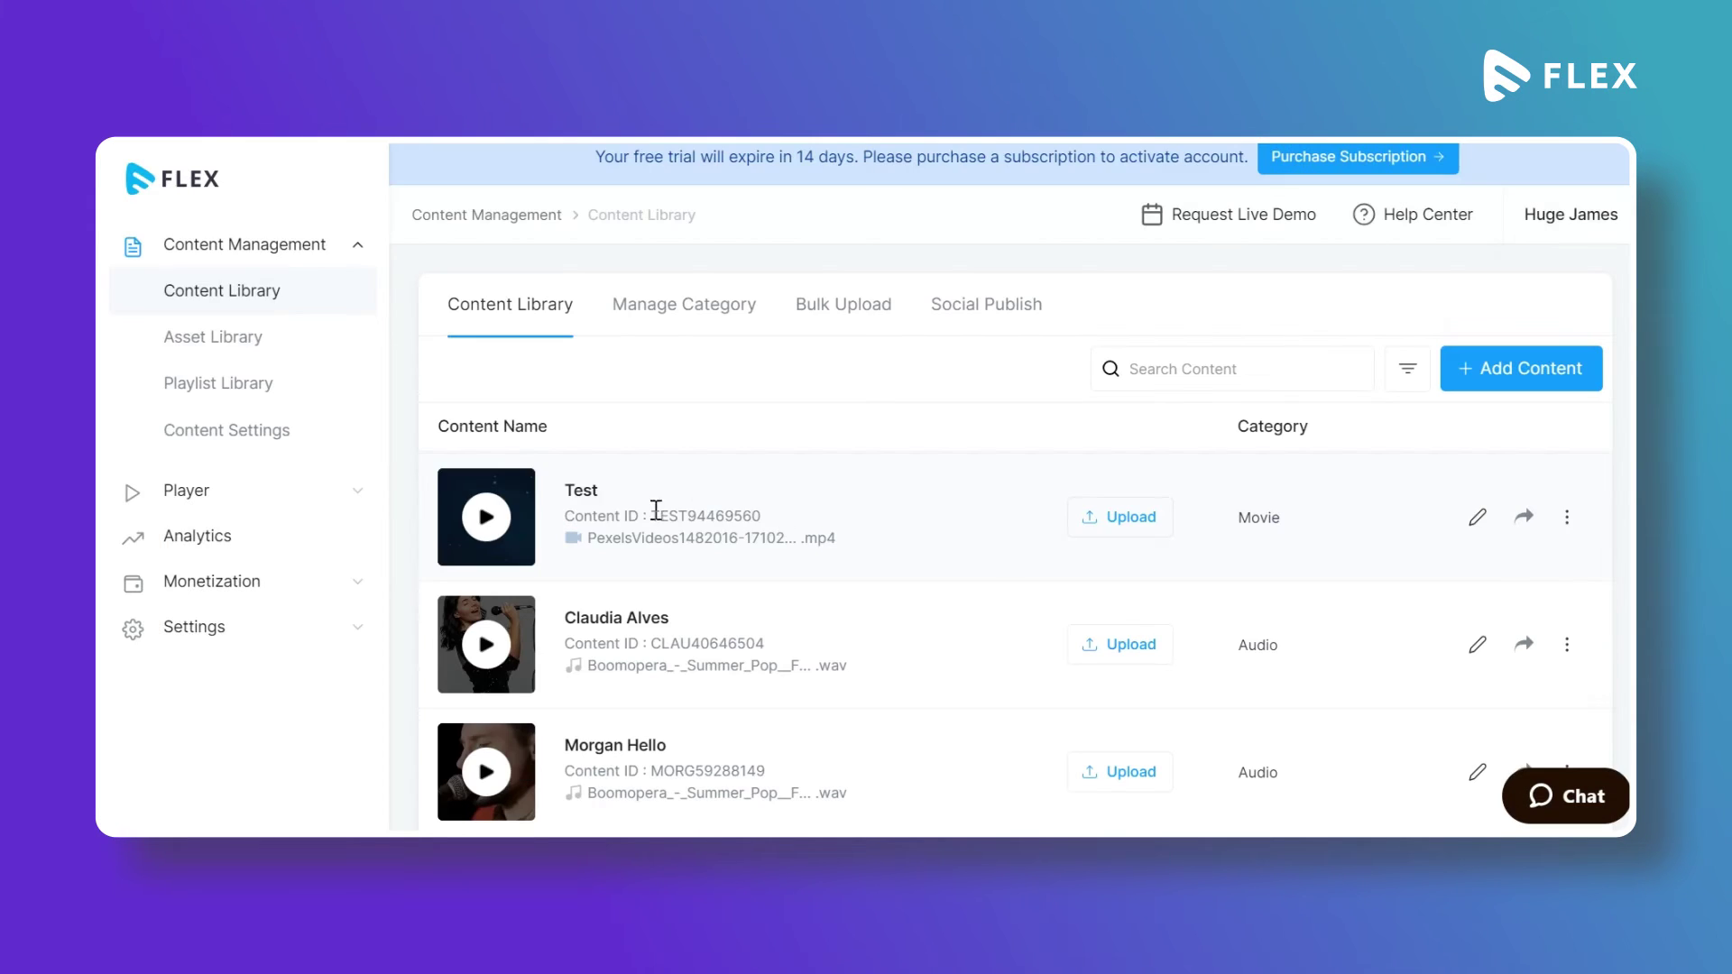
- Copy the embed code of the Test content from its share page and review its HLS and MPEG DASH links
left_click(1525, 521)
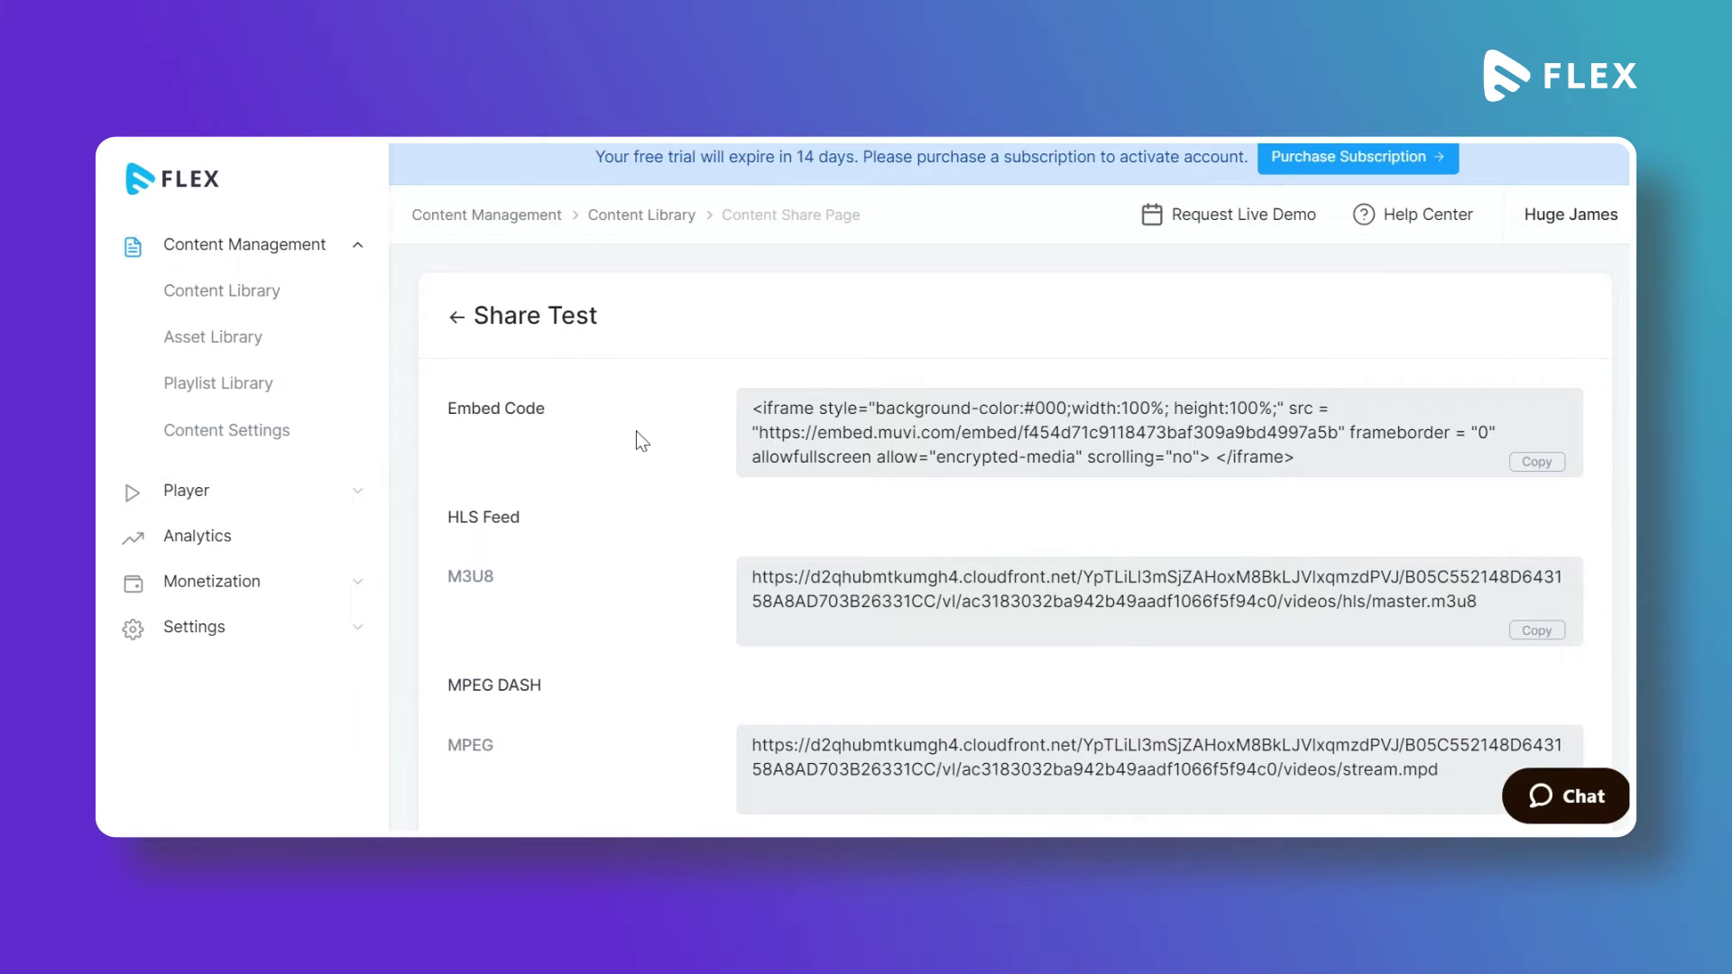
left_click(1551, 466)
scroll(1204, 489, "down", 2)
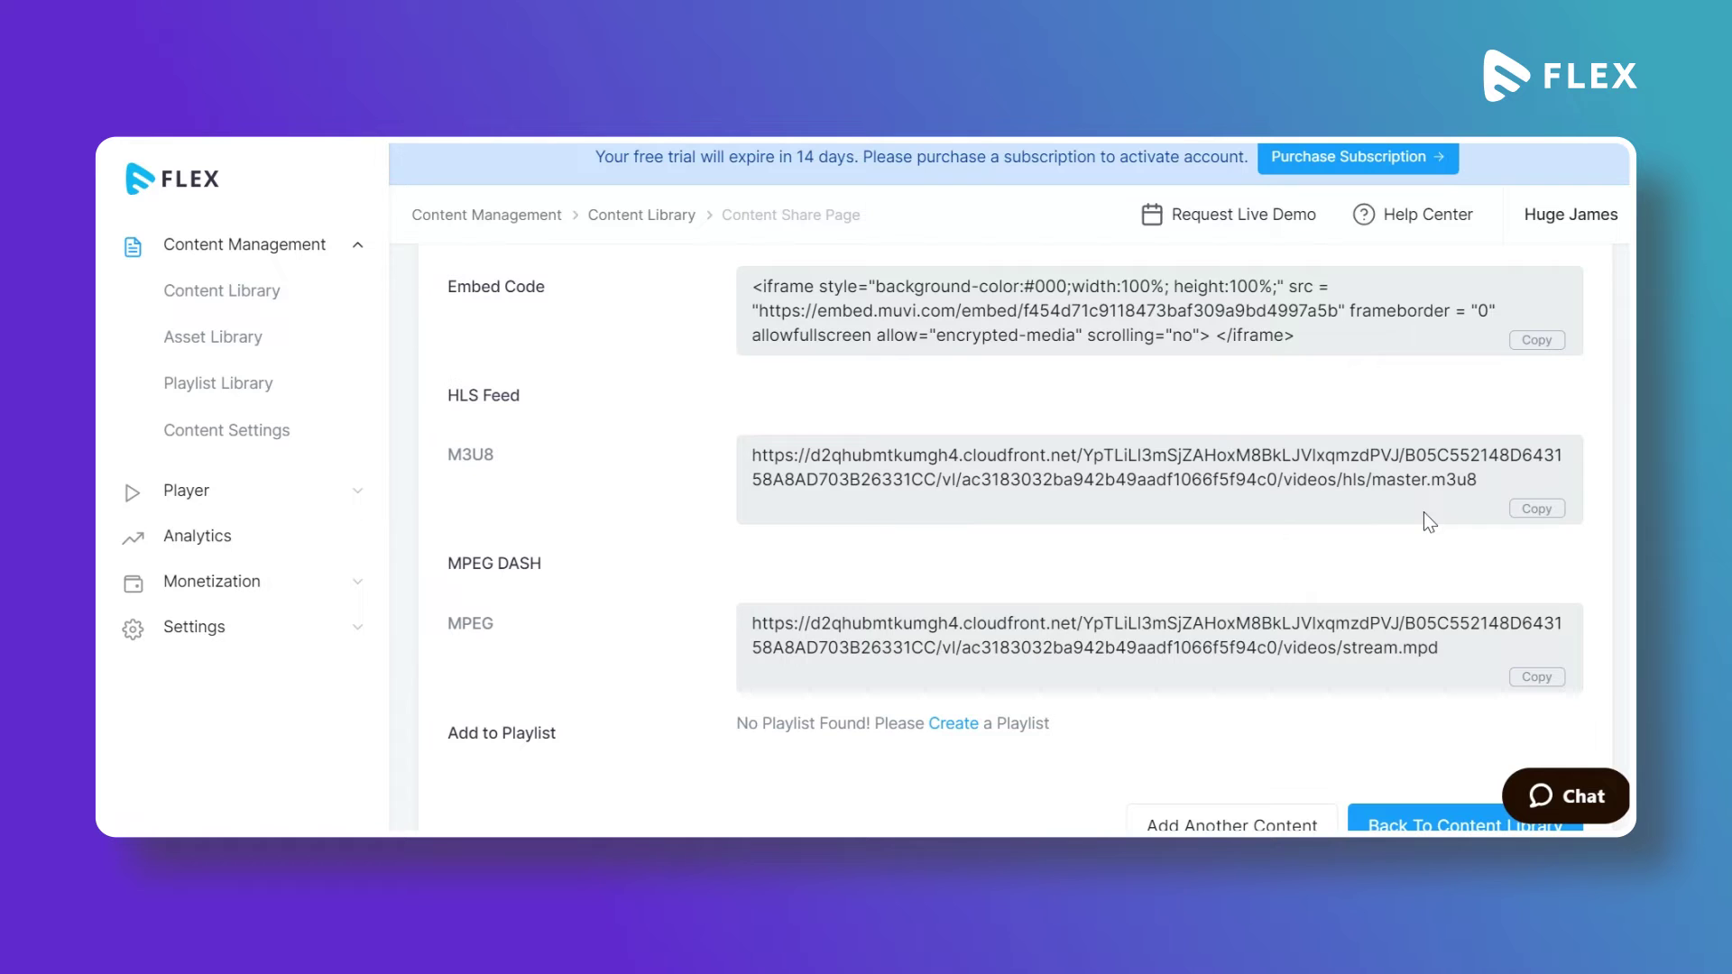
scroll(1418, 517, "down", 3)
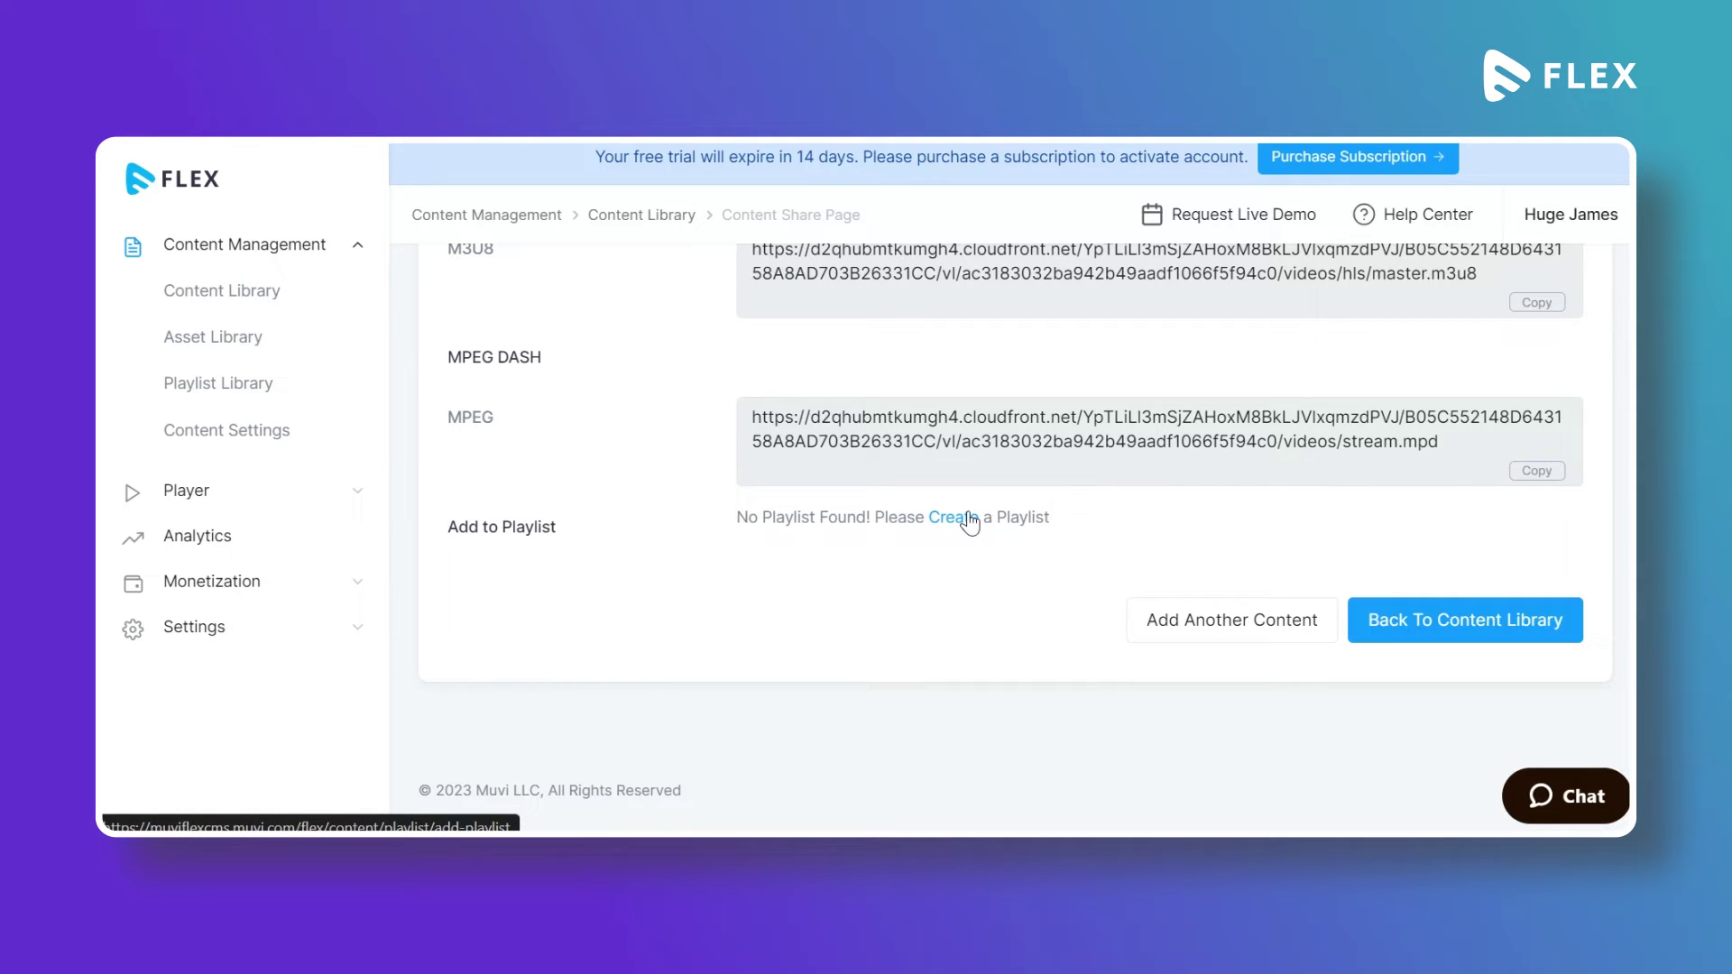
scroll(967, 523, "up", 3)
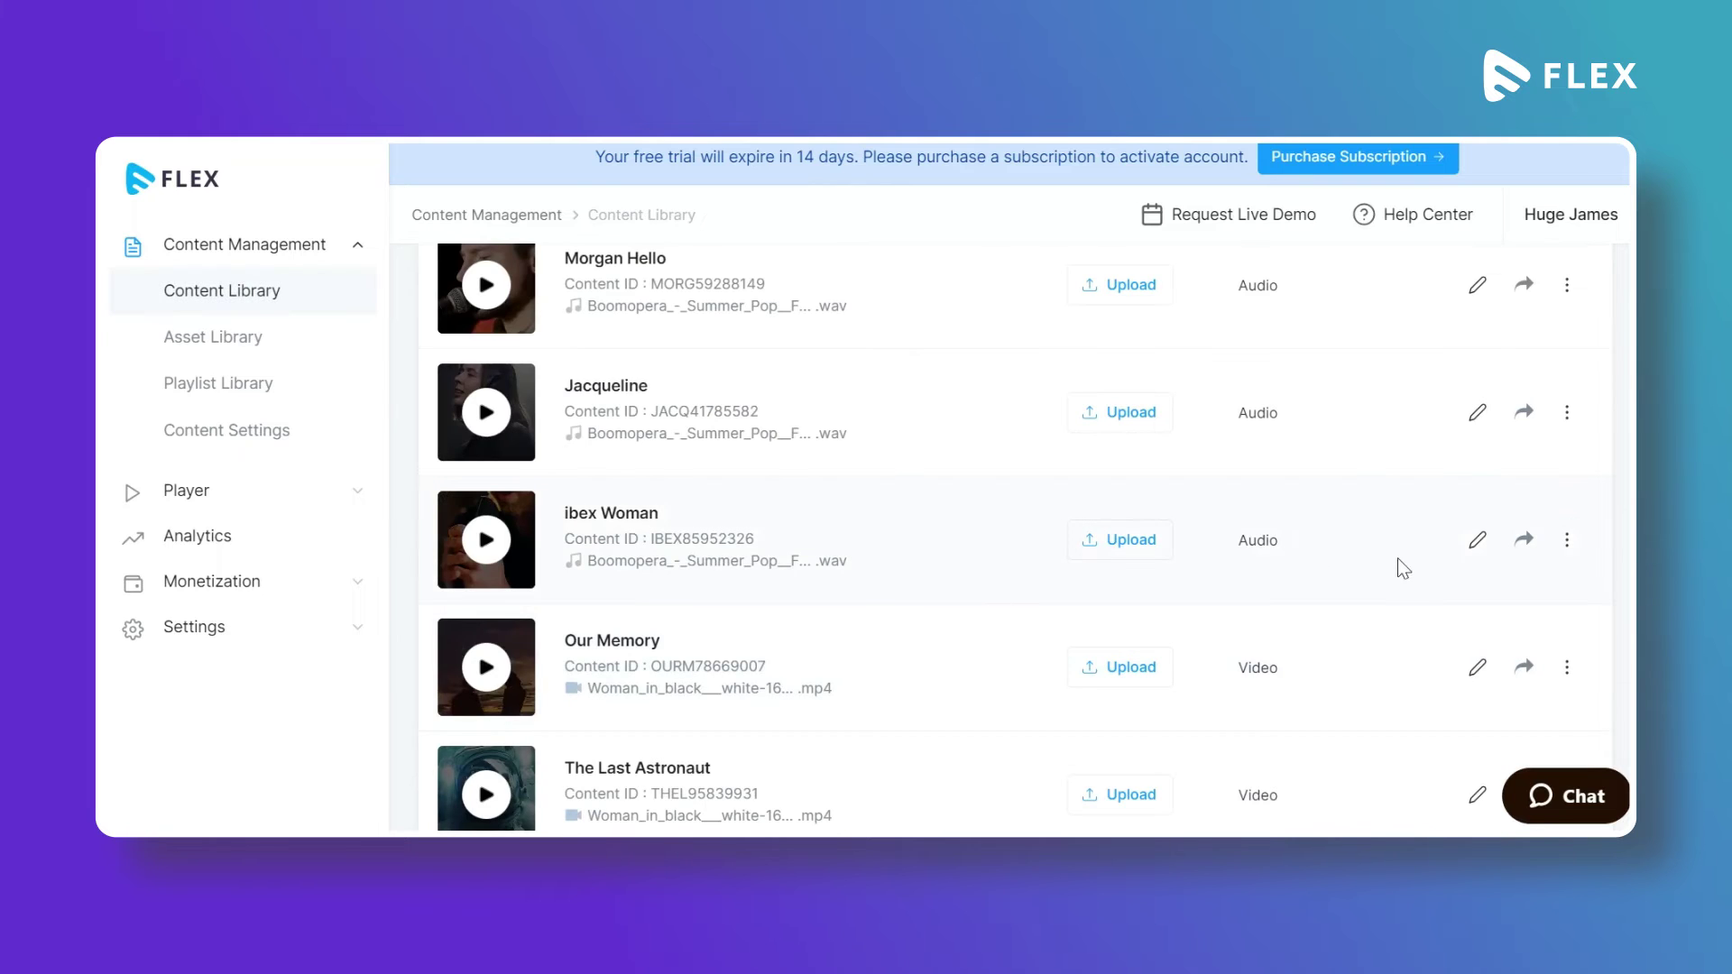
- View the sharing options of the ibex Woman audio content and return to the content library
left_click(1527, 539)
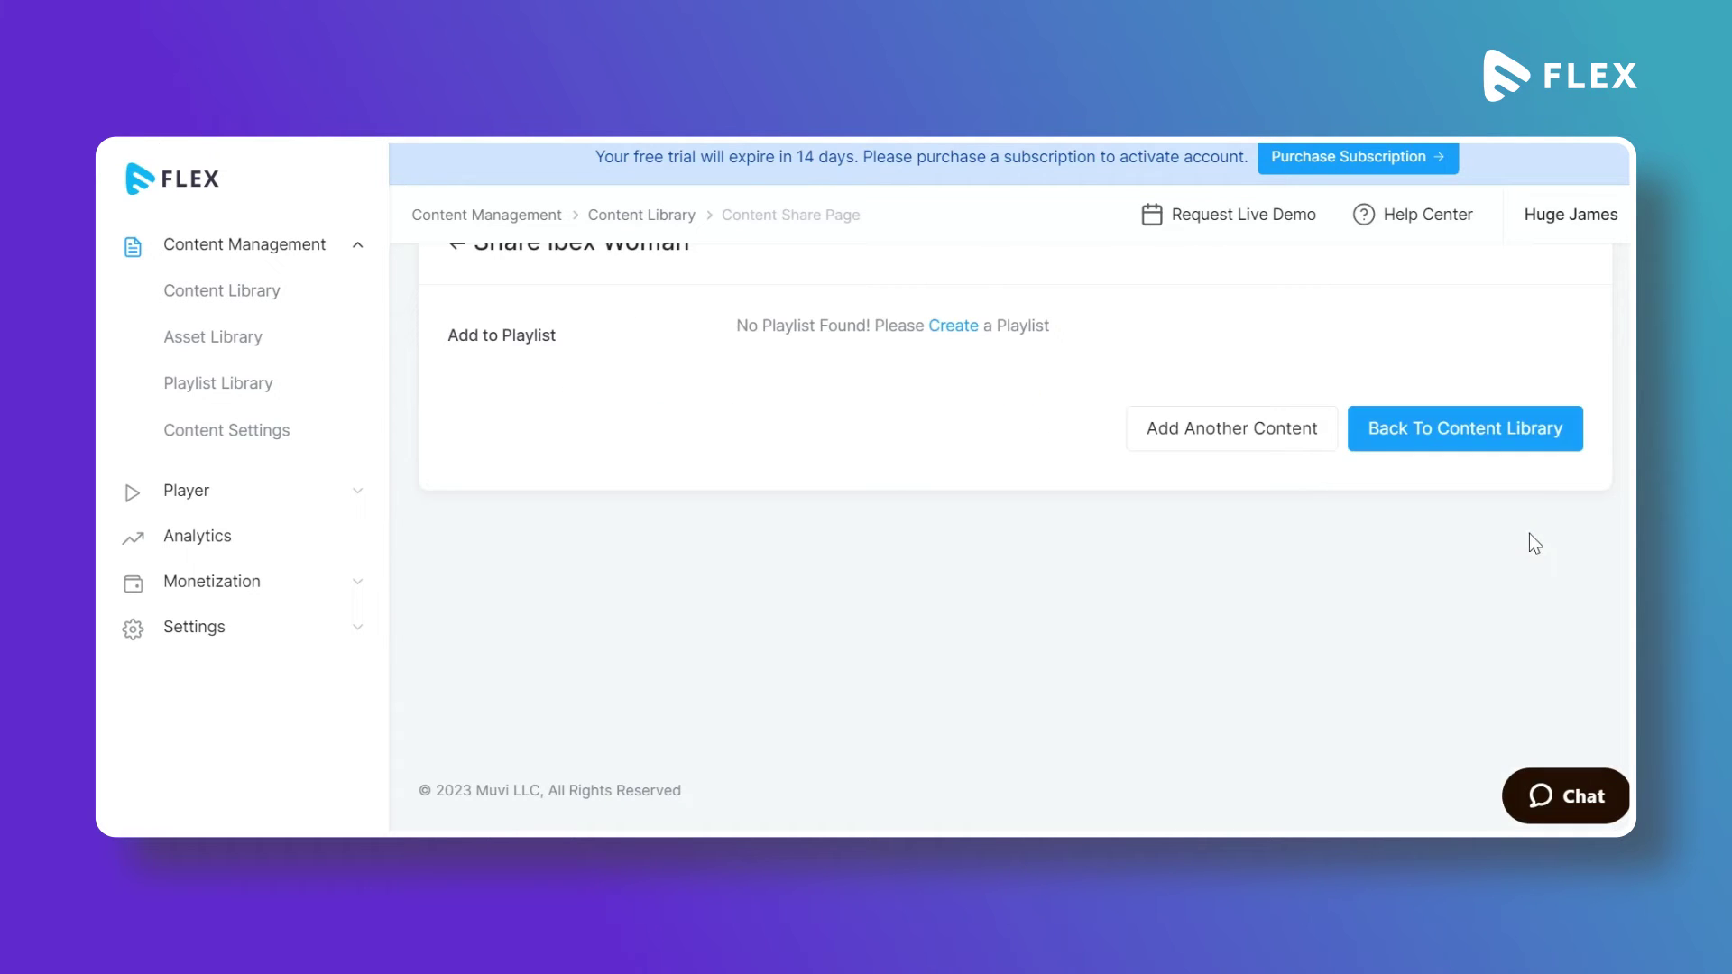
scroll(1153, 547, "up", 1)
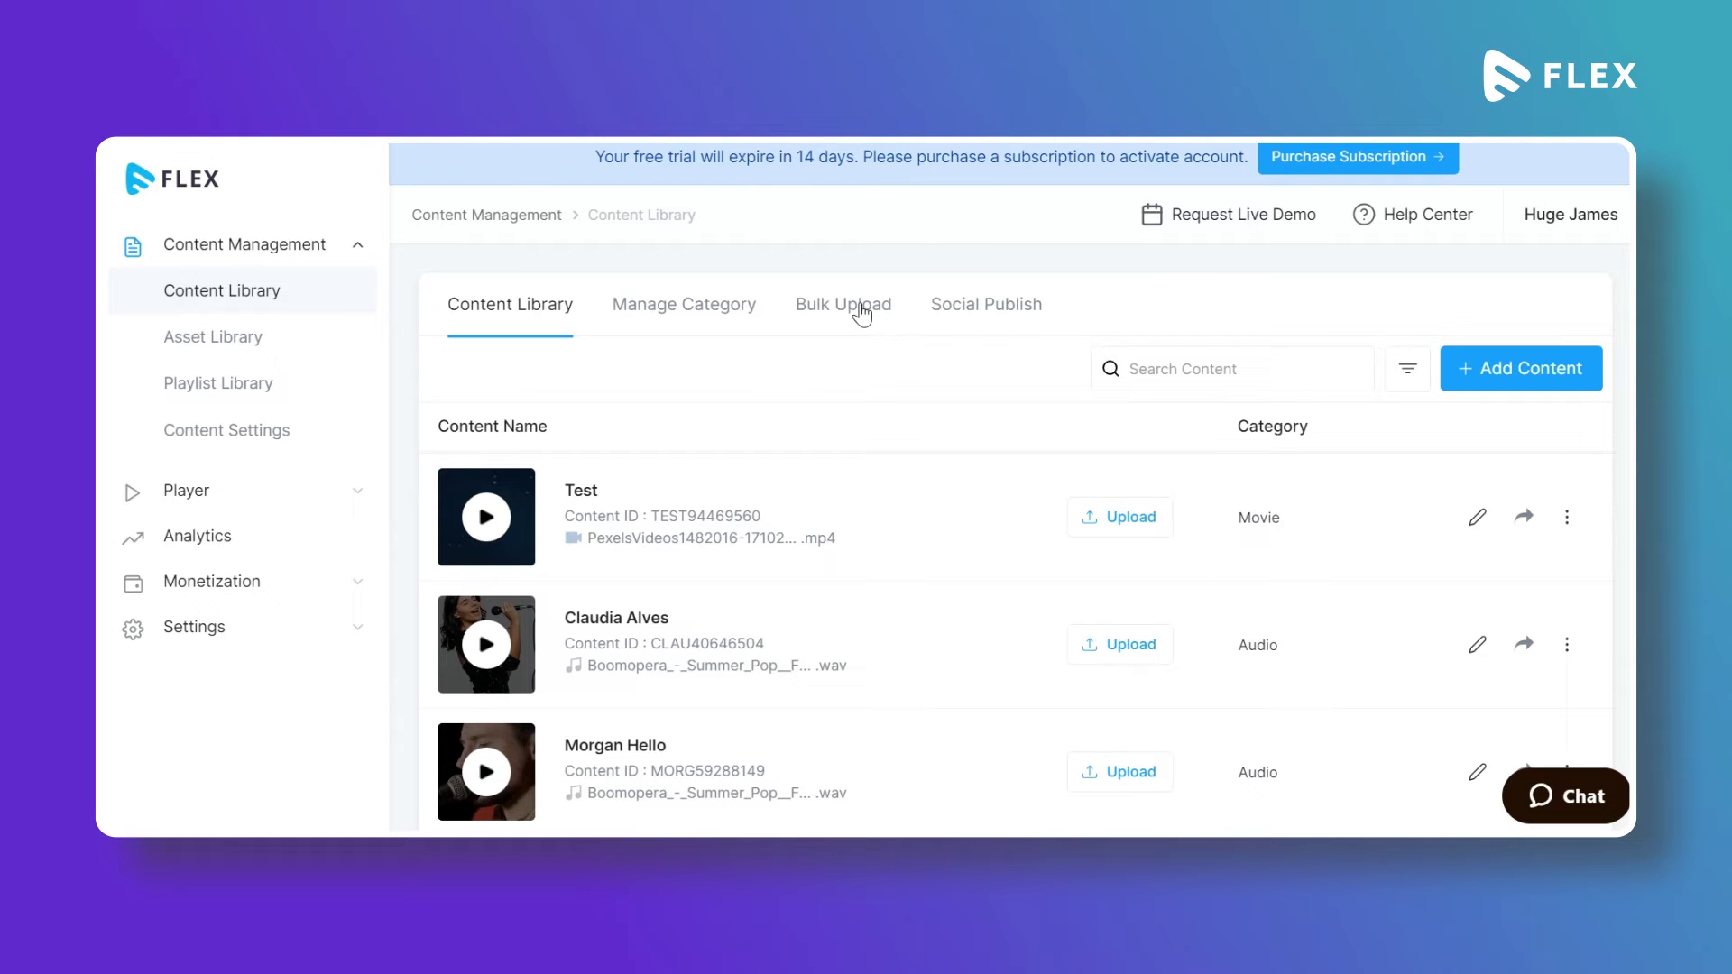
- Review the bulk upload options for content, including the sample file download, metadata export and filled-in file upload
left_click(862, 311)
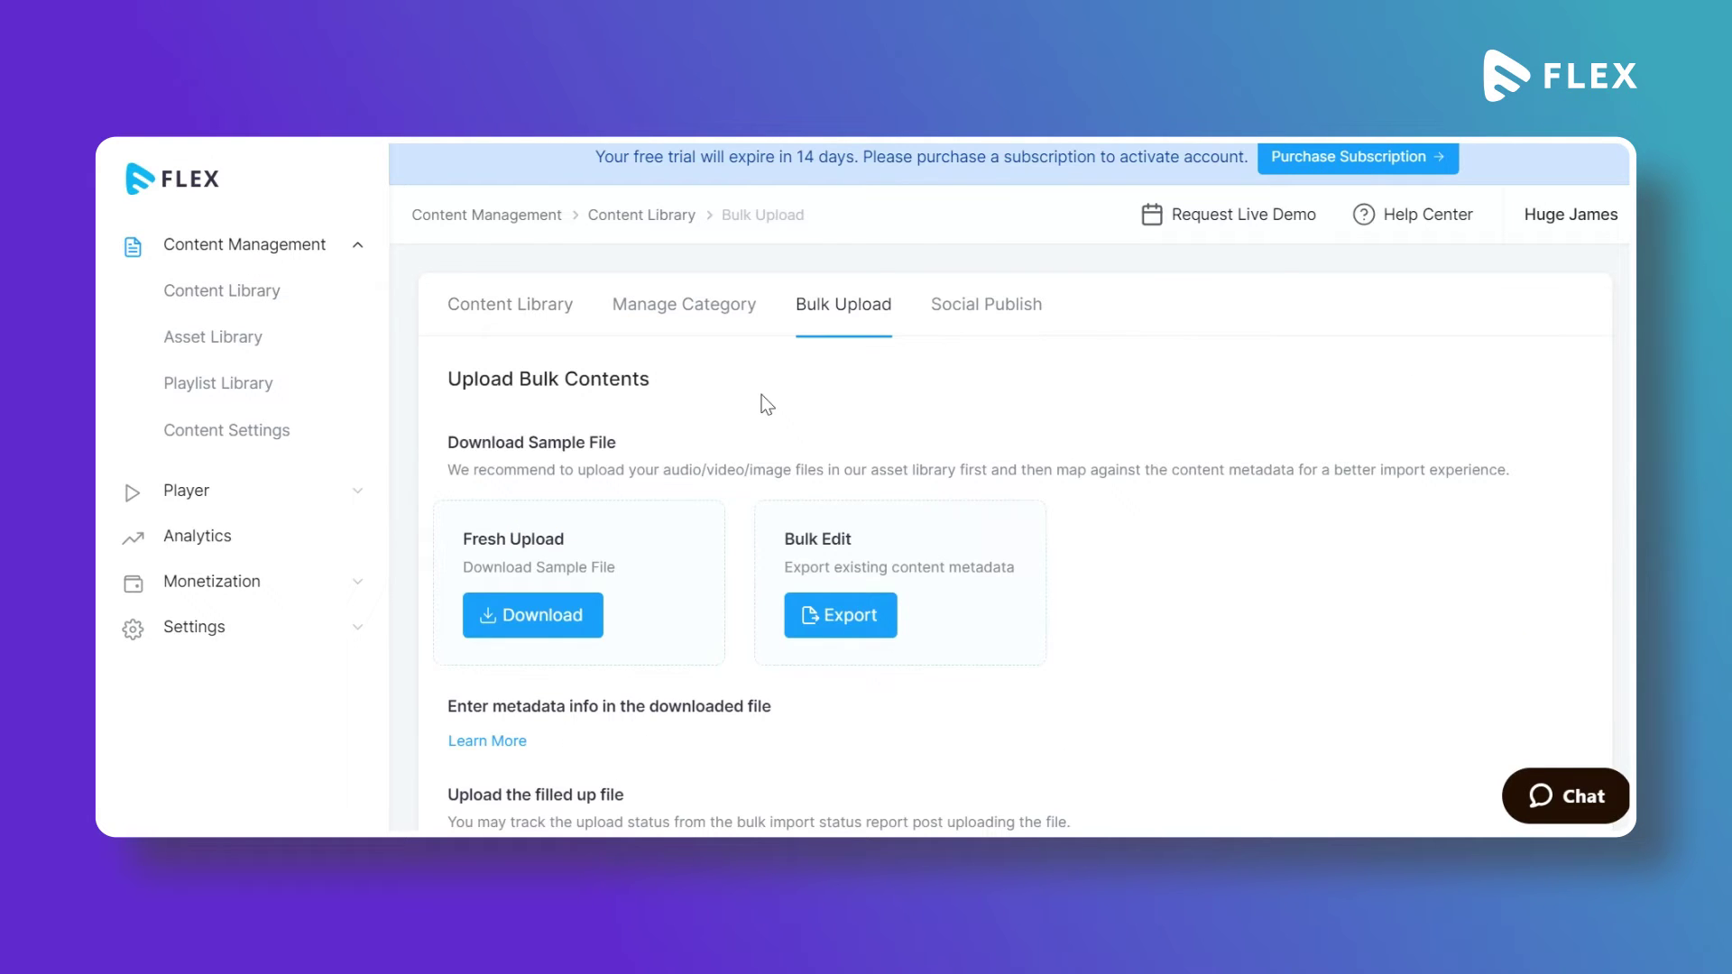
scroll(762, 395, "down", 2)
scroll(641, 519, "down", 3)
scroll(638, 569, "up", 3)
scroll(638, 575, "down", 2)
scroll(657, 541, "up", 2)
- Return to the content library and browse the listed contents
left_click(533, 320)
scroll(855, 511, "down", 5)
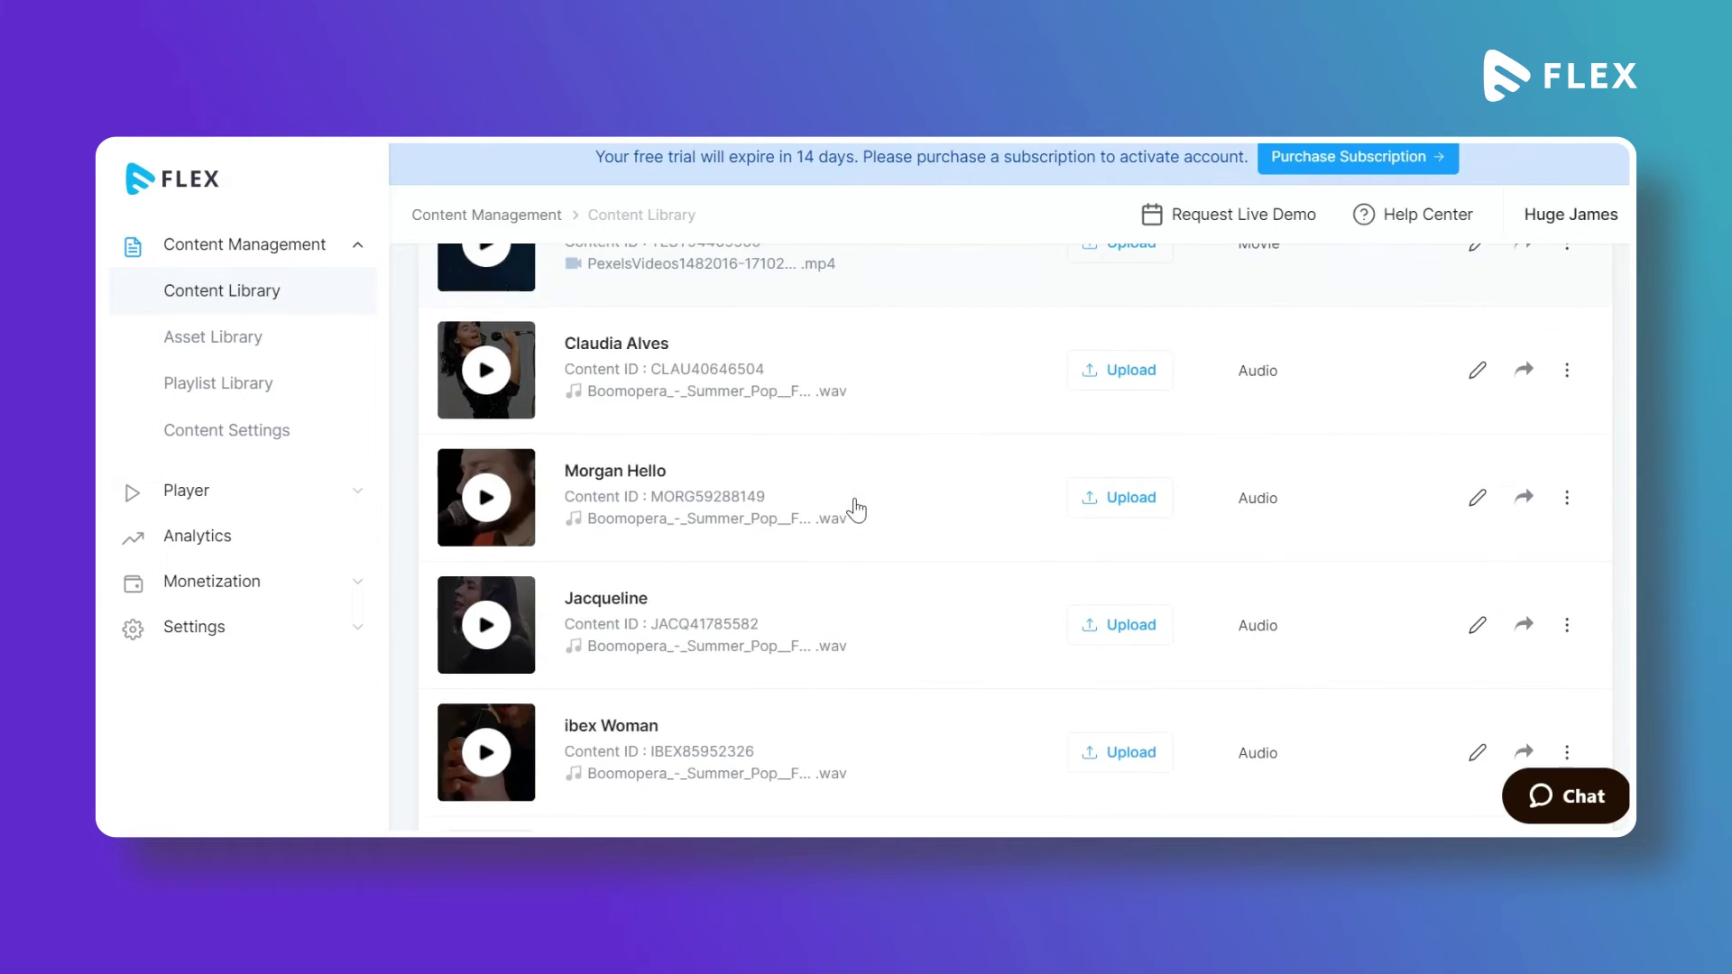
scroll(859, 508, "up", 2)
scroll(853, 498, "up", 5)
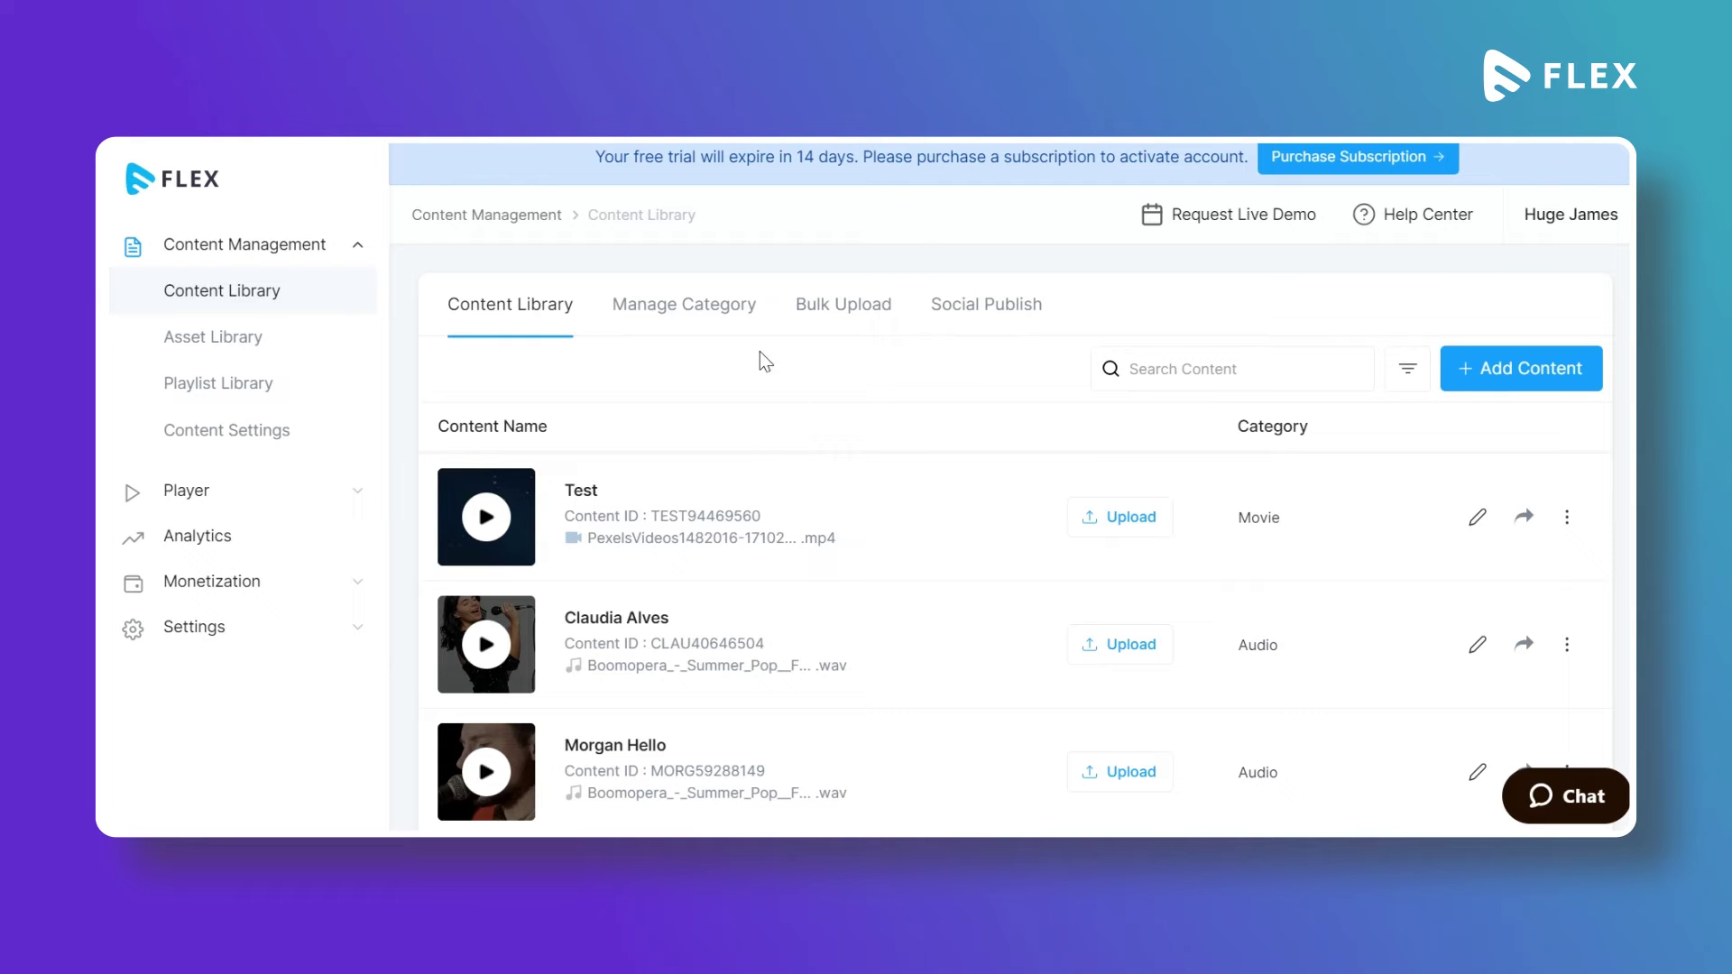
- Add YouTube as a social publish destination in the content settings, signing in with Google and allowing the requested access
left_click(310, 432)
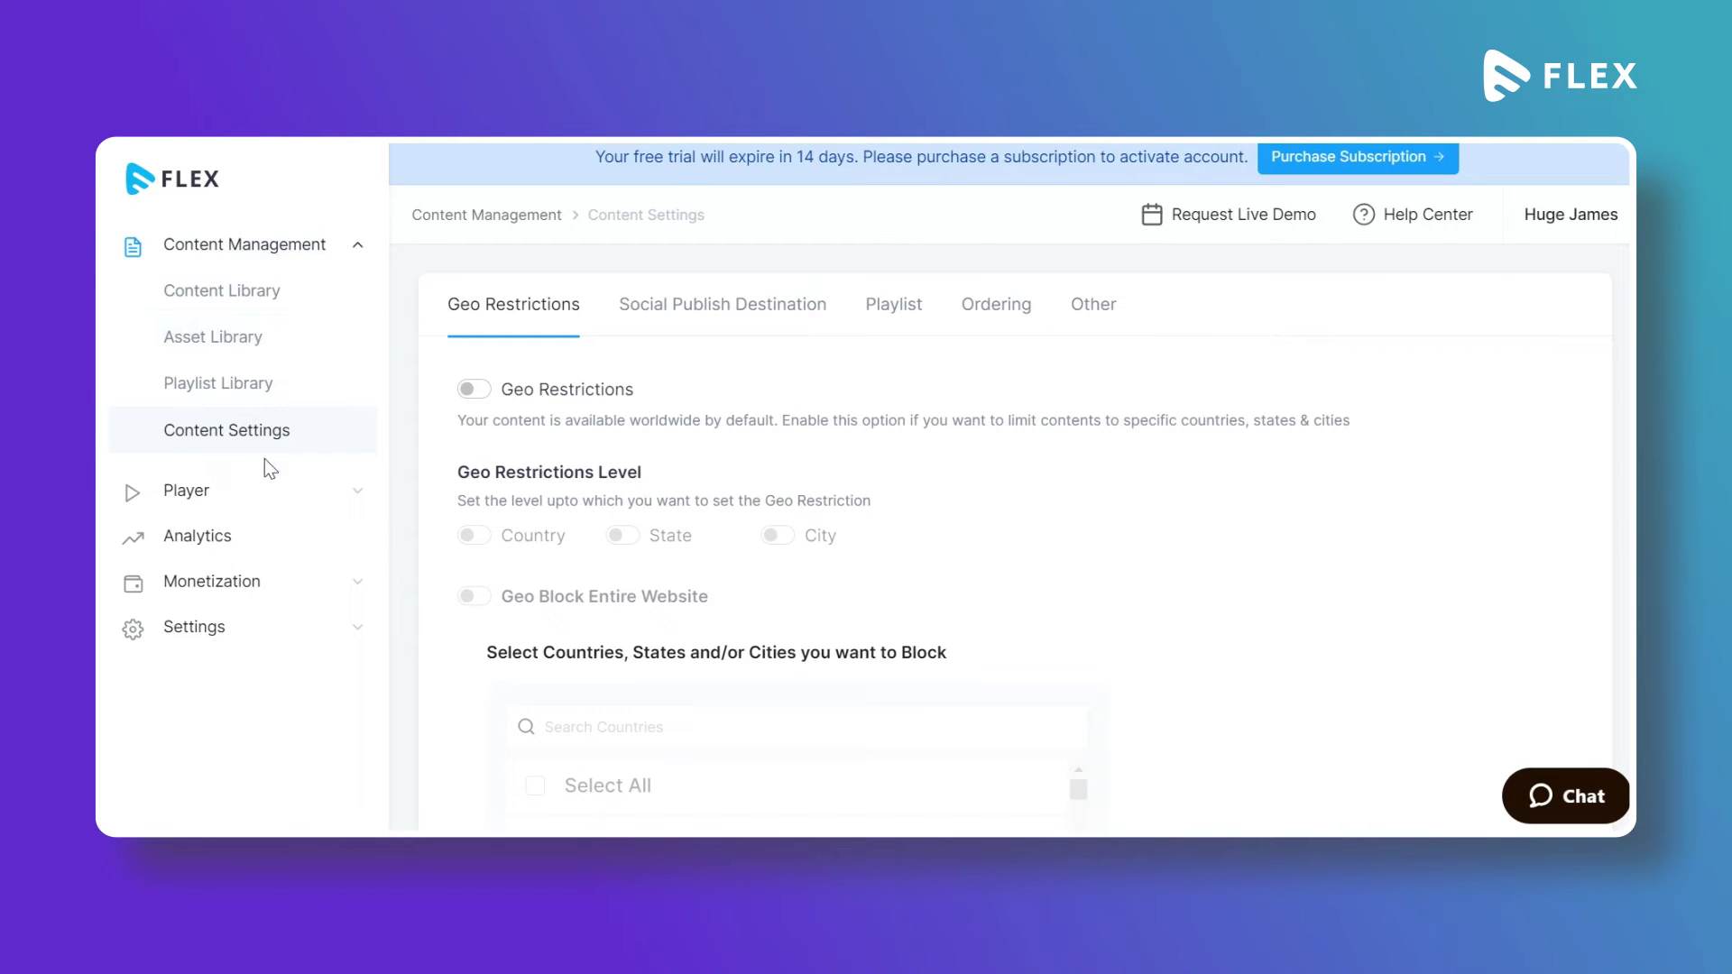
left_click(753, 317)
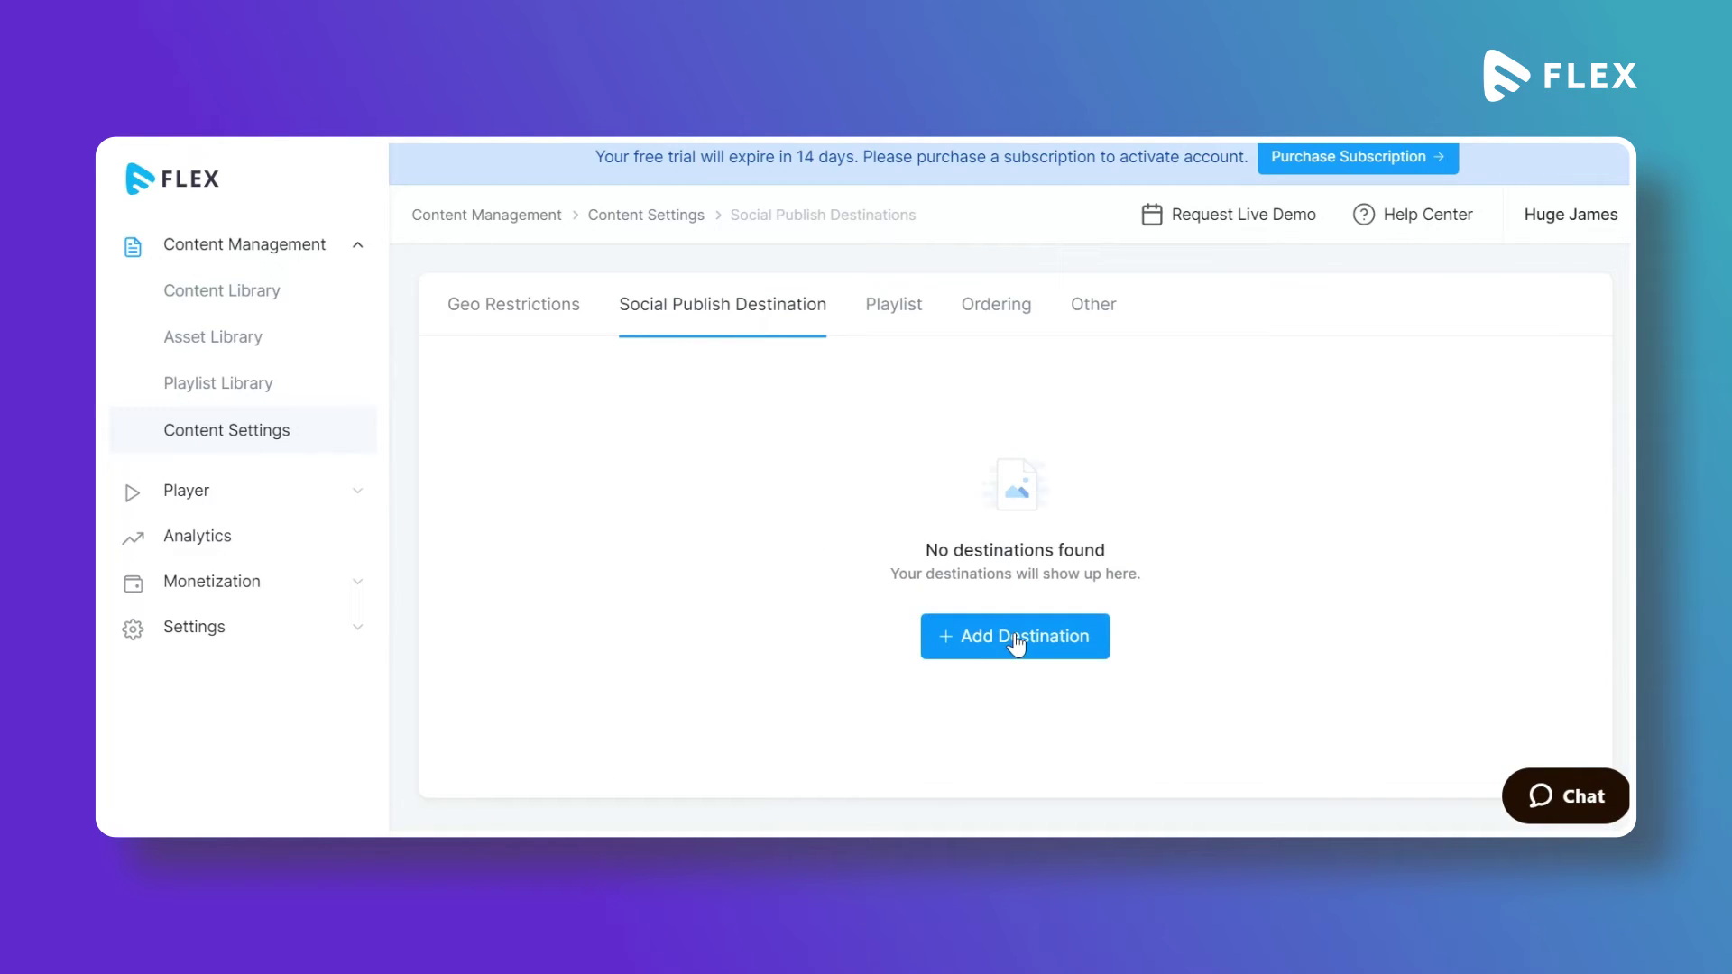
left_click(1017, 644)
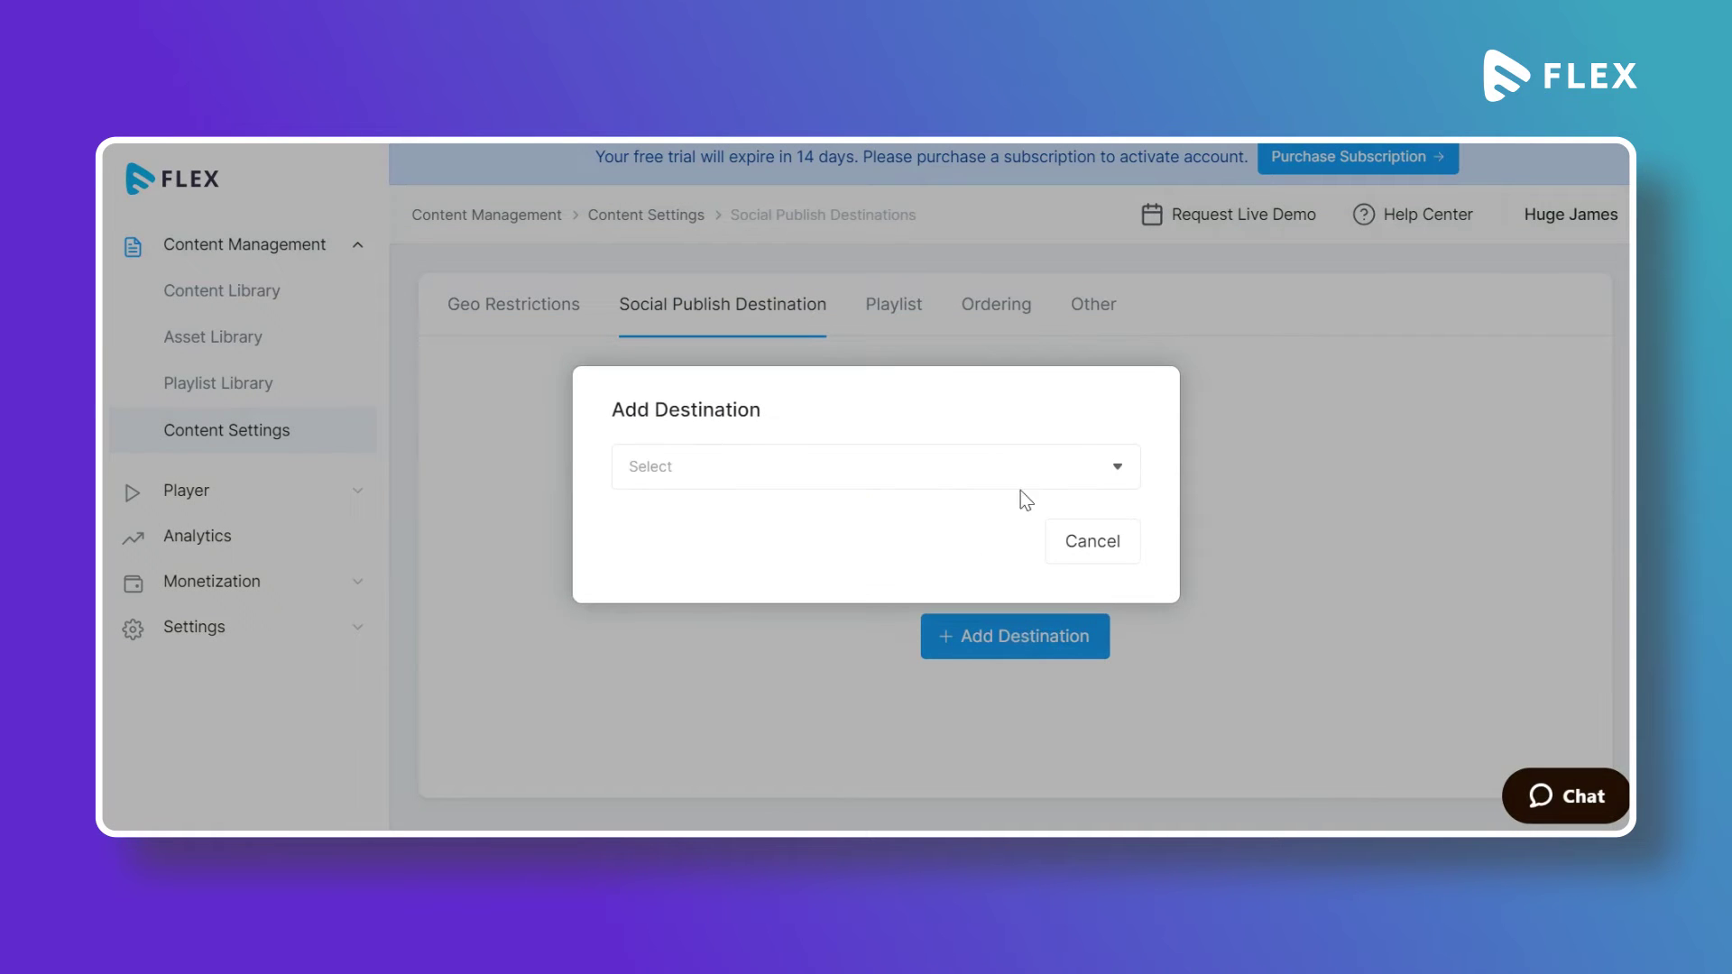
left_click(1002, 478)
left_click(836, 562)
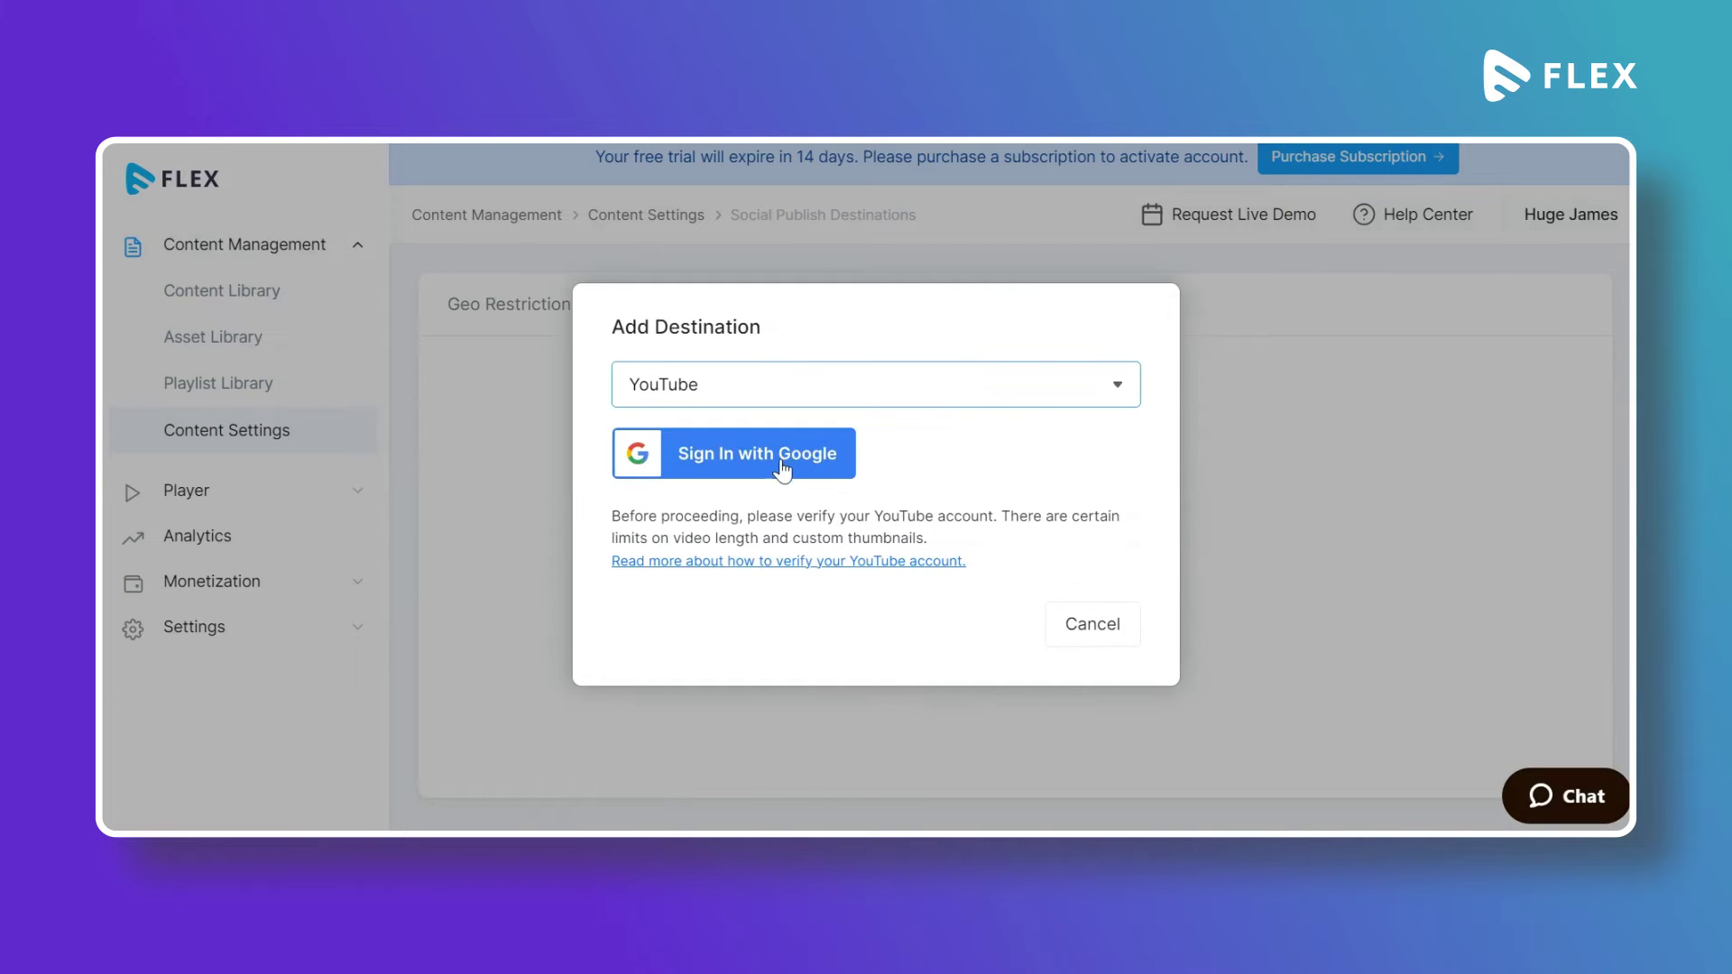
left_click(821, 462)
scroll(1038, 567, "down", 5)
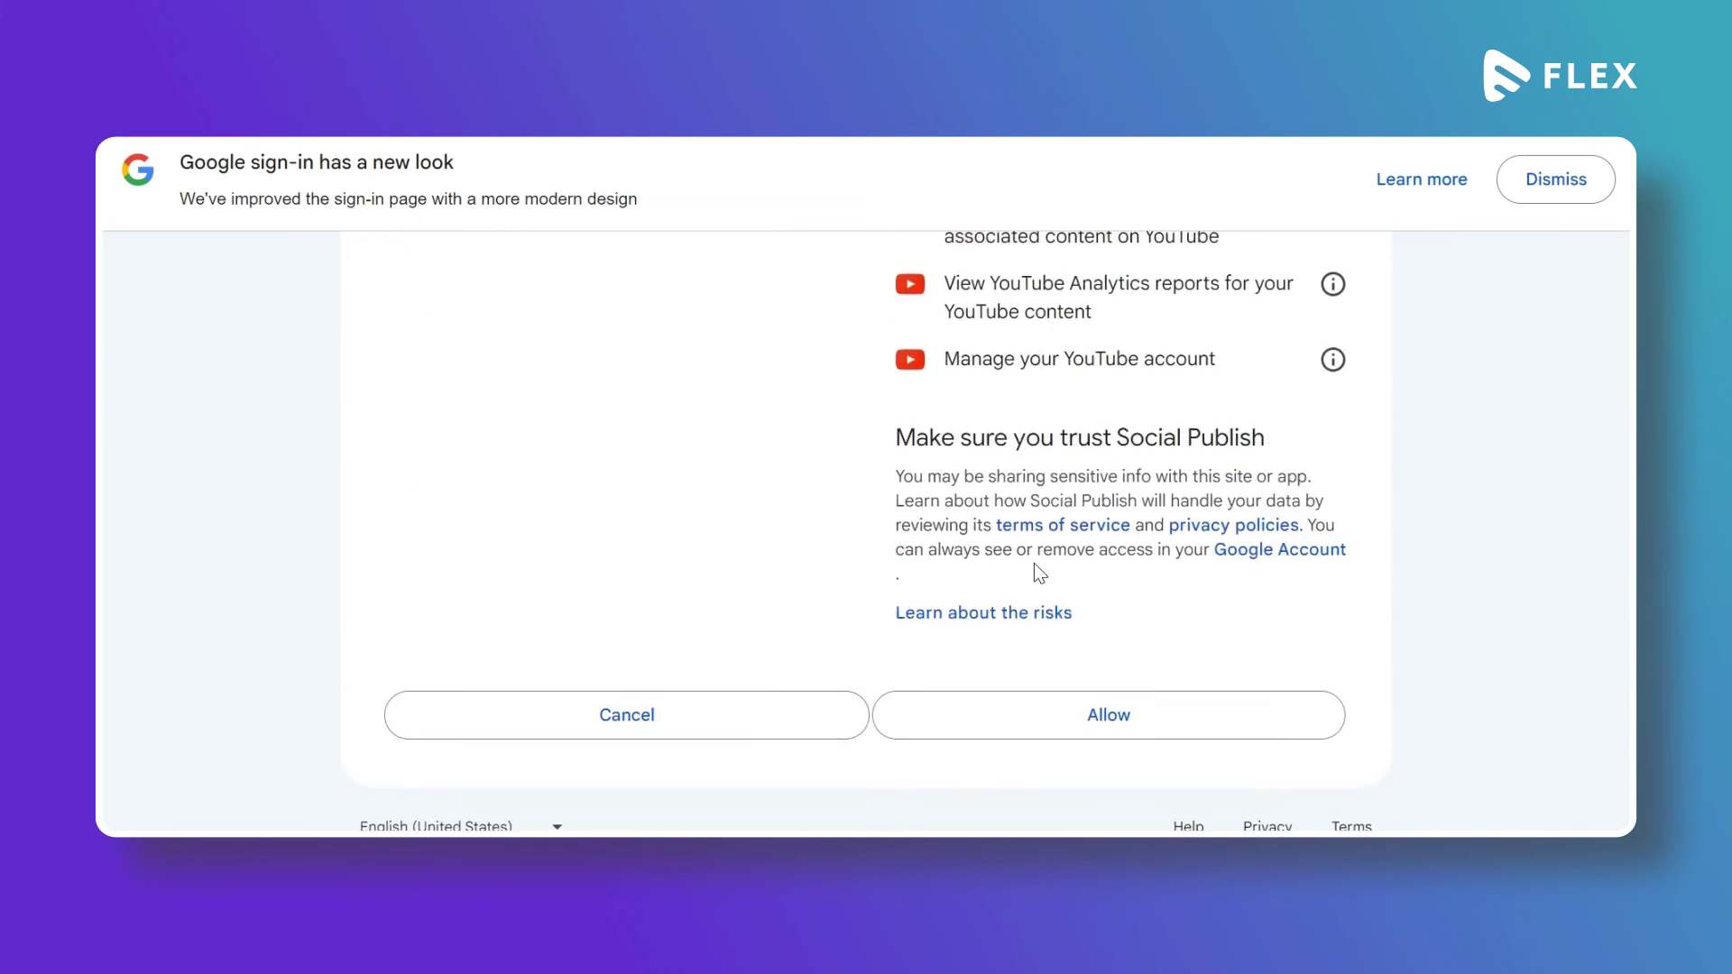
scroll(1034, 563, "down", 1)
left_click(1110, 636)
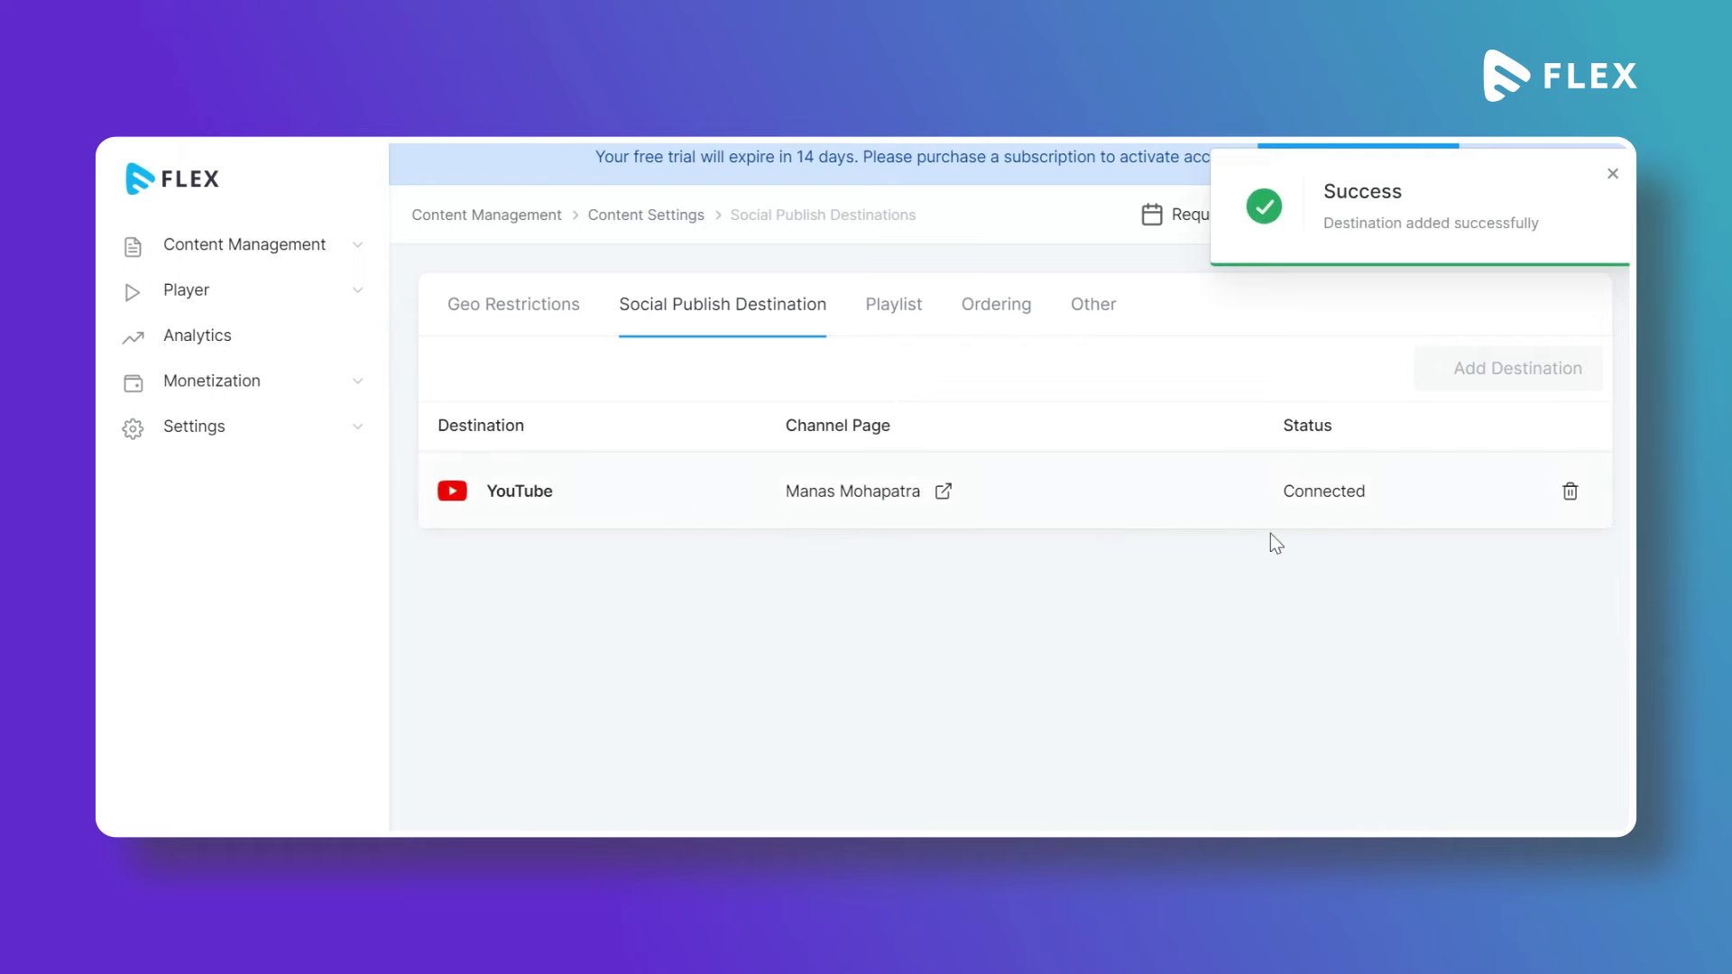
left_click_drag(1280, 492, 1373, 494)
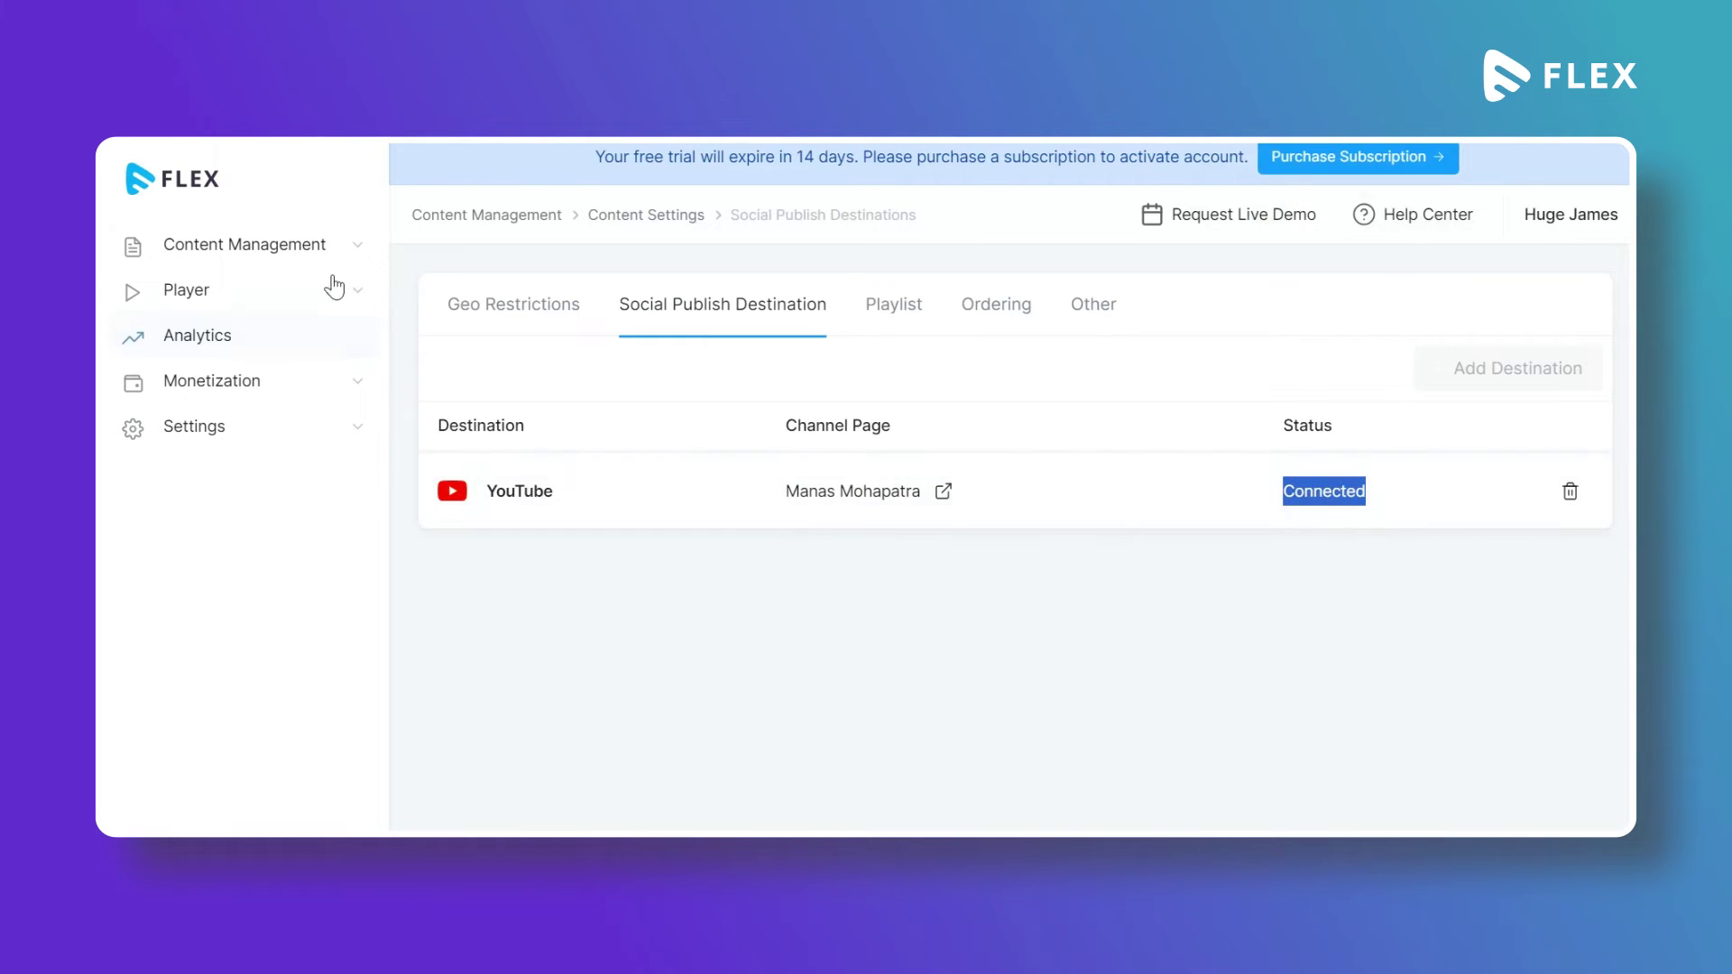
- Start a new social post from the content library's Social Publish section, using the Test video as its content
left_click(316, 253)
left_click(292, 298)
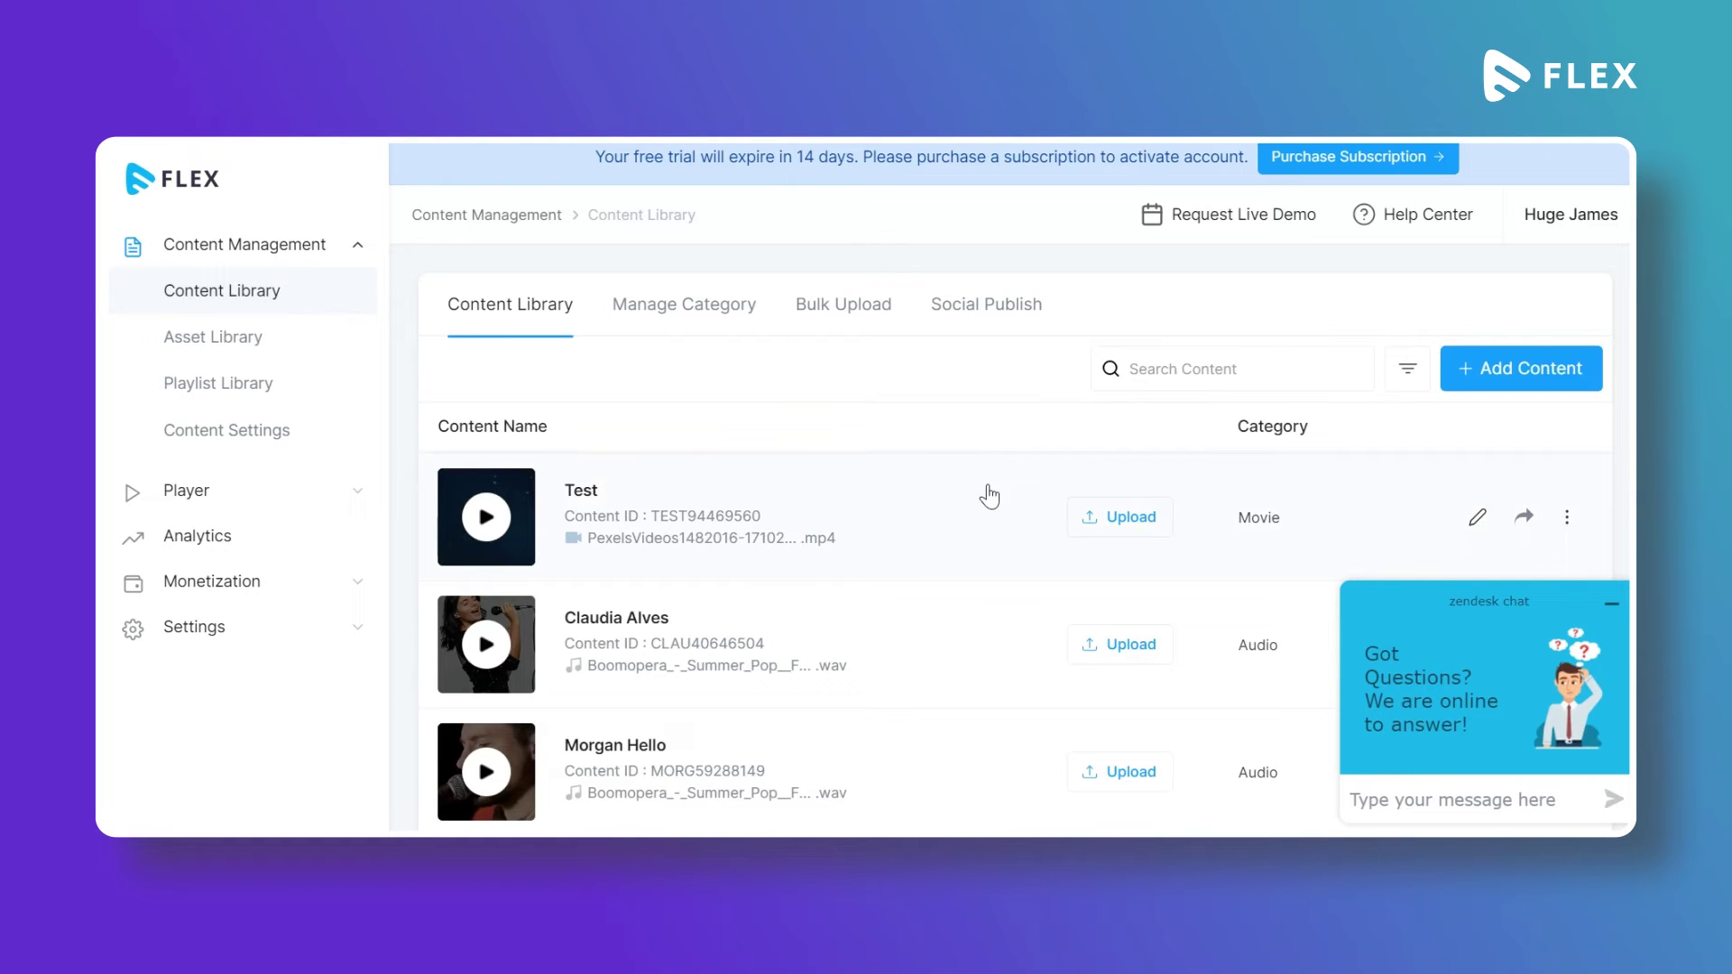
scroll(988, 496, "down", 1)
scroll(1280, 496, "up", 1)
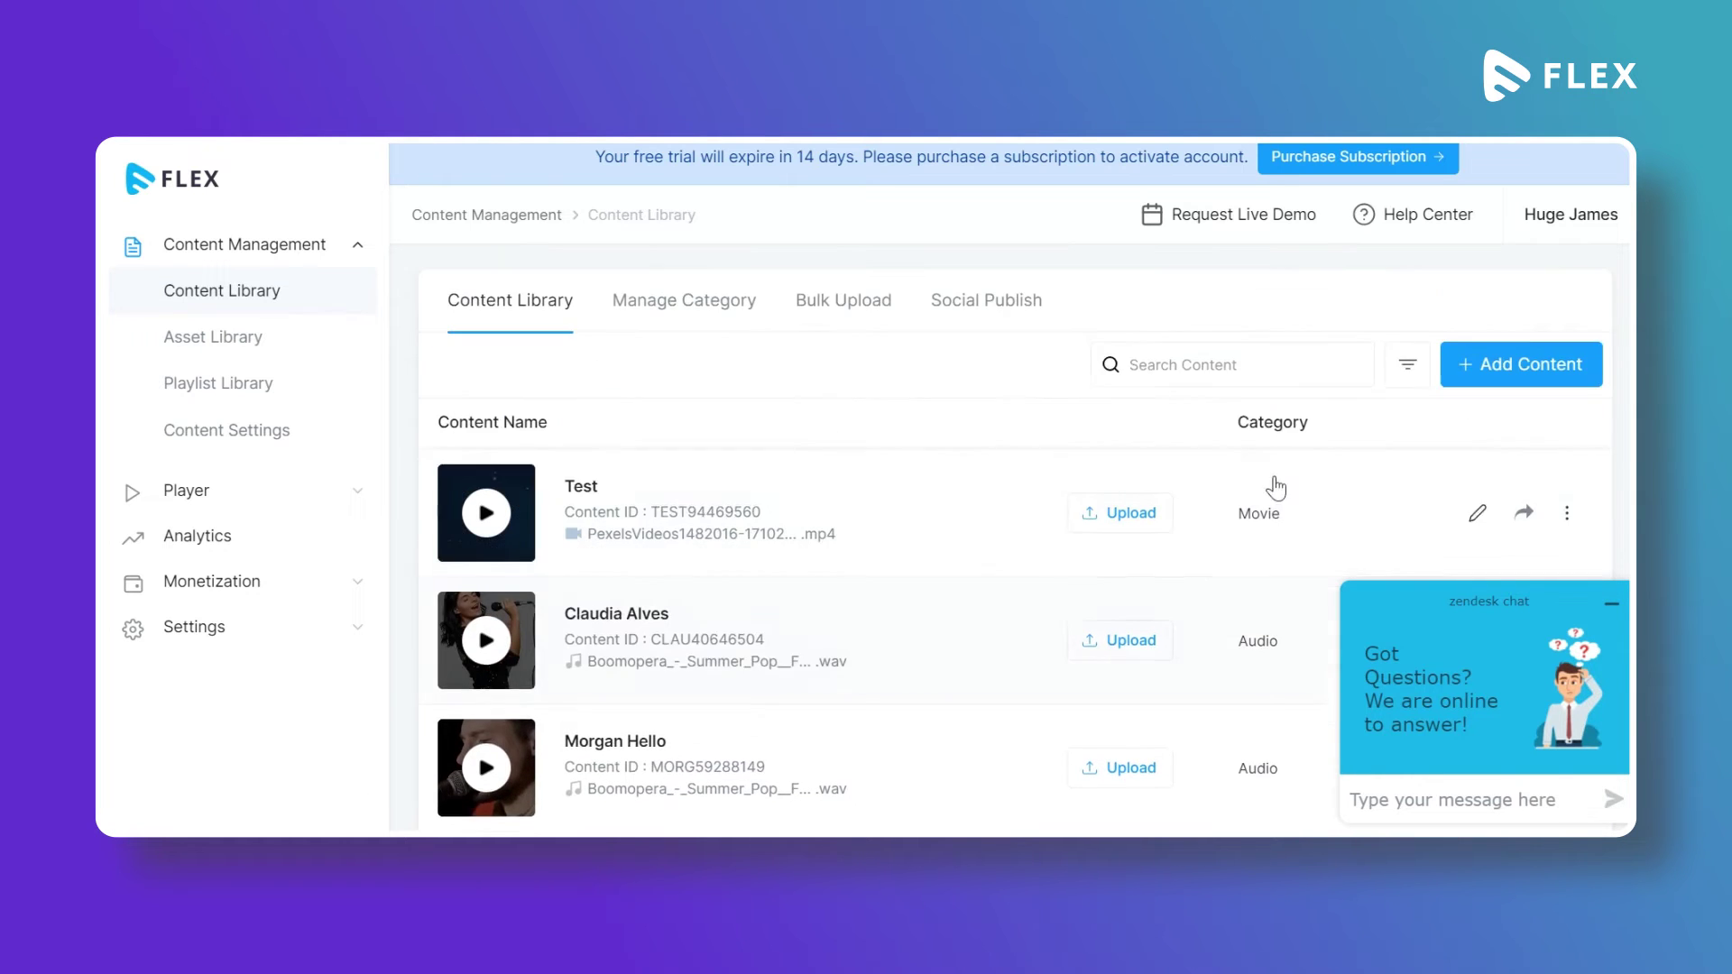
left_click(1010, 303)
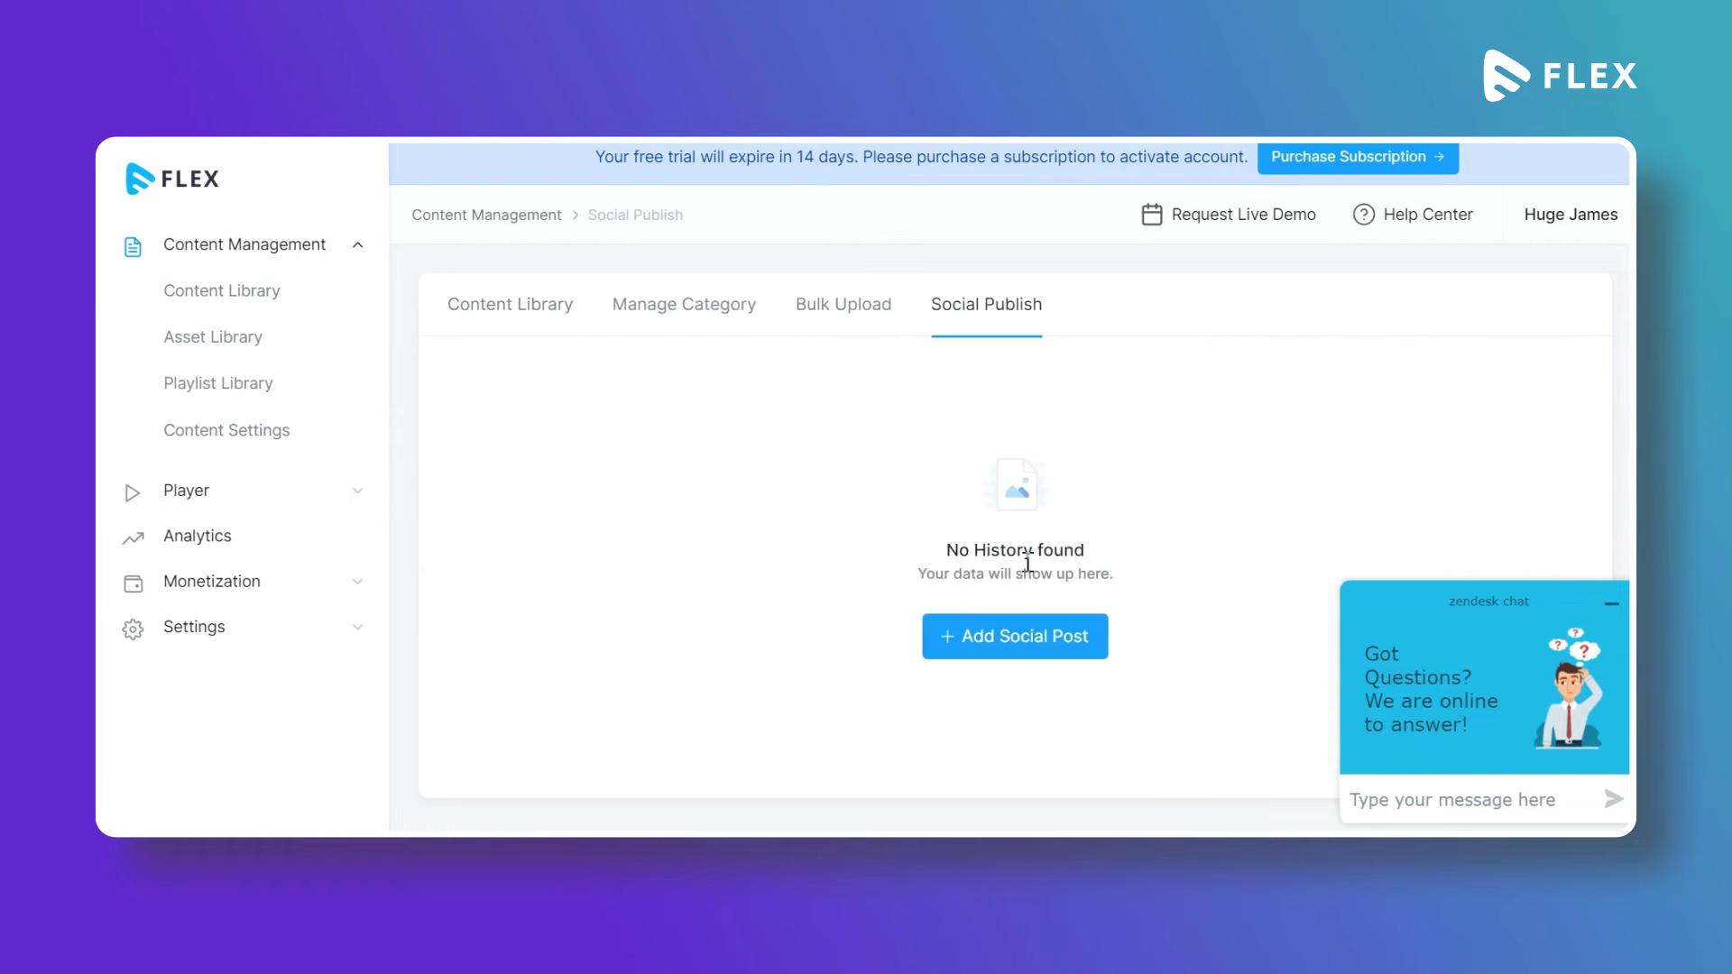
left_click(1040, 636)
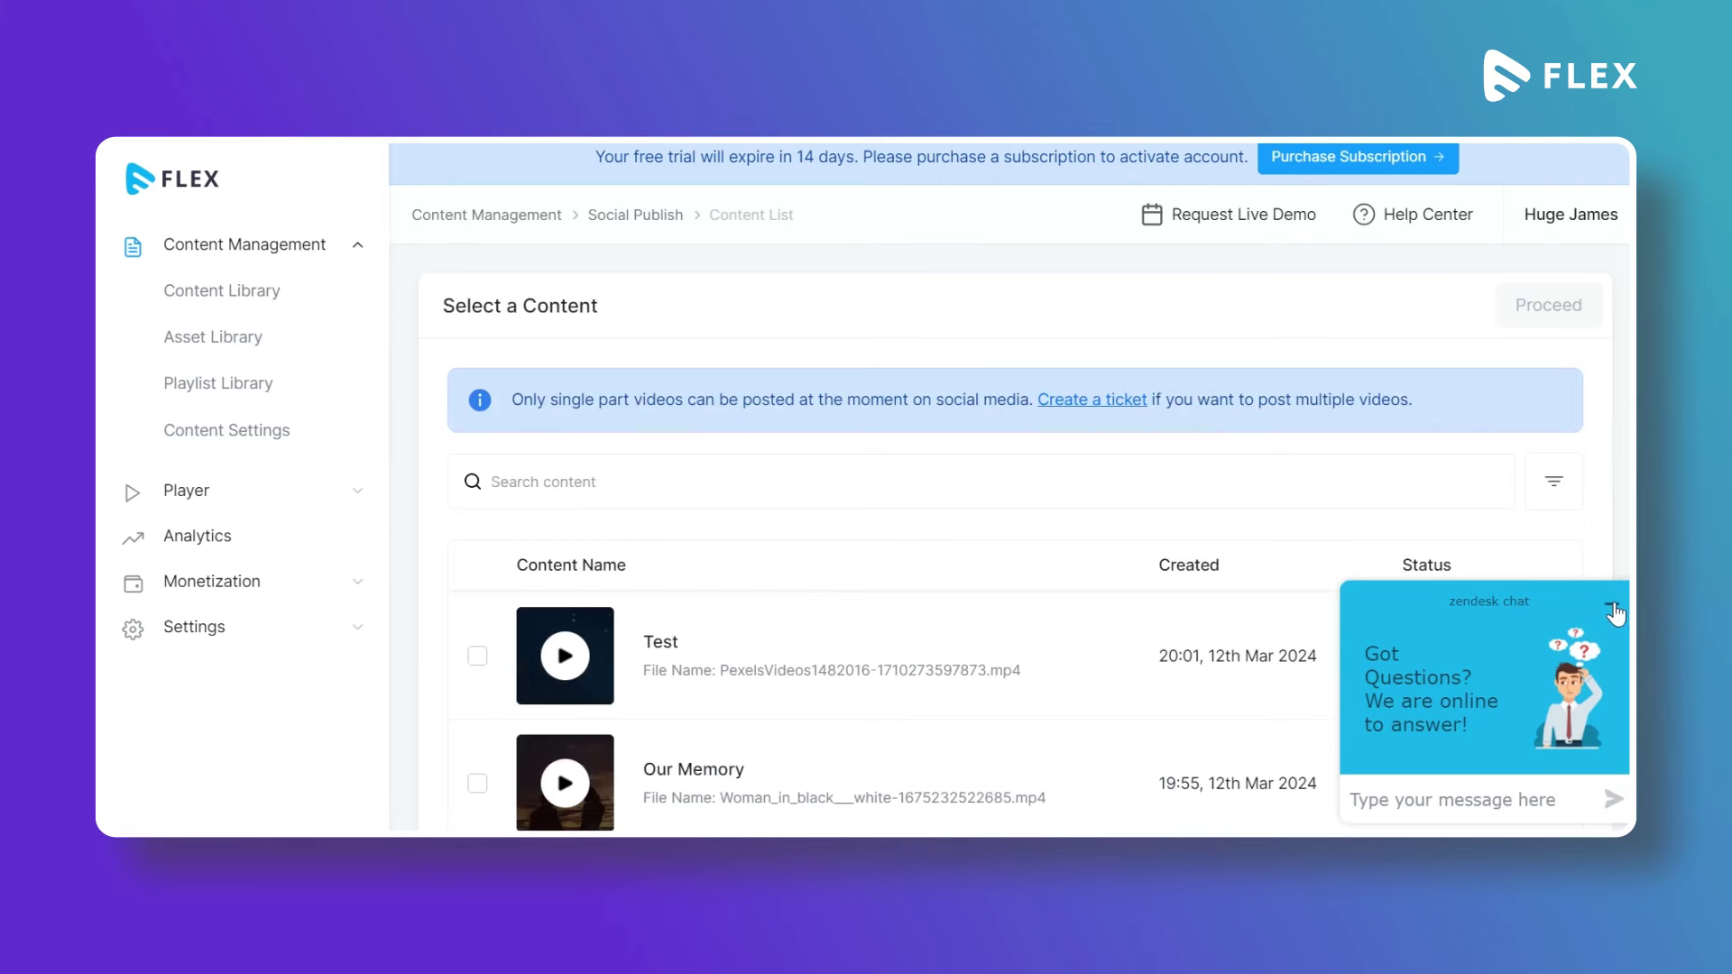
left_click(1612, 603)
scroll(906, 492, "down", 3)
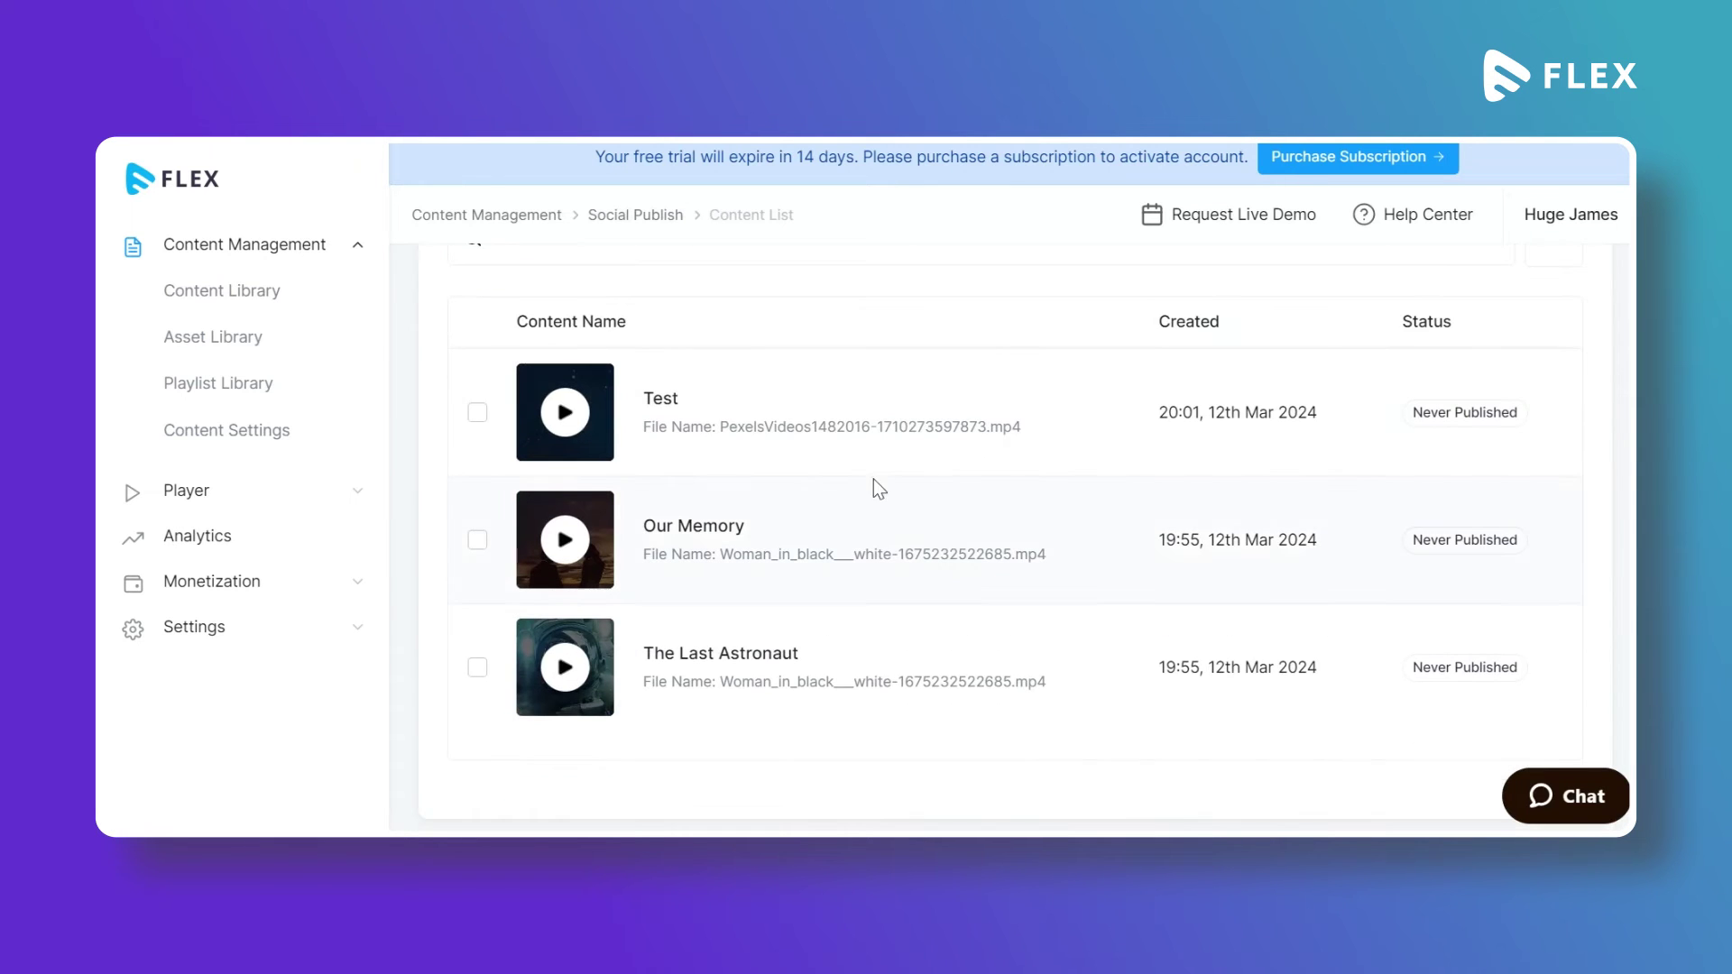
left_click(477, 414)
scroll(541, 406, "up", 3)
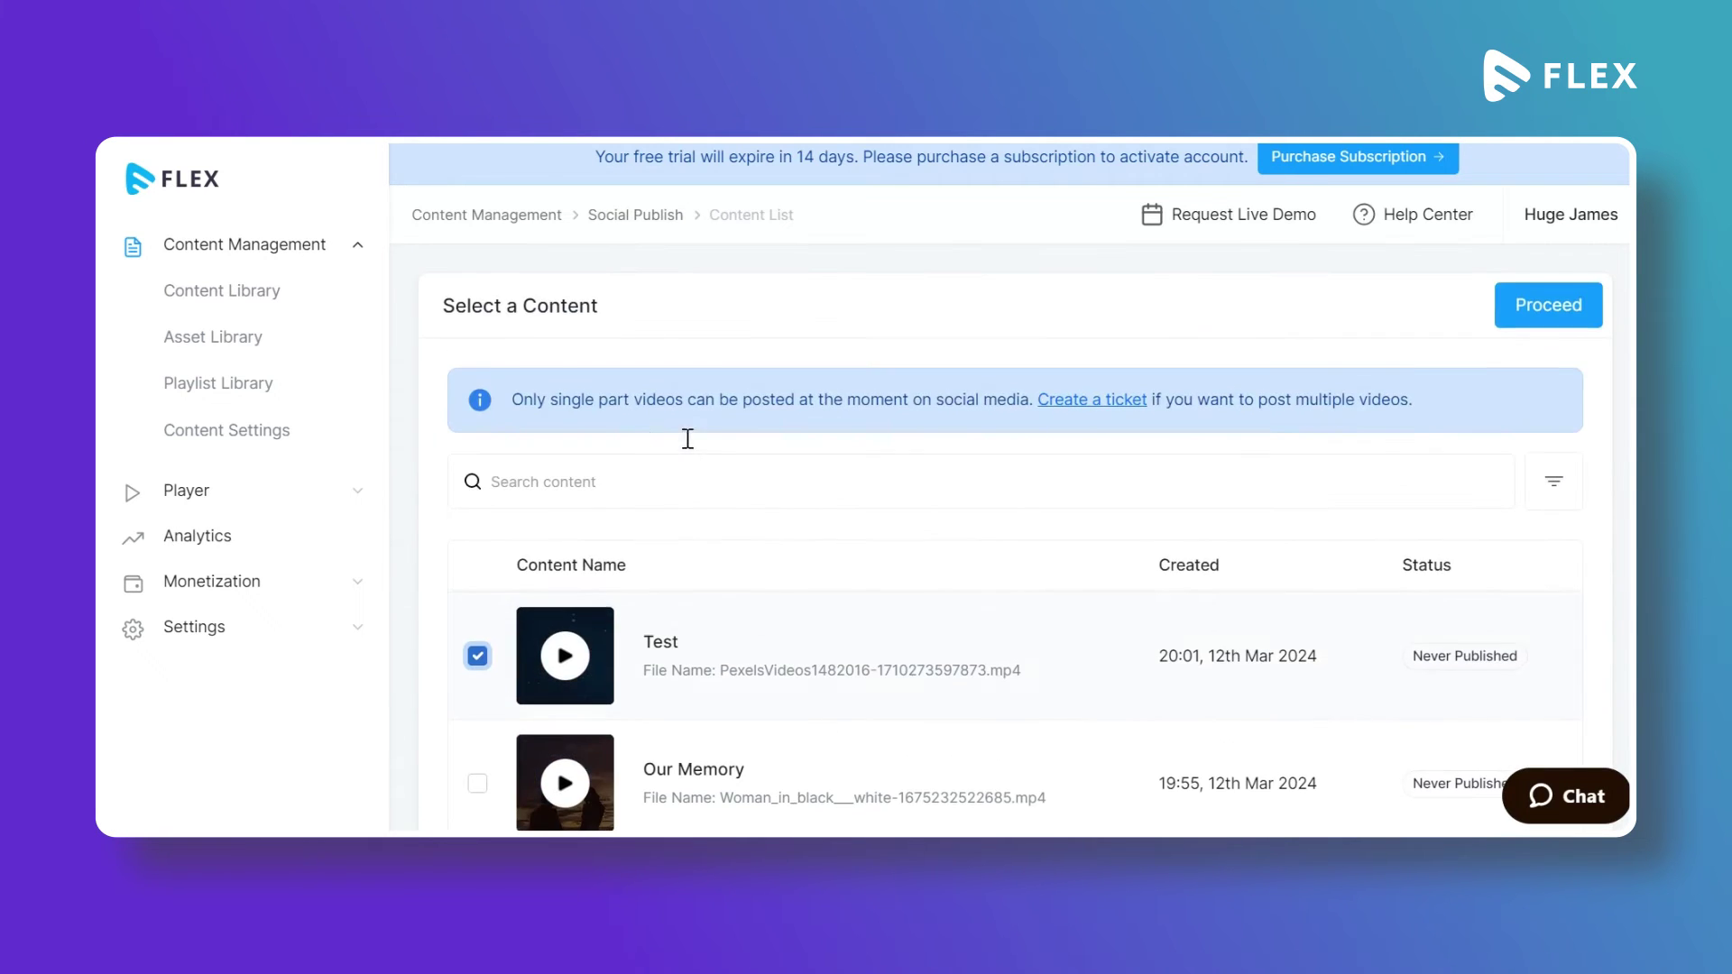
left_click(1548, 305)
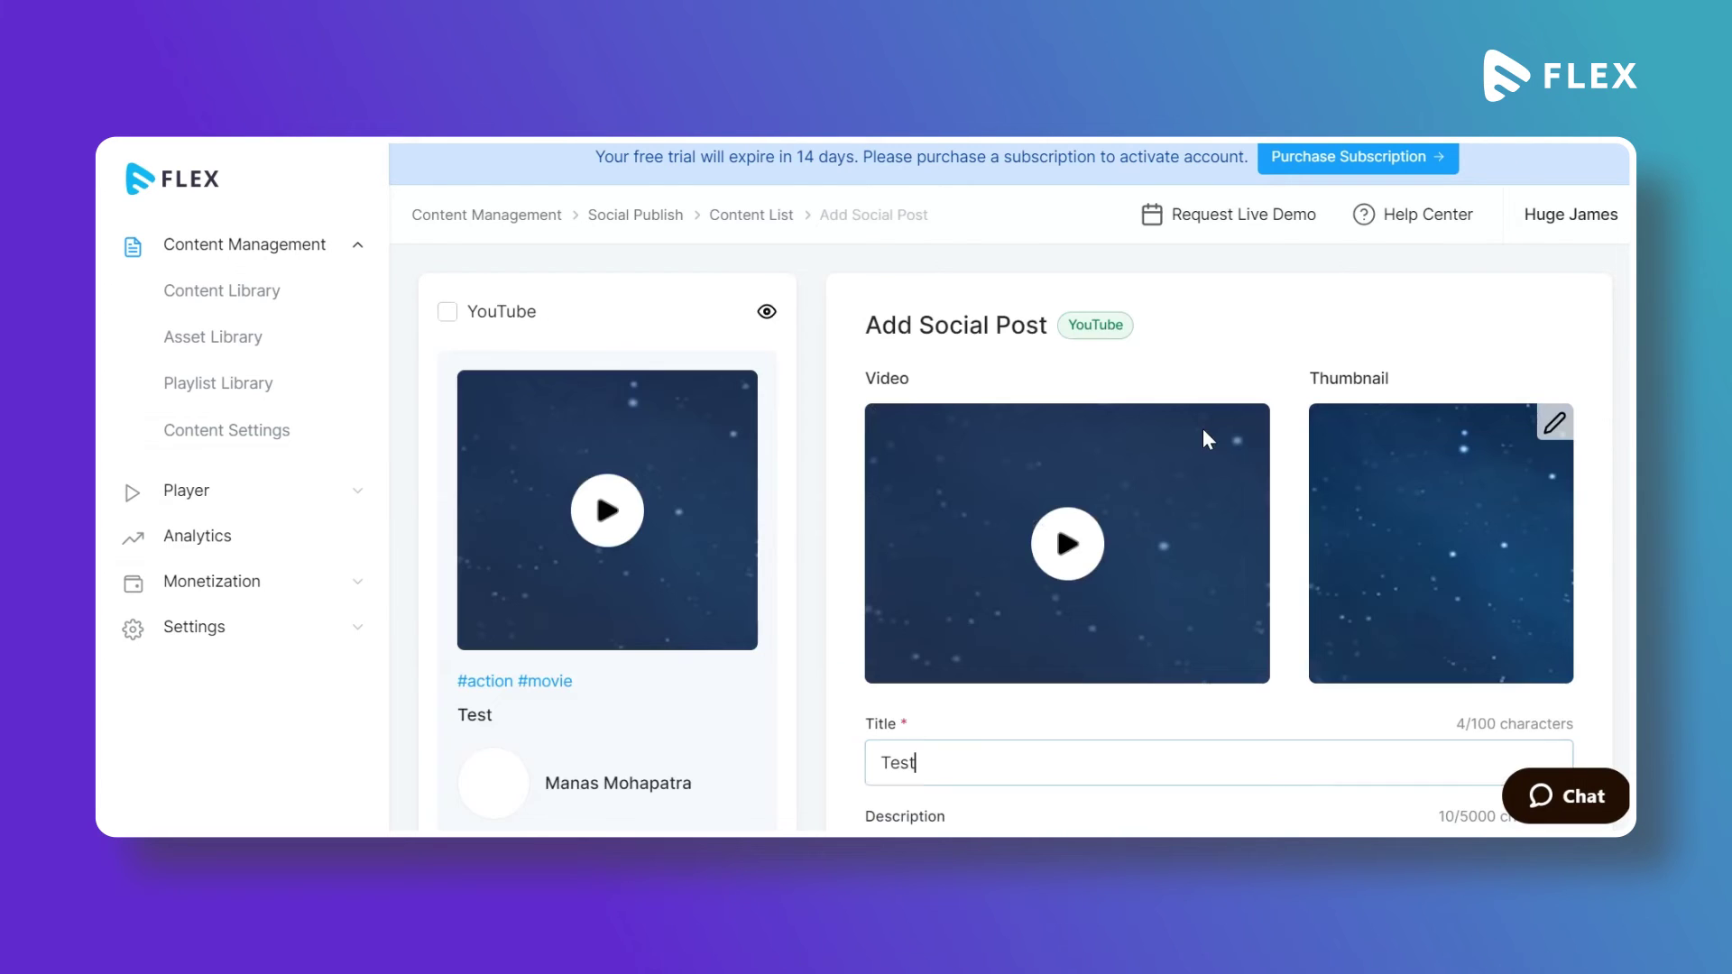
- Select YouTube as the post's destination and review its video, thumbnail, title, description and tags
left_click(448, 313)
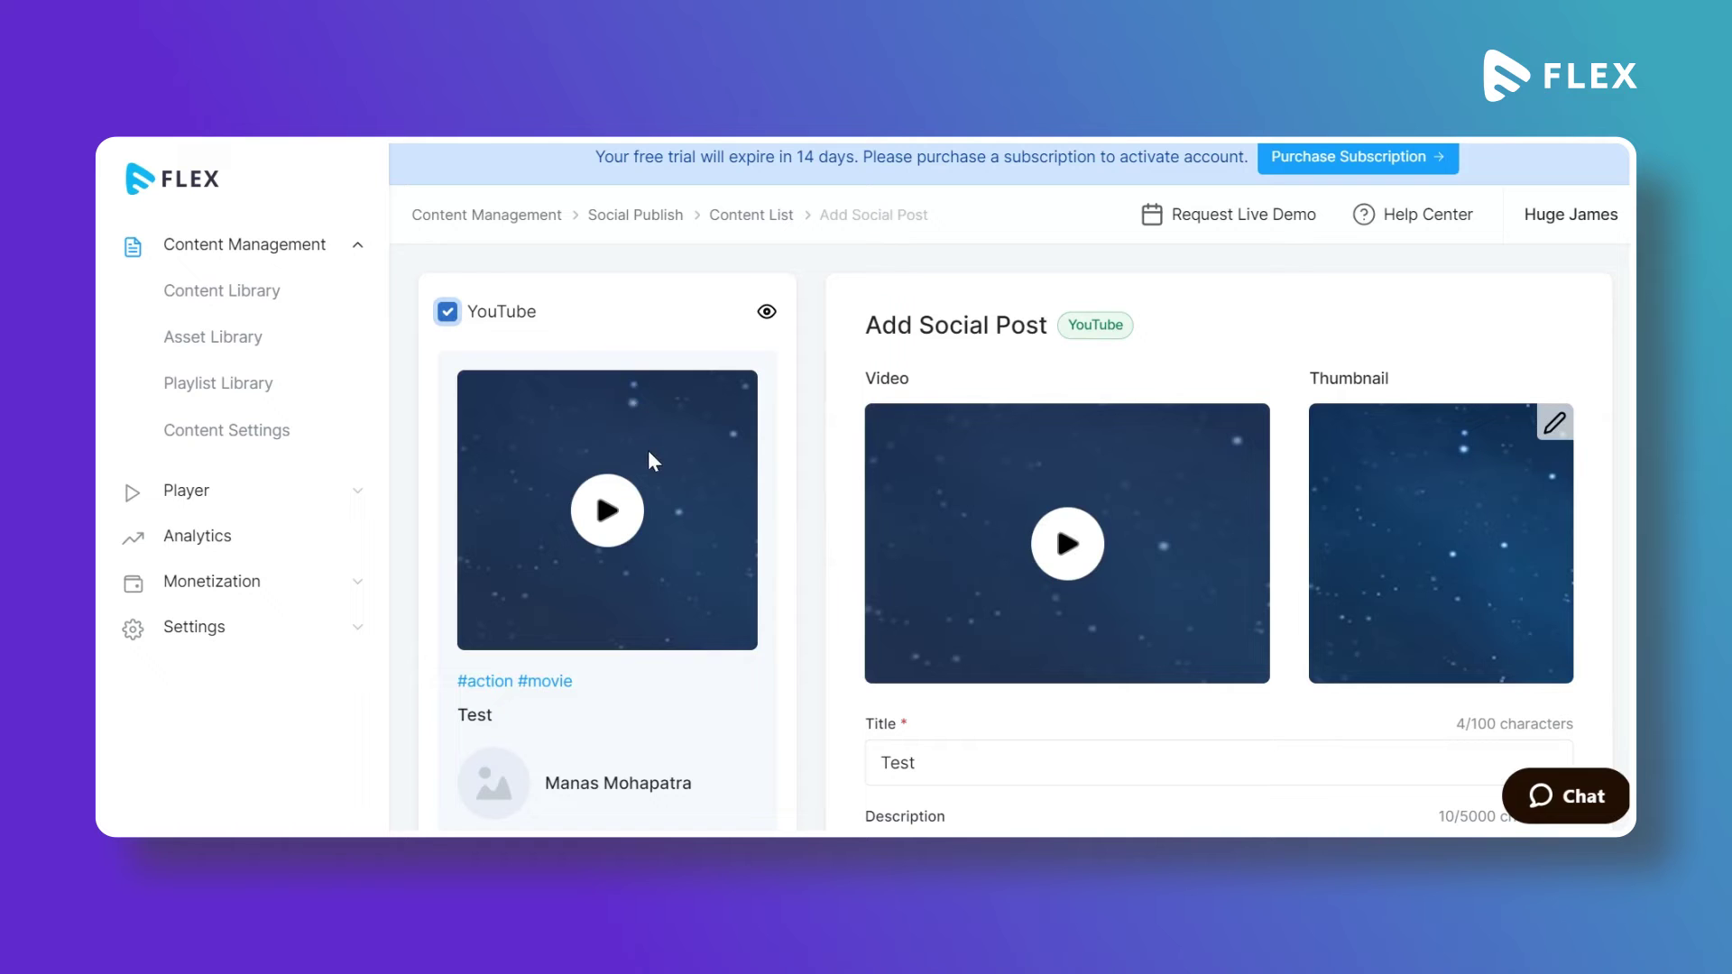
scroll(667, 476, "down", 2)
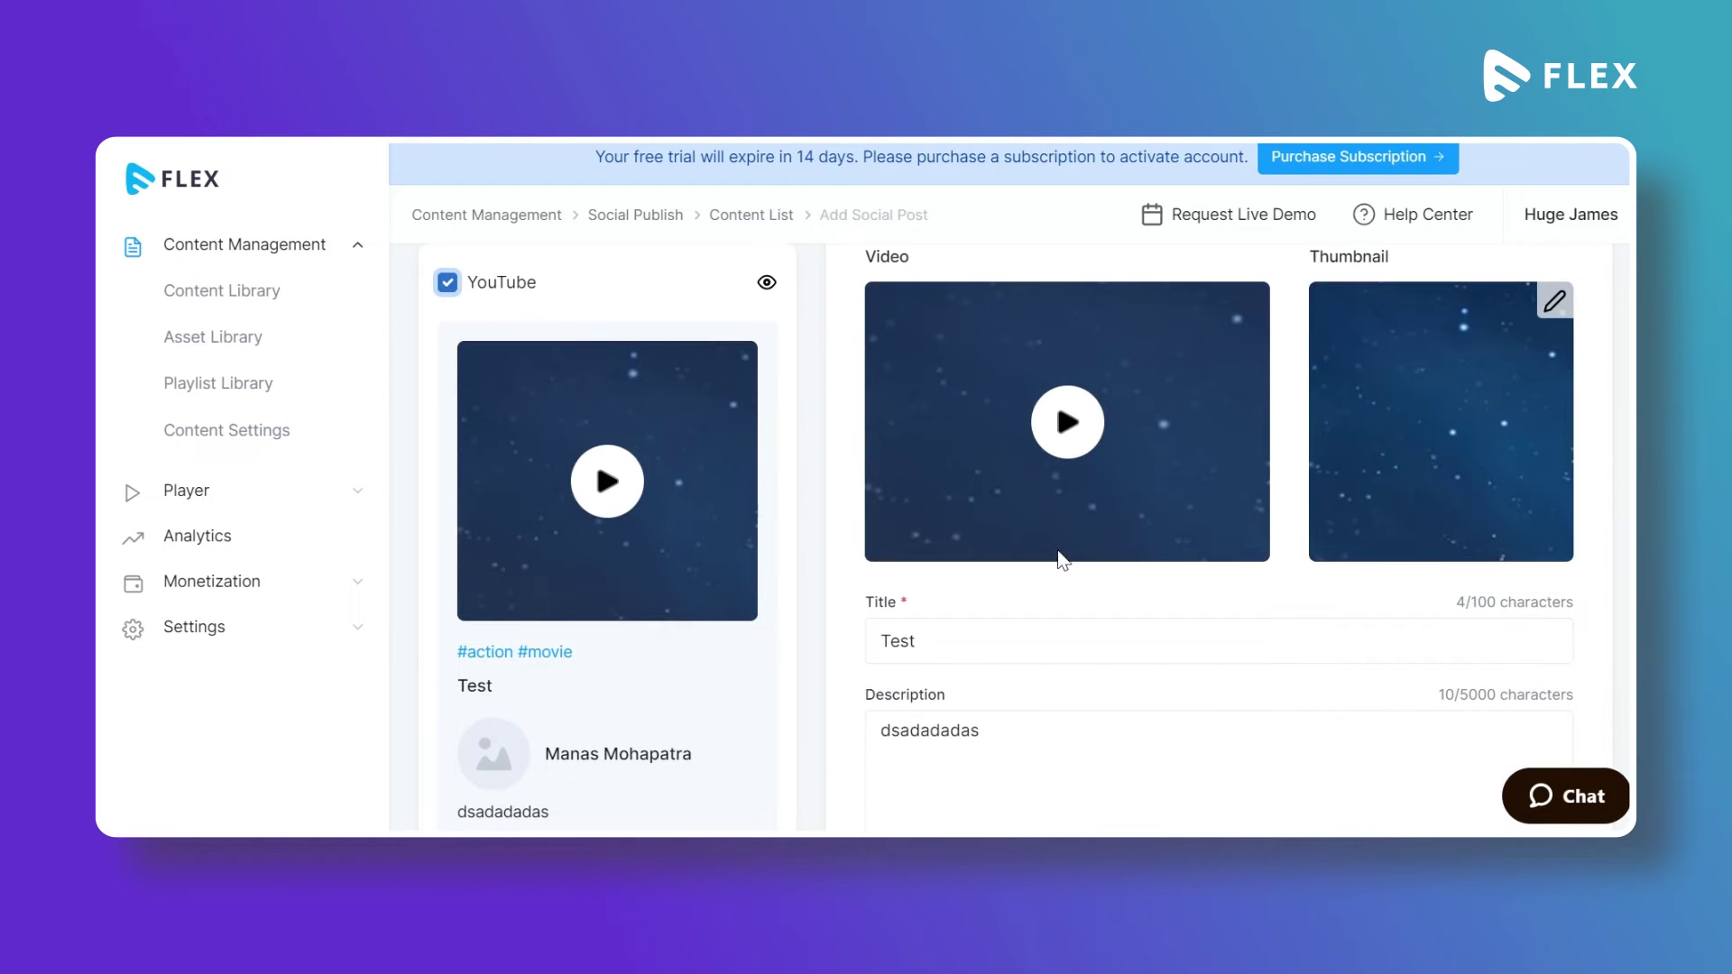
scroll(1297, 621, "up", 1)
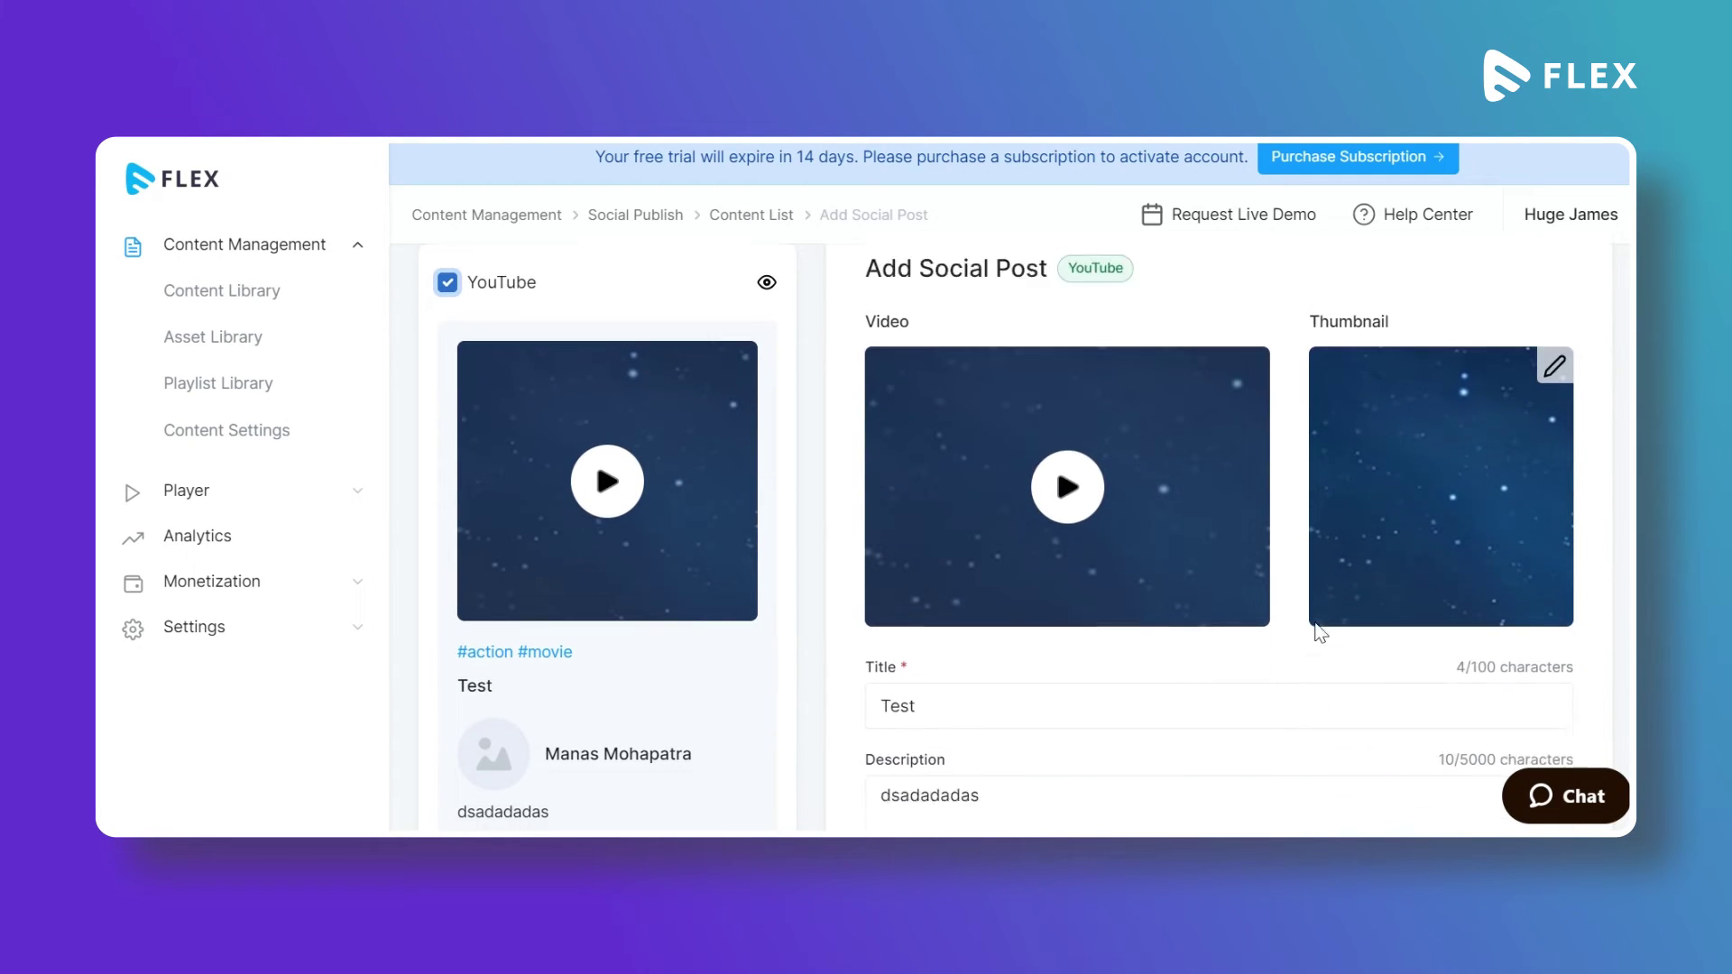
scroll(1297, 622, "down", 4)
scroll(1296, 625, "down", 3)
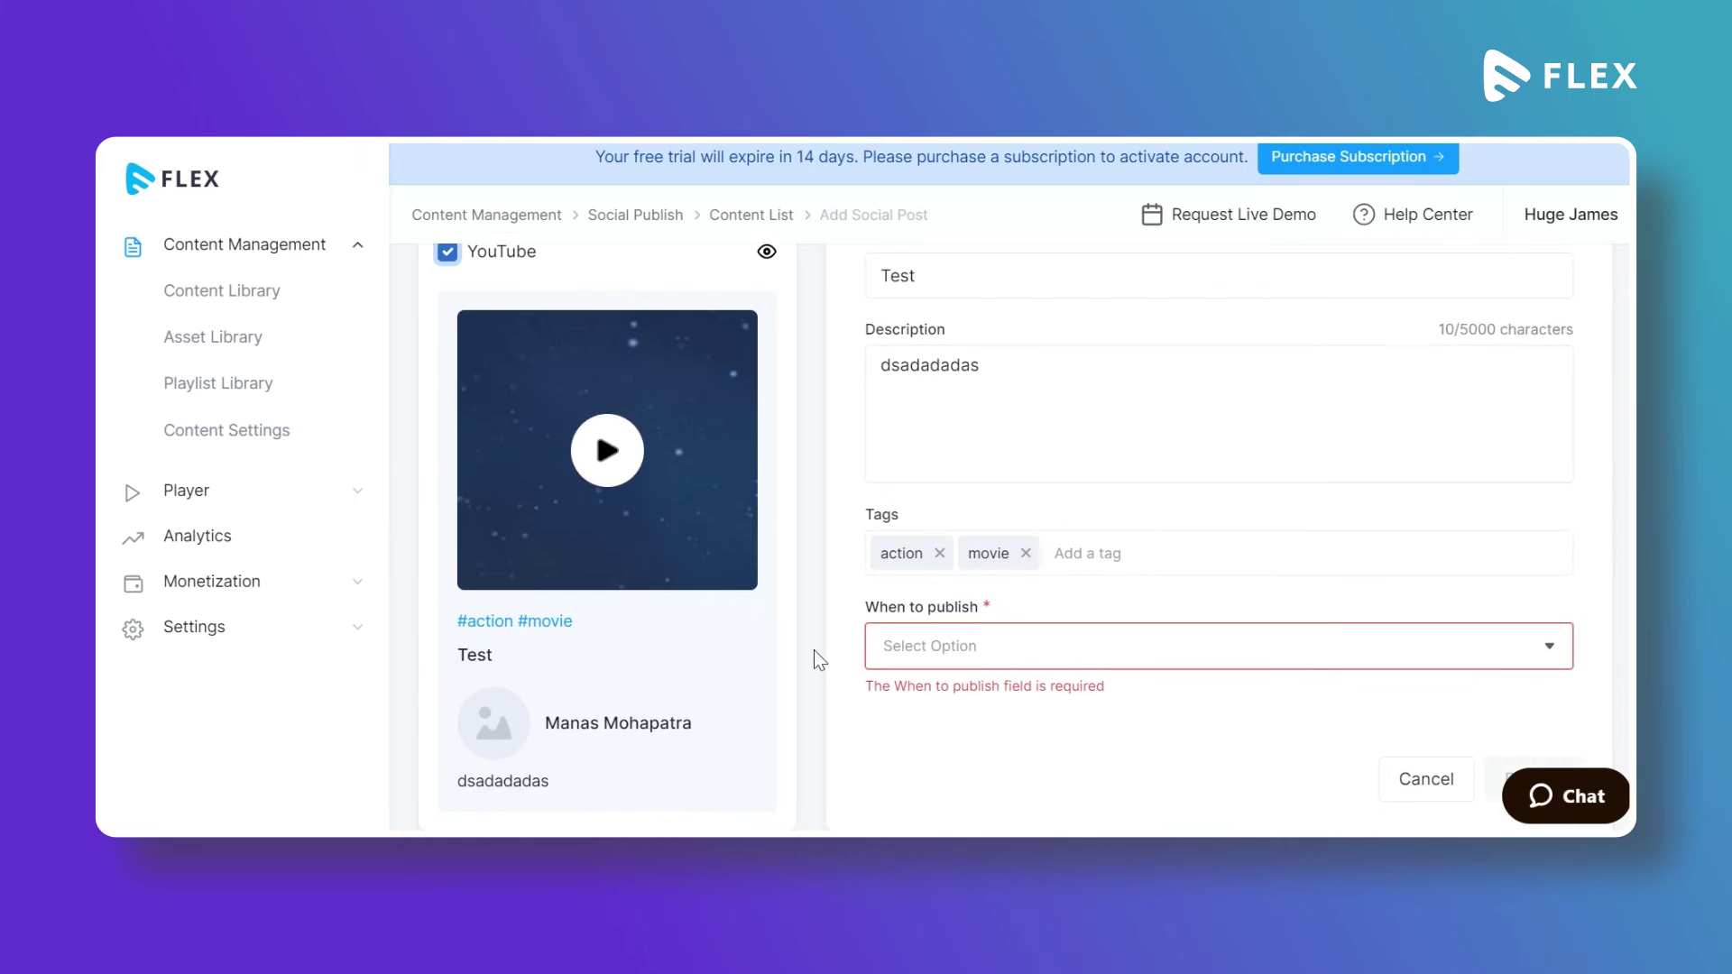
scroll(809, 661, "down", 2)
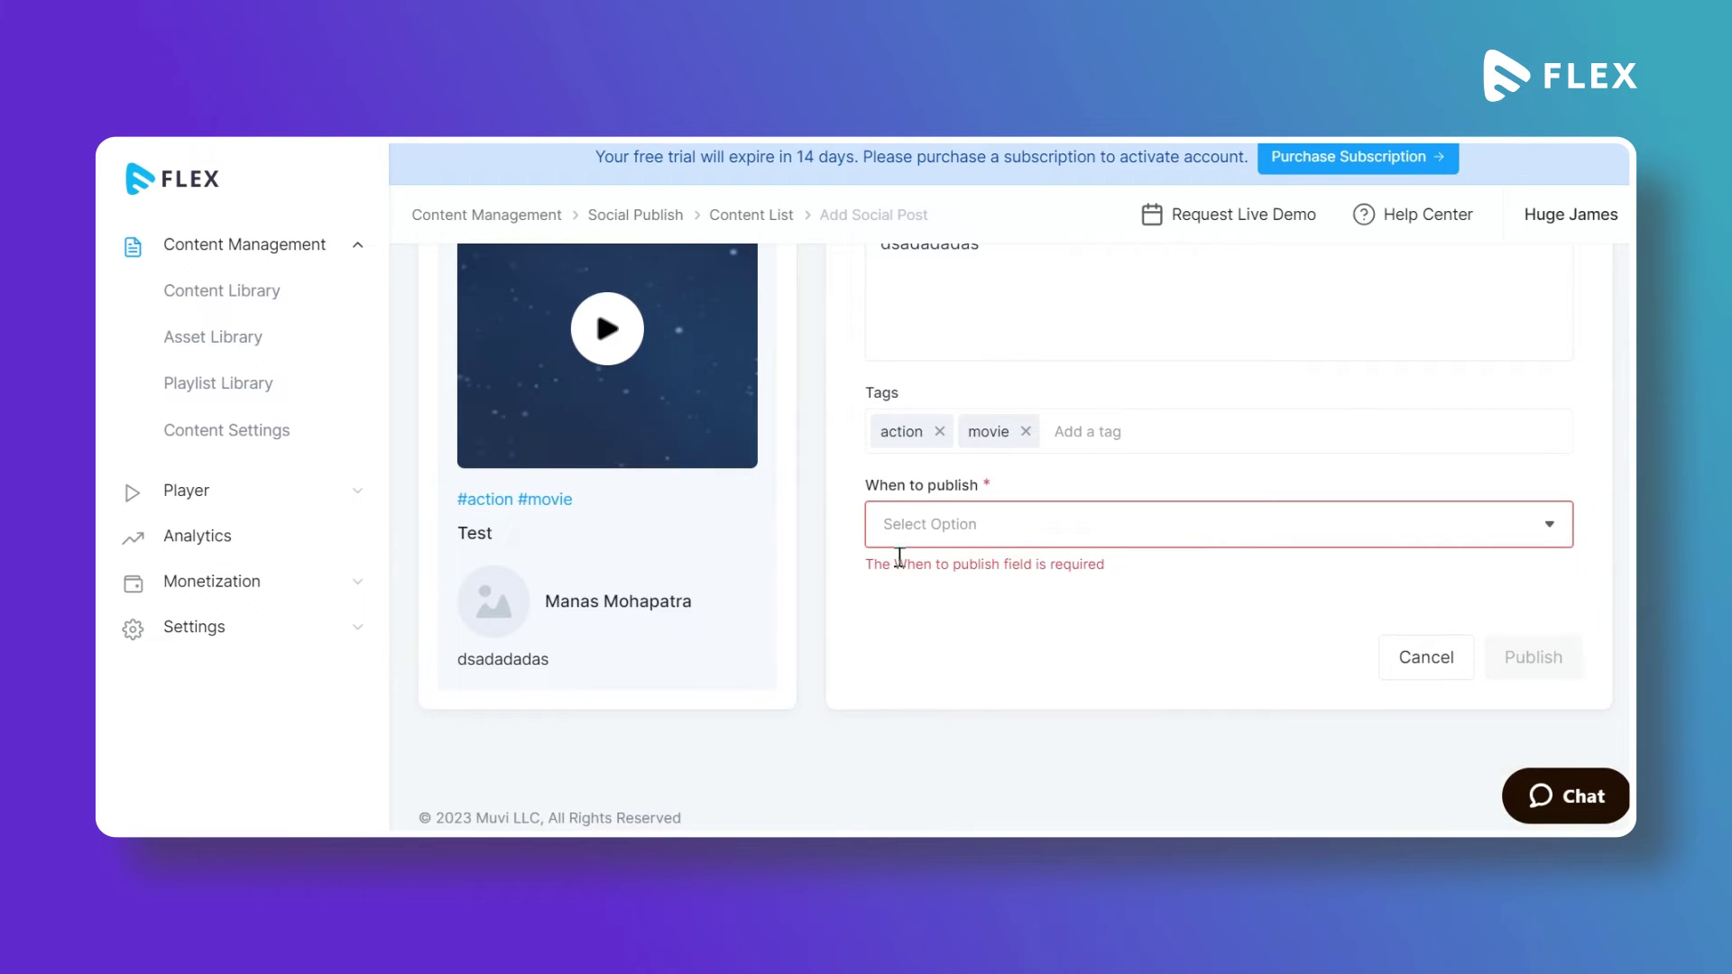
- Set the social post's publishing time to Publish Now and its visibility to Public Videos
left_click(1026, 535)
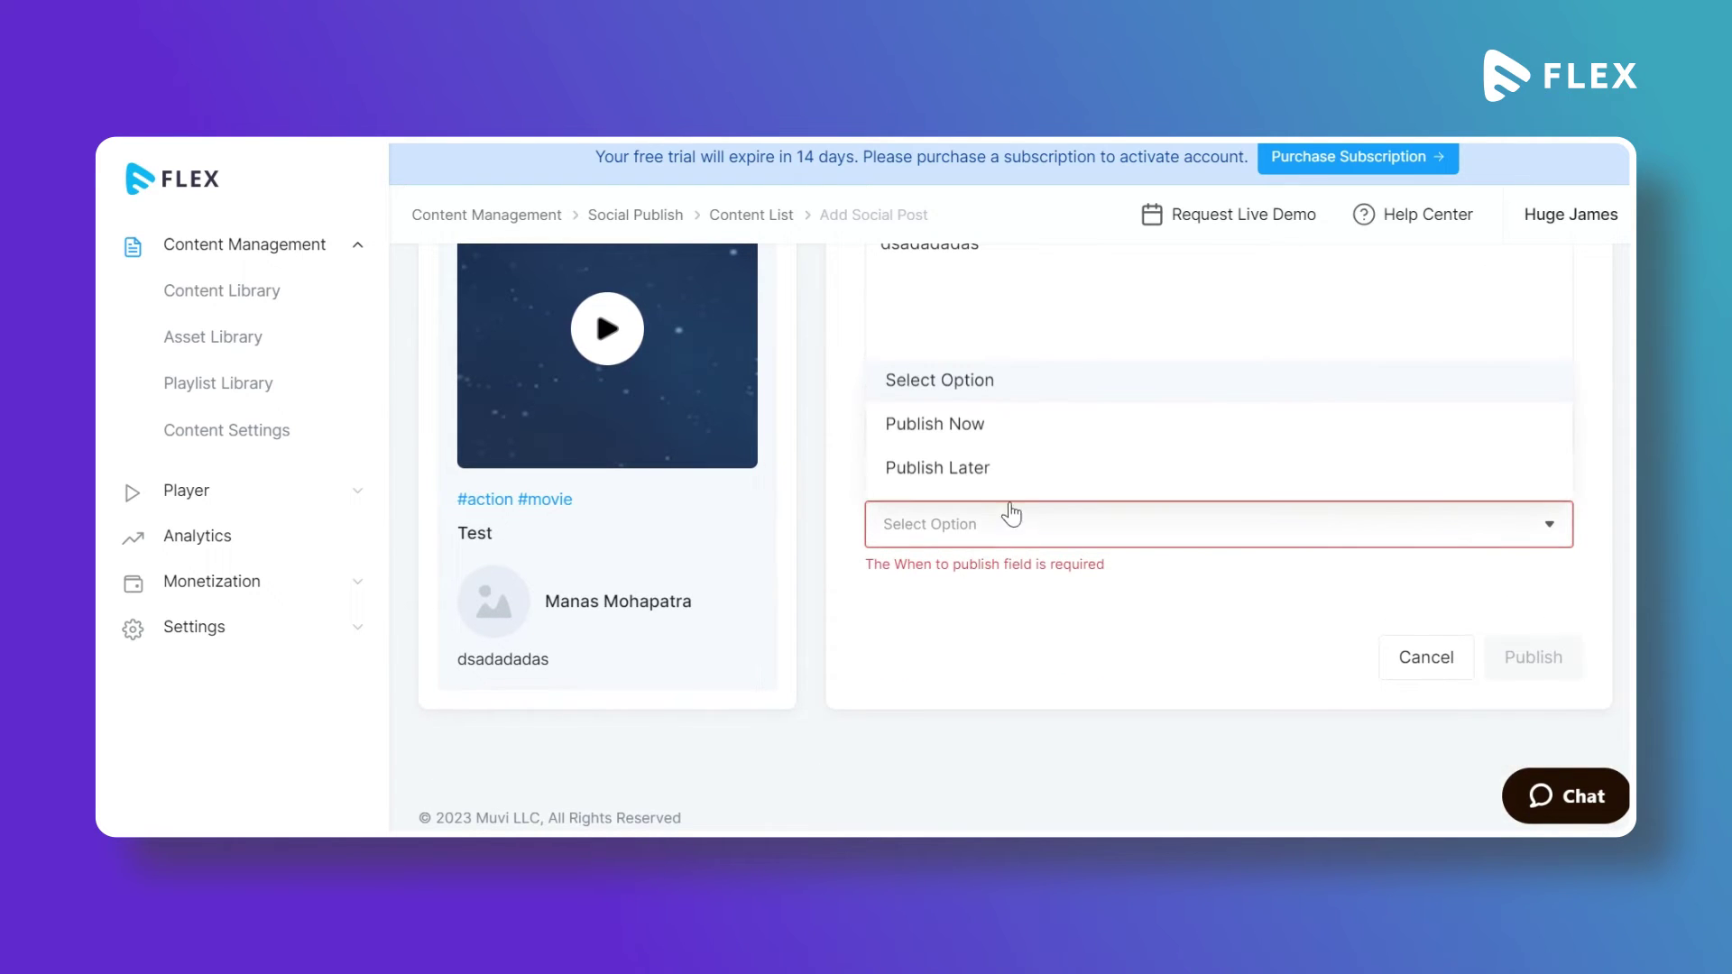
left_click(1022, 439)
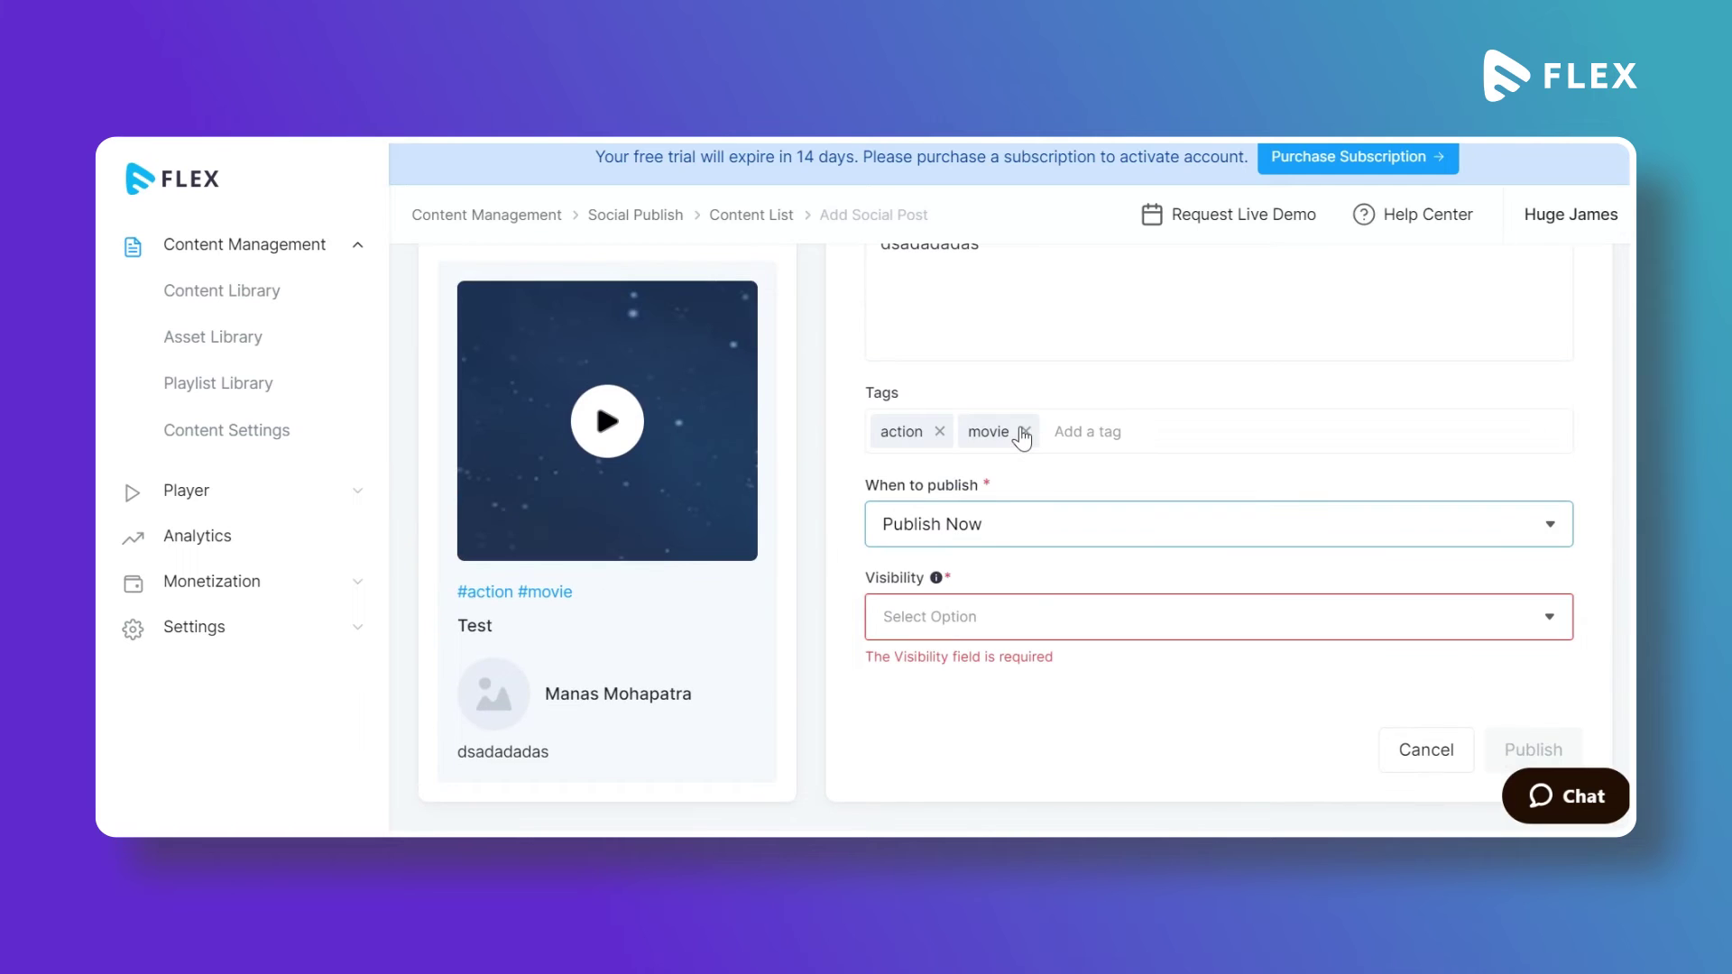
left_click(1002, 535)
left_click(999, 530)
left_click(1010, 619)
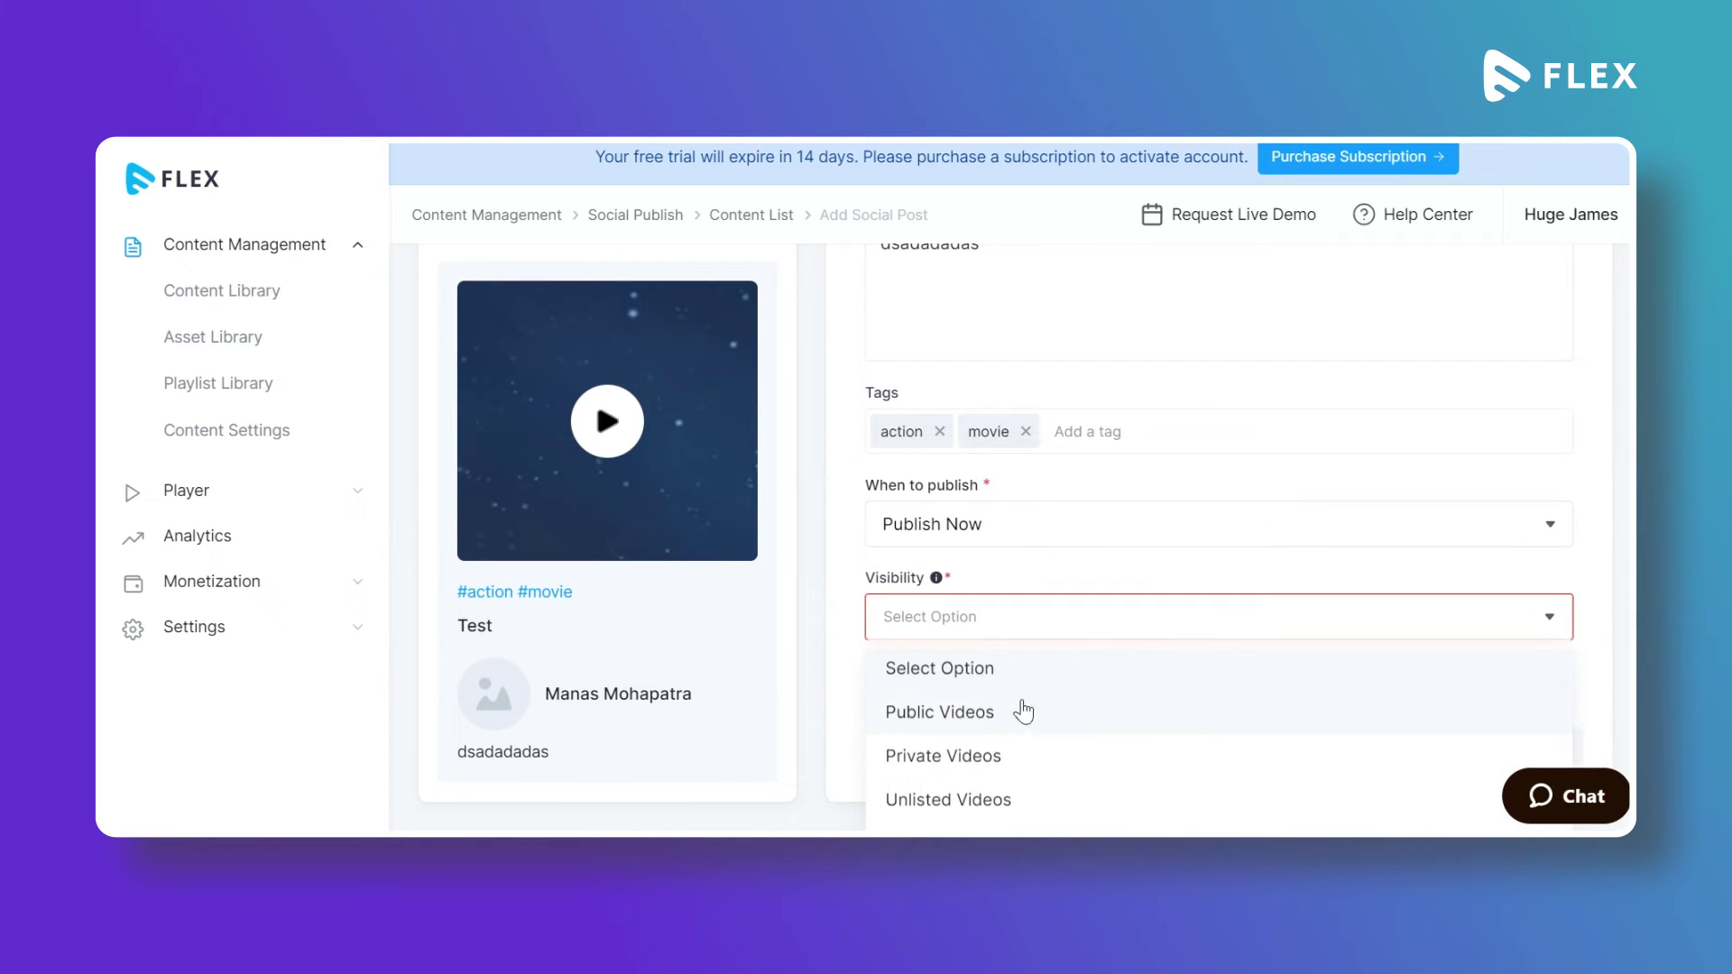
left_click(1023, 713)
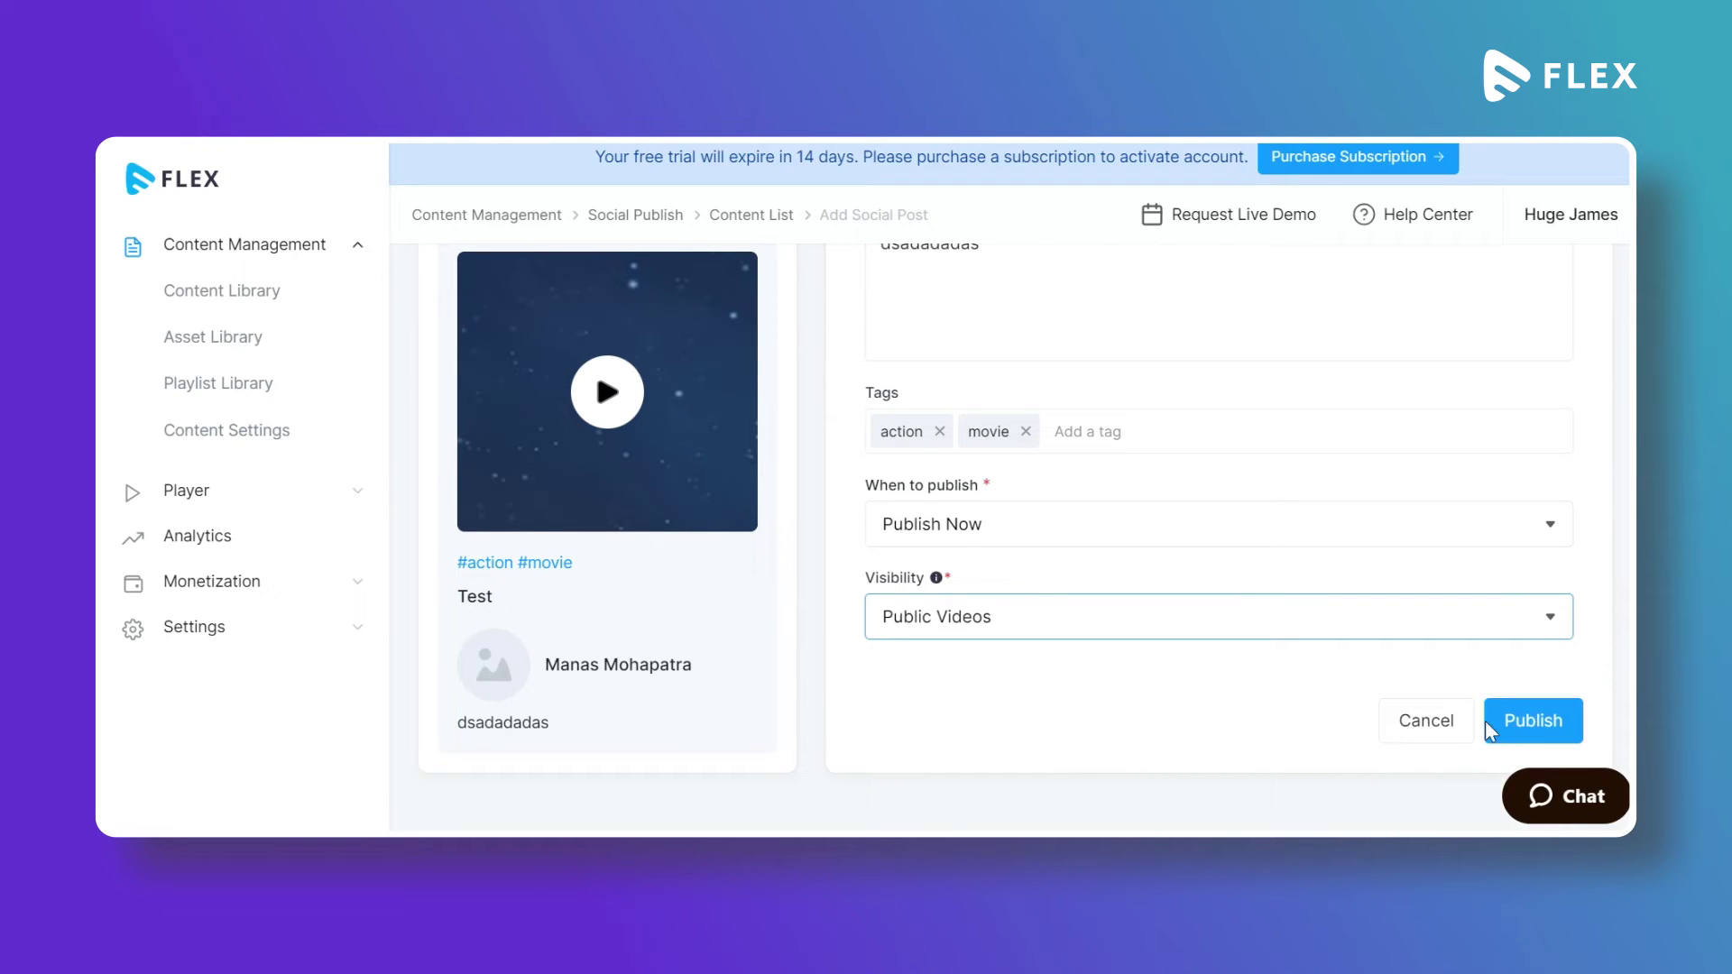
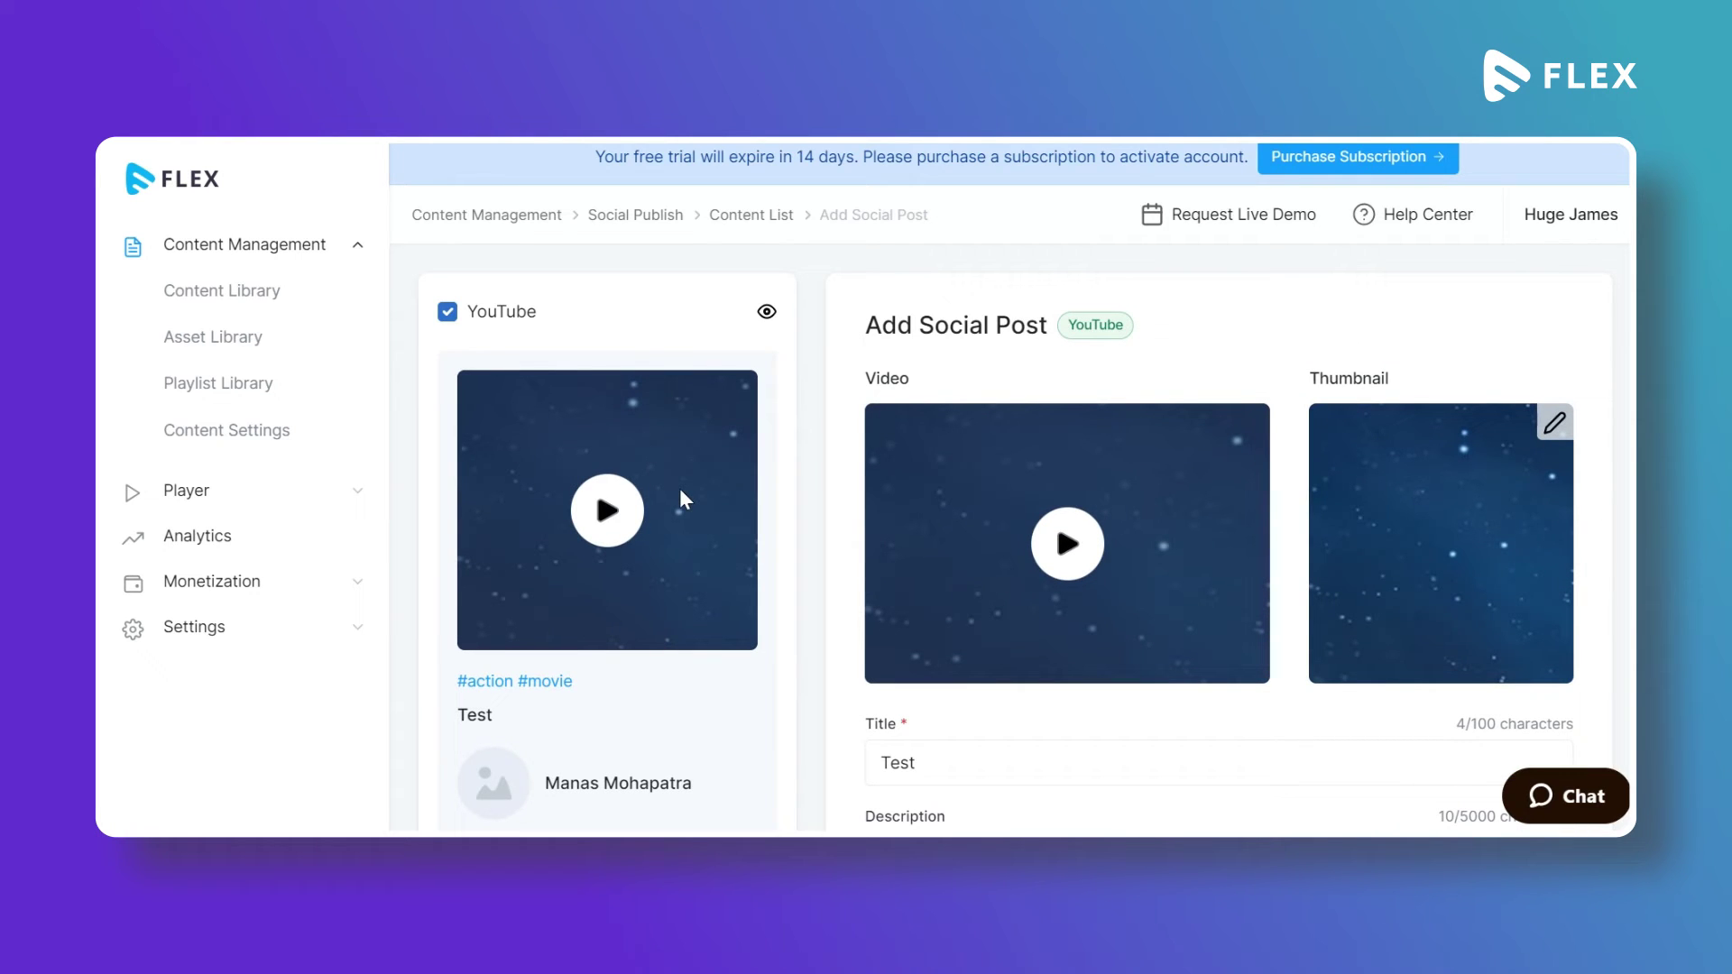
- Start a subtitle upload for PexelsVideos1482016-1710273615161.mp4 in the asset library, with Arabic as the language, and open the file selection
left_click(285, 345)
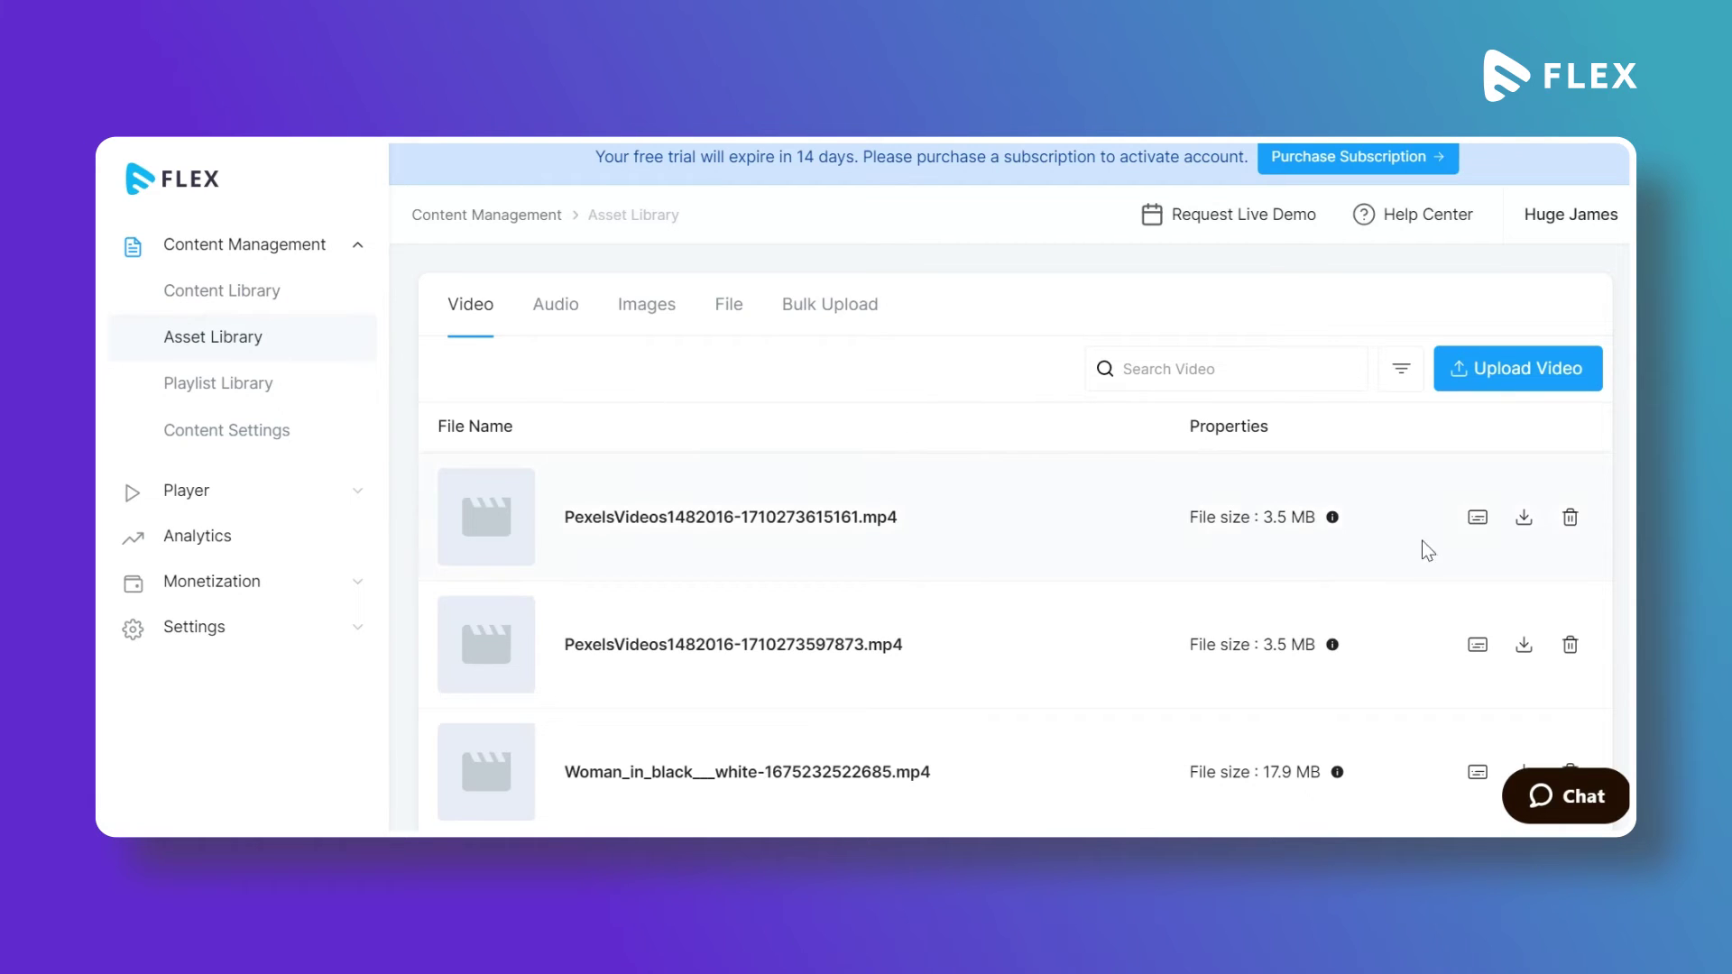
left_click(1480, 527)
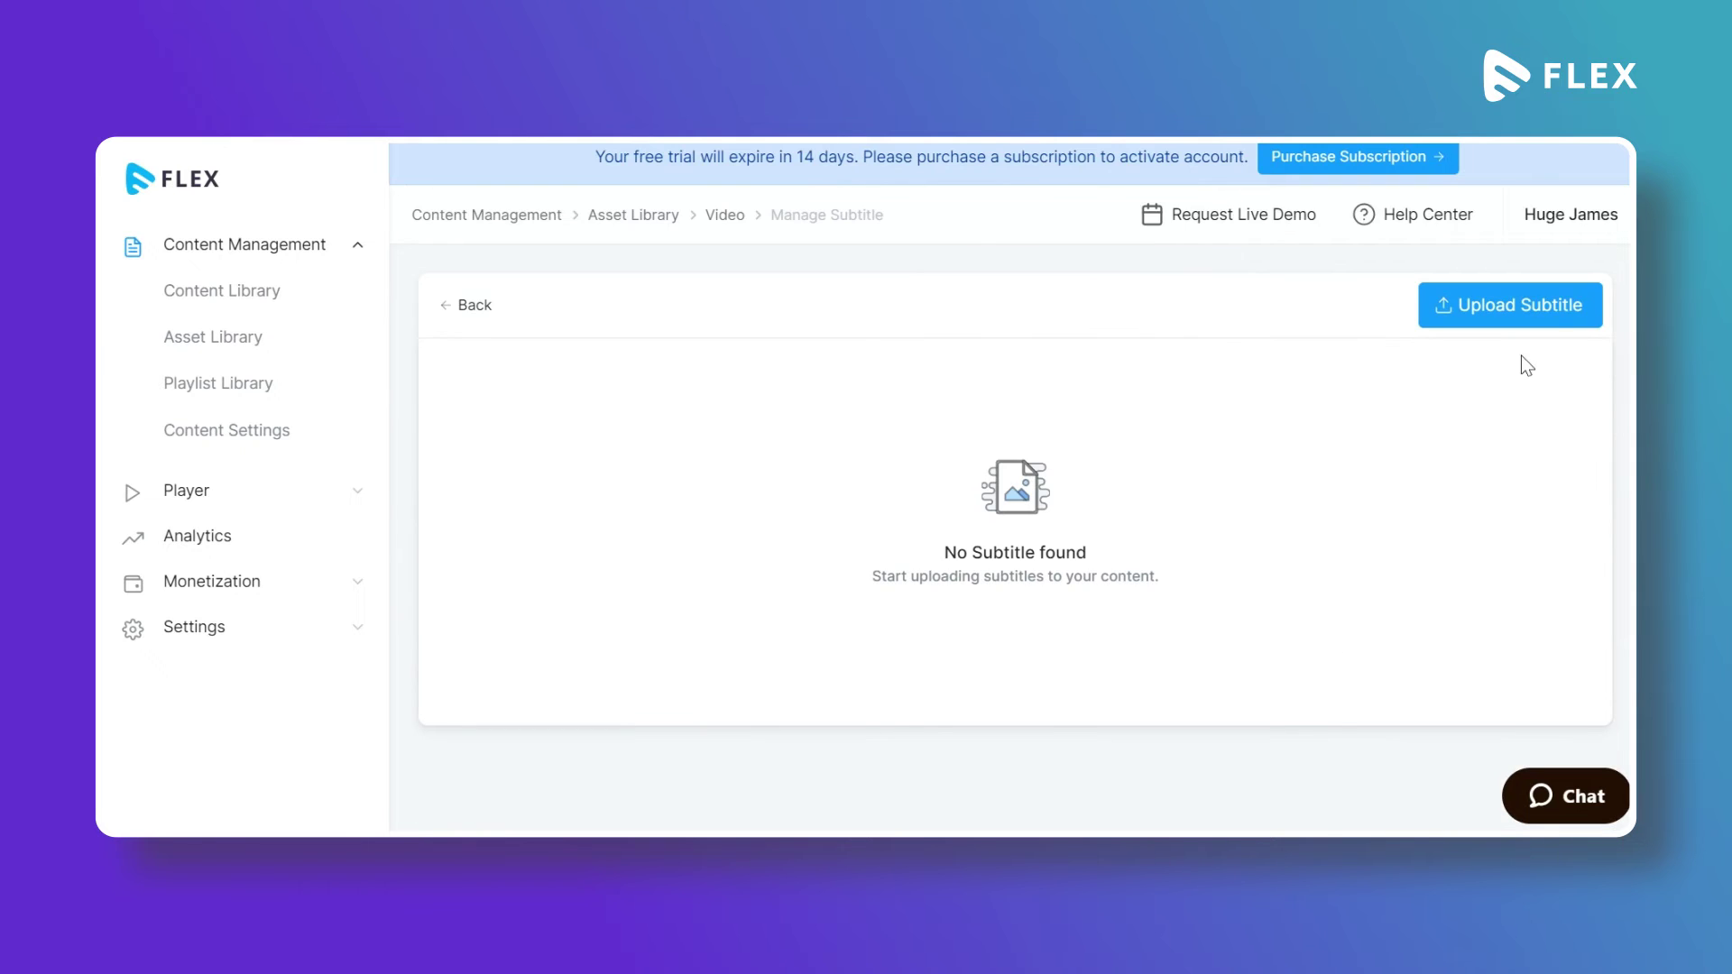
left_click(1574, 313)
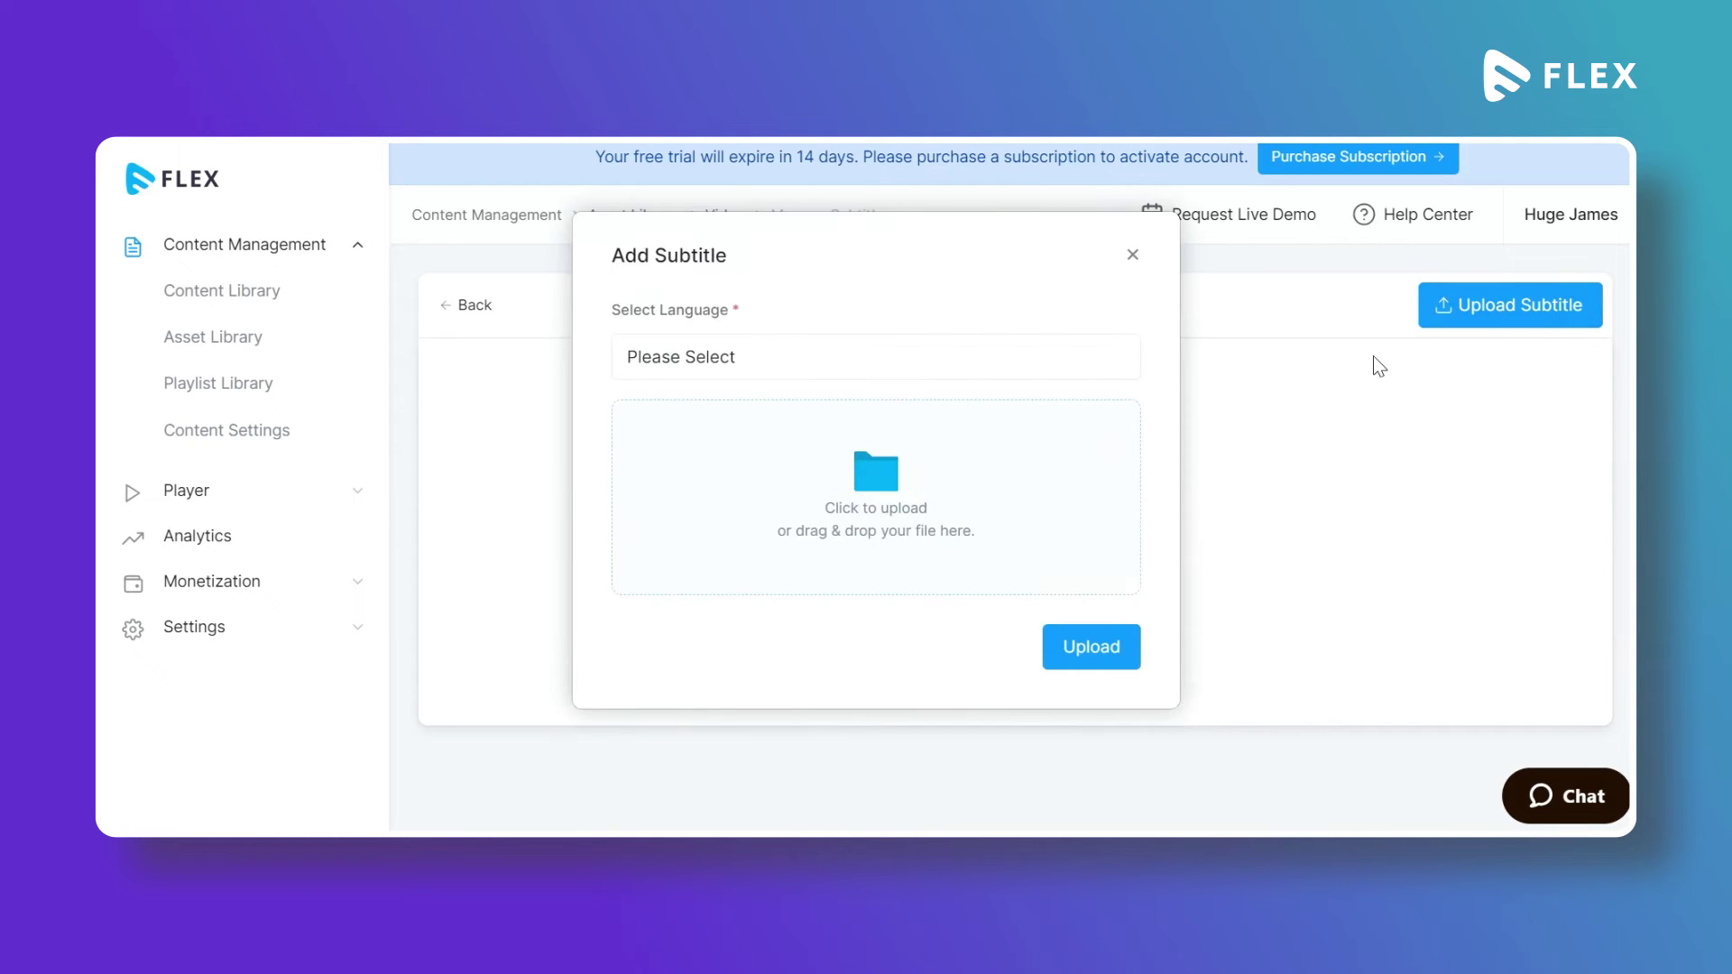
left_click(755, 354)
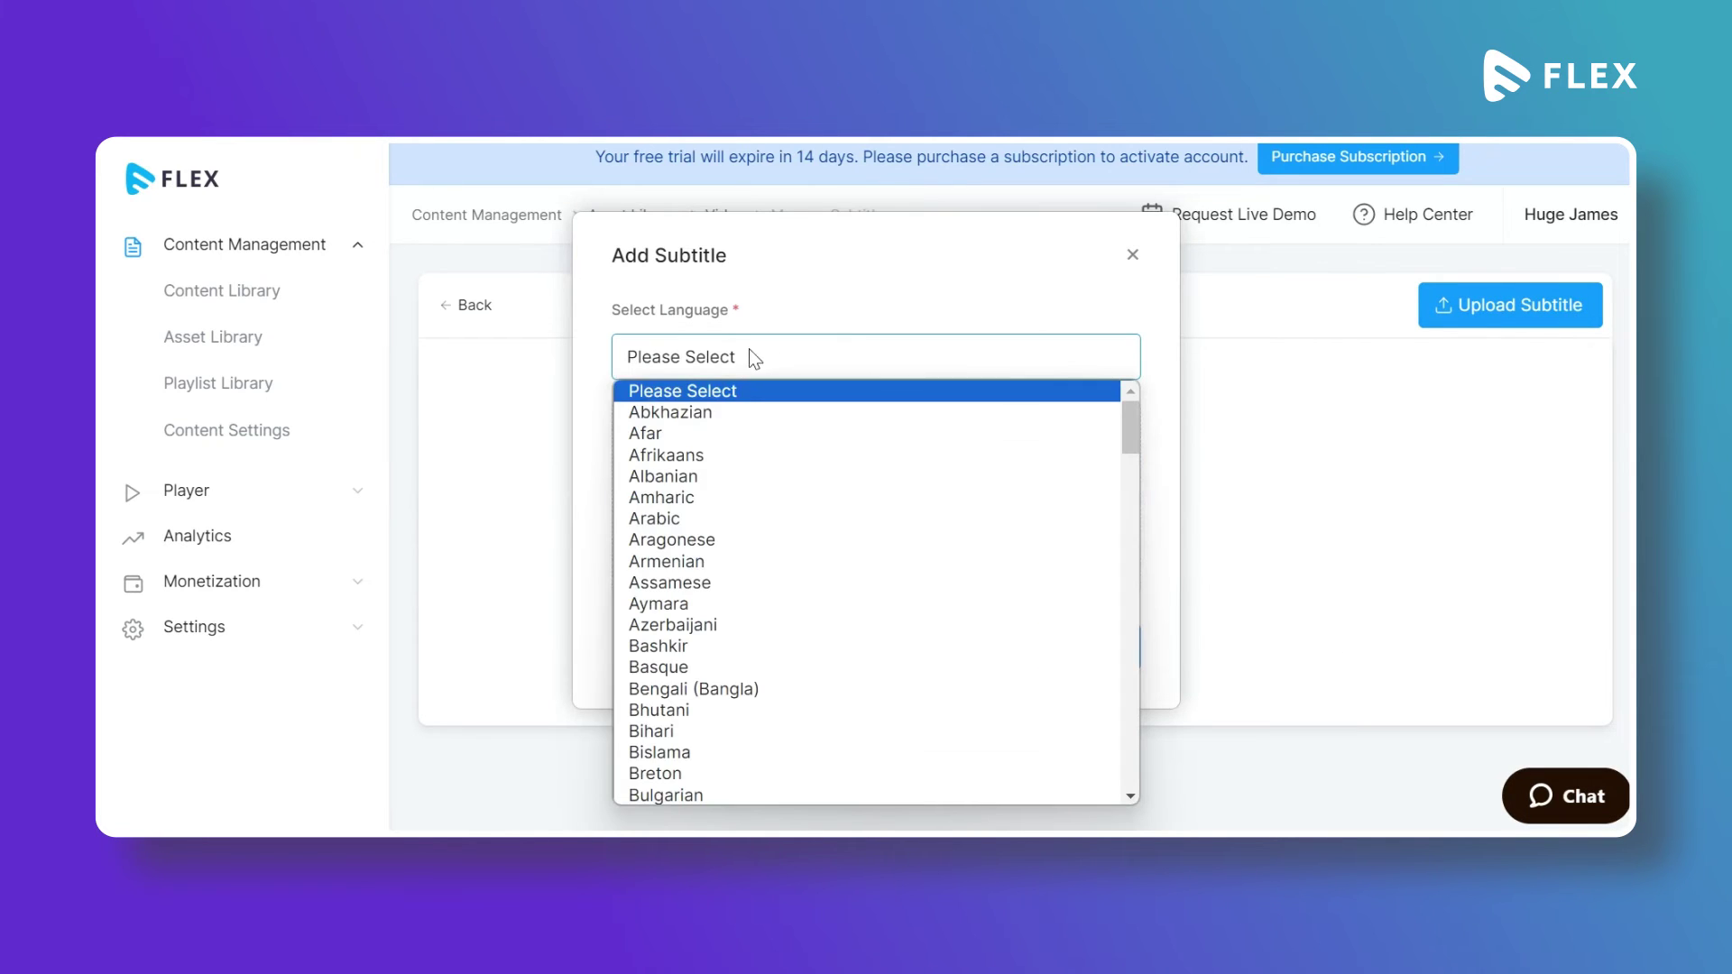
left_click(737, 519)
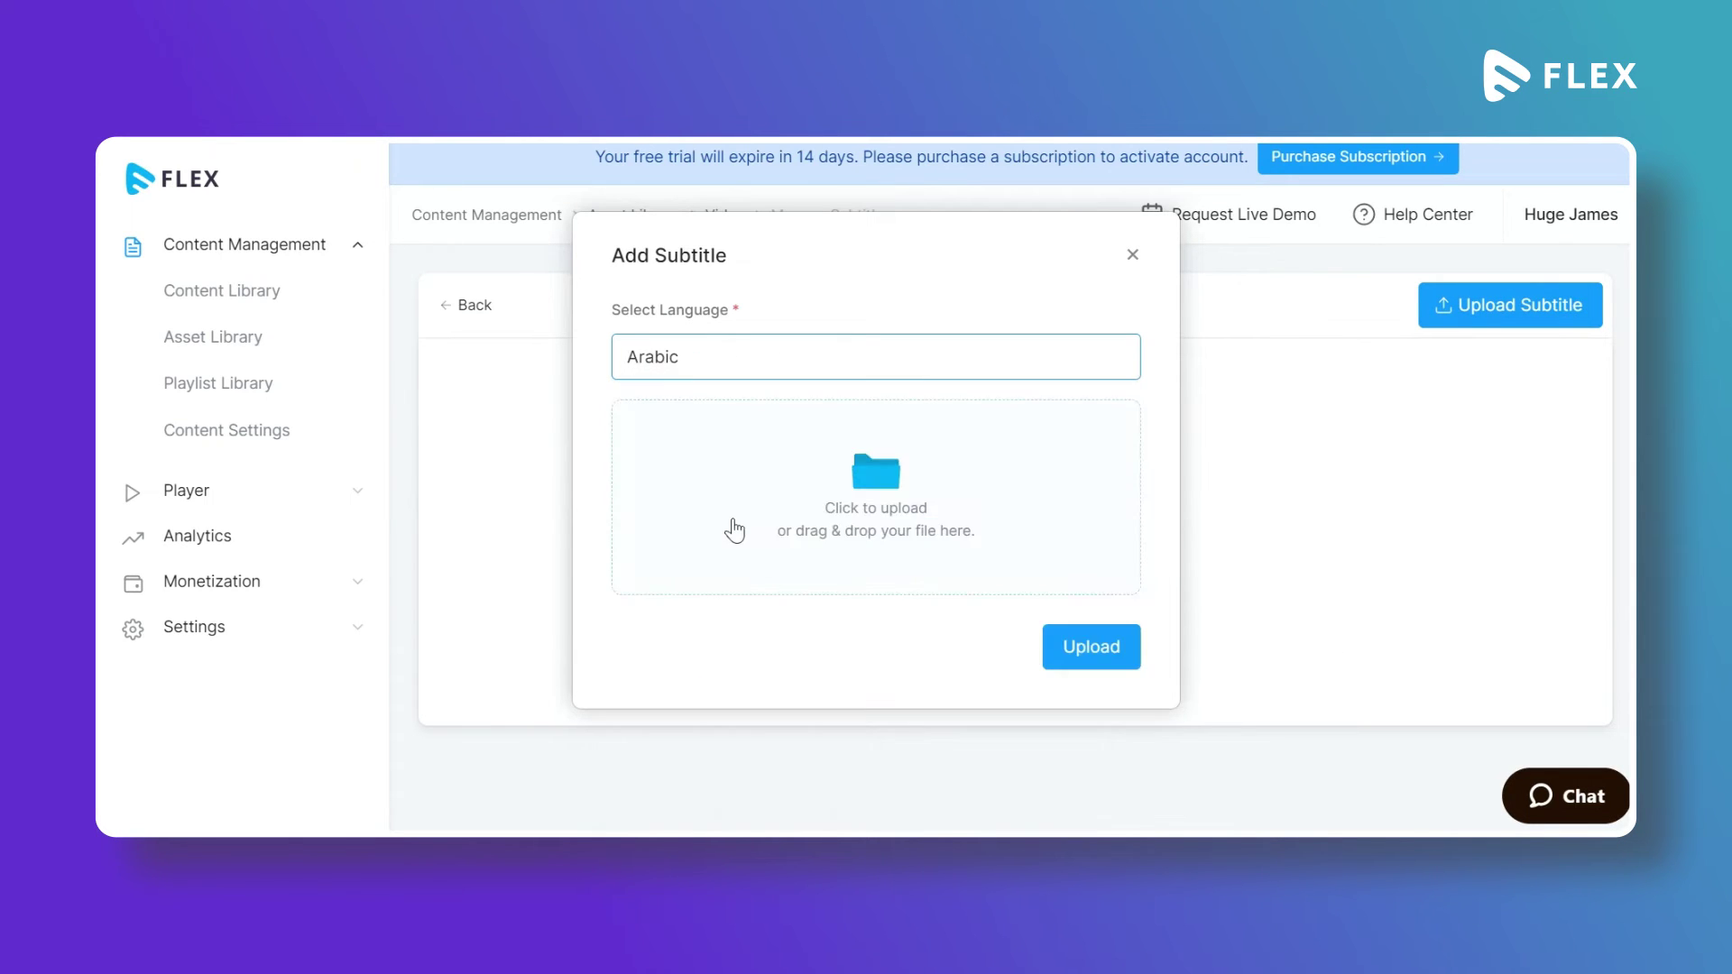
left_click(868, 475)
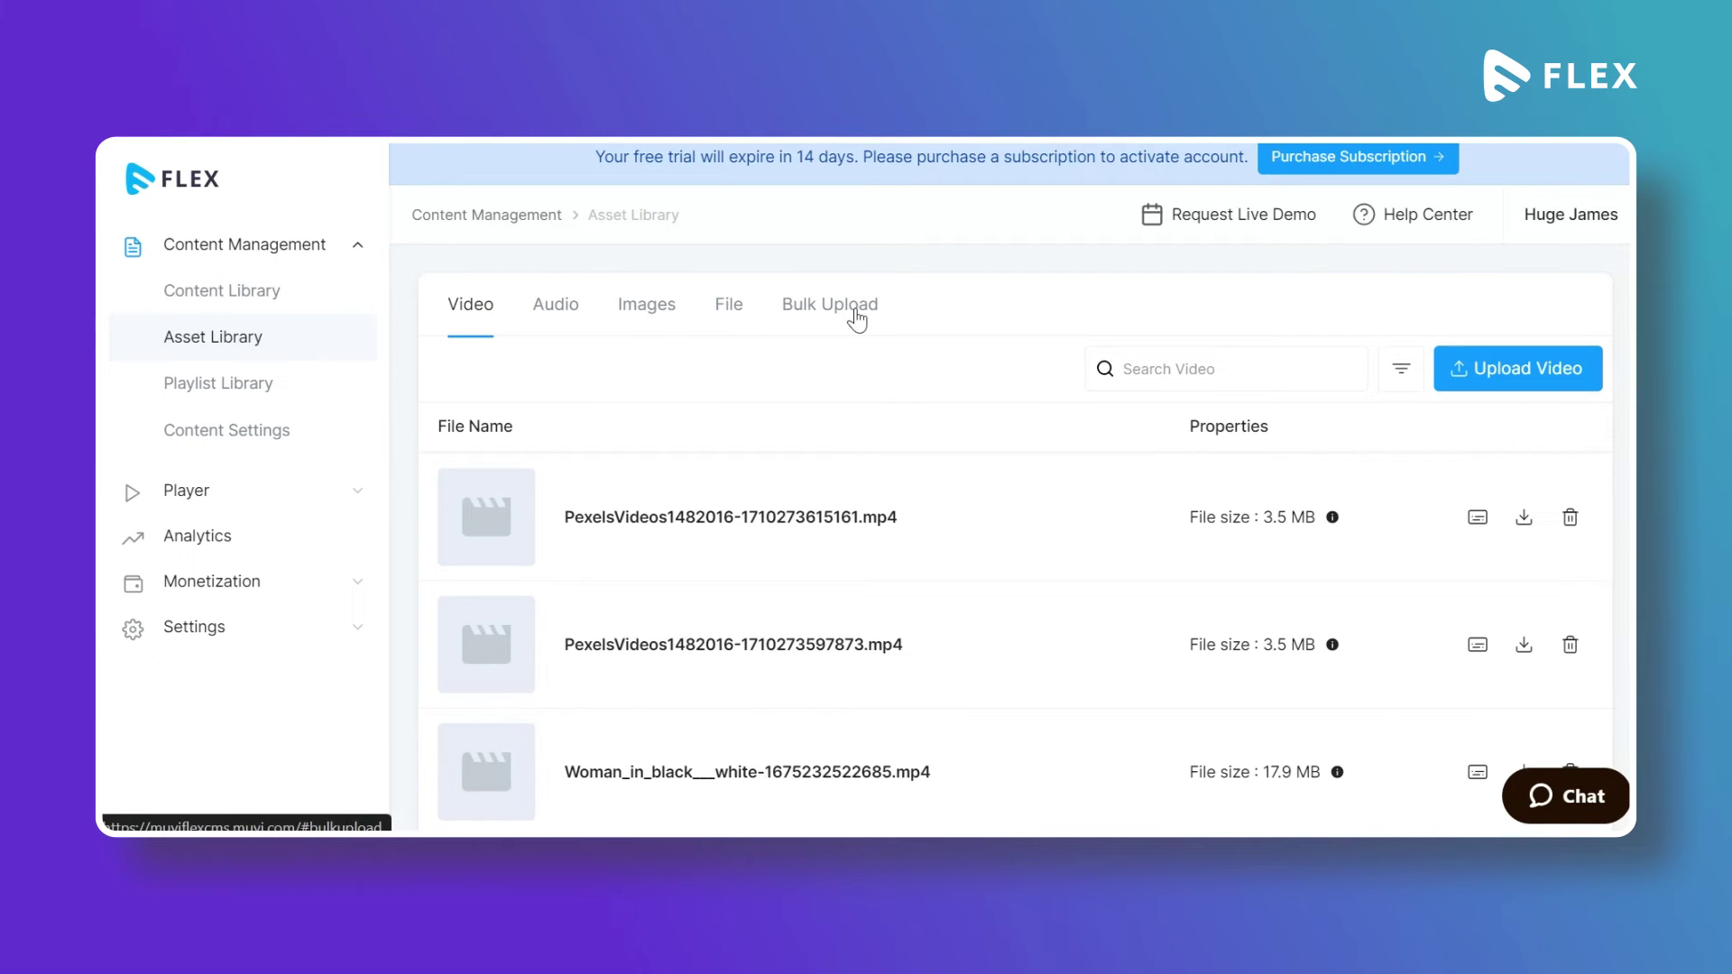
- Enable Bulk Upload for the asset library
left_click(857, 317)
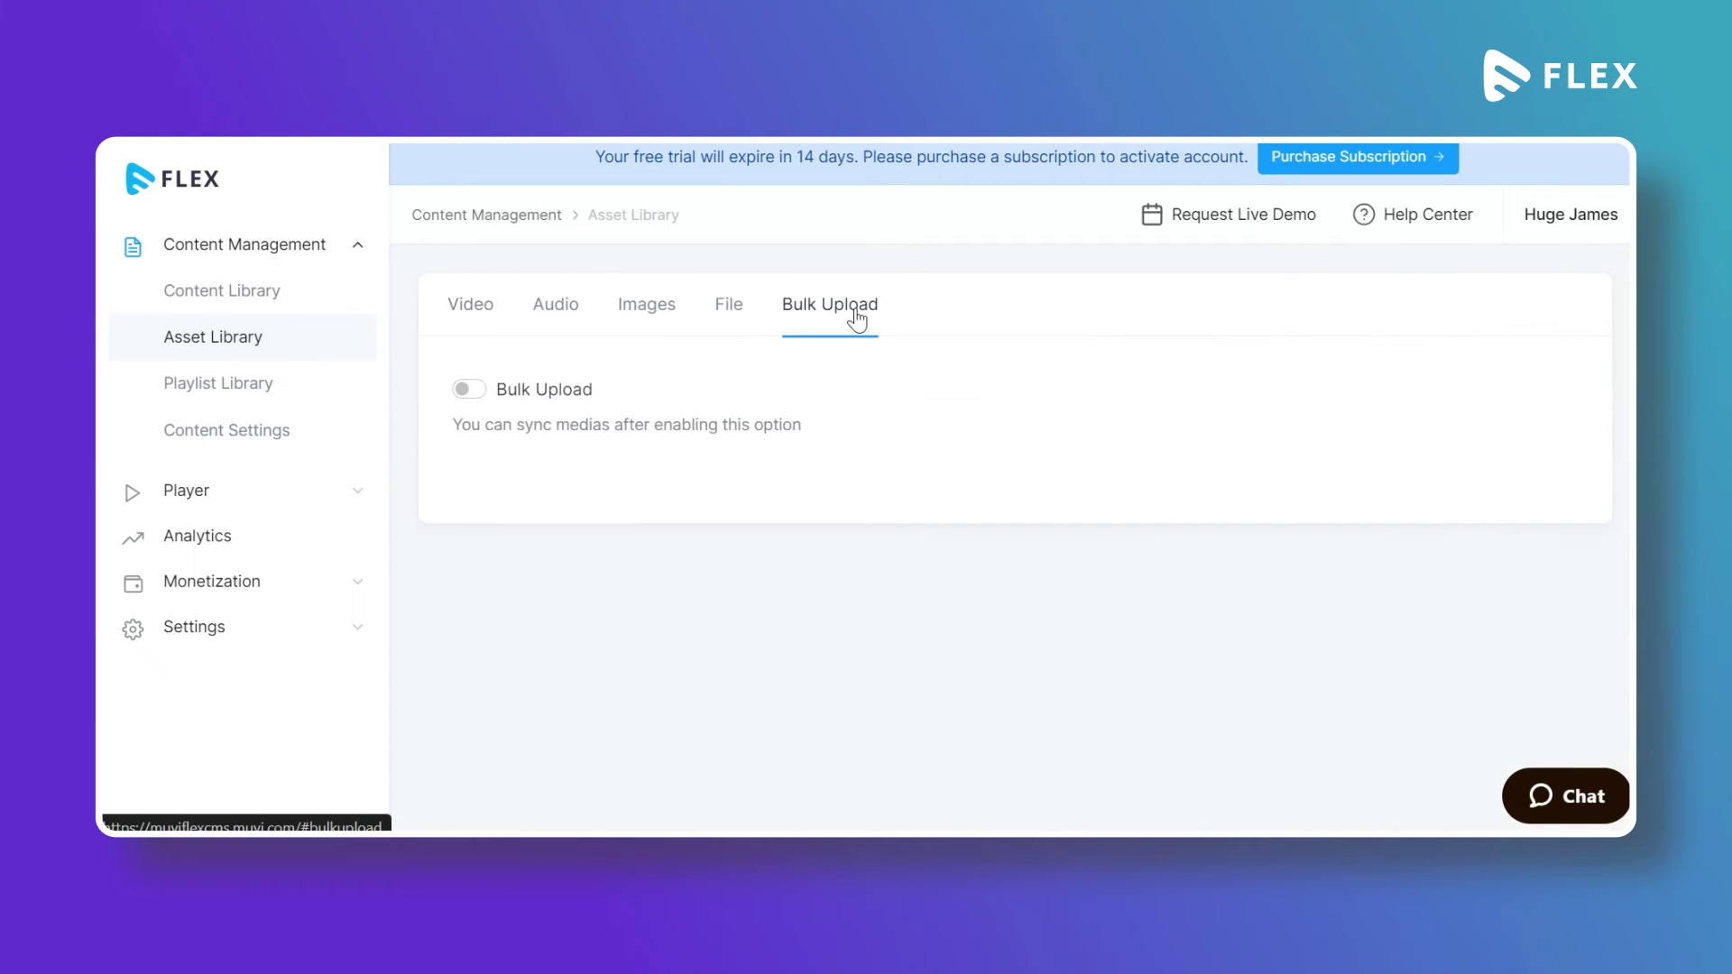
left_click(464, 392)
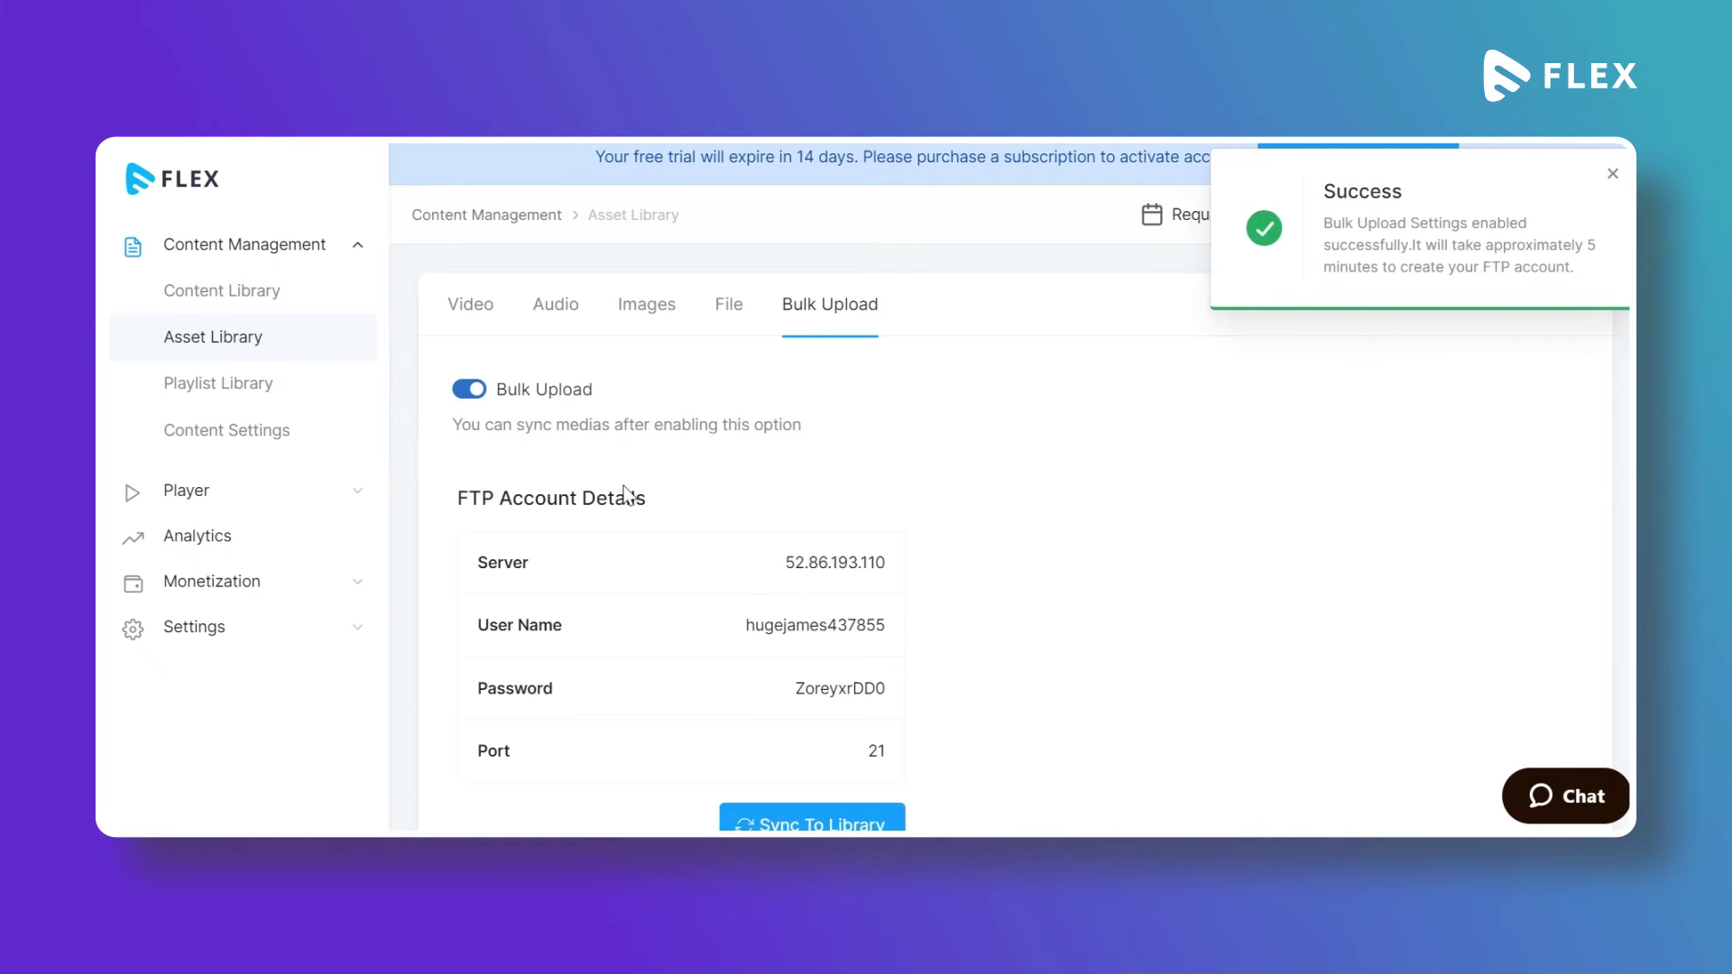
- Review the FTP account details and the library sync option for bulk upload in the asset library
scroll(652, 493, "down", 2)
left_click_drag(458, 375, 987, 632)
left_click(1027, 521)
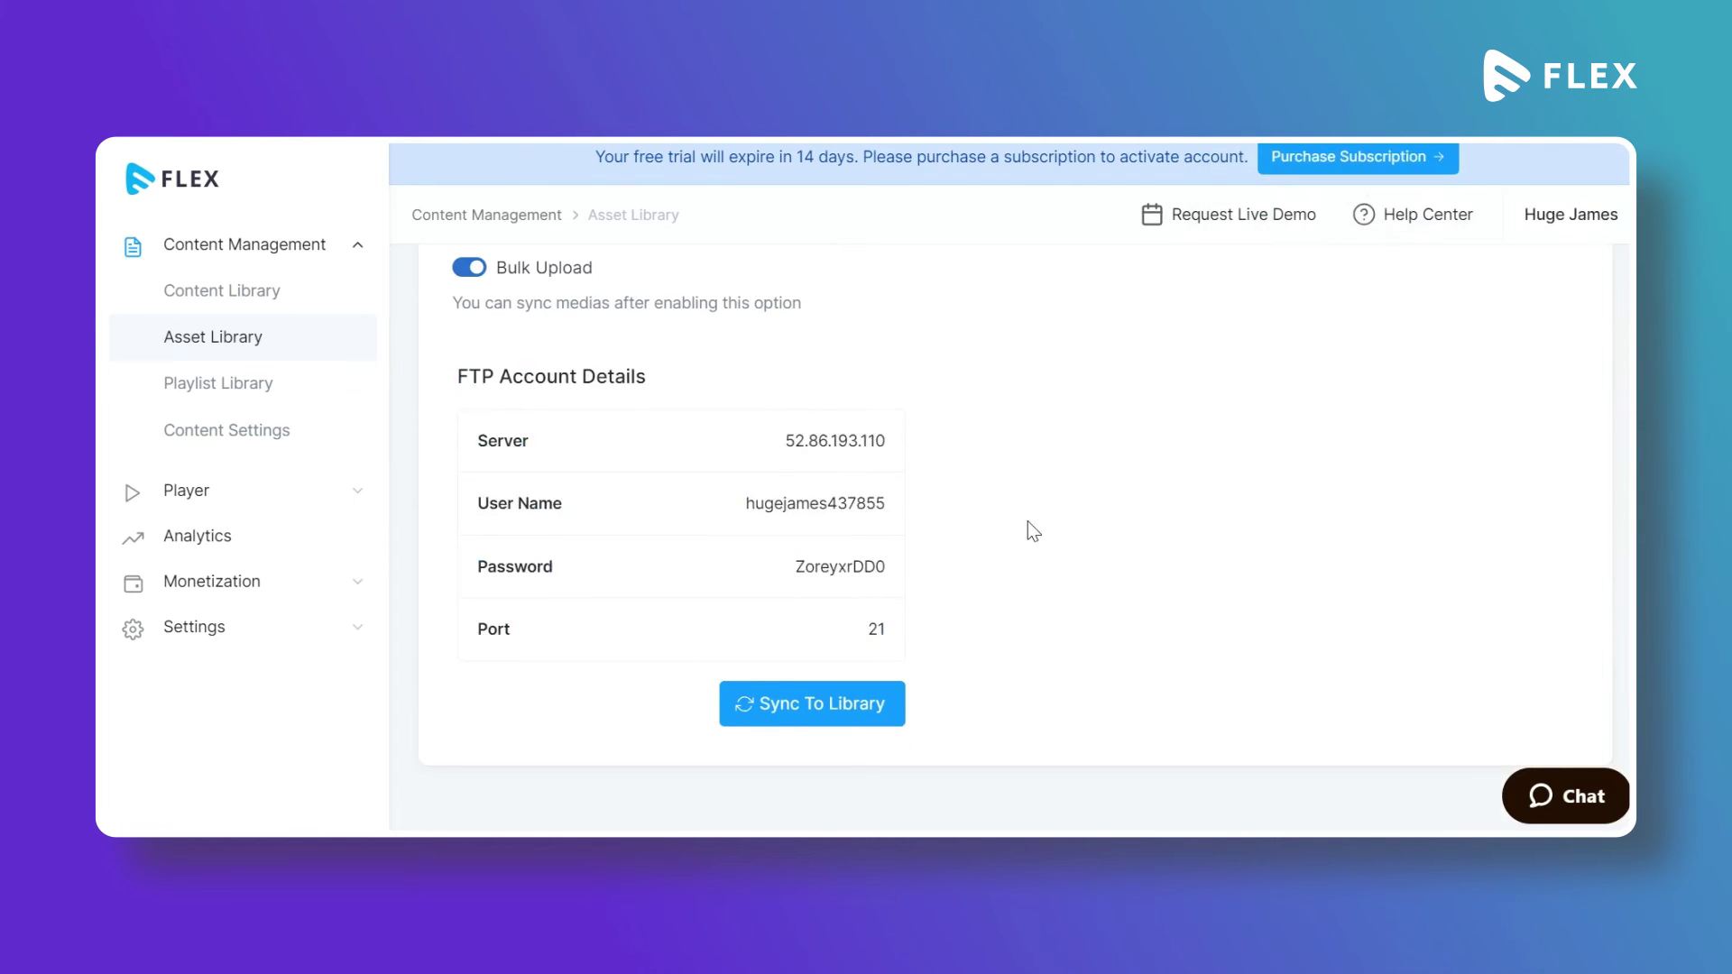
scroll(993, 505, "up", 2)
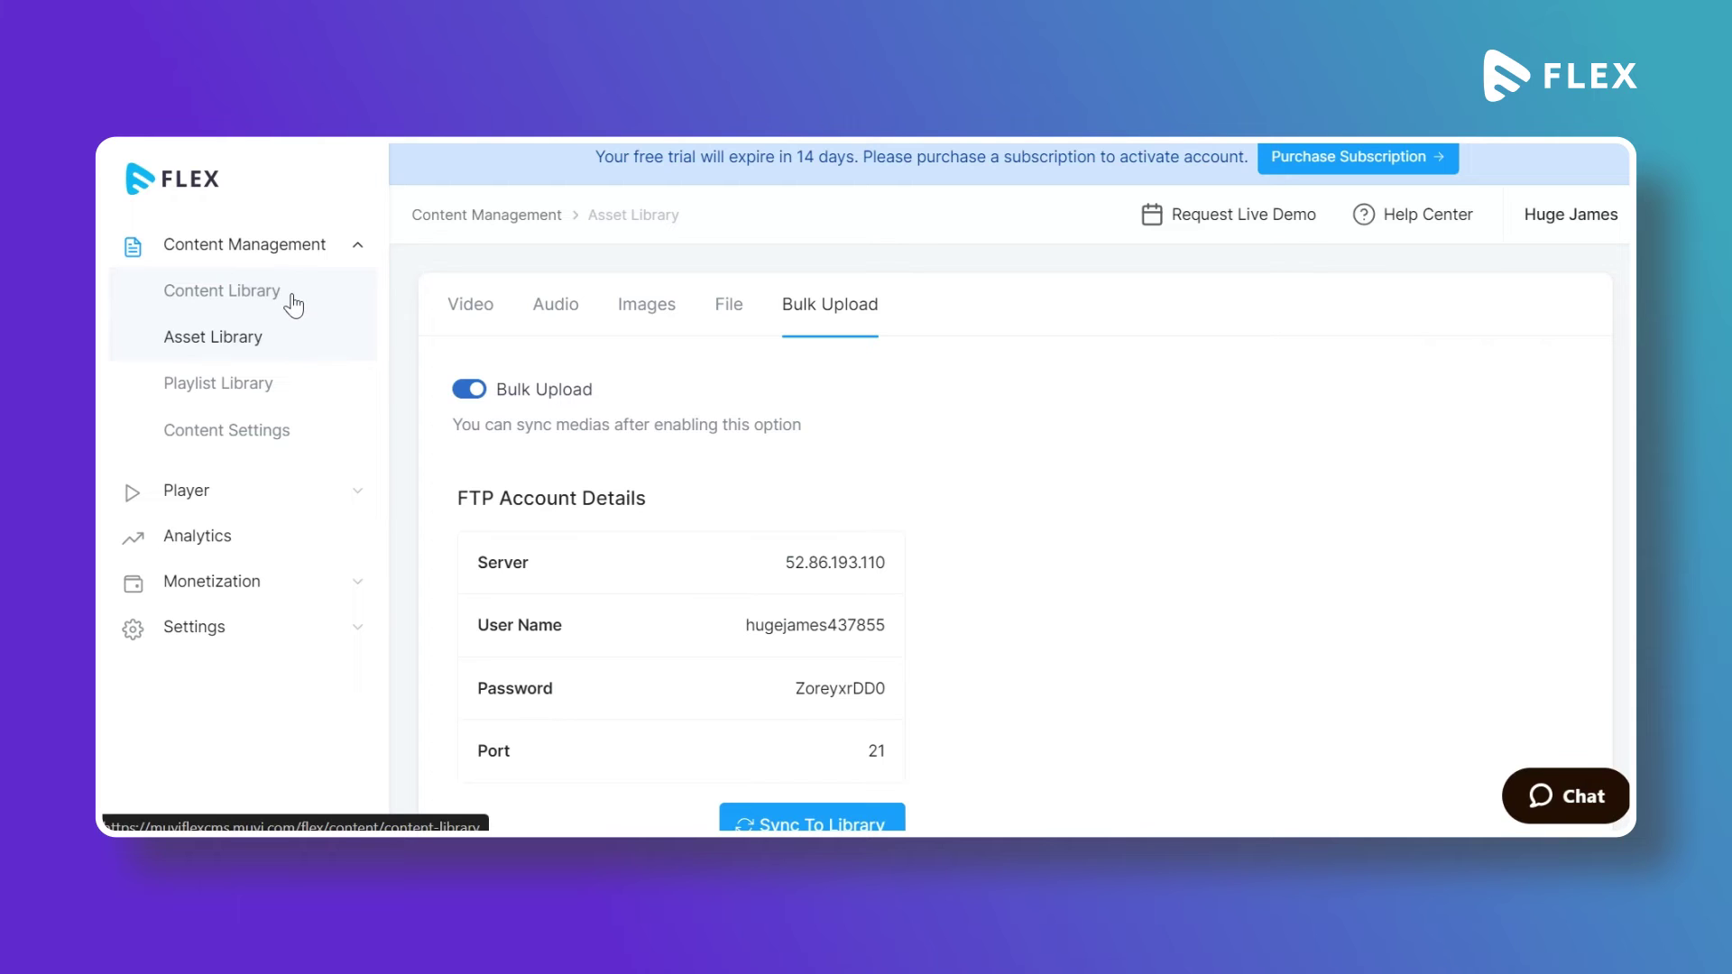
- Open a new playlist form in the playlist library and review its type options, detail fields and playlist items
left_click(299, 401)
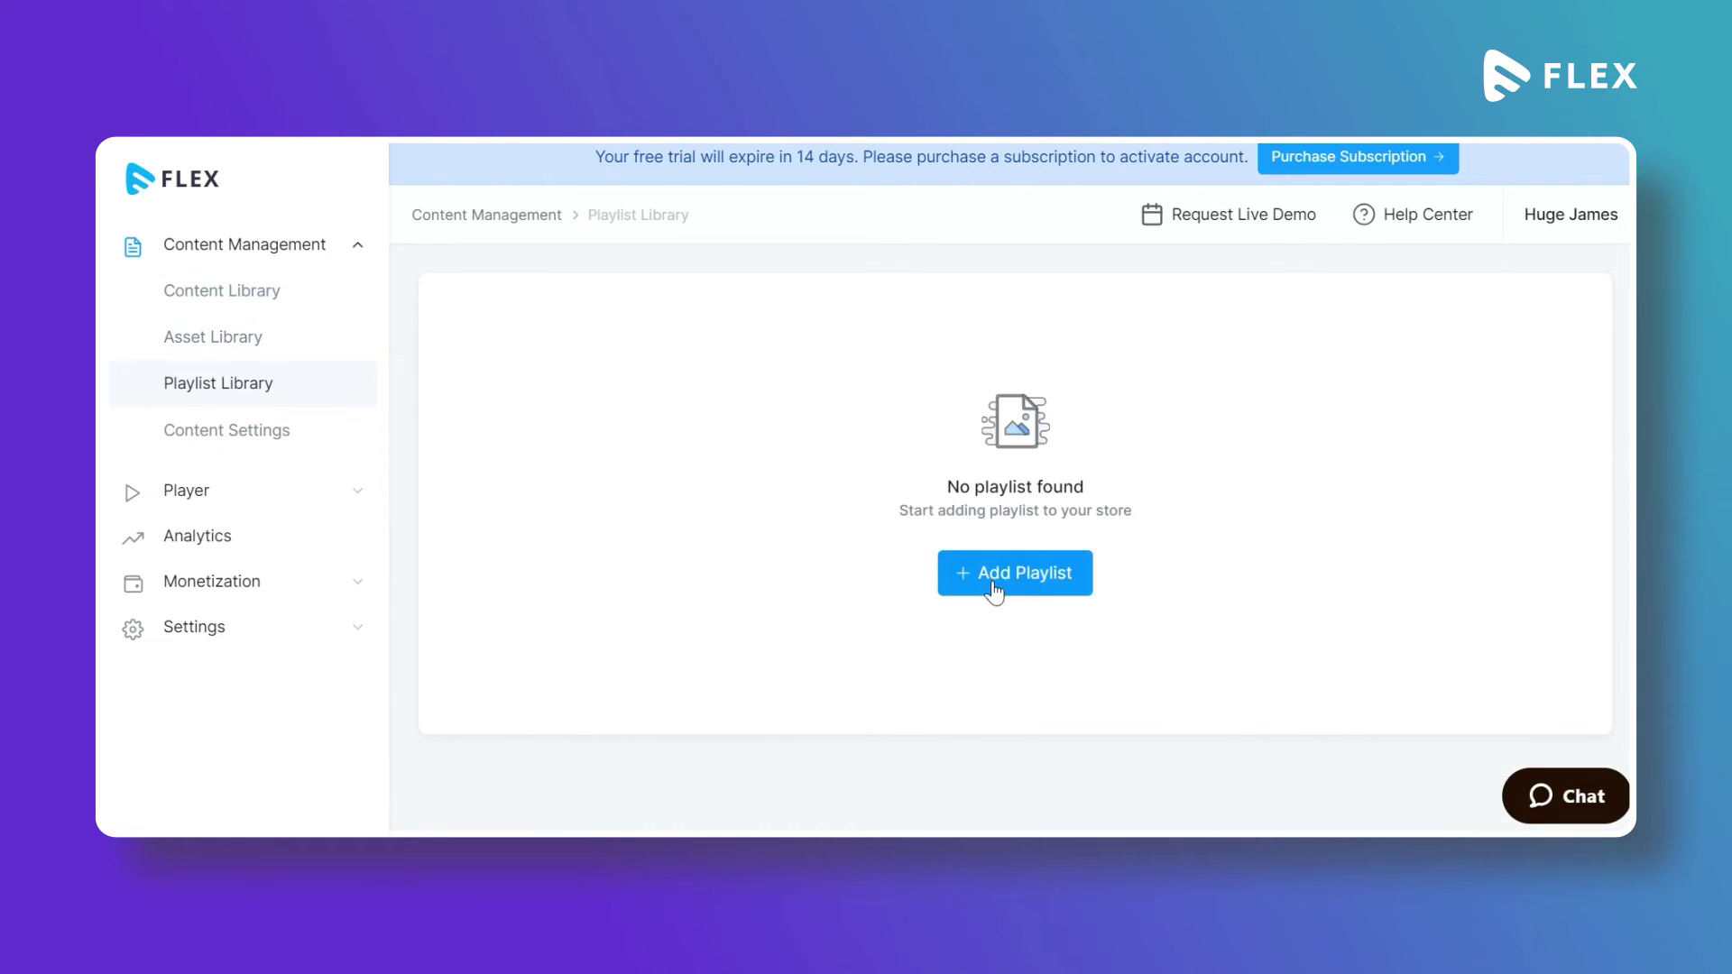
left_click(992, 581)
left_click(781, 477)
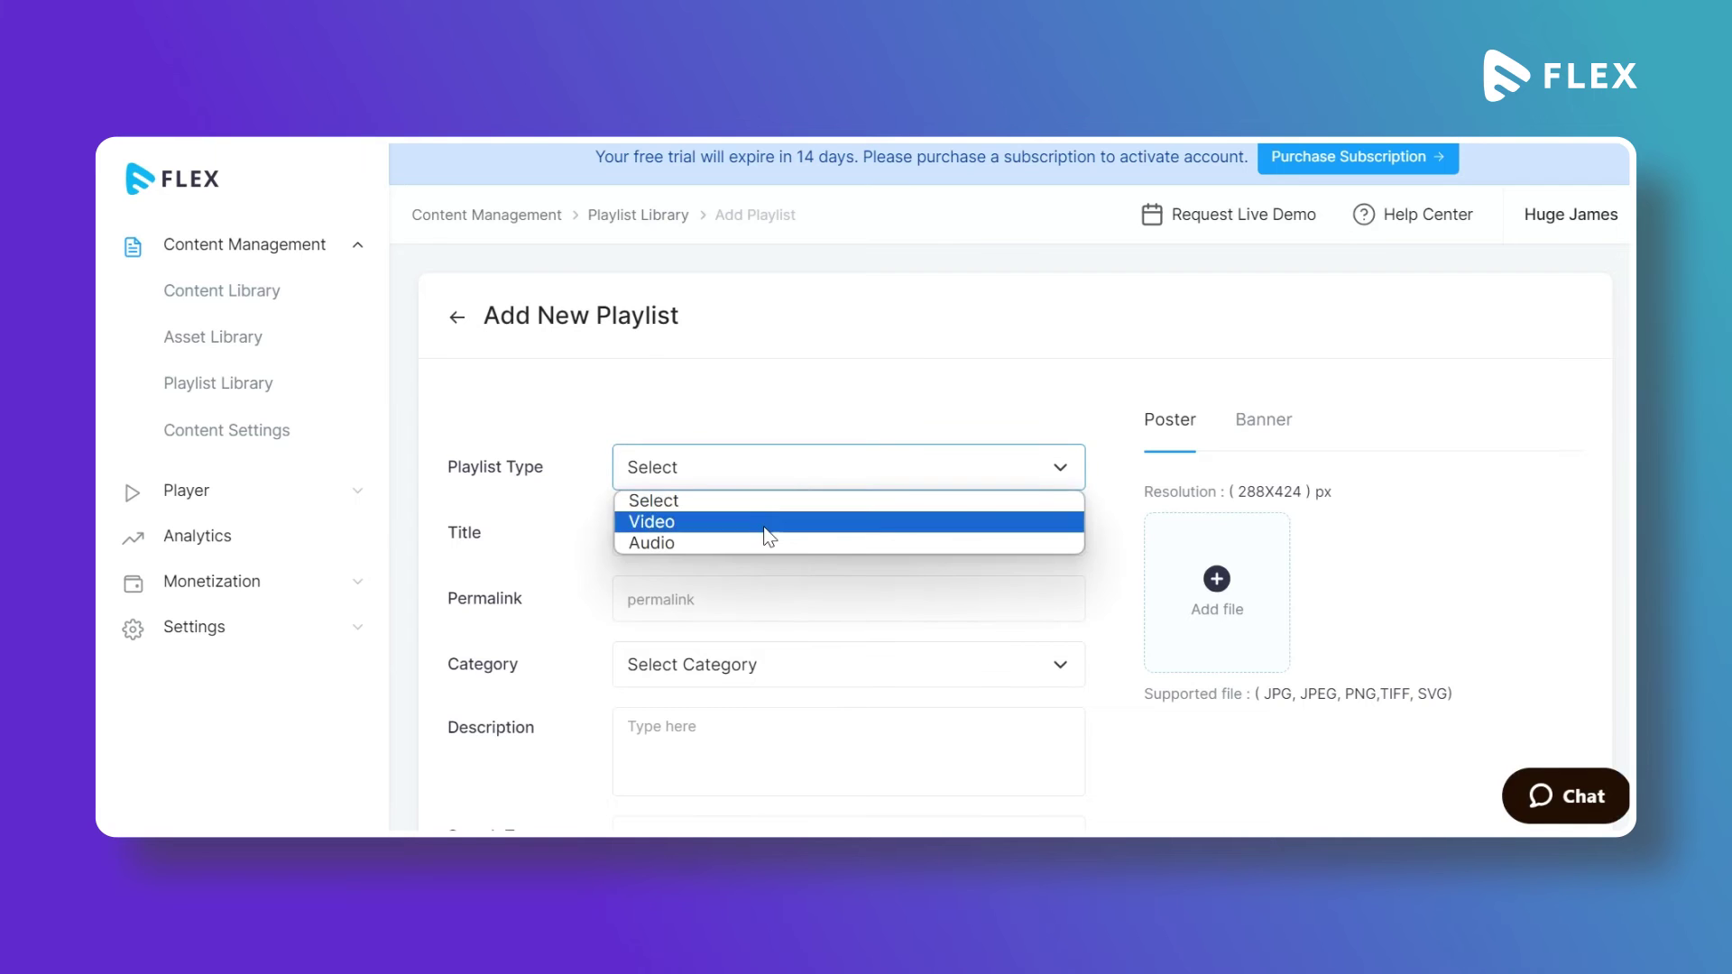
left_click(776, 512)
scroll(805, 502, "down", 3)
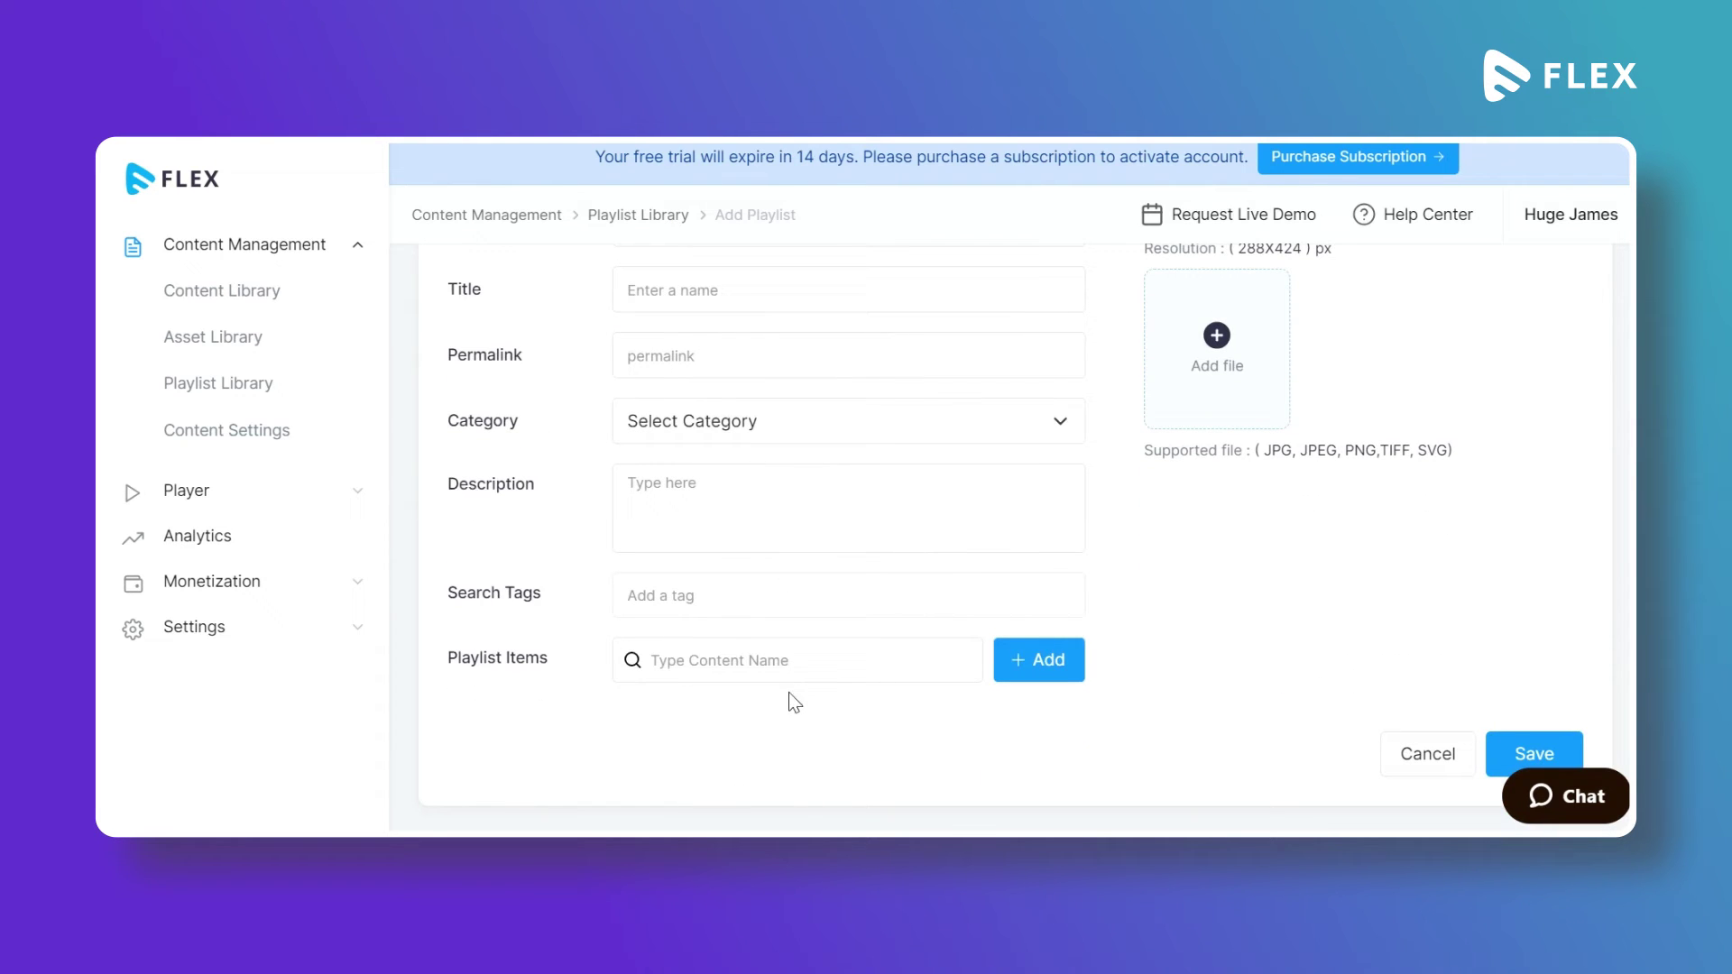
scroll(791, 682, "up", 3)
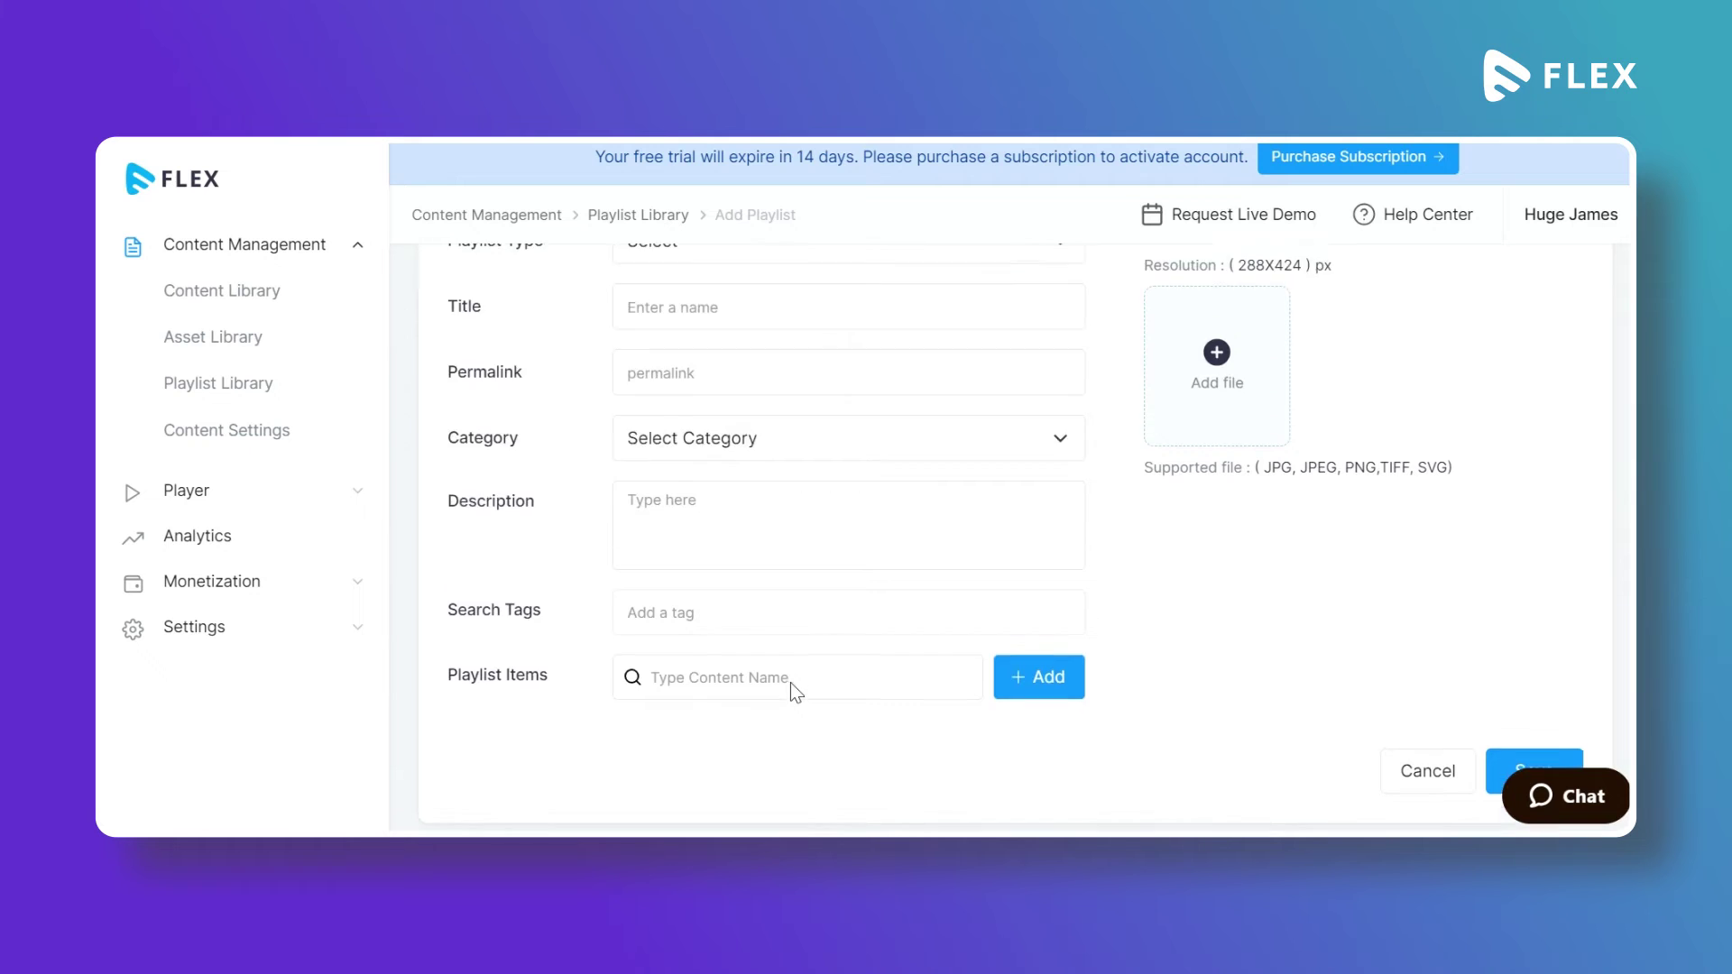
- Enable Geo Restrictions in the content settings and review the website blocking and geo block category options
left_click(276, 430)
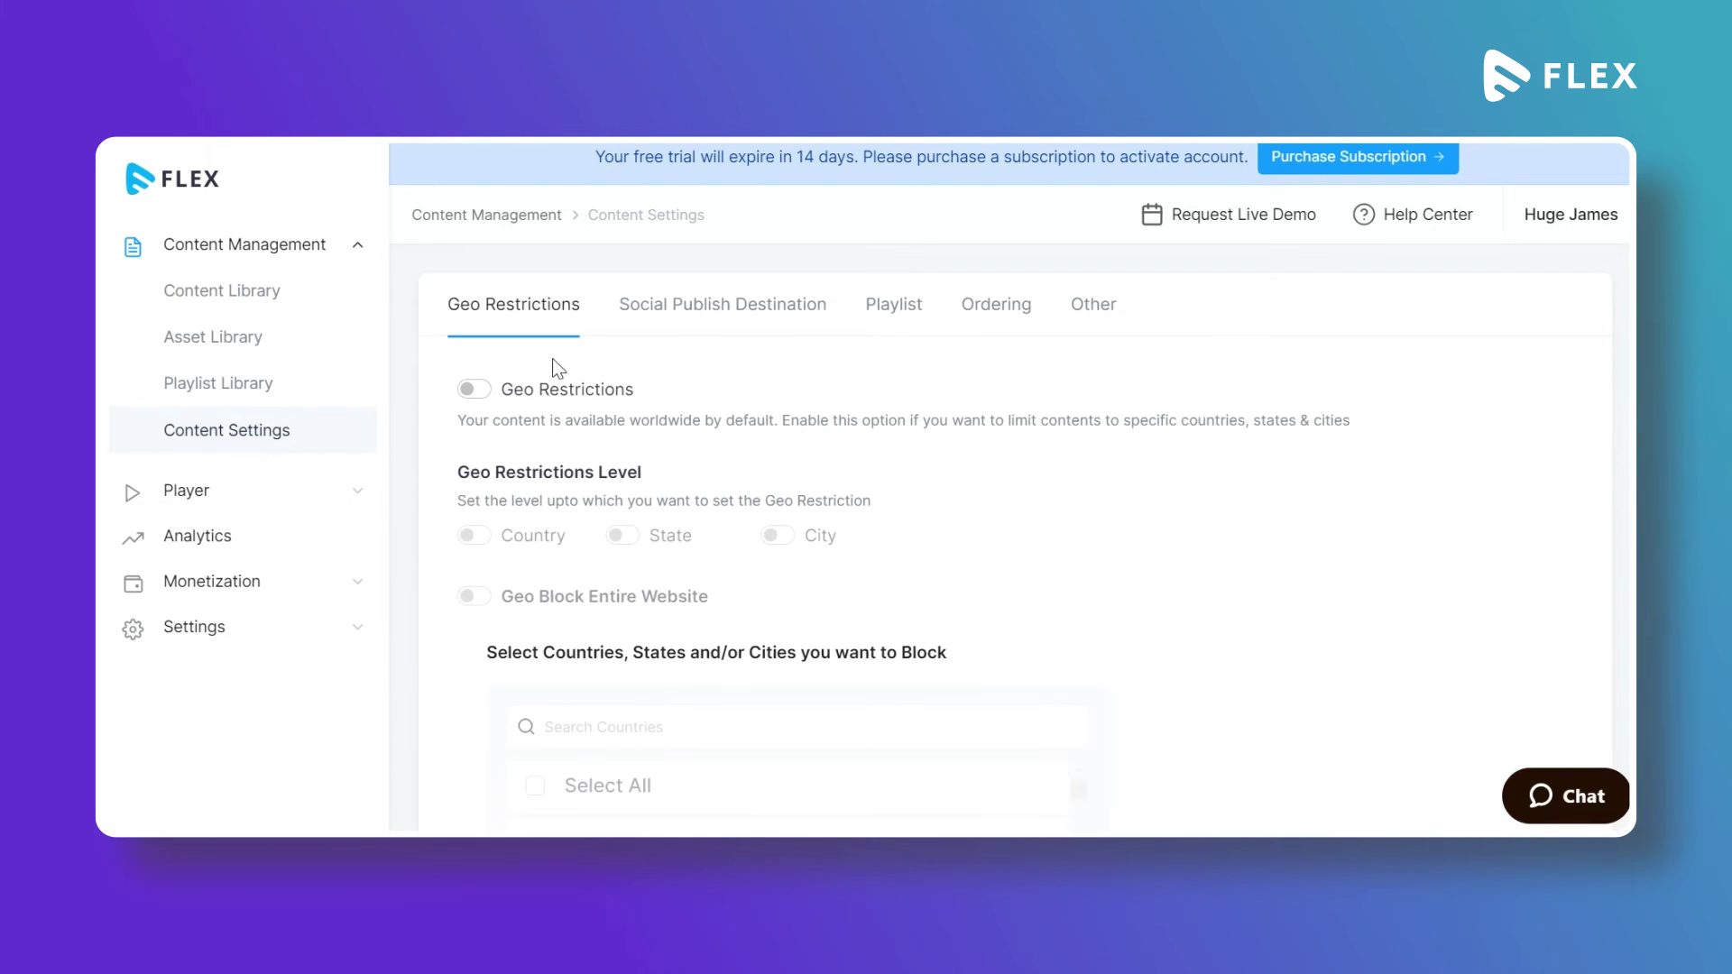
left_click(476, 389)
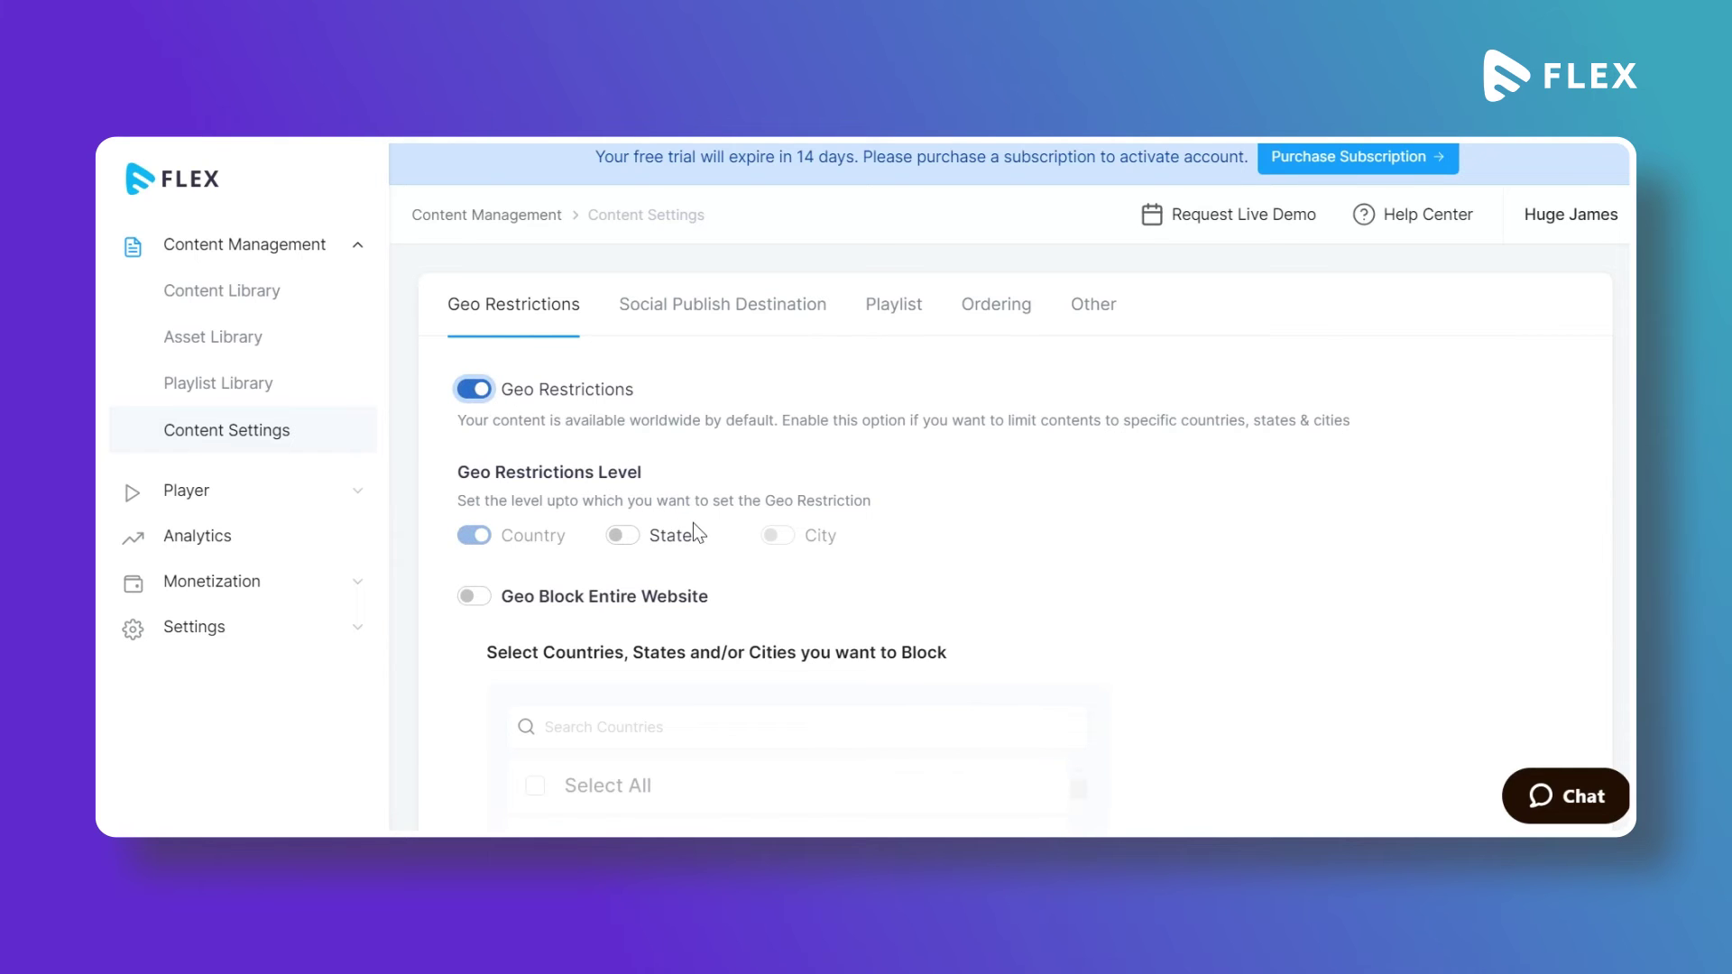
scroll(693, 522, "down", 1)
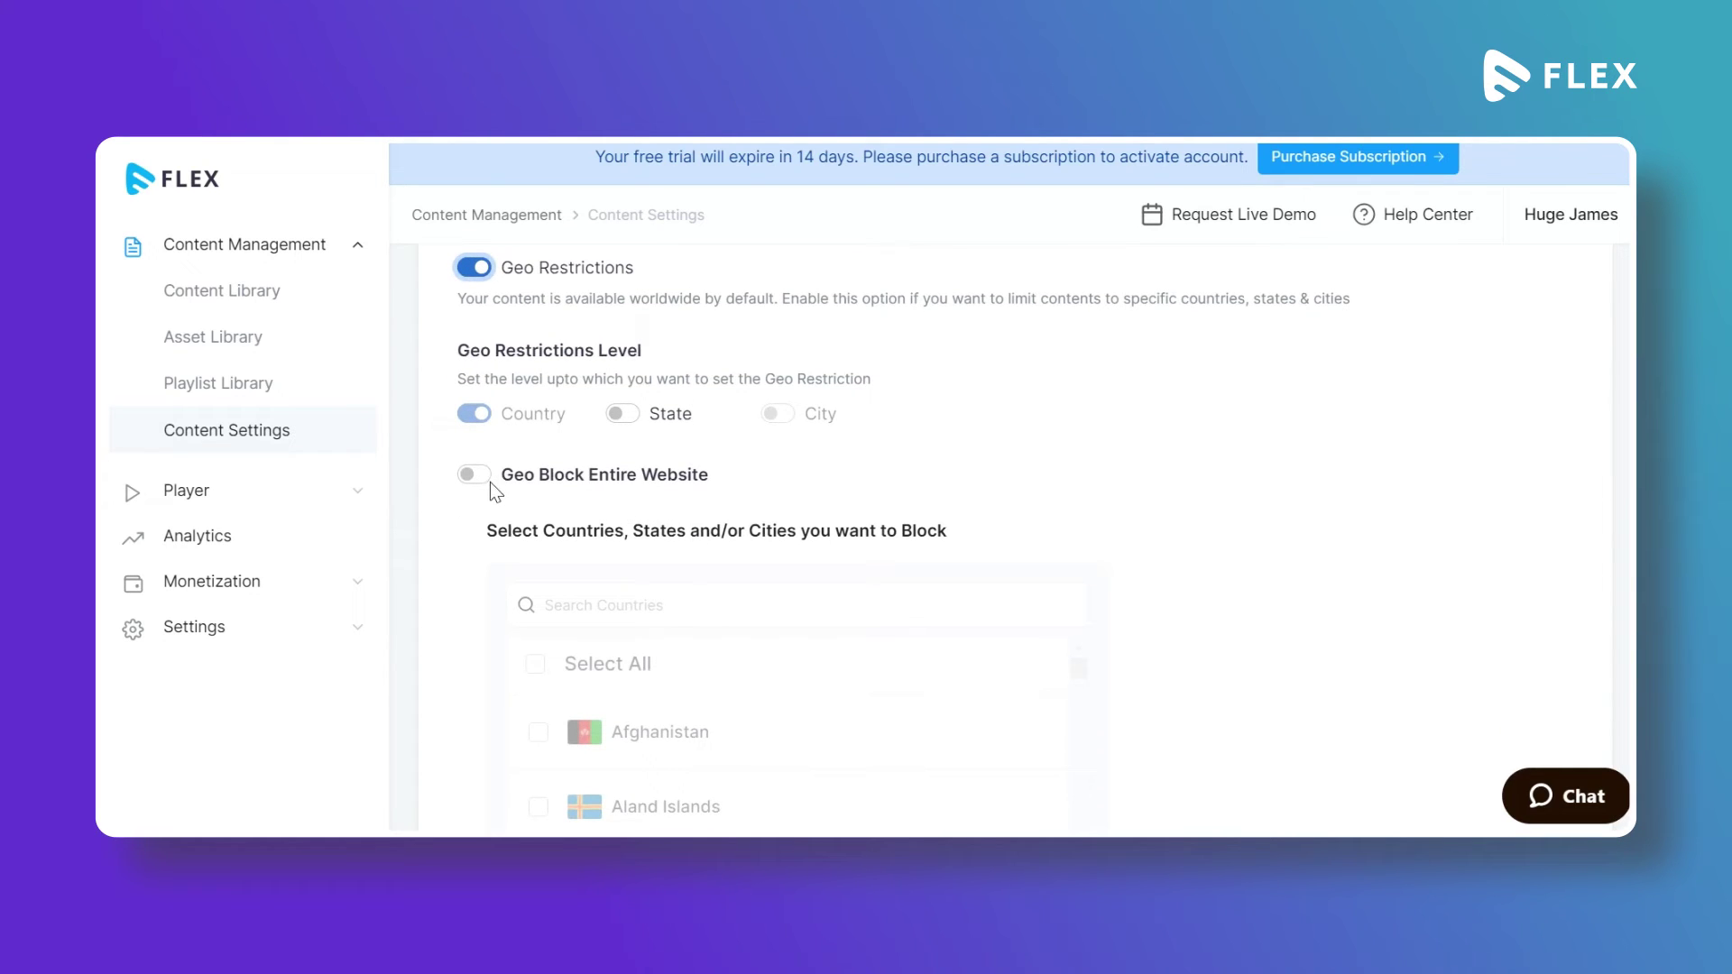
scroll(549, 524, "down", 5)
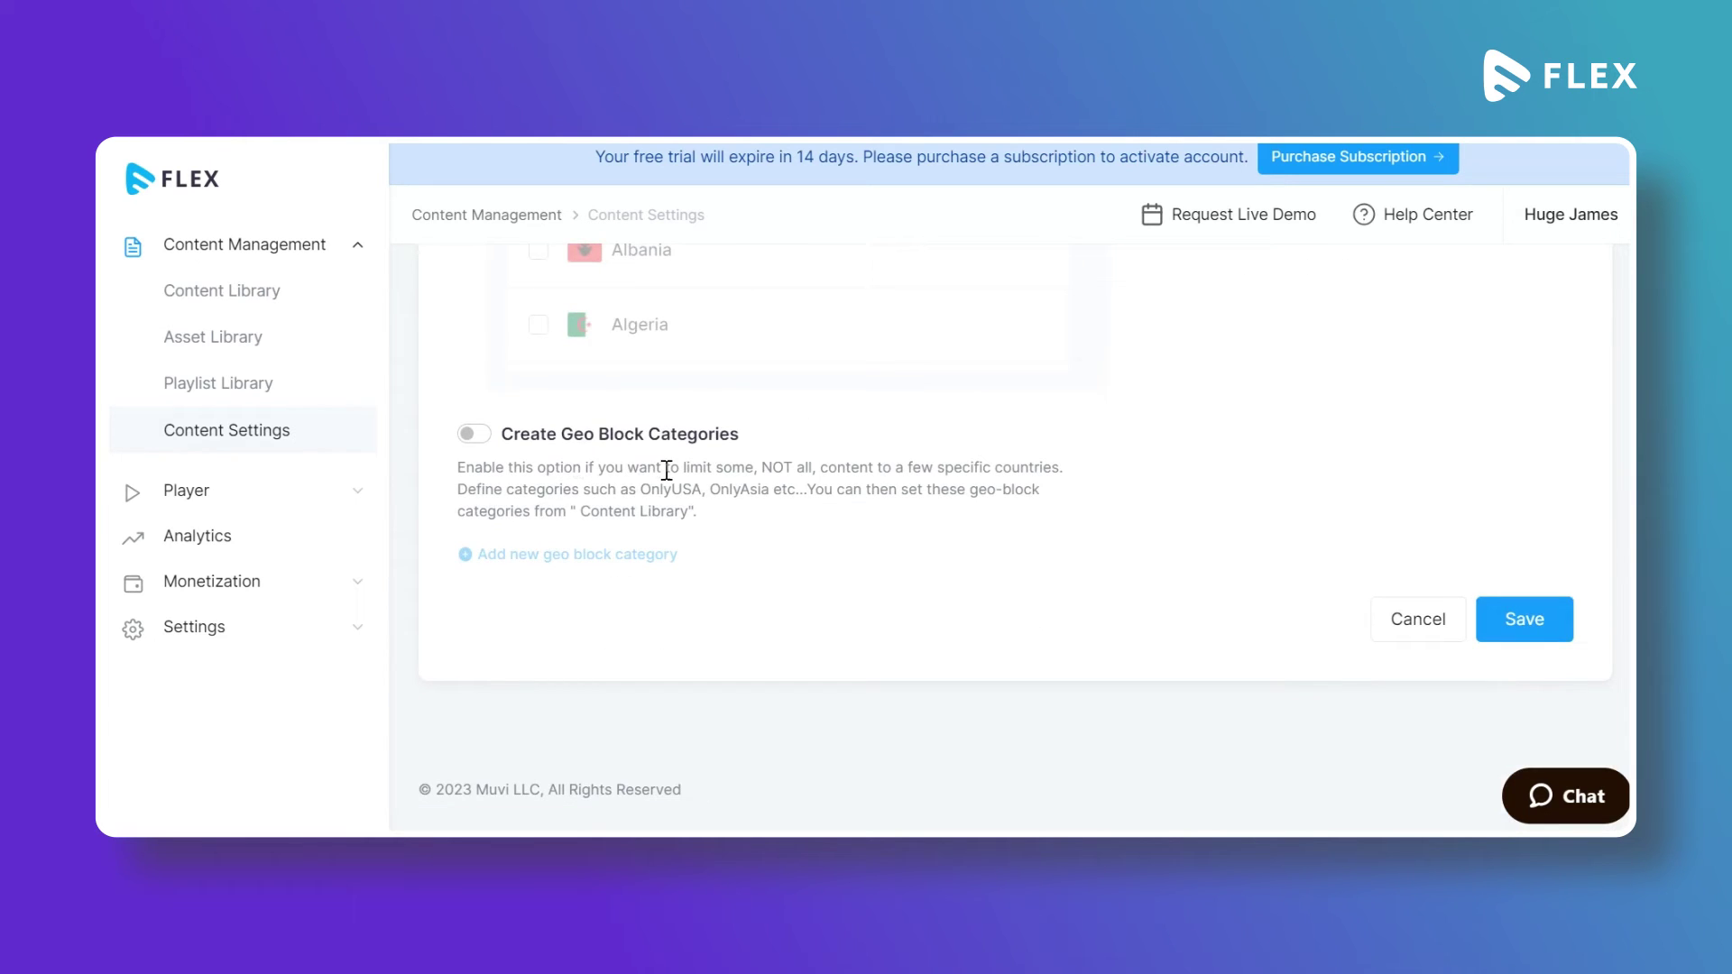
scroll(669, 522, "up", 2)
scroll(668, 522, "up", 4)
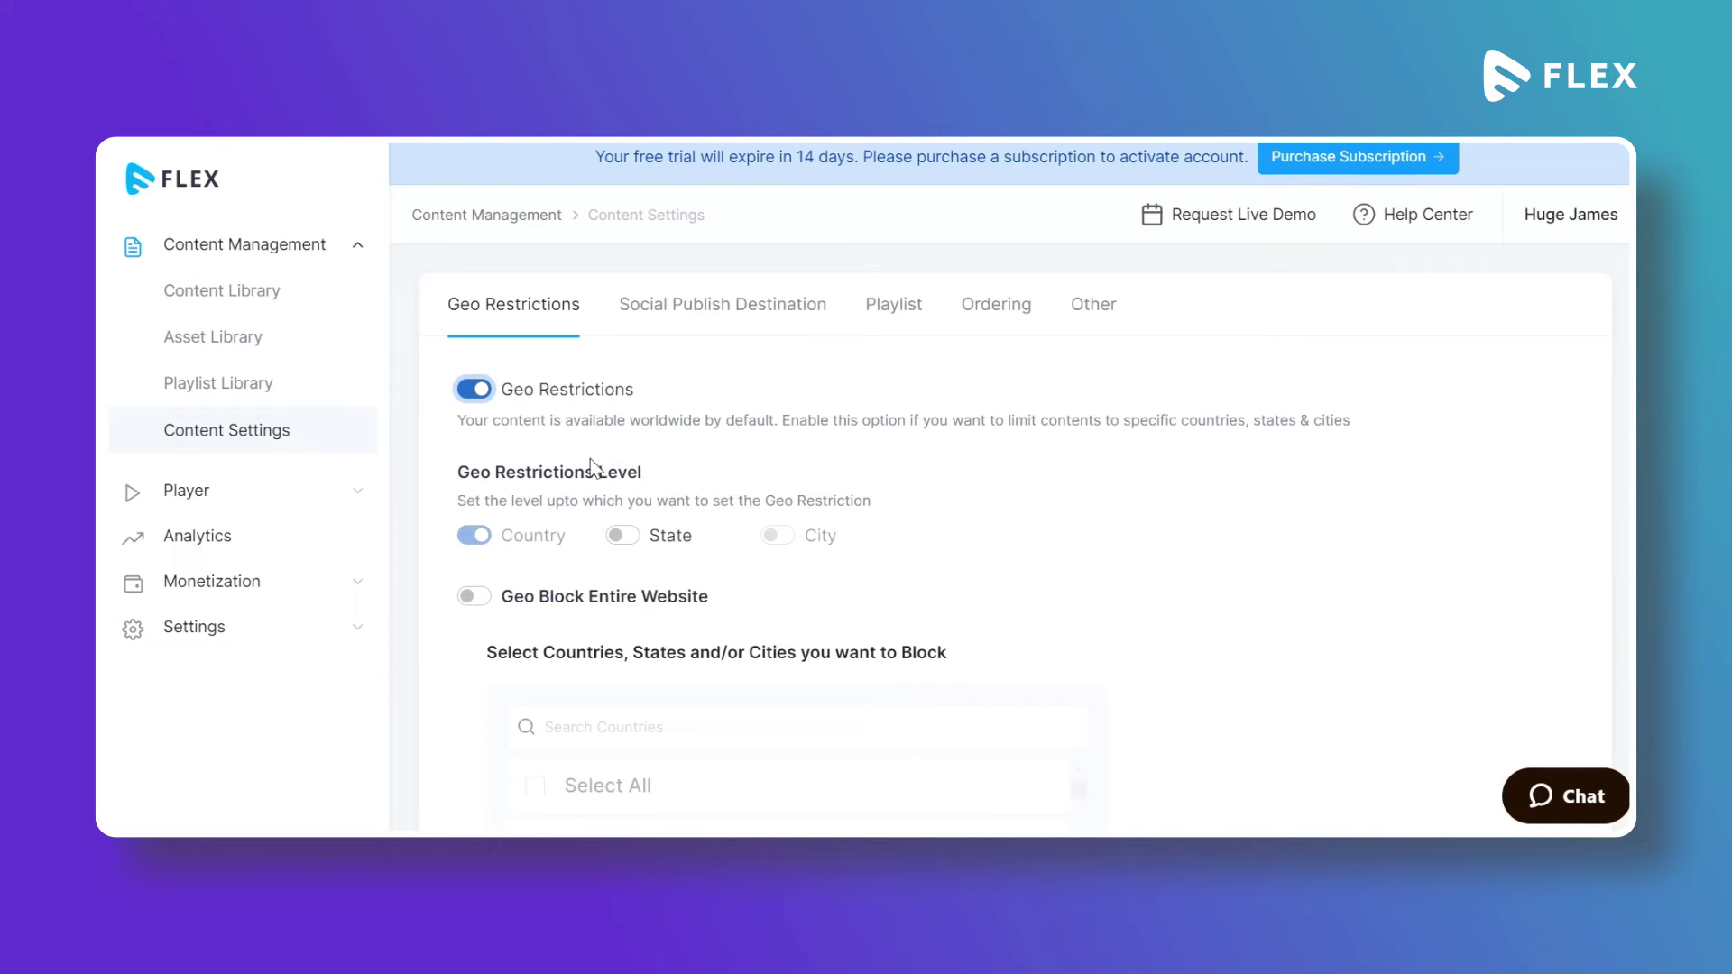
- Enable the State and City geo restriction levels and review the country list and the Create Geo Block Categories option
left_click(620, 539)
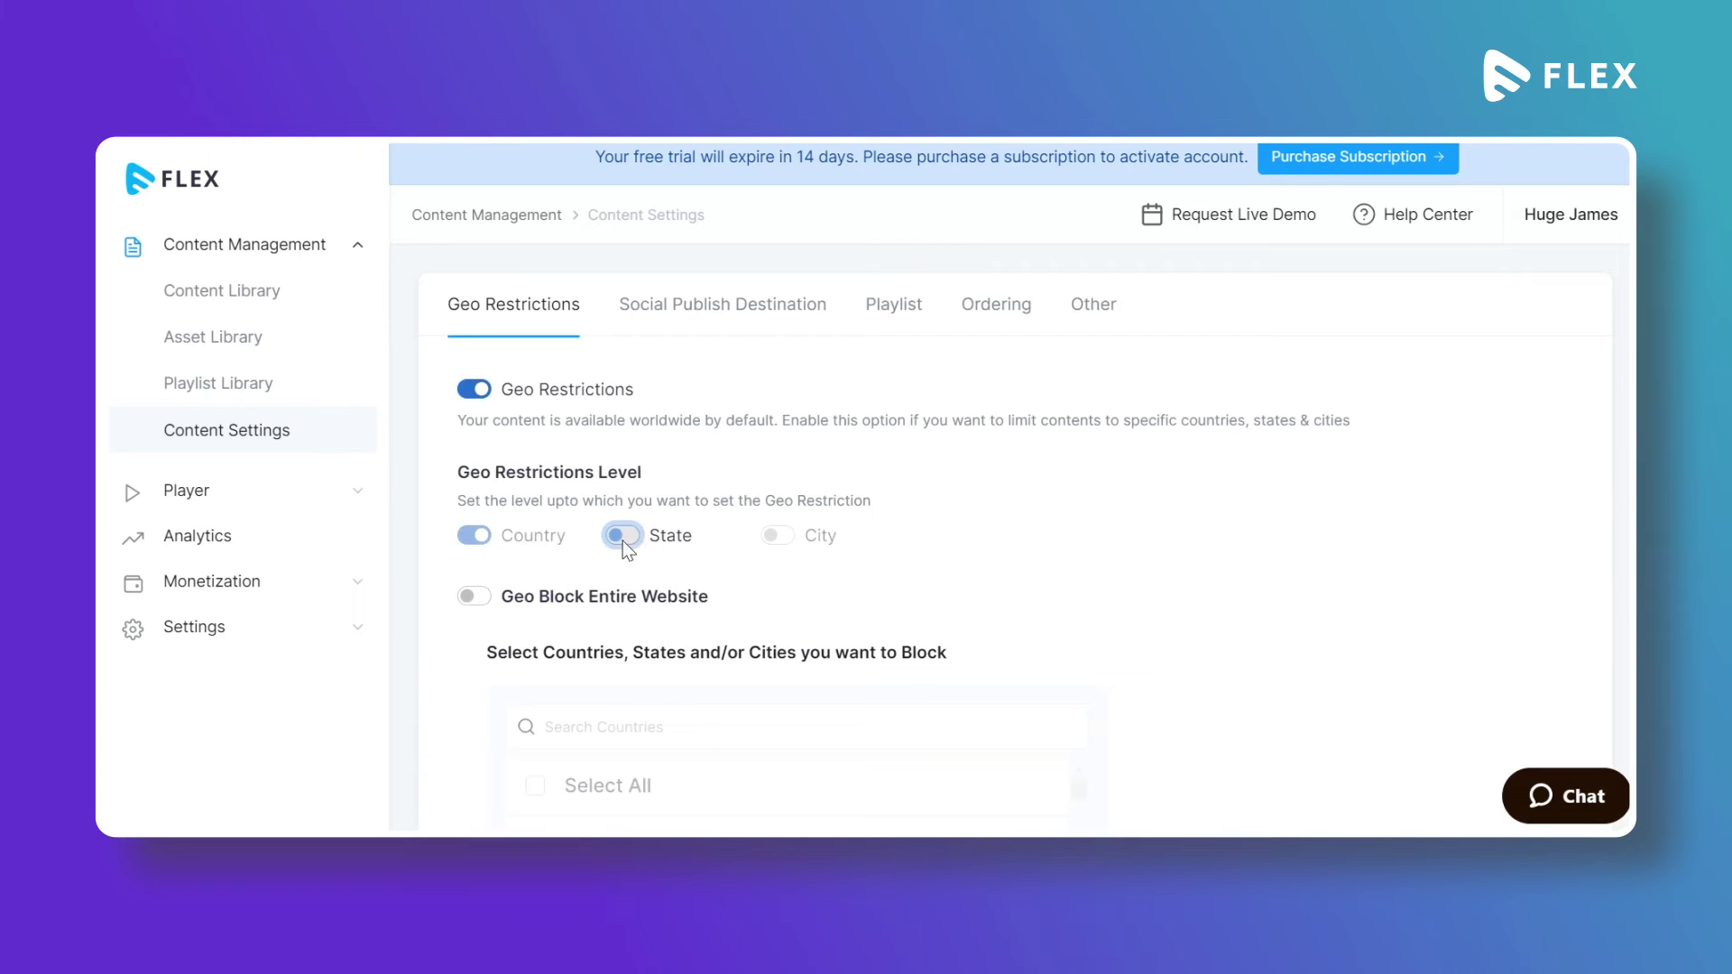
left_click(777, 537)
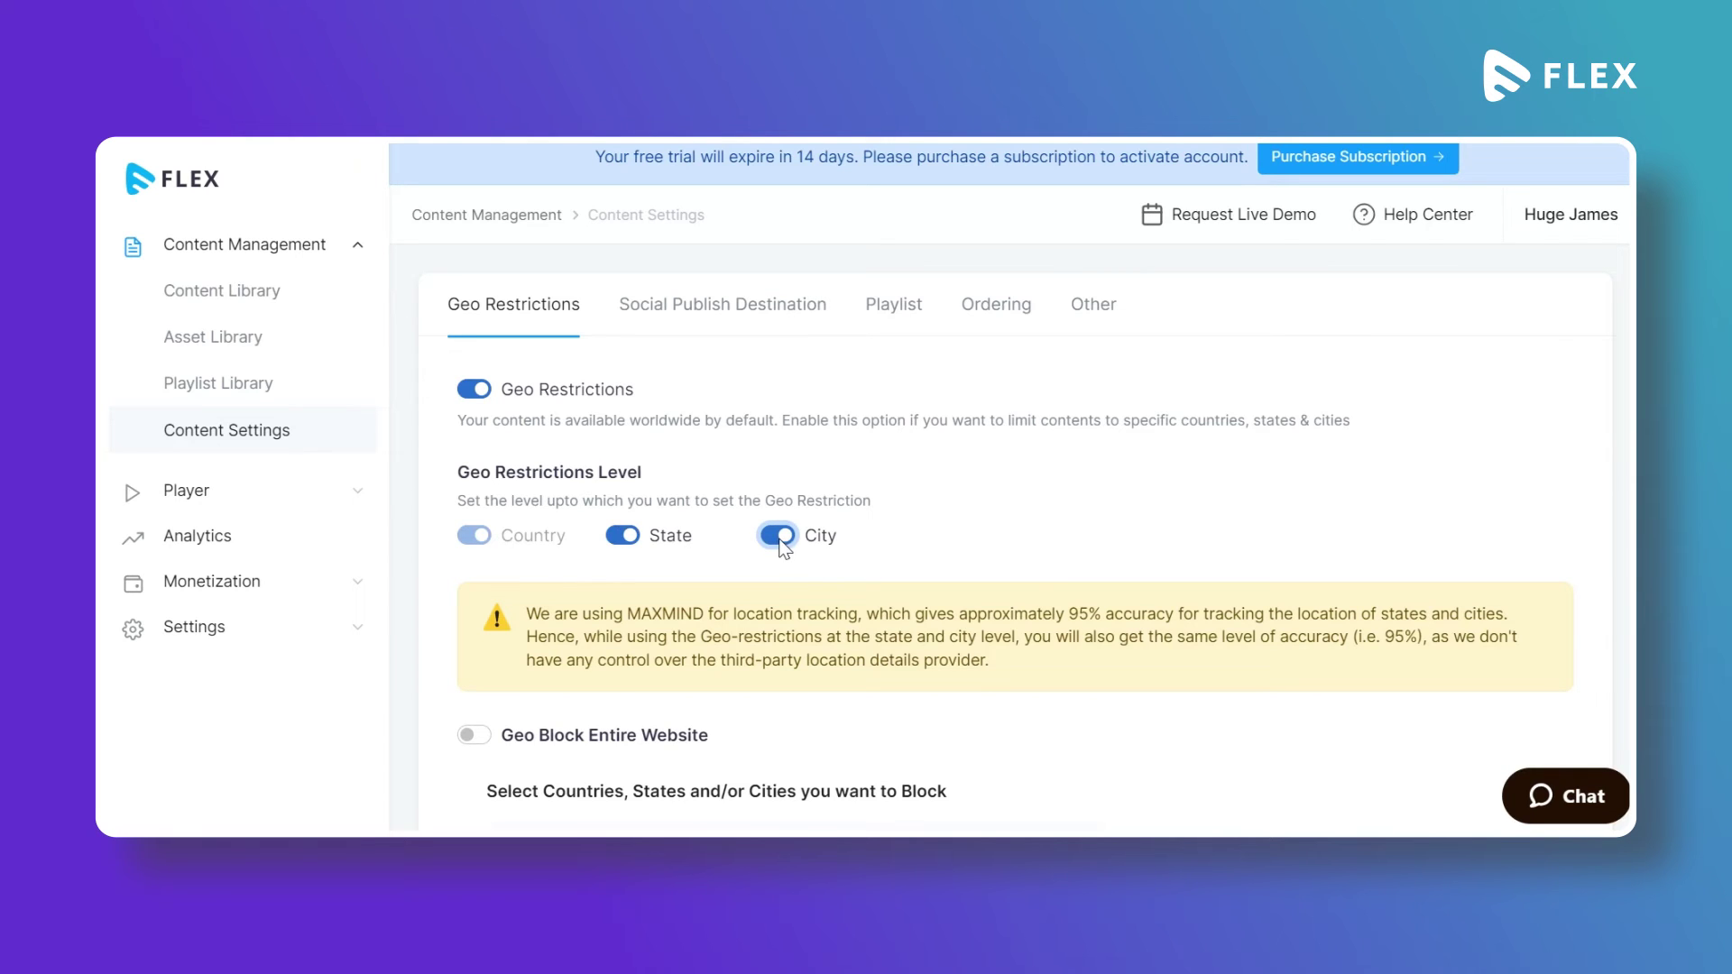
scroll(782, 544, "down", 7)
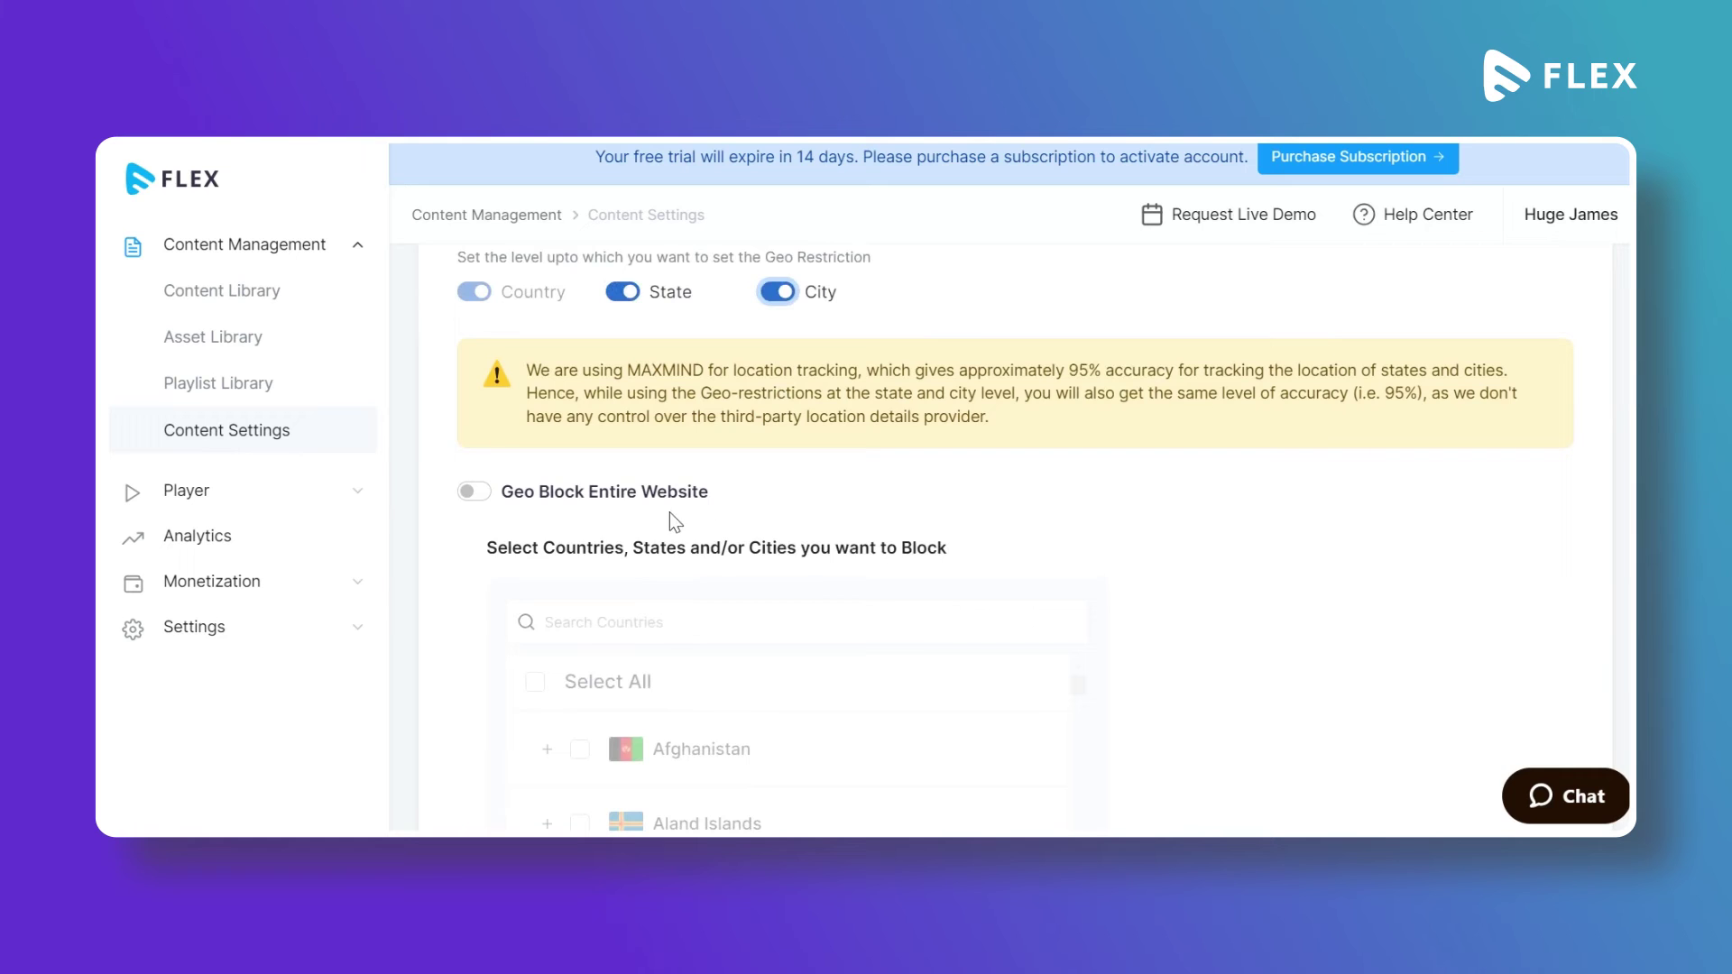
scroll(719, 529, "down", 3)
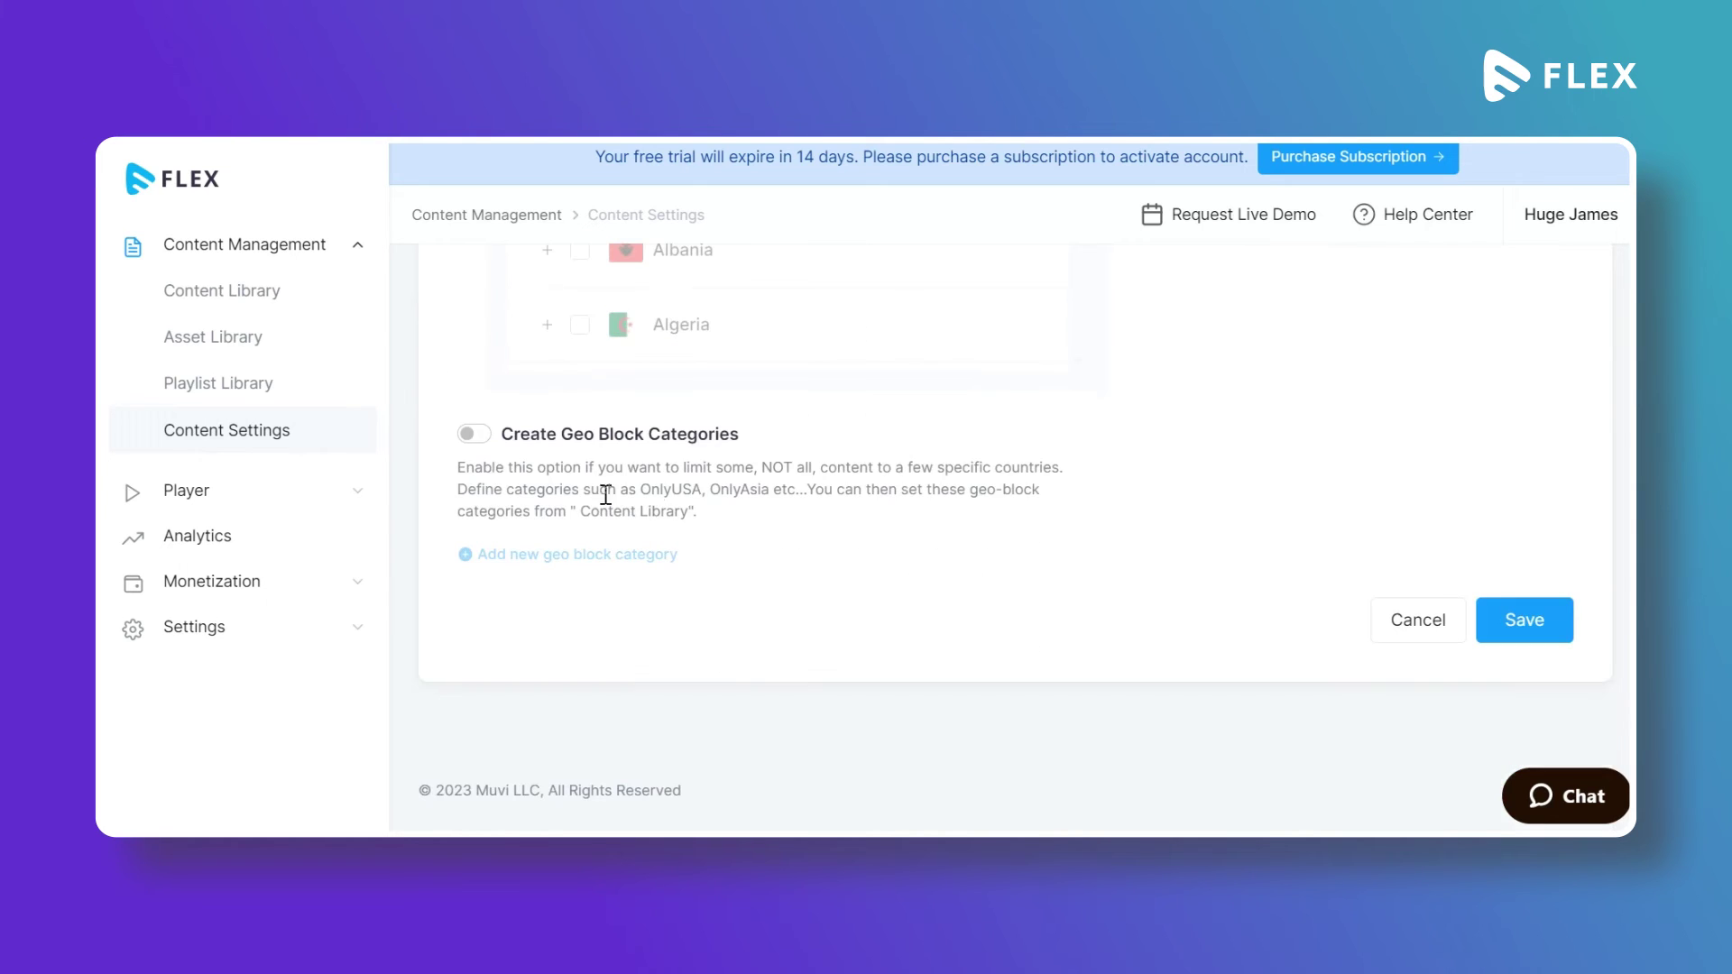
left_click(474, 434)
scroll(663, 559, "up", 10)
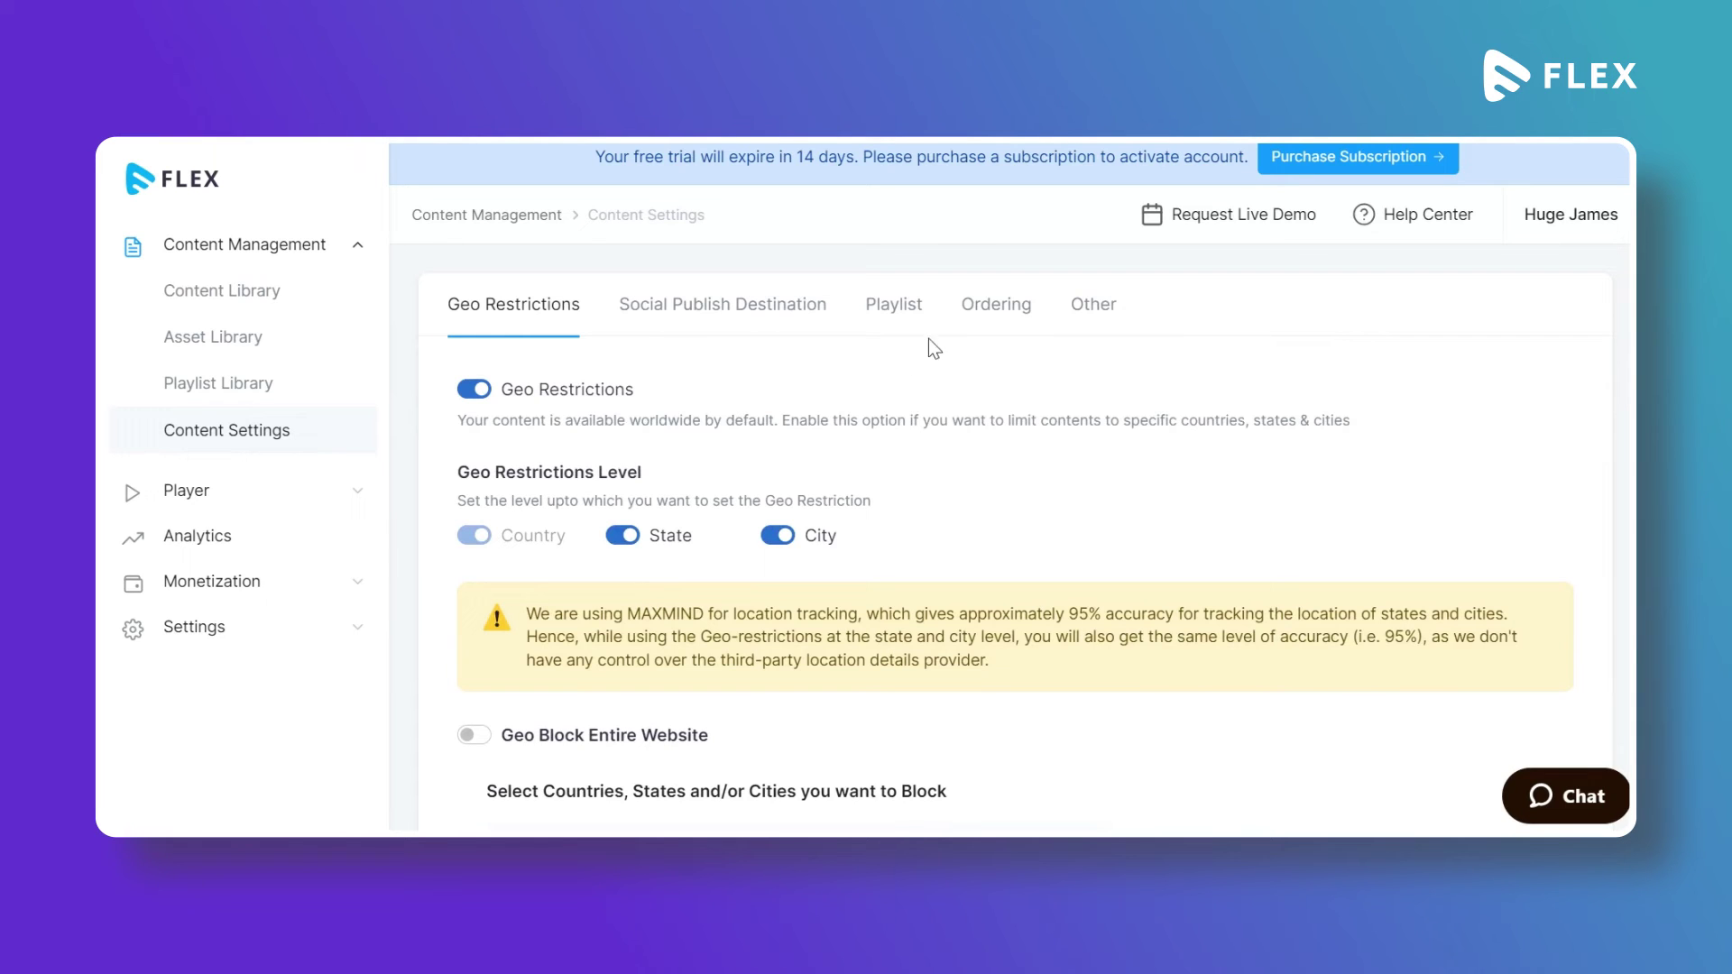
- In the content ordering settings, keep the list type as Category and select Video as the category
left_click(1000, 309)
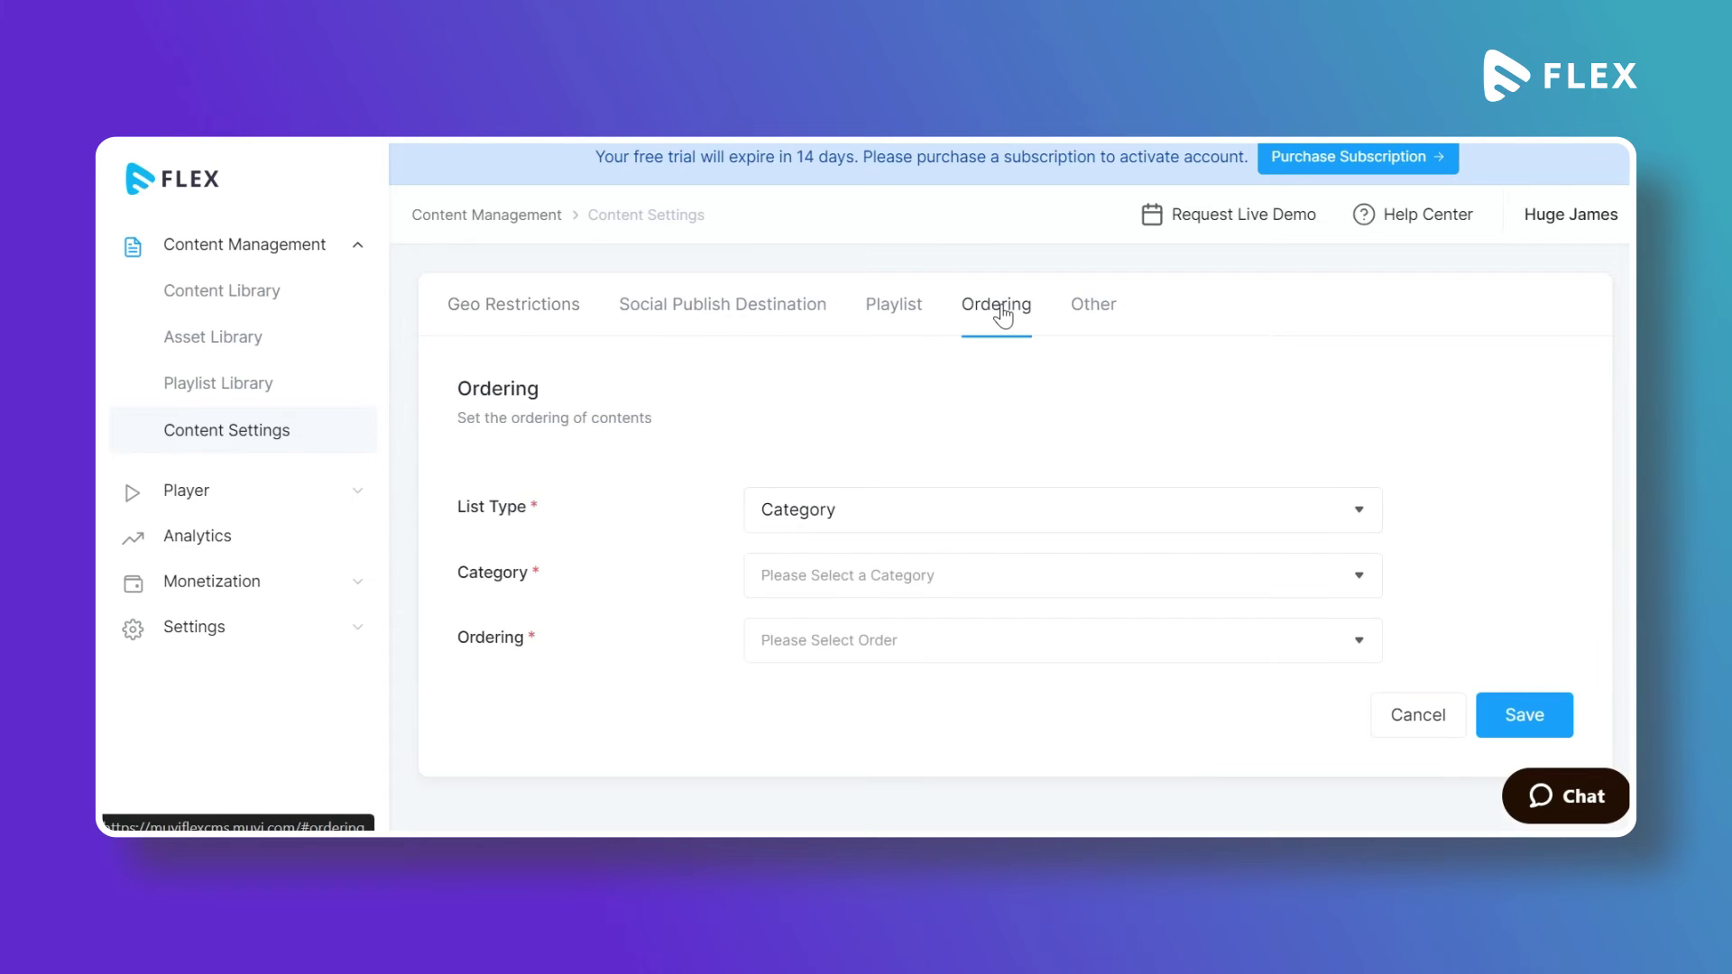
left_click(943, 516)
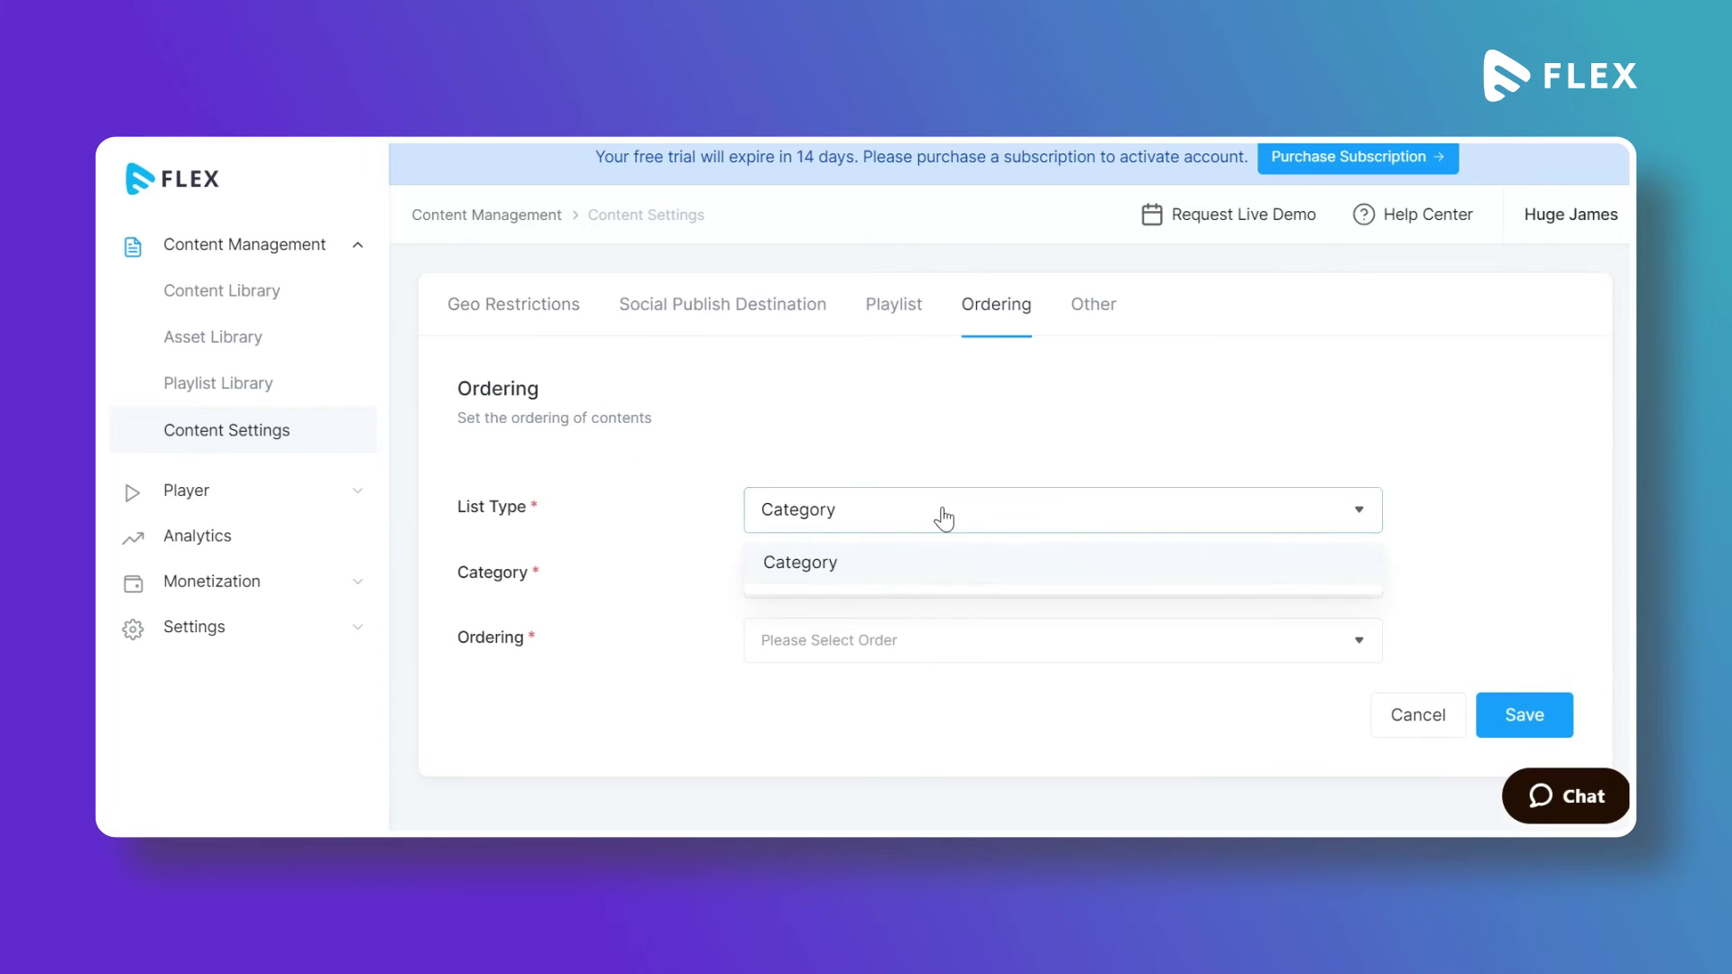
left_click(943, 519)
left_click(922, 578)
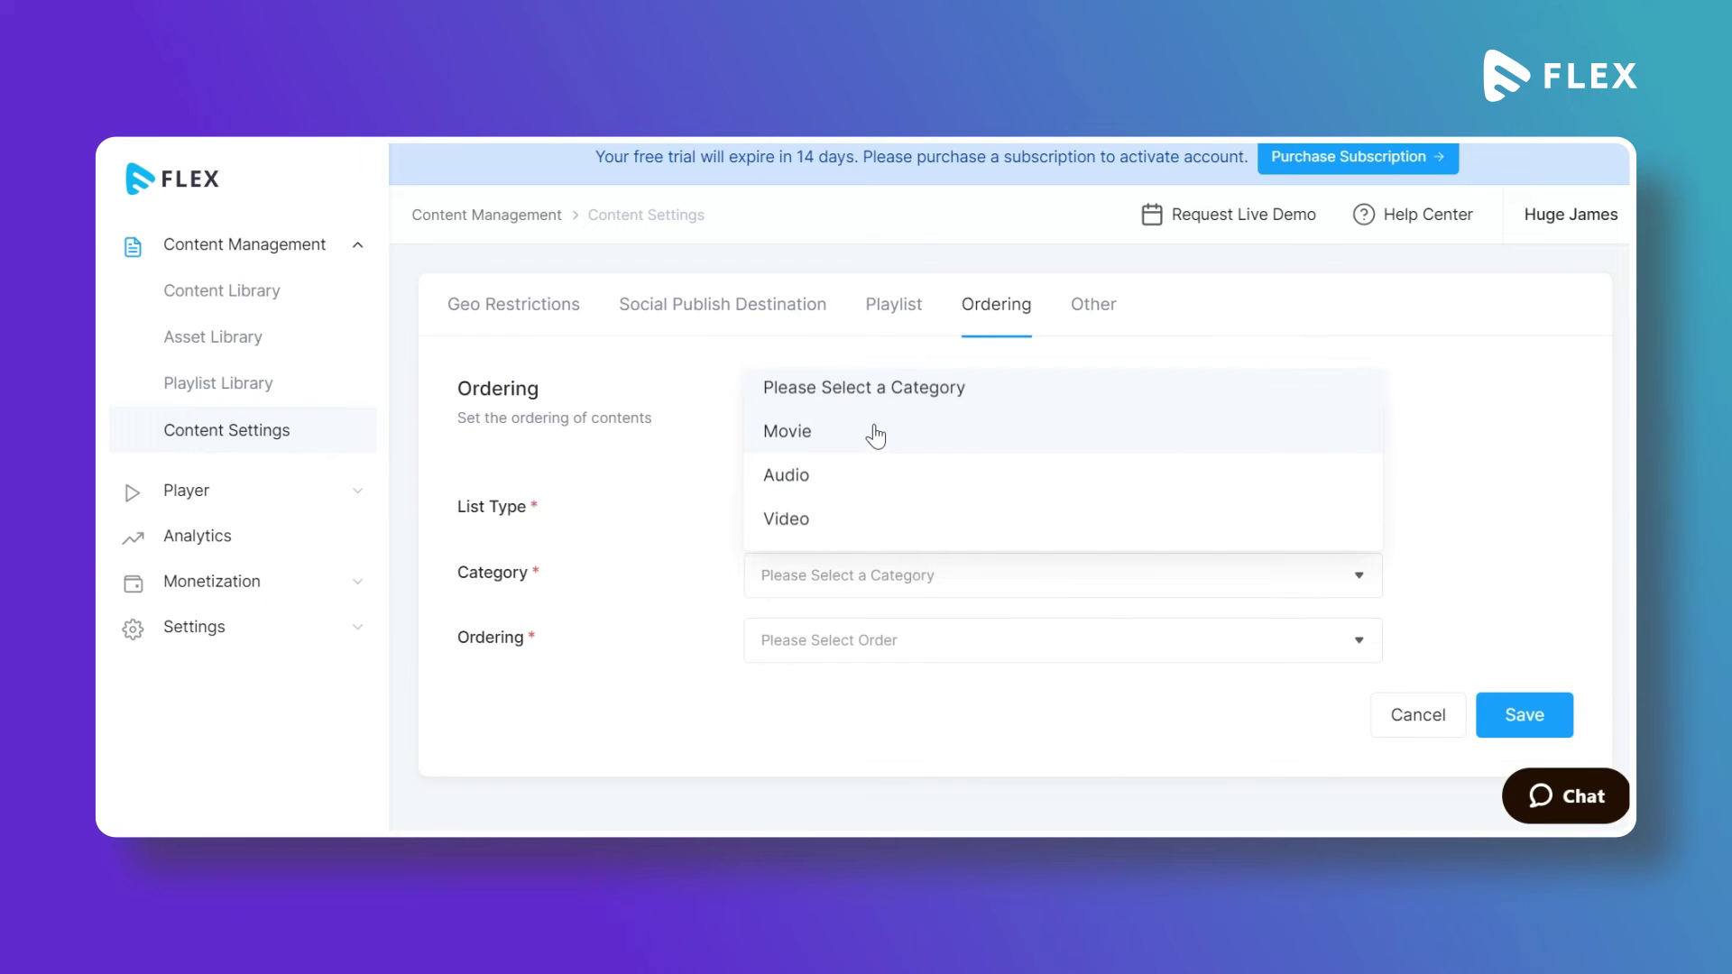
left_click(878, 518)
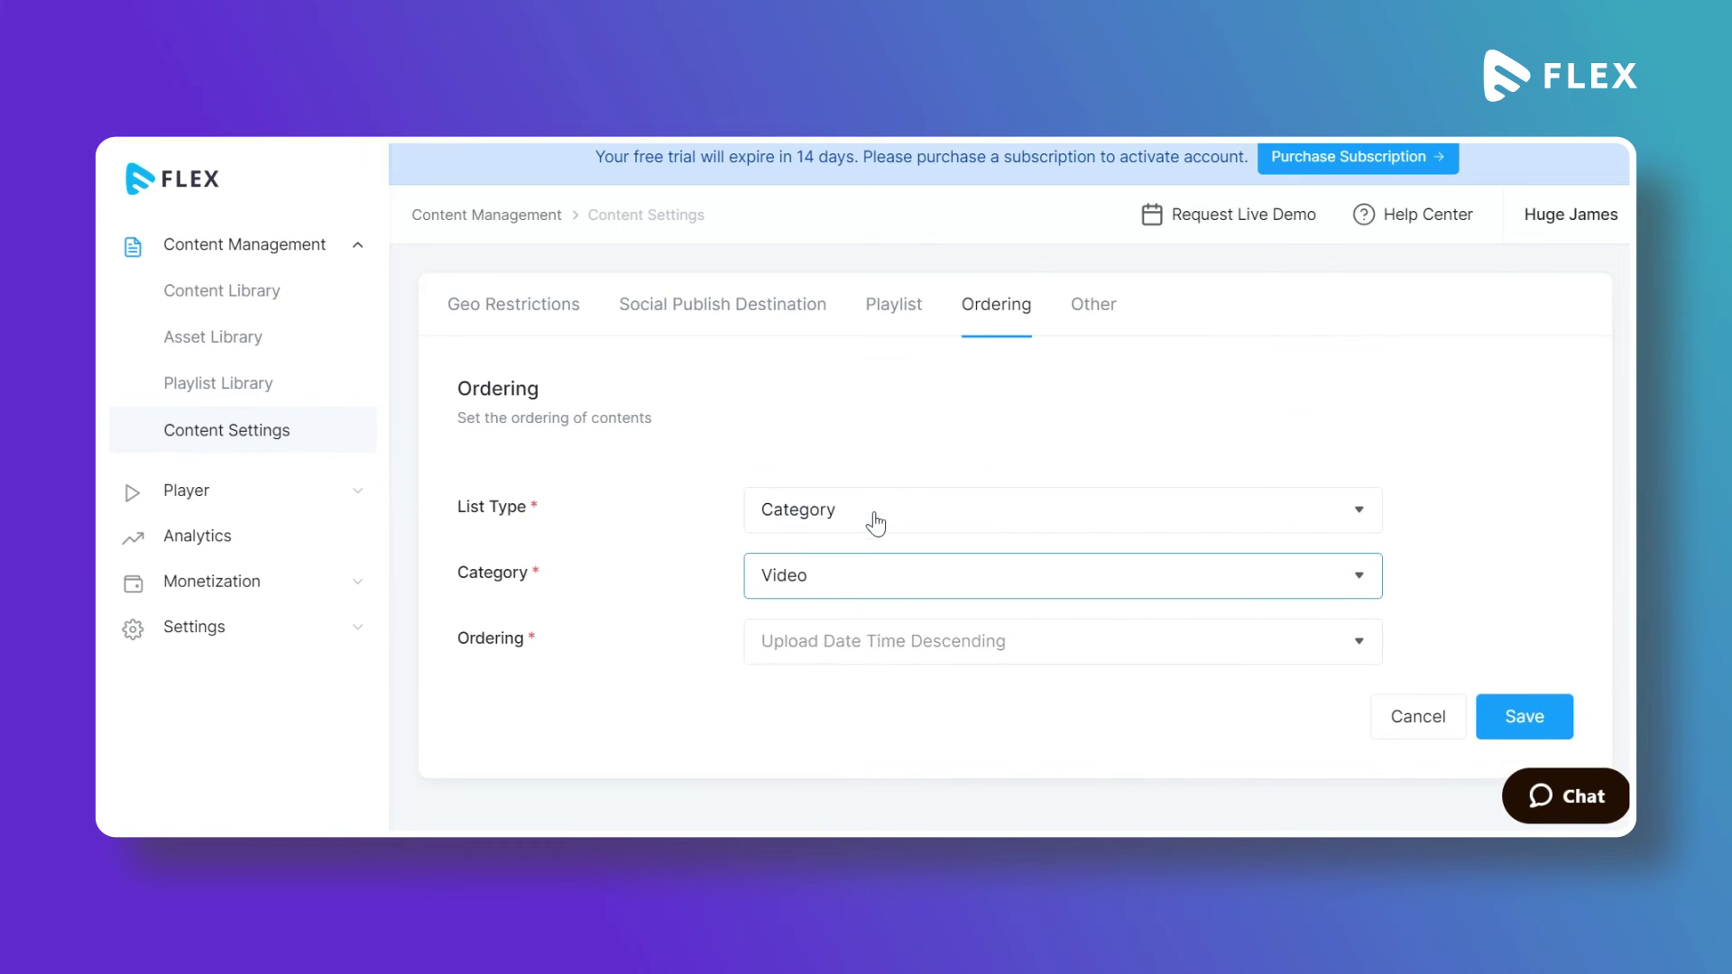
scroll(813, 580, "down", 1)
scroll(857, 588, "up", 1)
- Set the Video category's ordering to Manual and review the content thumbnails and the other ordering options
left_click(885, 648)
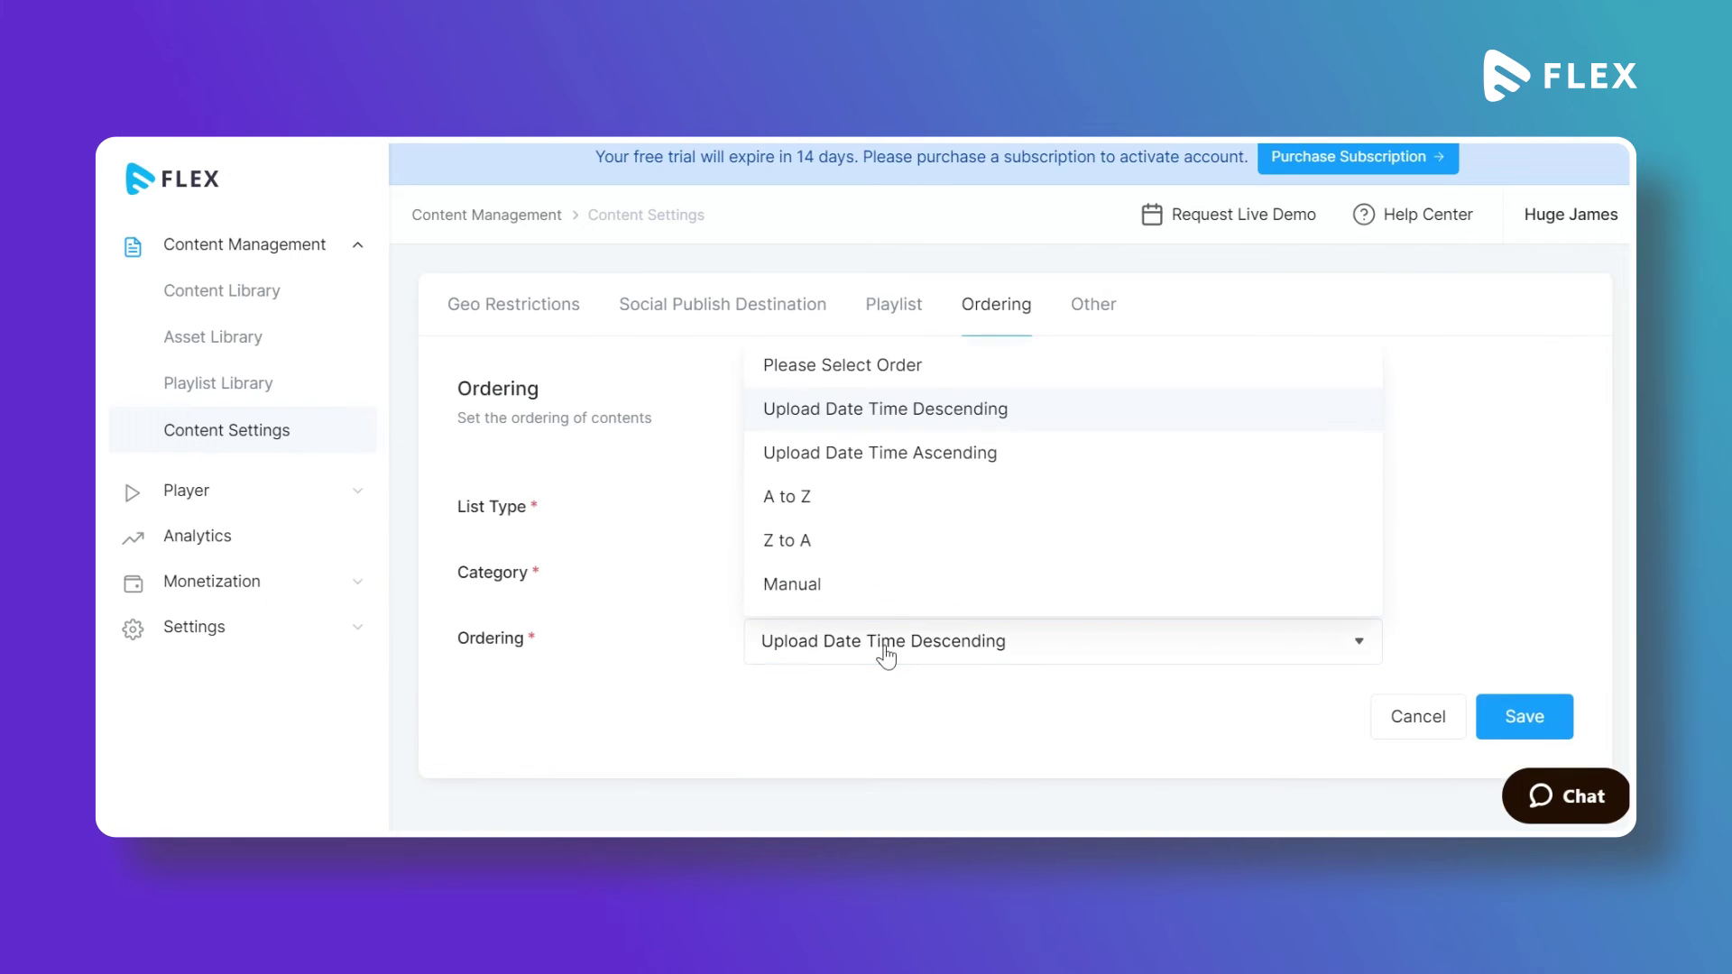
left_click(890, 594)
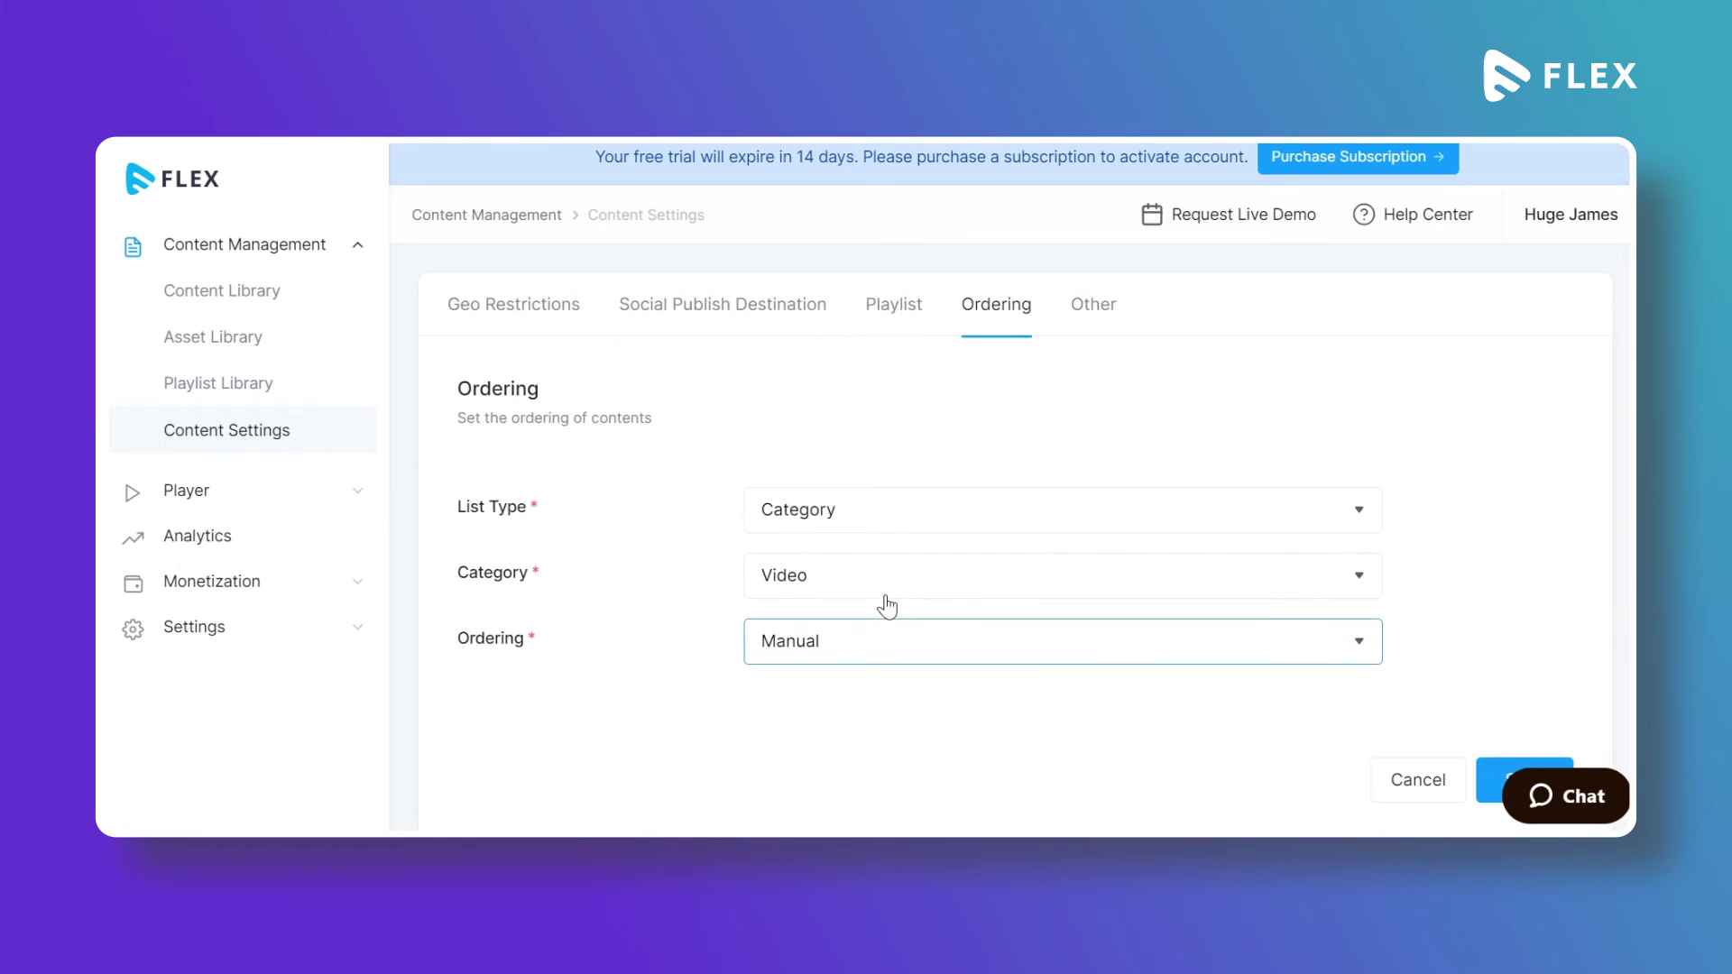
scroll(889, 600, "down", 2)
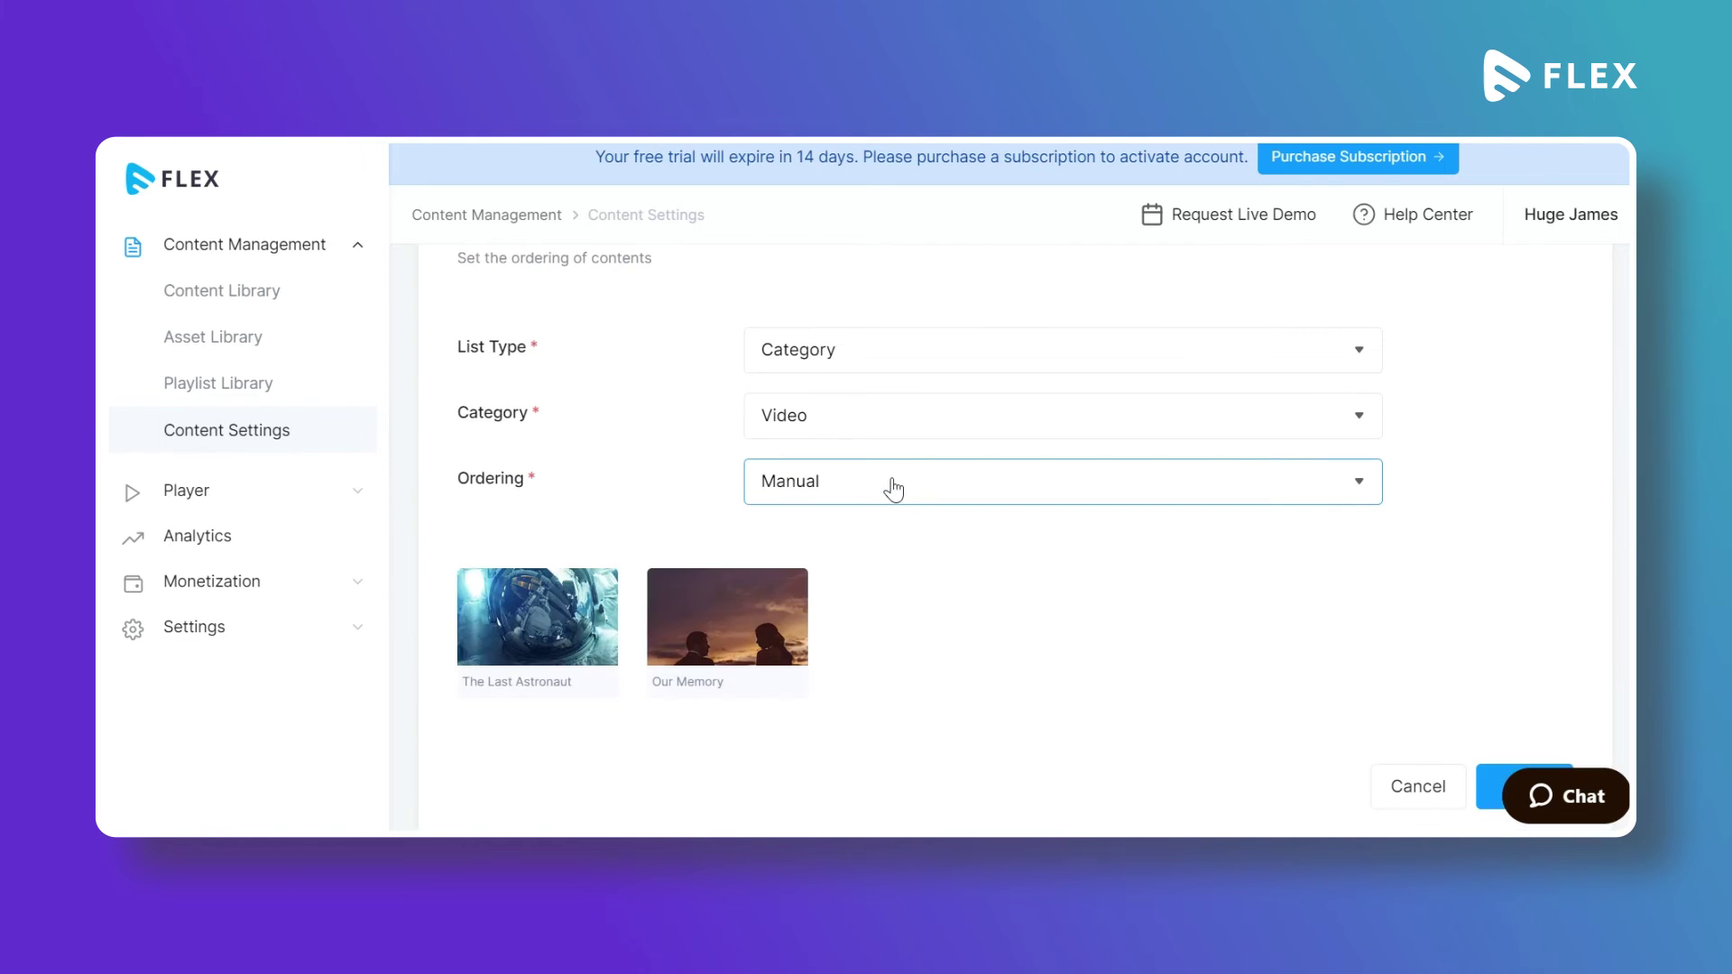
left_click(894, 488)
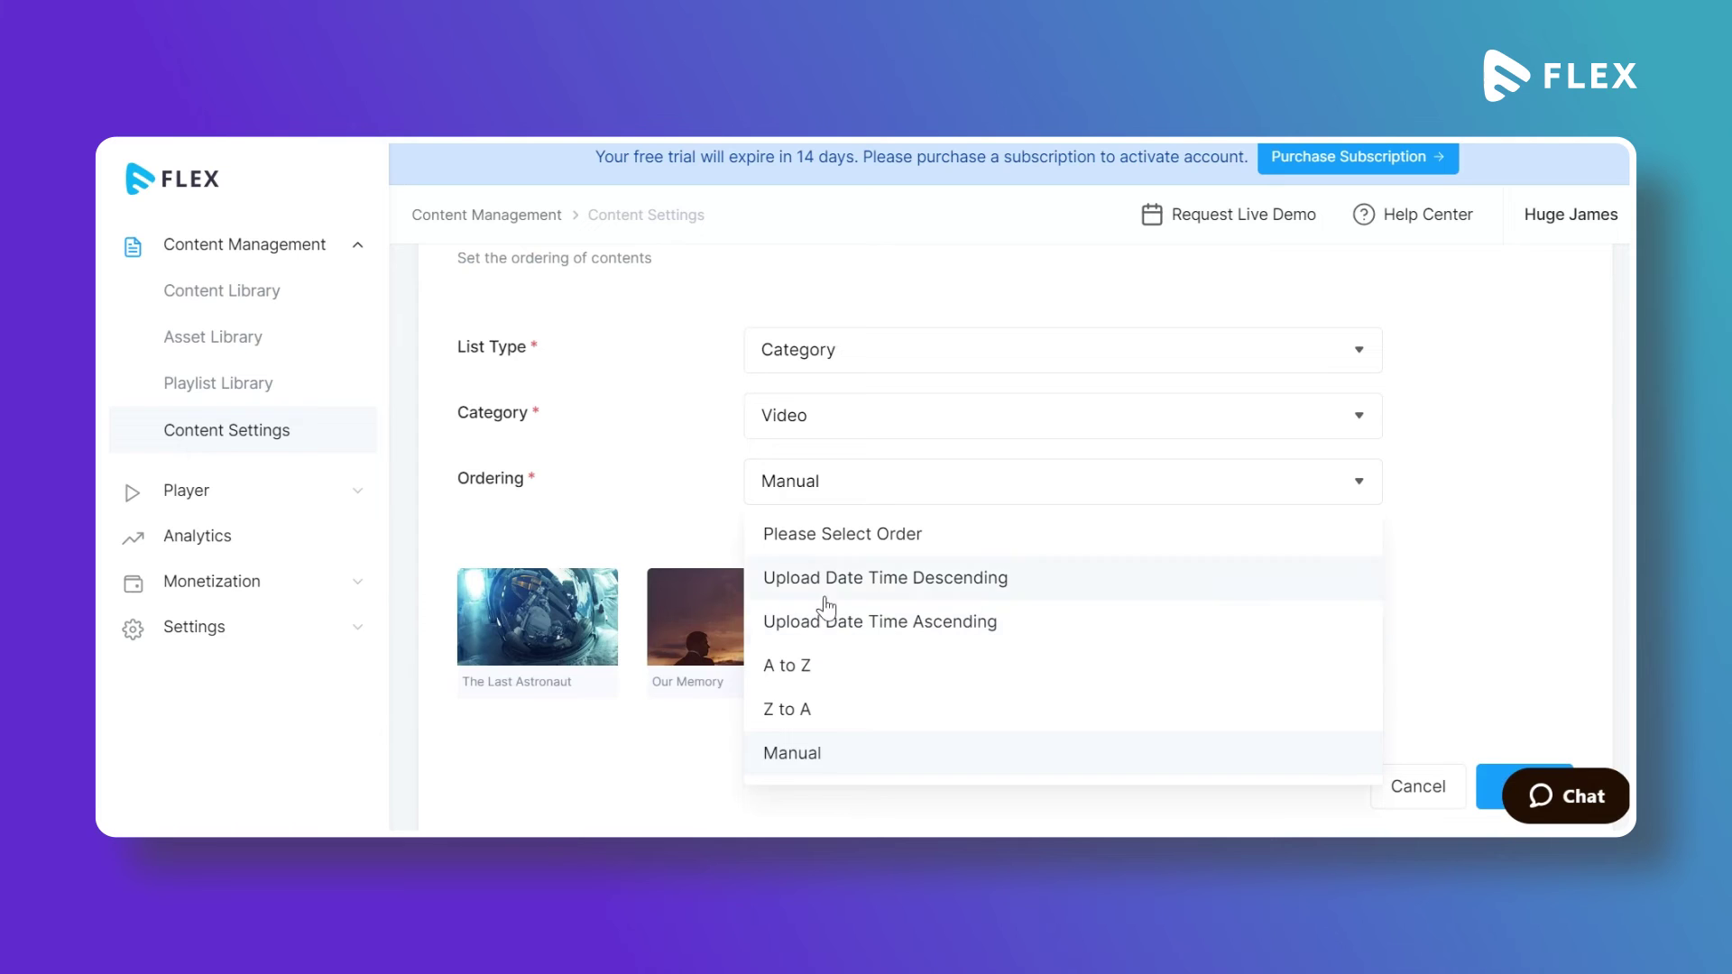
left_click(701, 471)
scroll(721, 495, "up", 2)
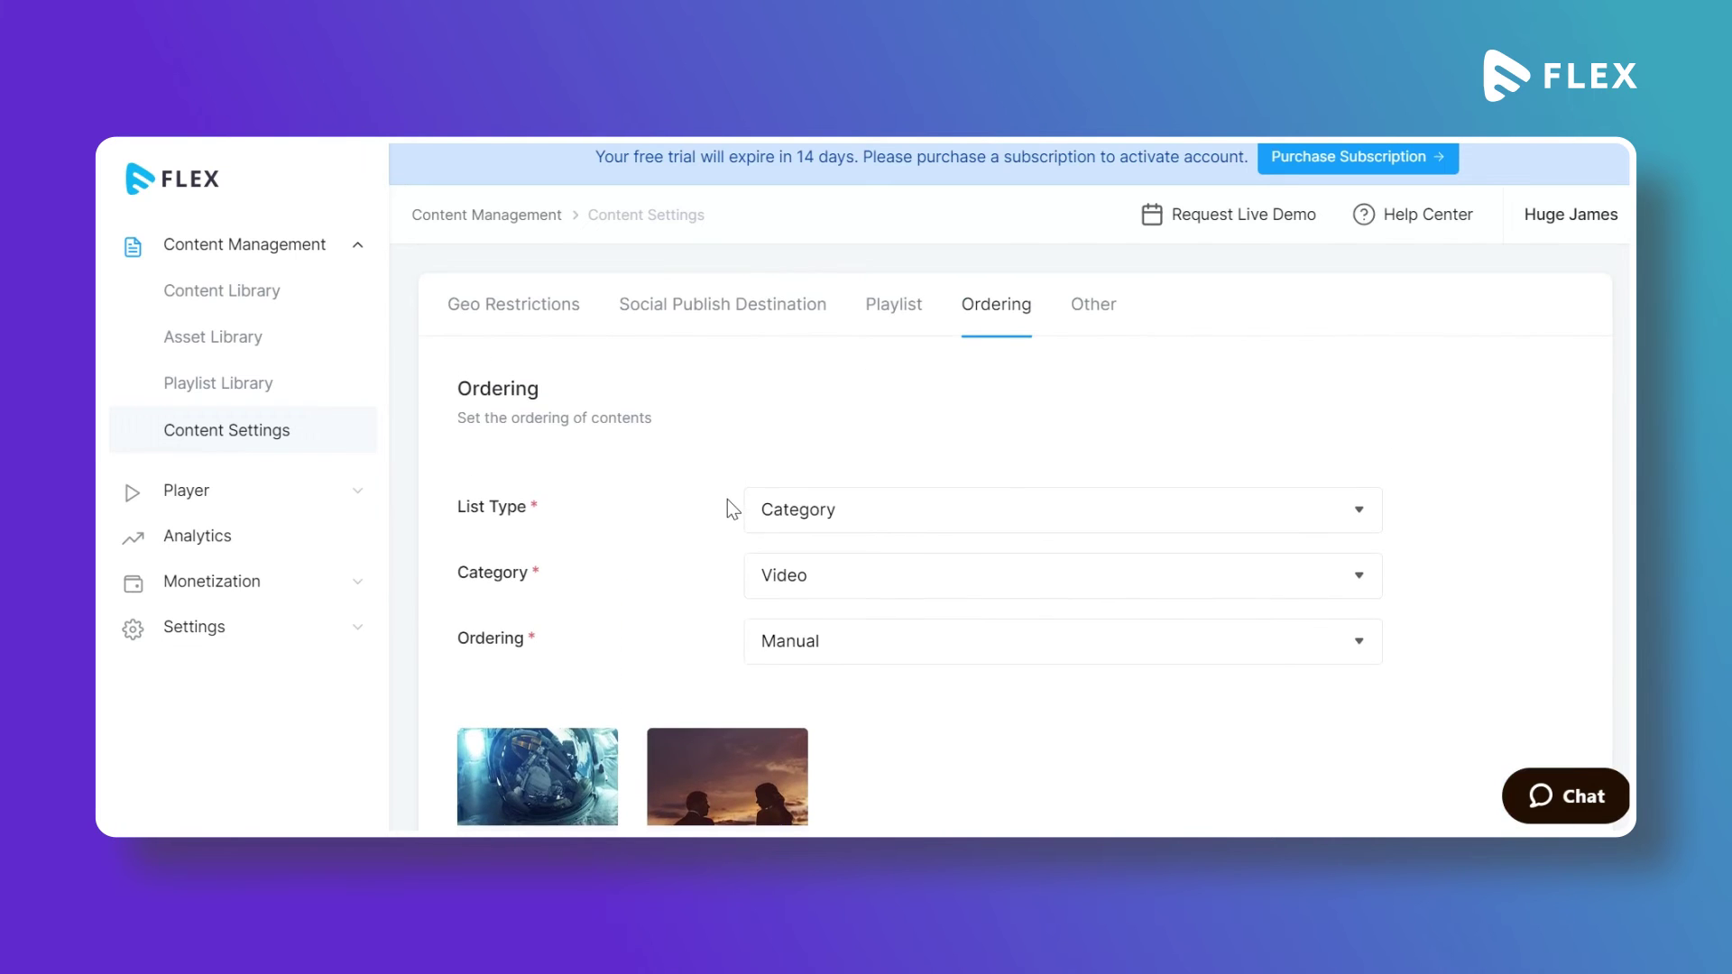
- Enable the People Library in the other content settings and save the change
left_click(1092, 307)
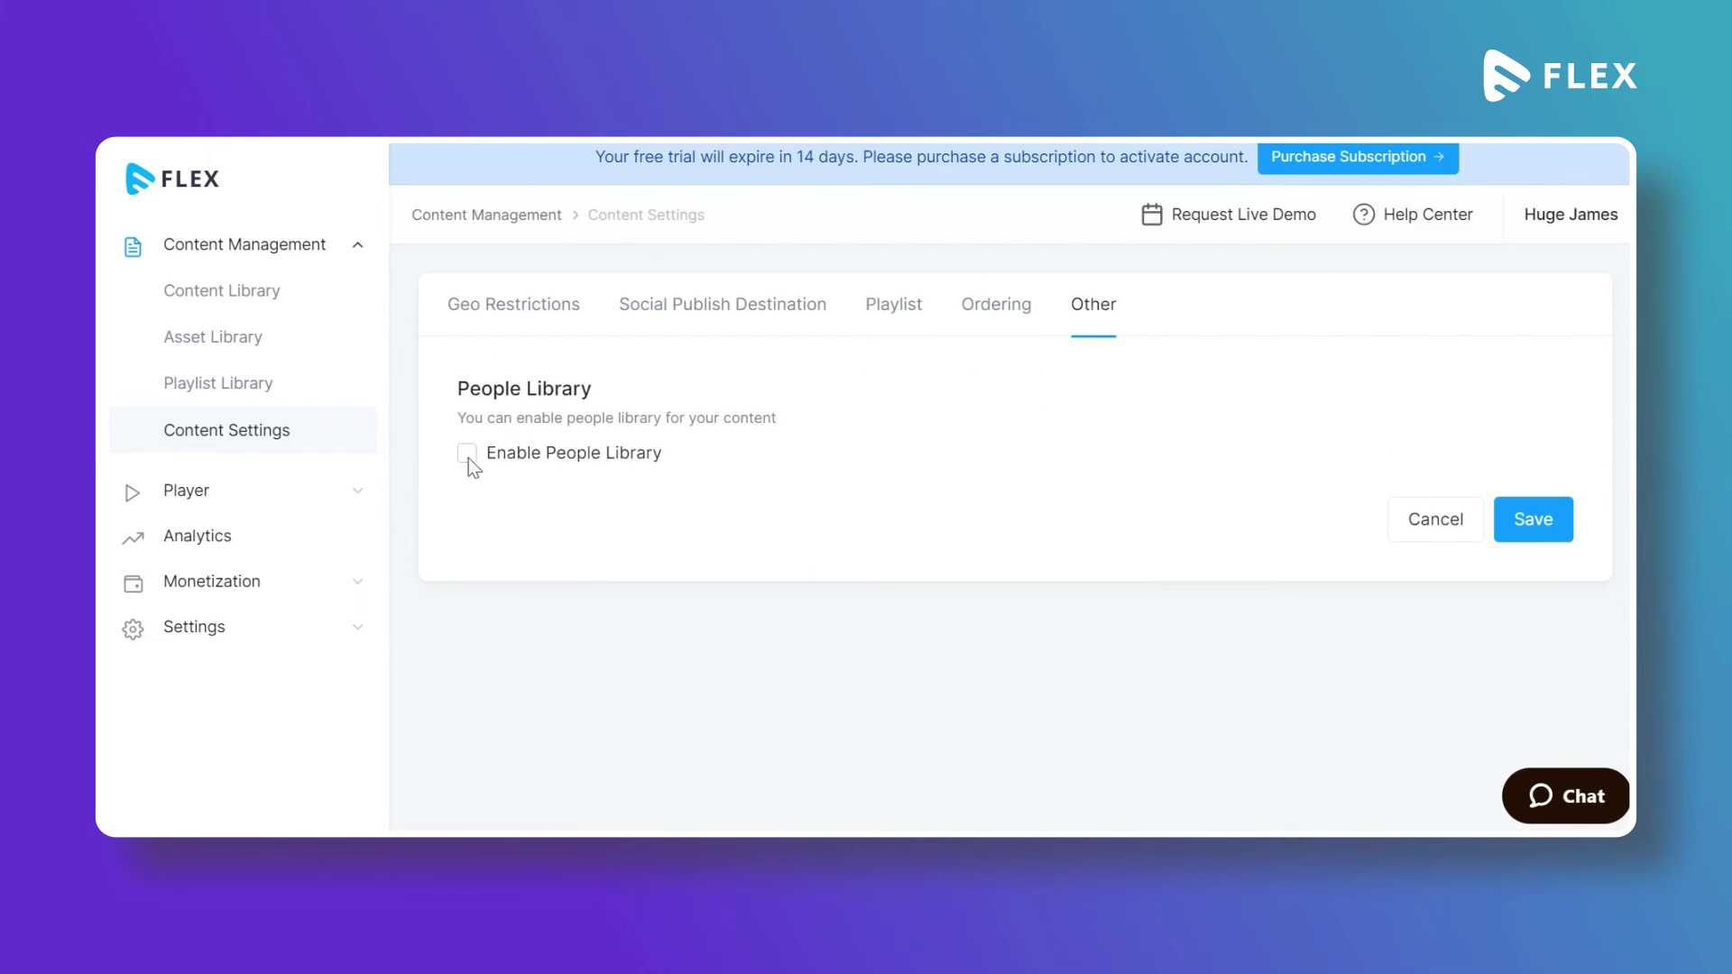
left_click(468, 453)
left_click(1525, 526)
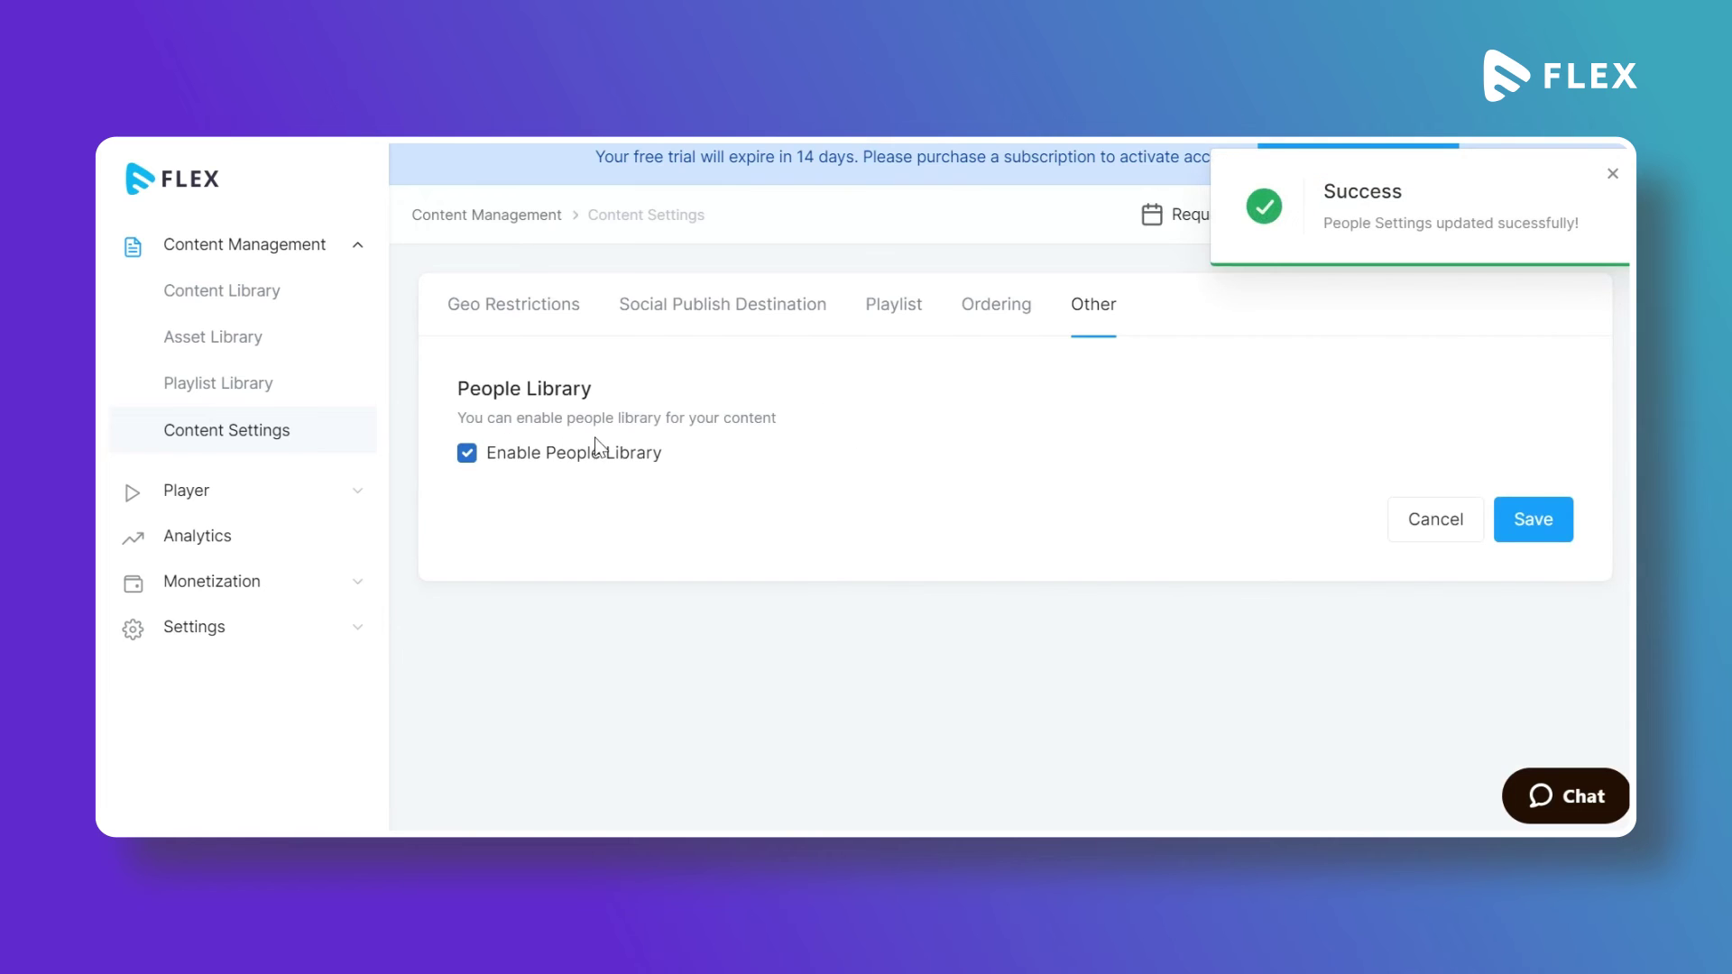
- Open the People Library in the content library, review the Add Person form and close it without adding anyone
left_click(270, 298)
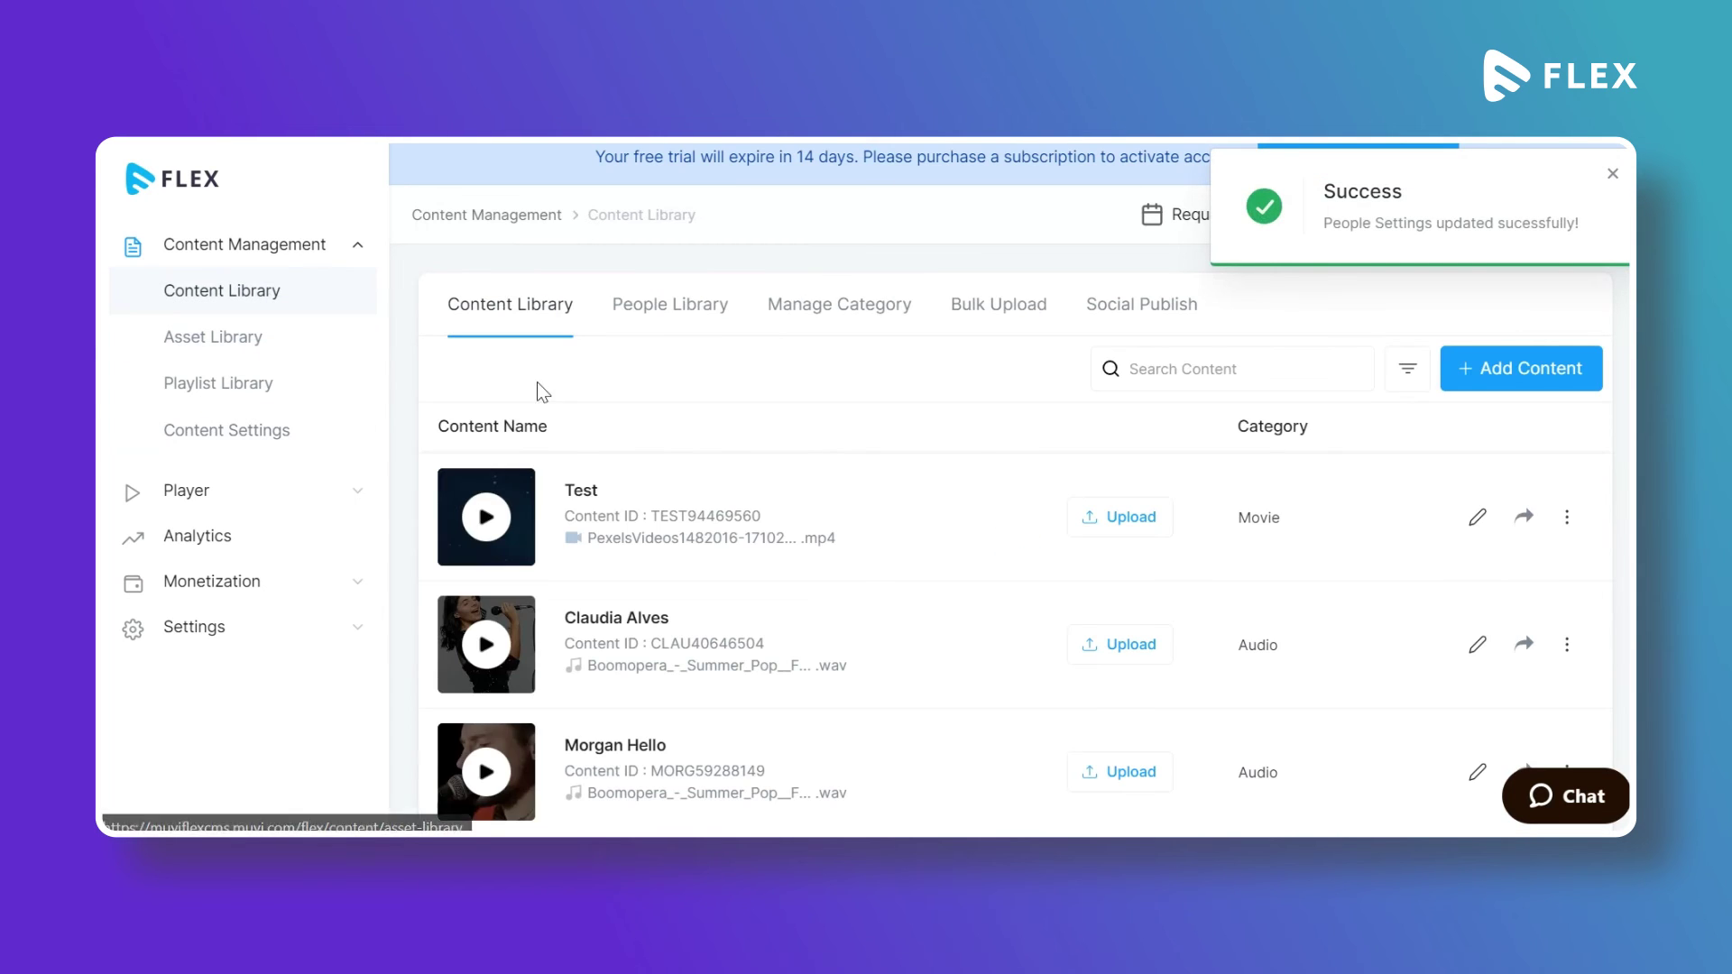
left_click(671, 314)
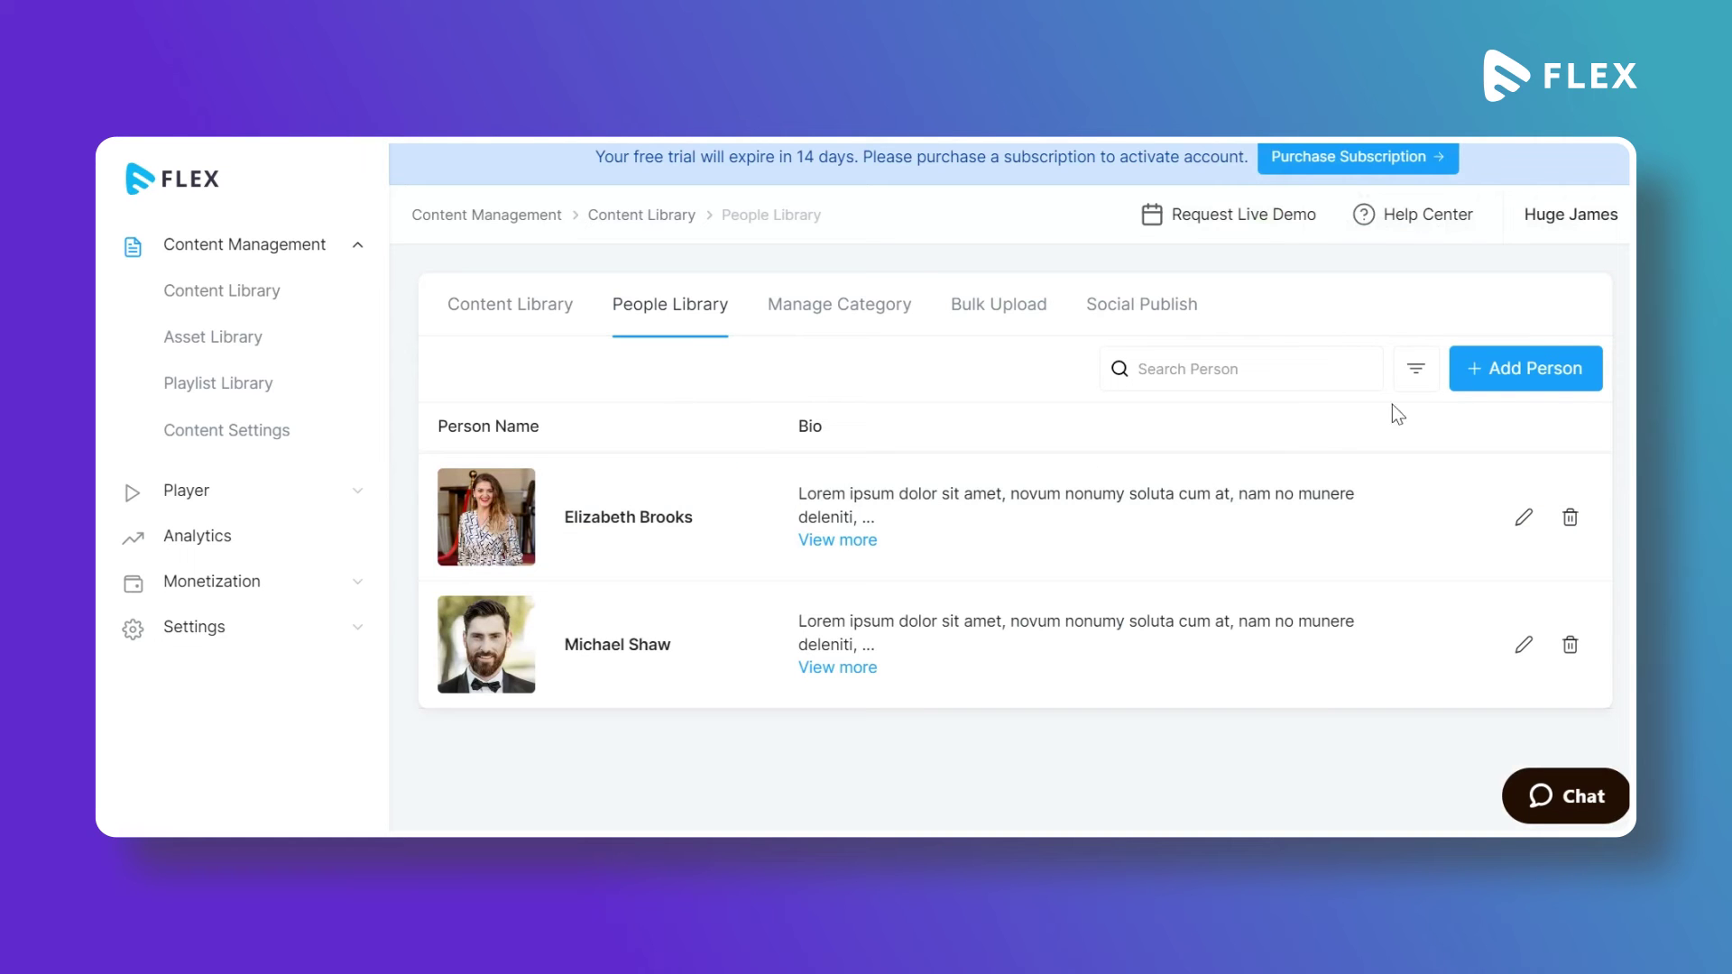
left_click(1498, 372)
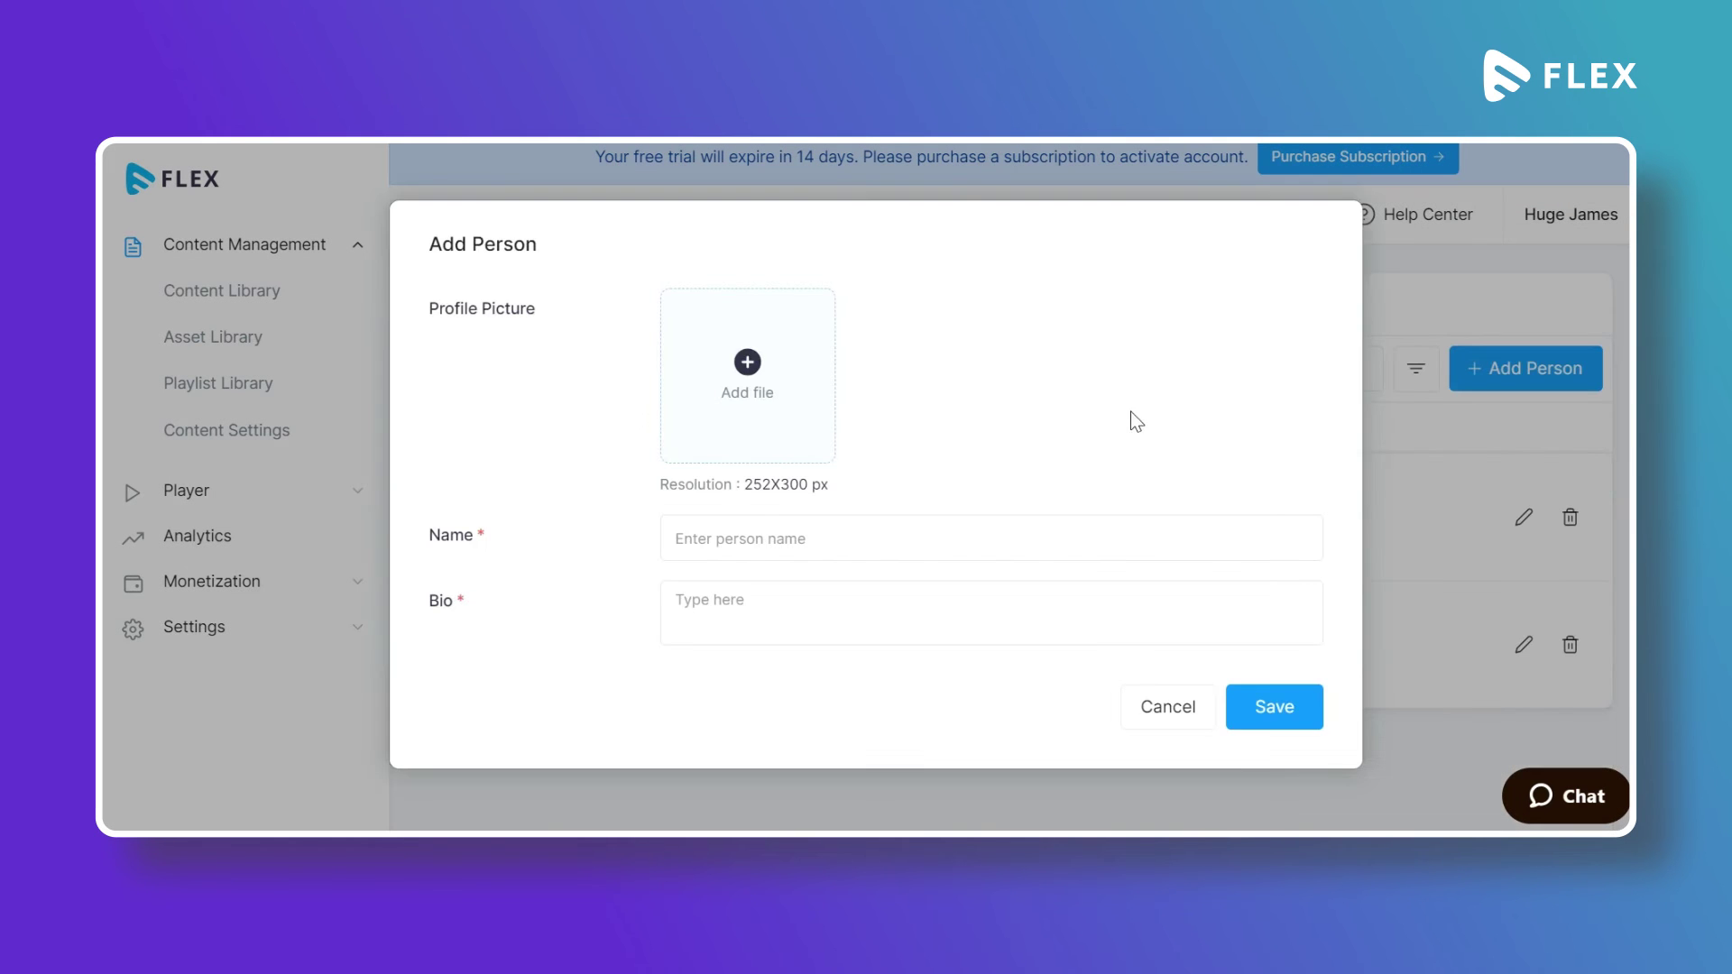
left_click(1149, 709)
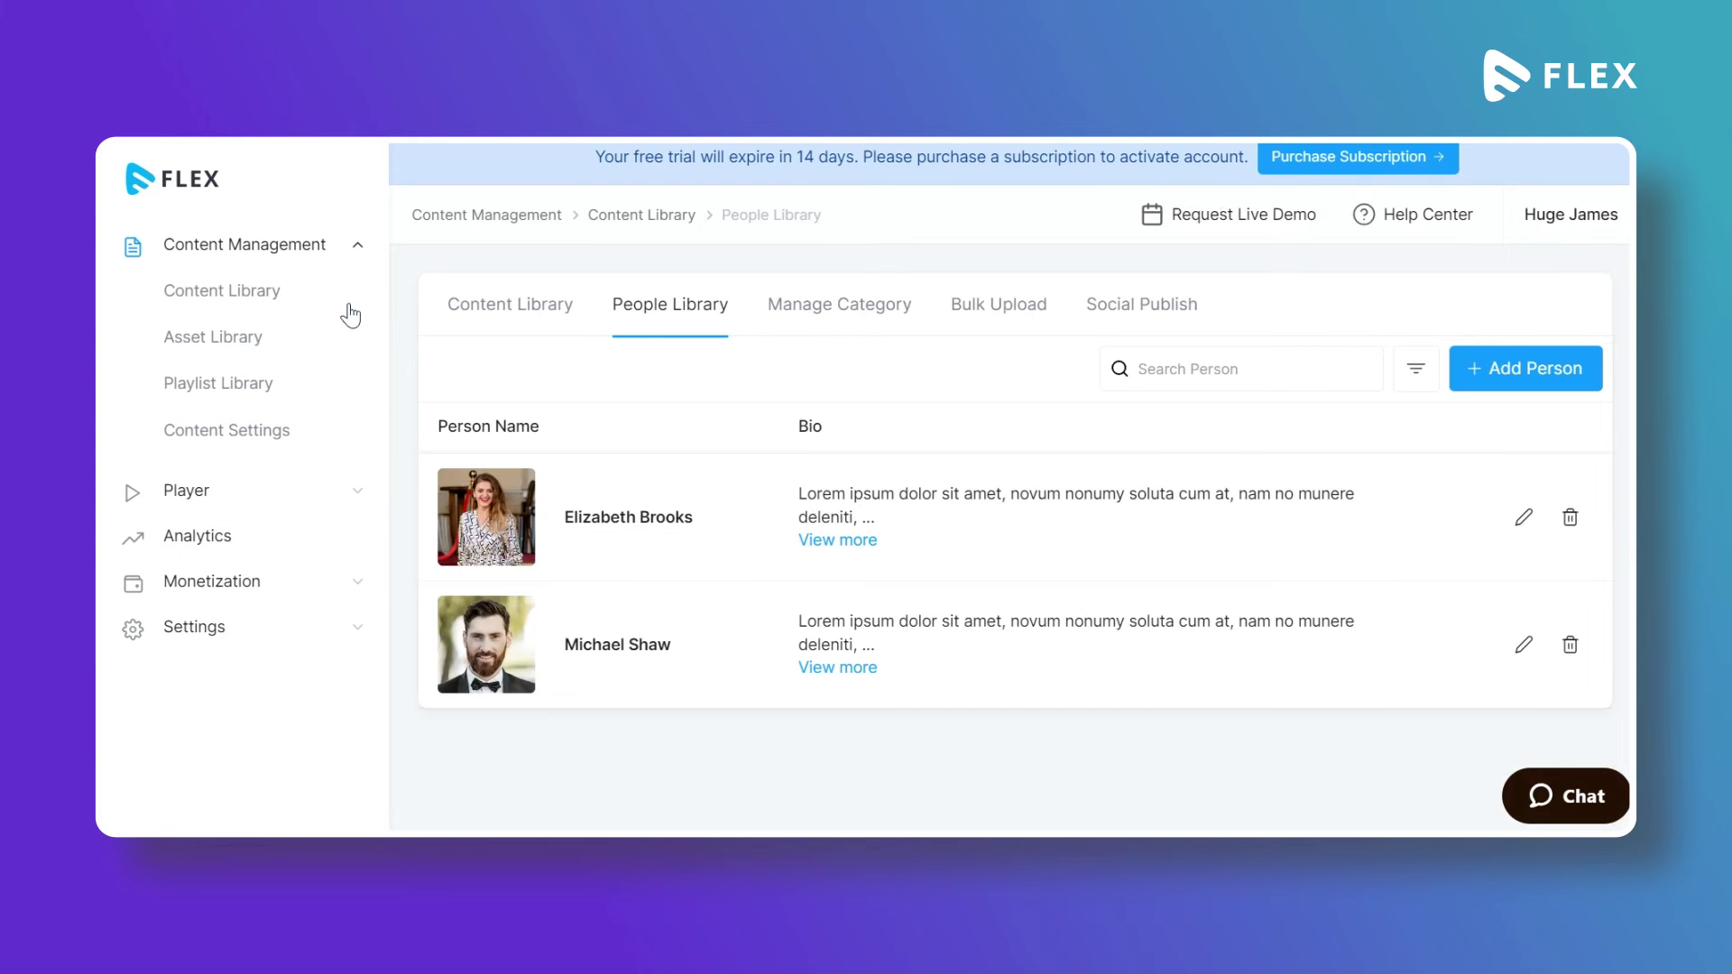
- Enable Show logo on the player and Skip Intro in the player's experience settings
left_click(307, 502)
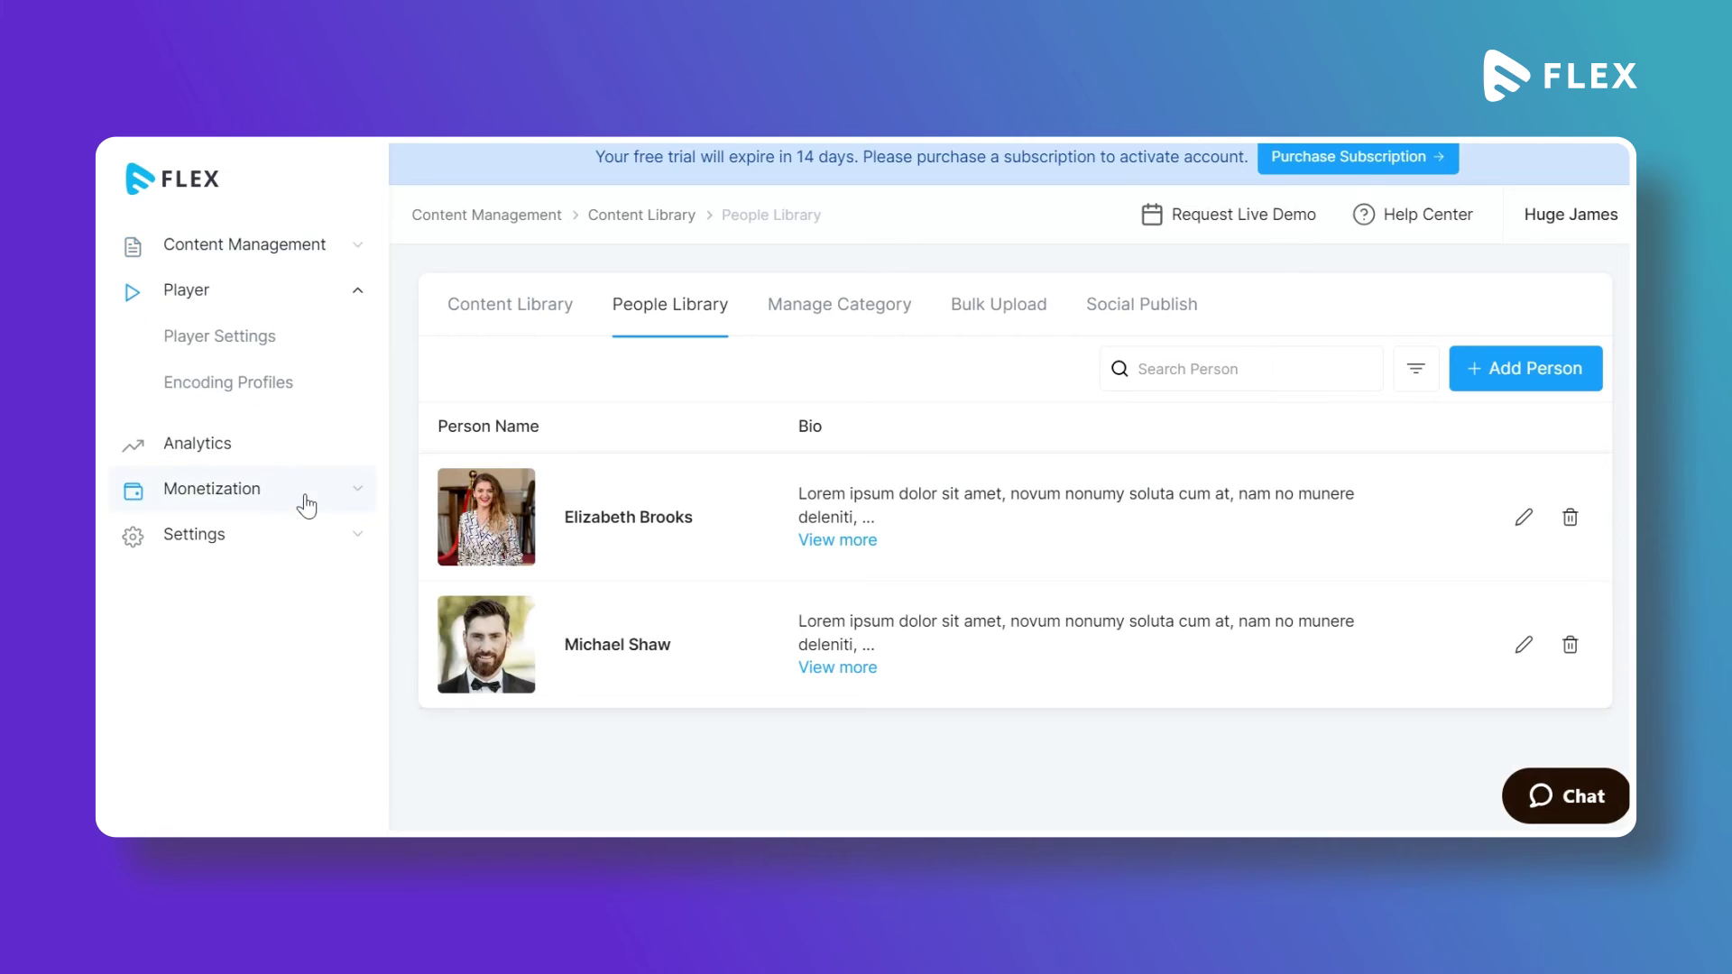
left_click(273, 350)
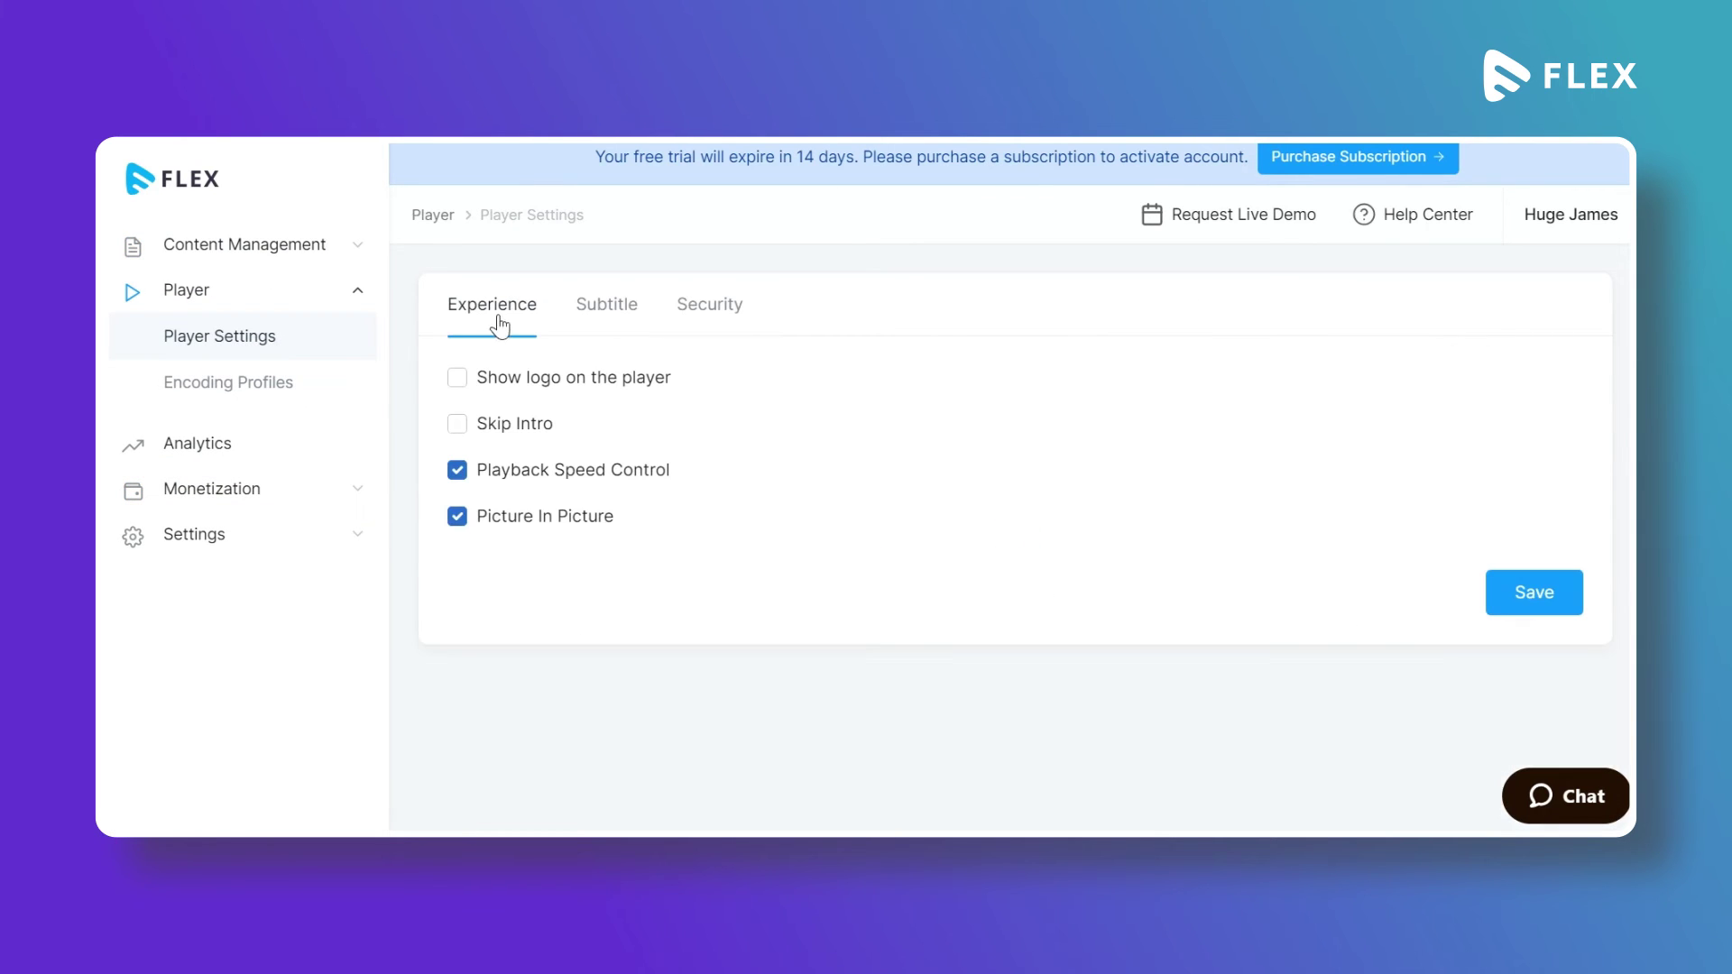
left_click(457, 377)
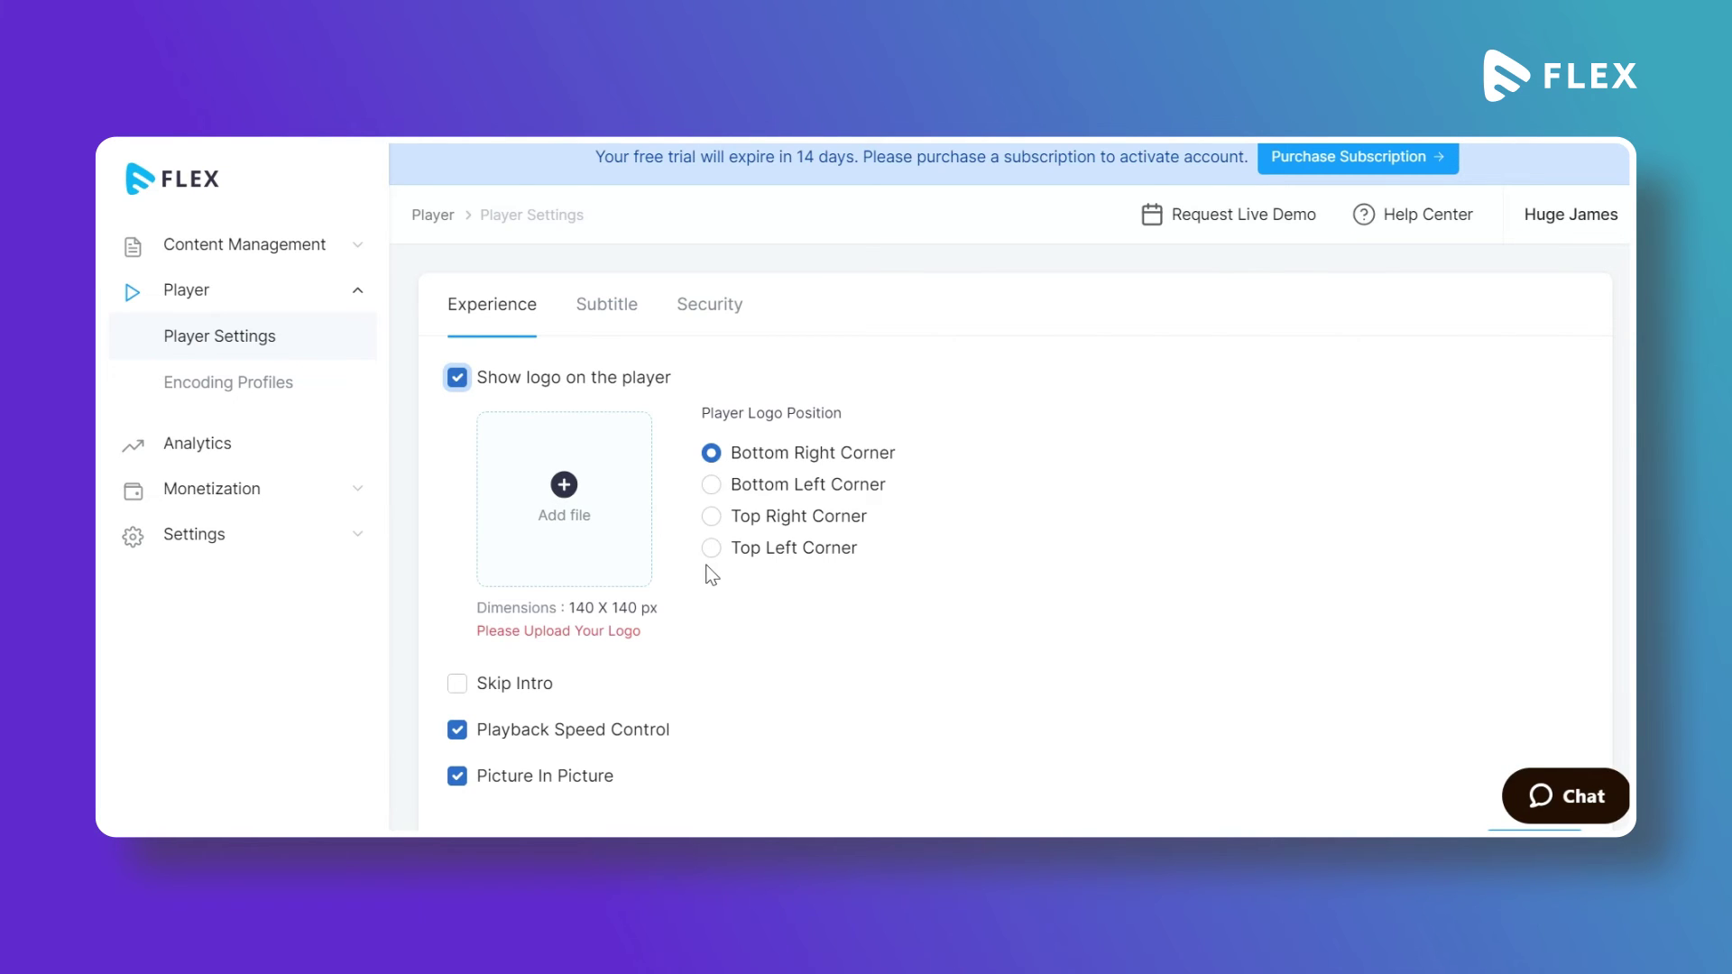
scroll(712, 575, "down", 3)
left_click(466, 463)
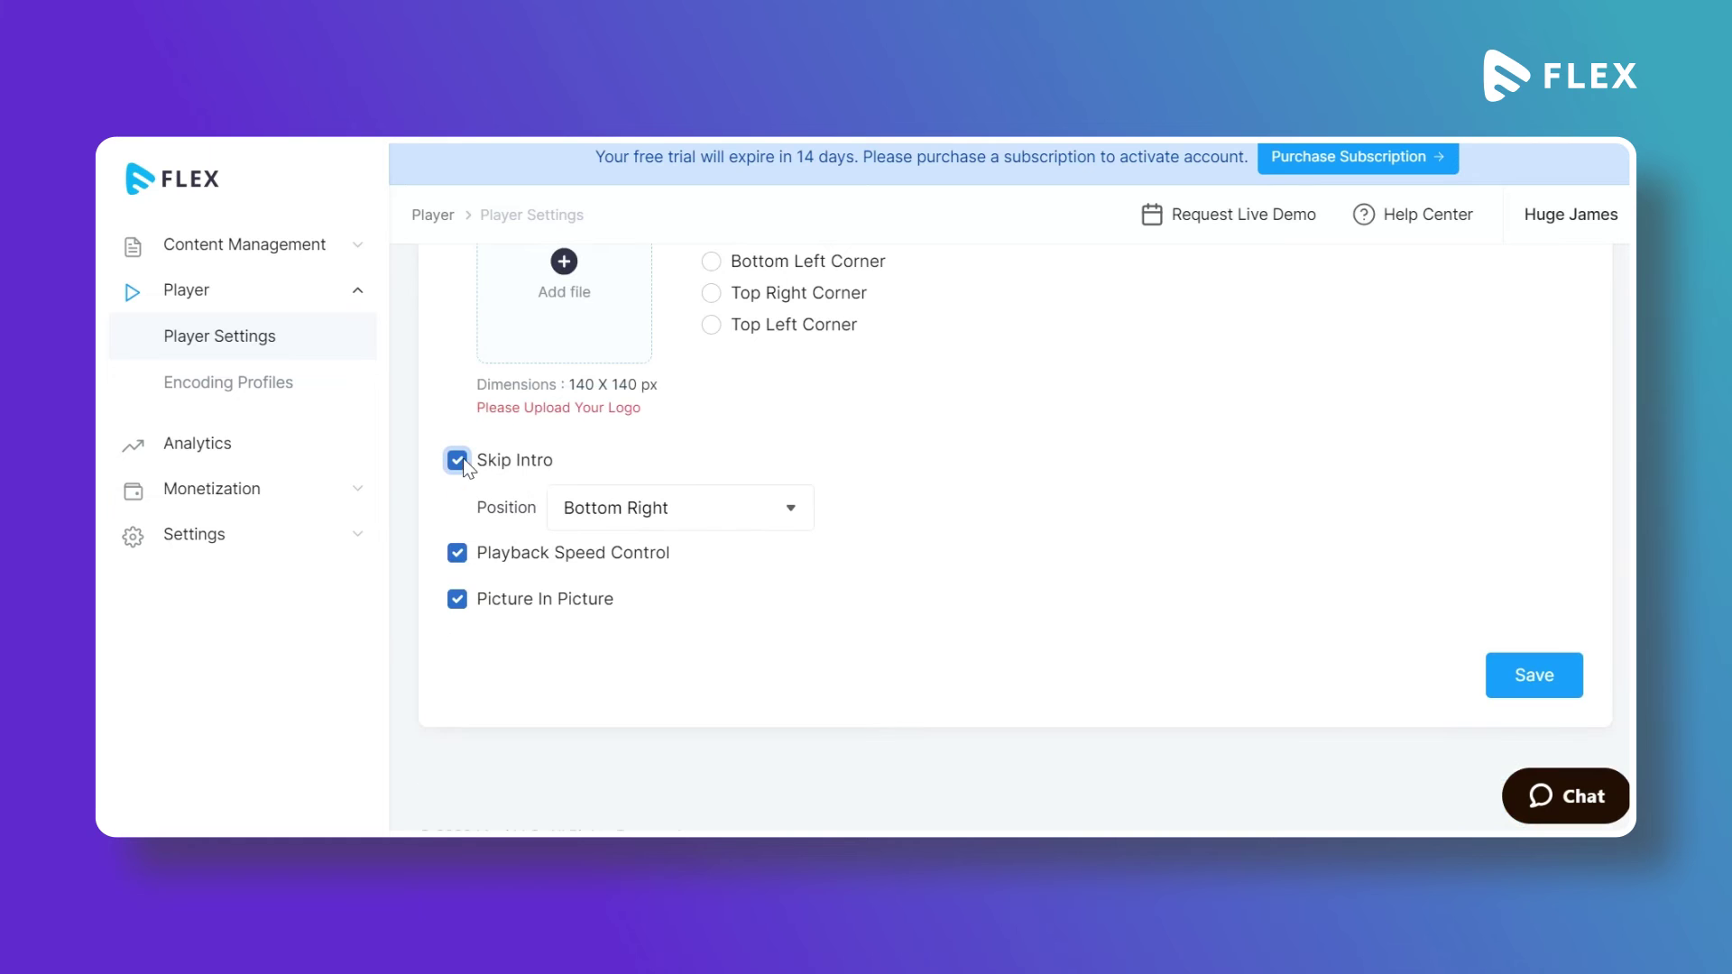
- Review the Skip Intro position options and the player's subtitle behaviour and appearance settings
left_click(607, 515)
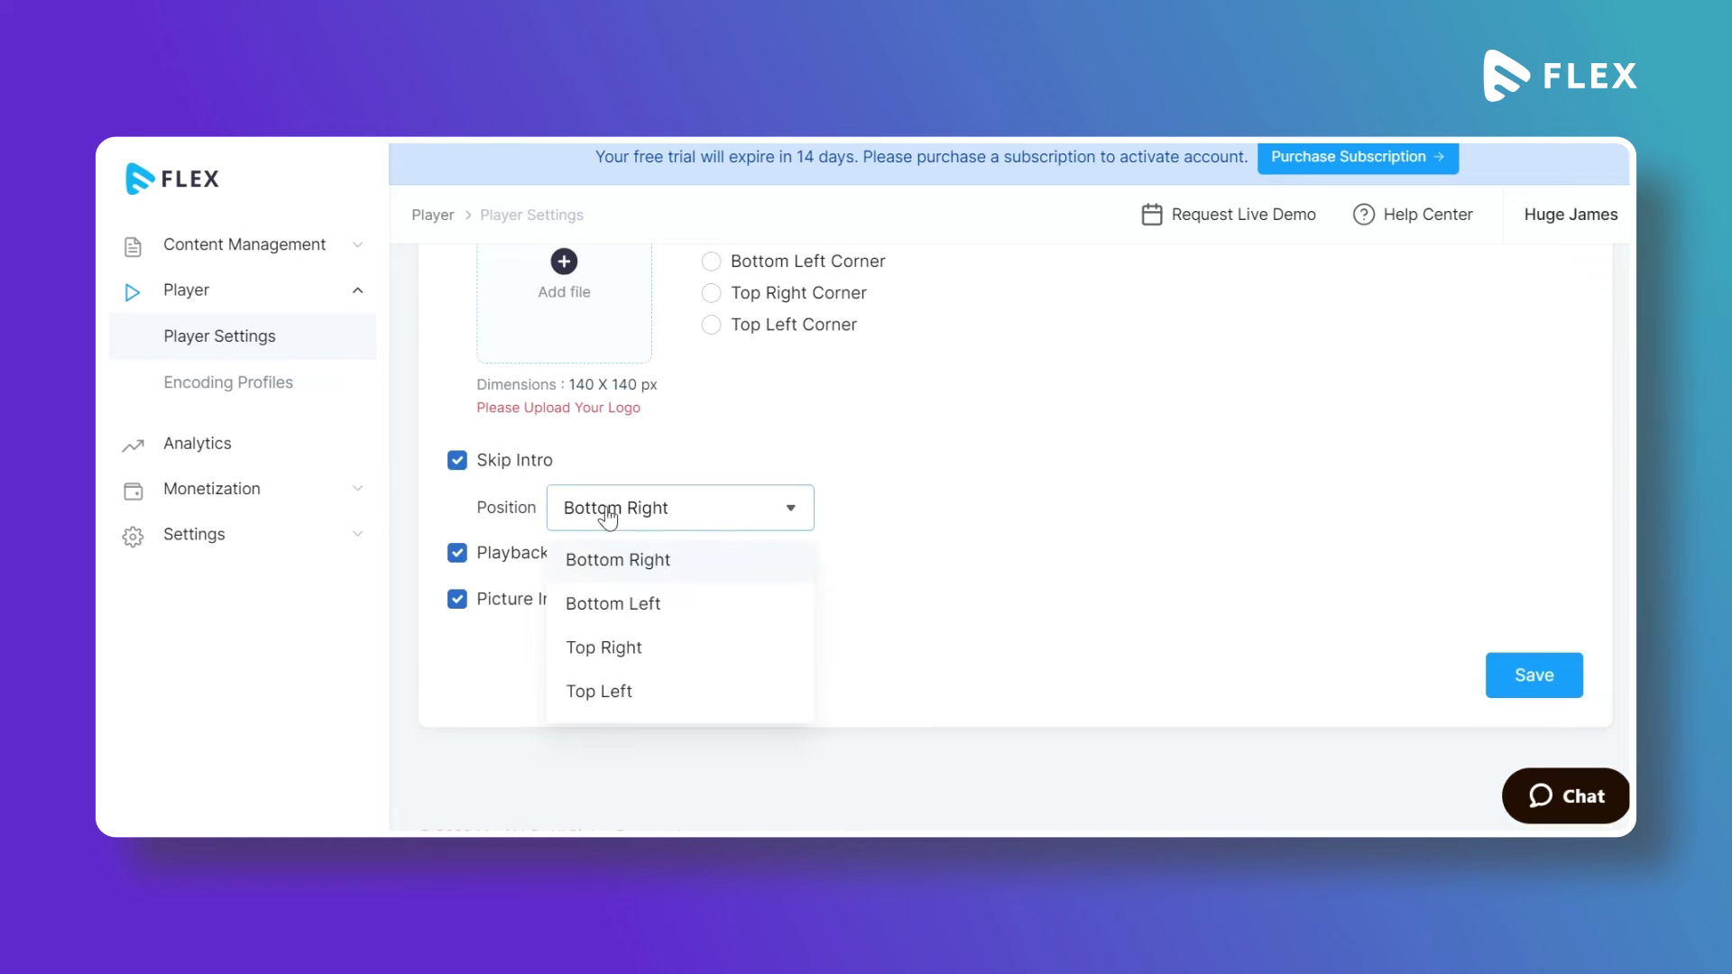
left_click(599, 515)
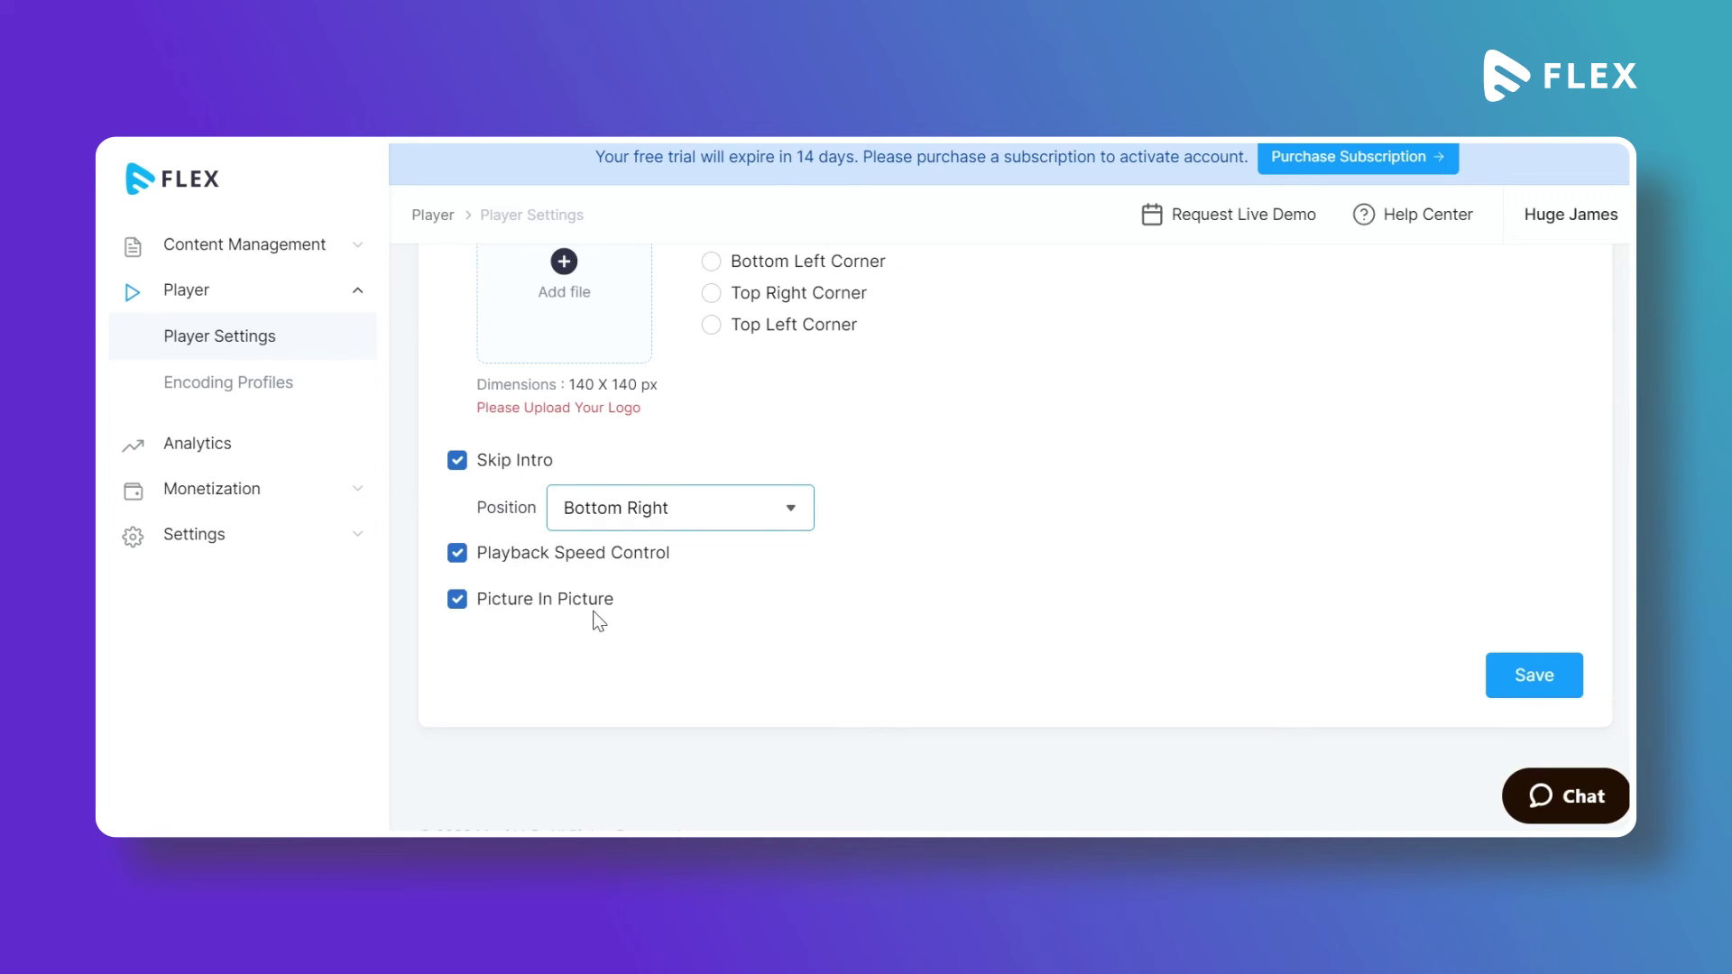
scroll(605, 613, "up", 3)
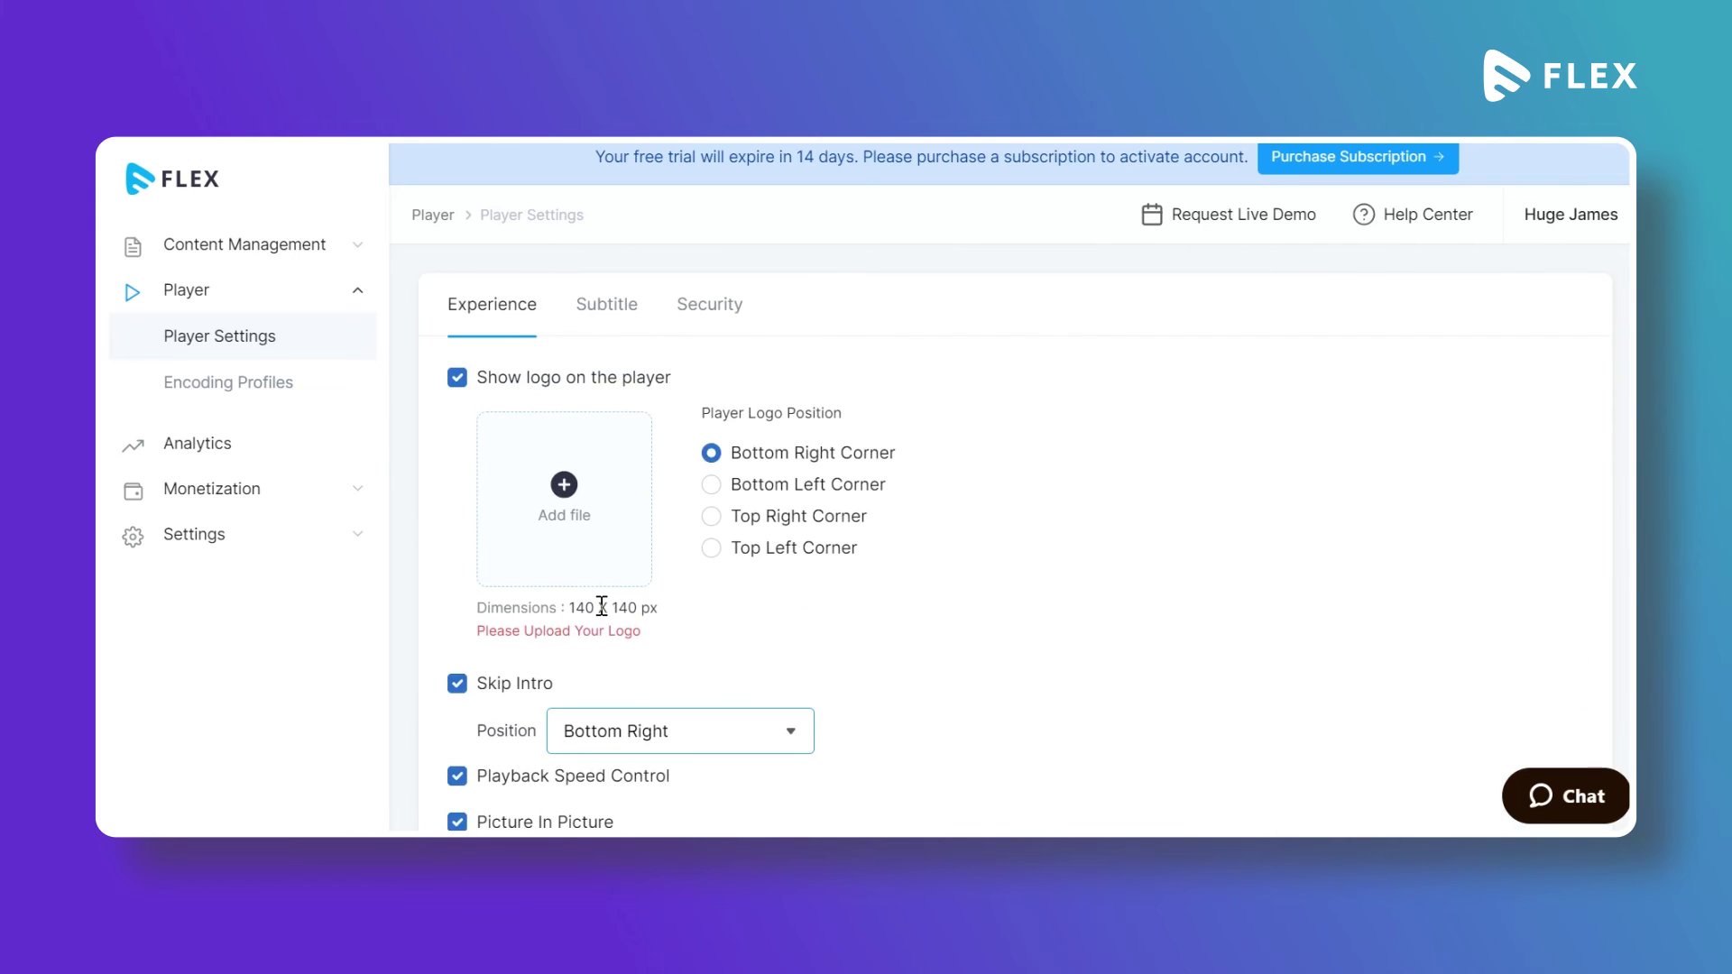
left_click(604, 318)
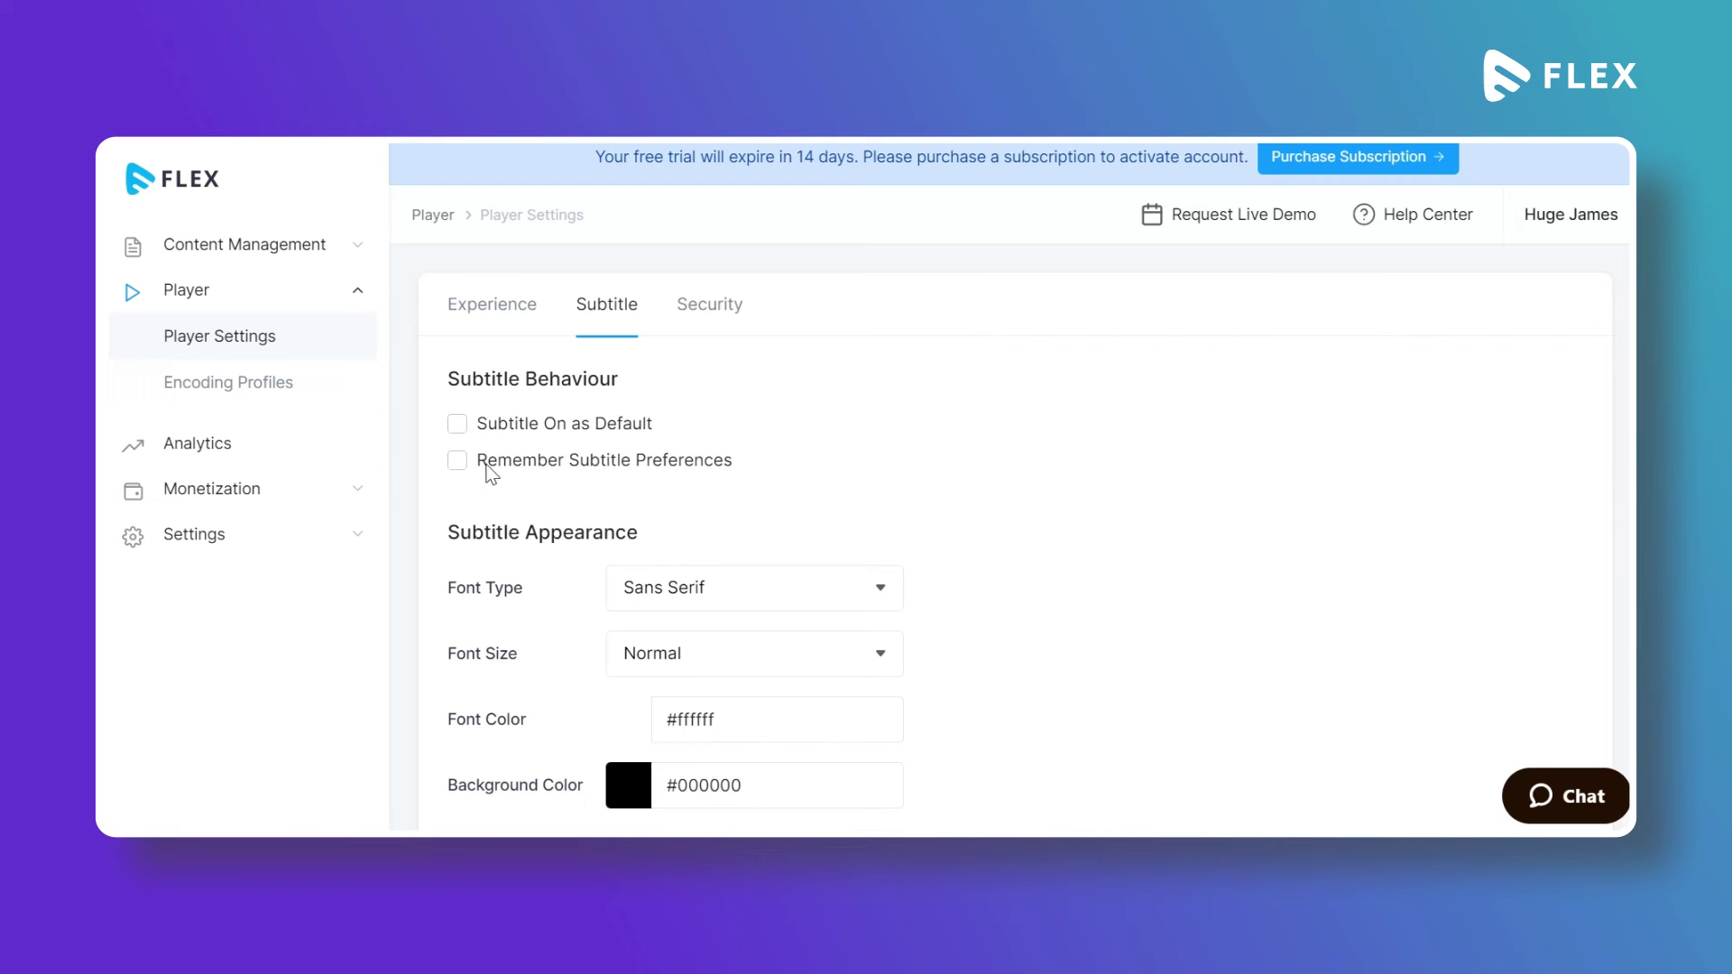
scroll(660, 488, "down", 2)
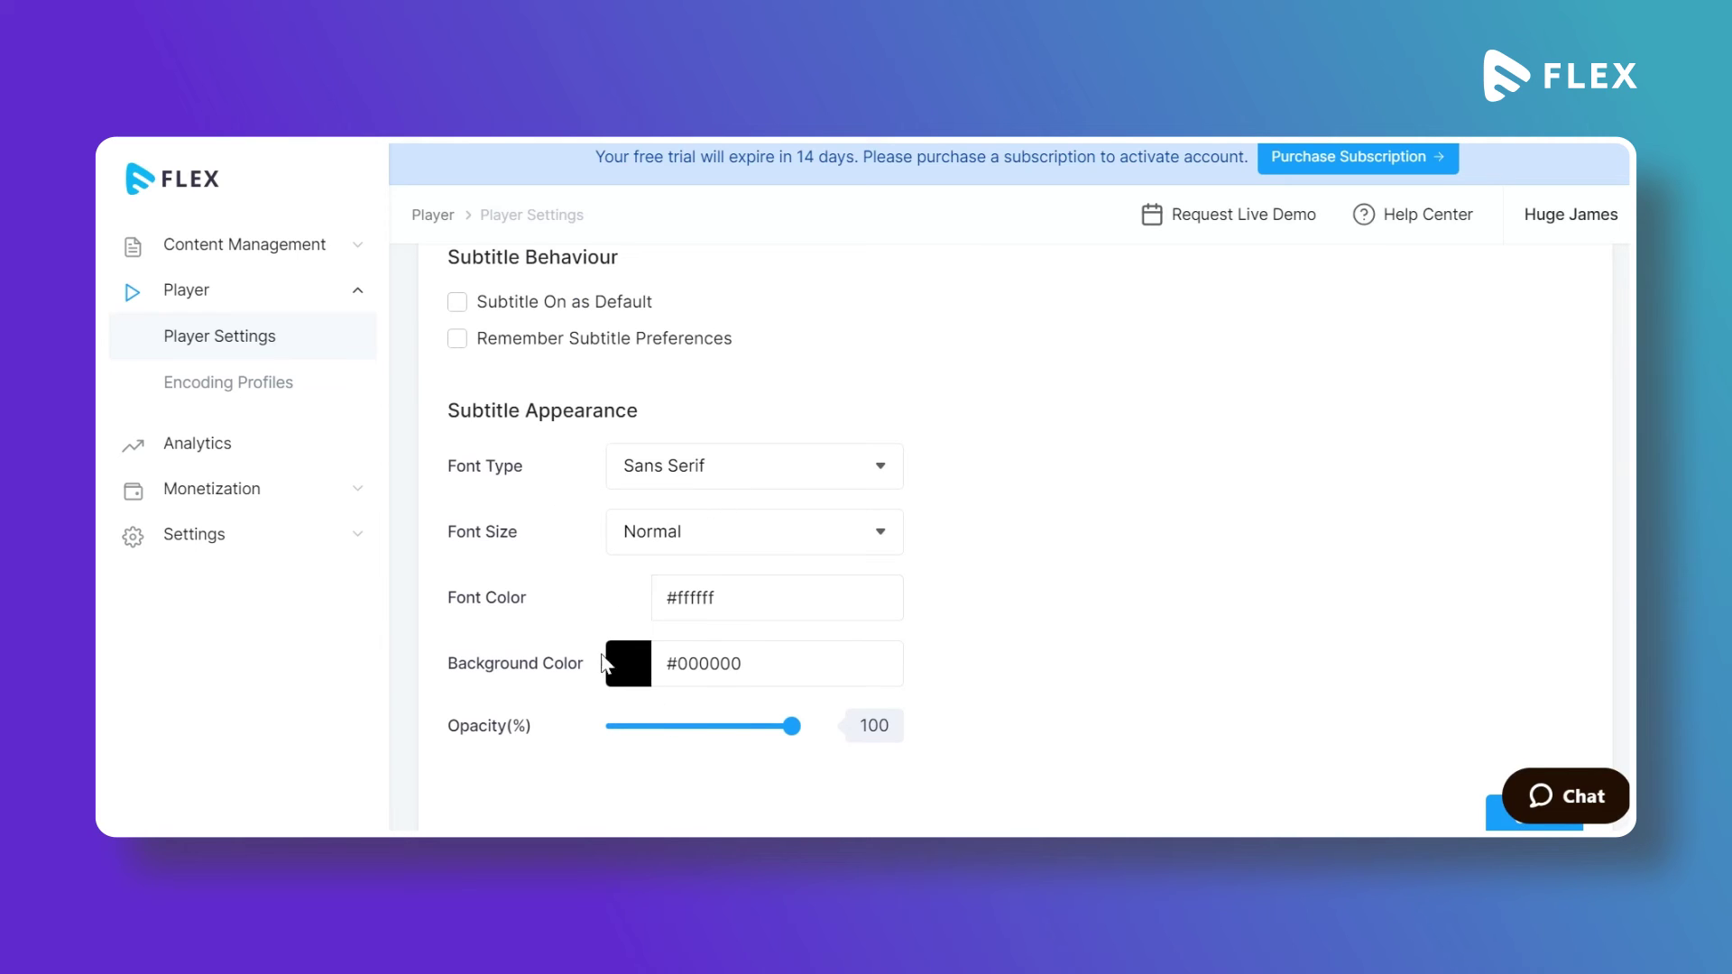
scroll(613, 654, "up", 2)
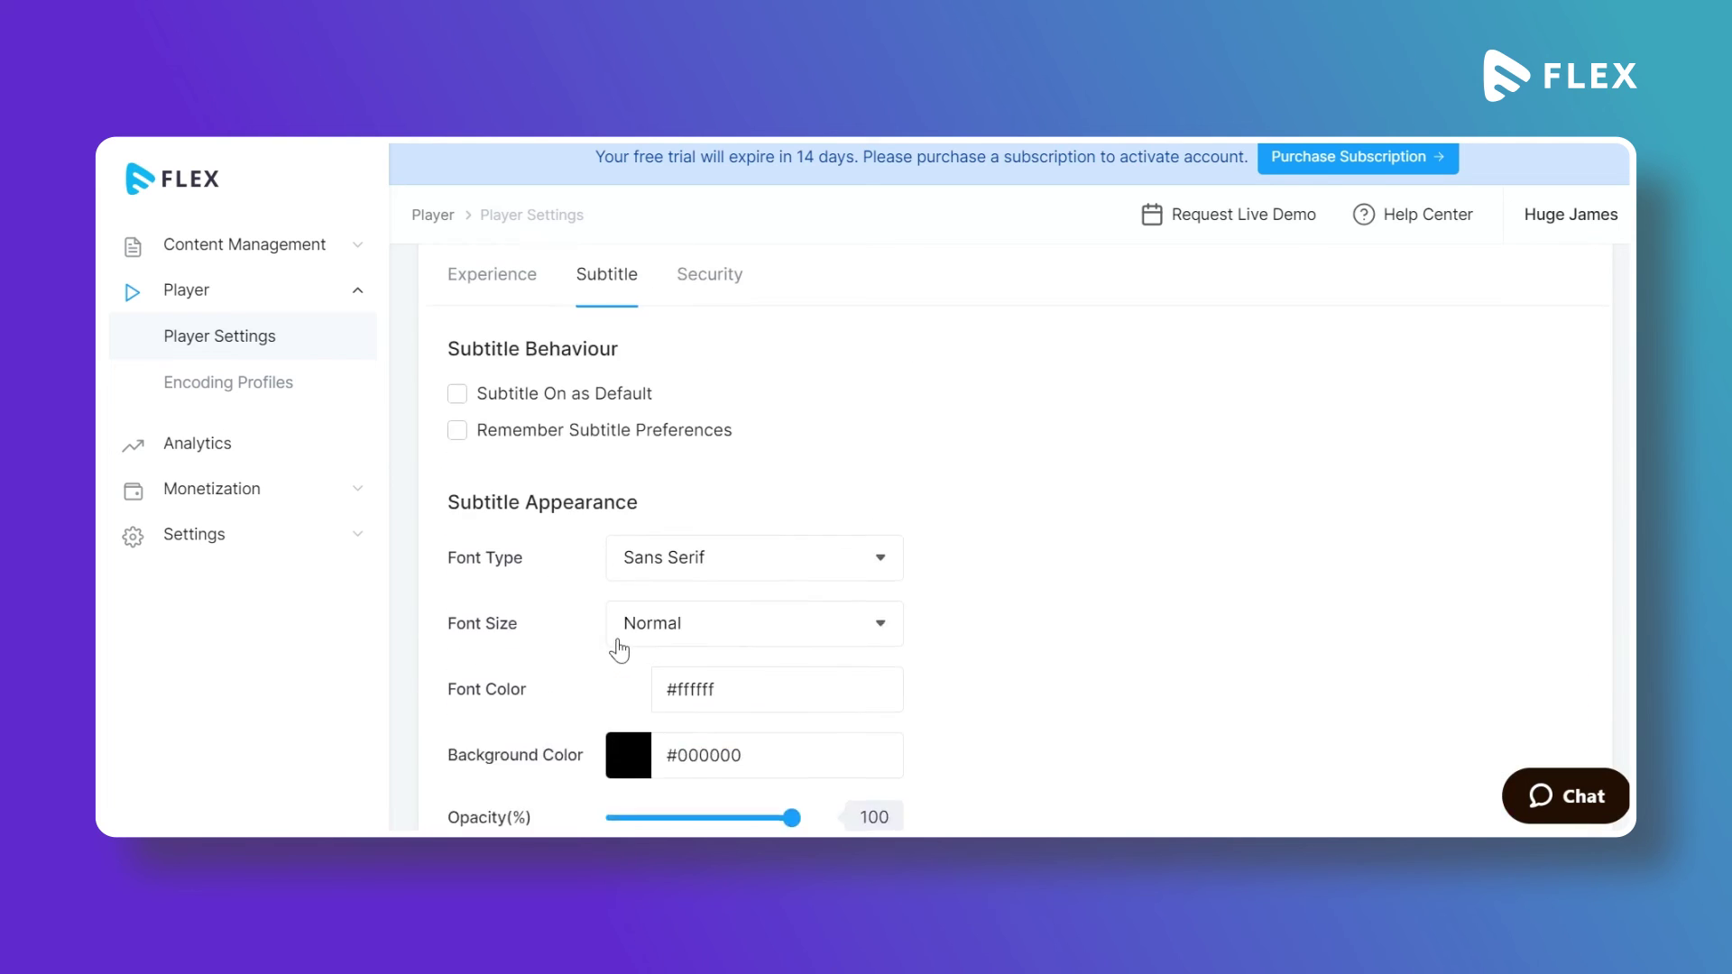
- Enable the watermark on the player in the security settings, with IP Address and Date as its parameters
left_click(709, 314)
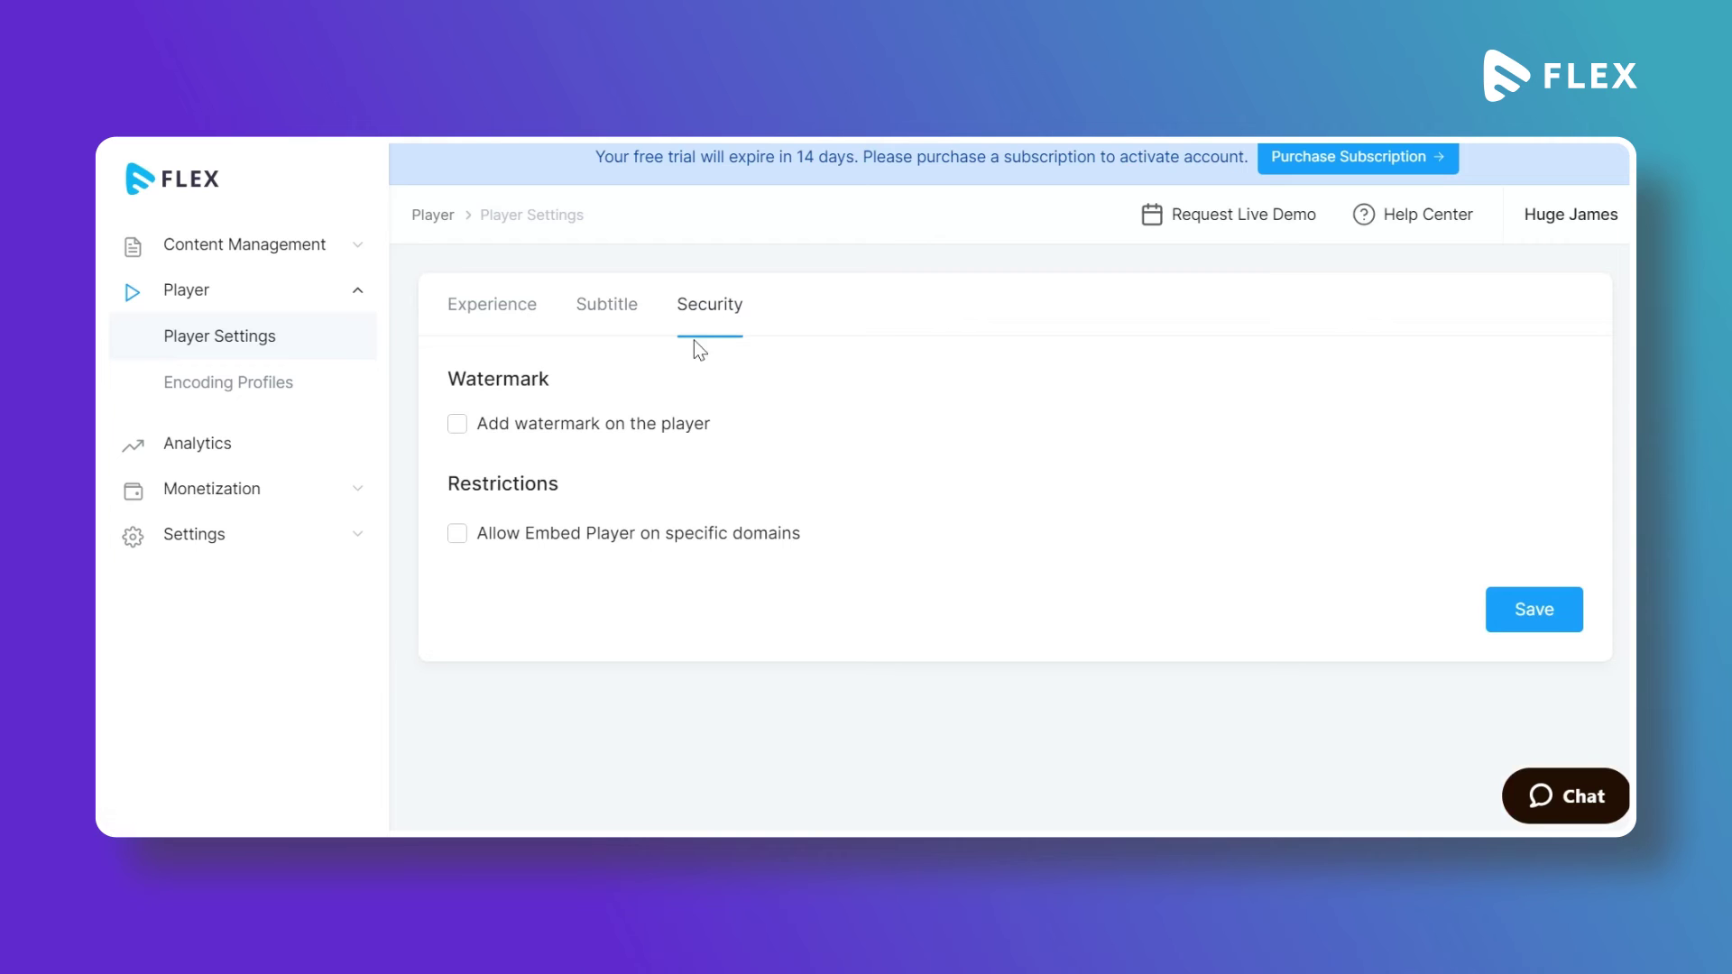
left_click(466, 424)
scroll(561, 420, "down", 2)
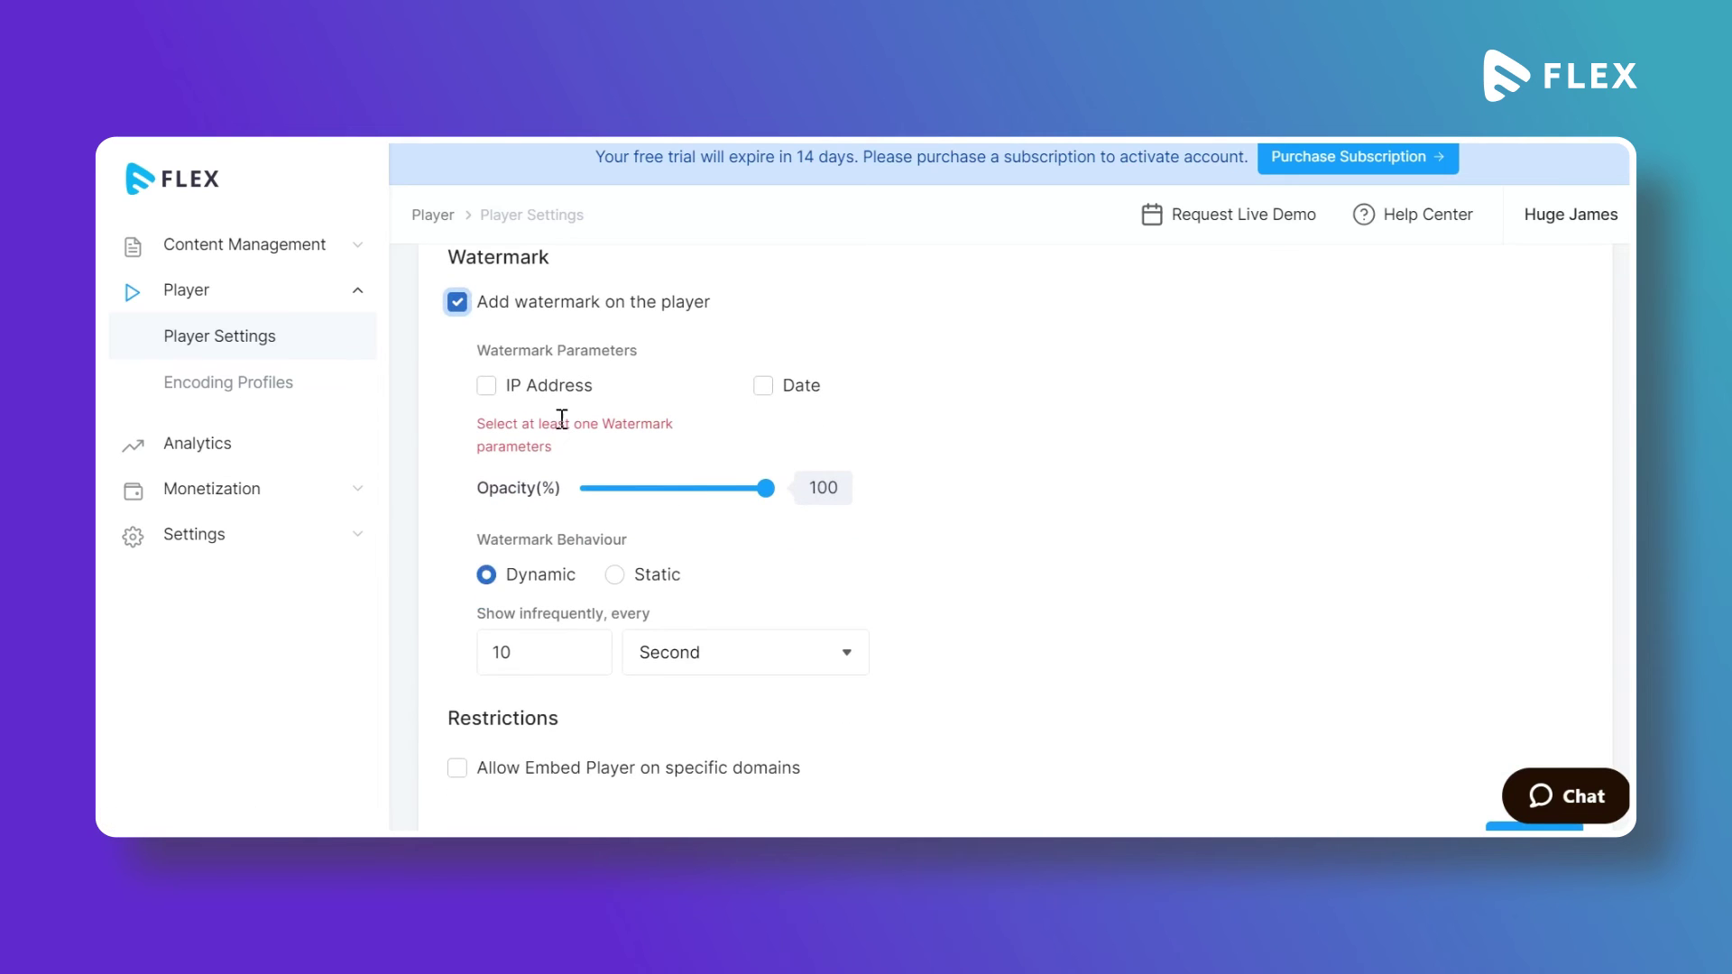
left_click(488, 388)
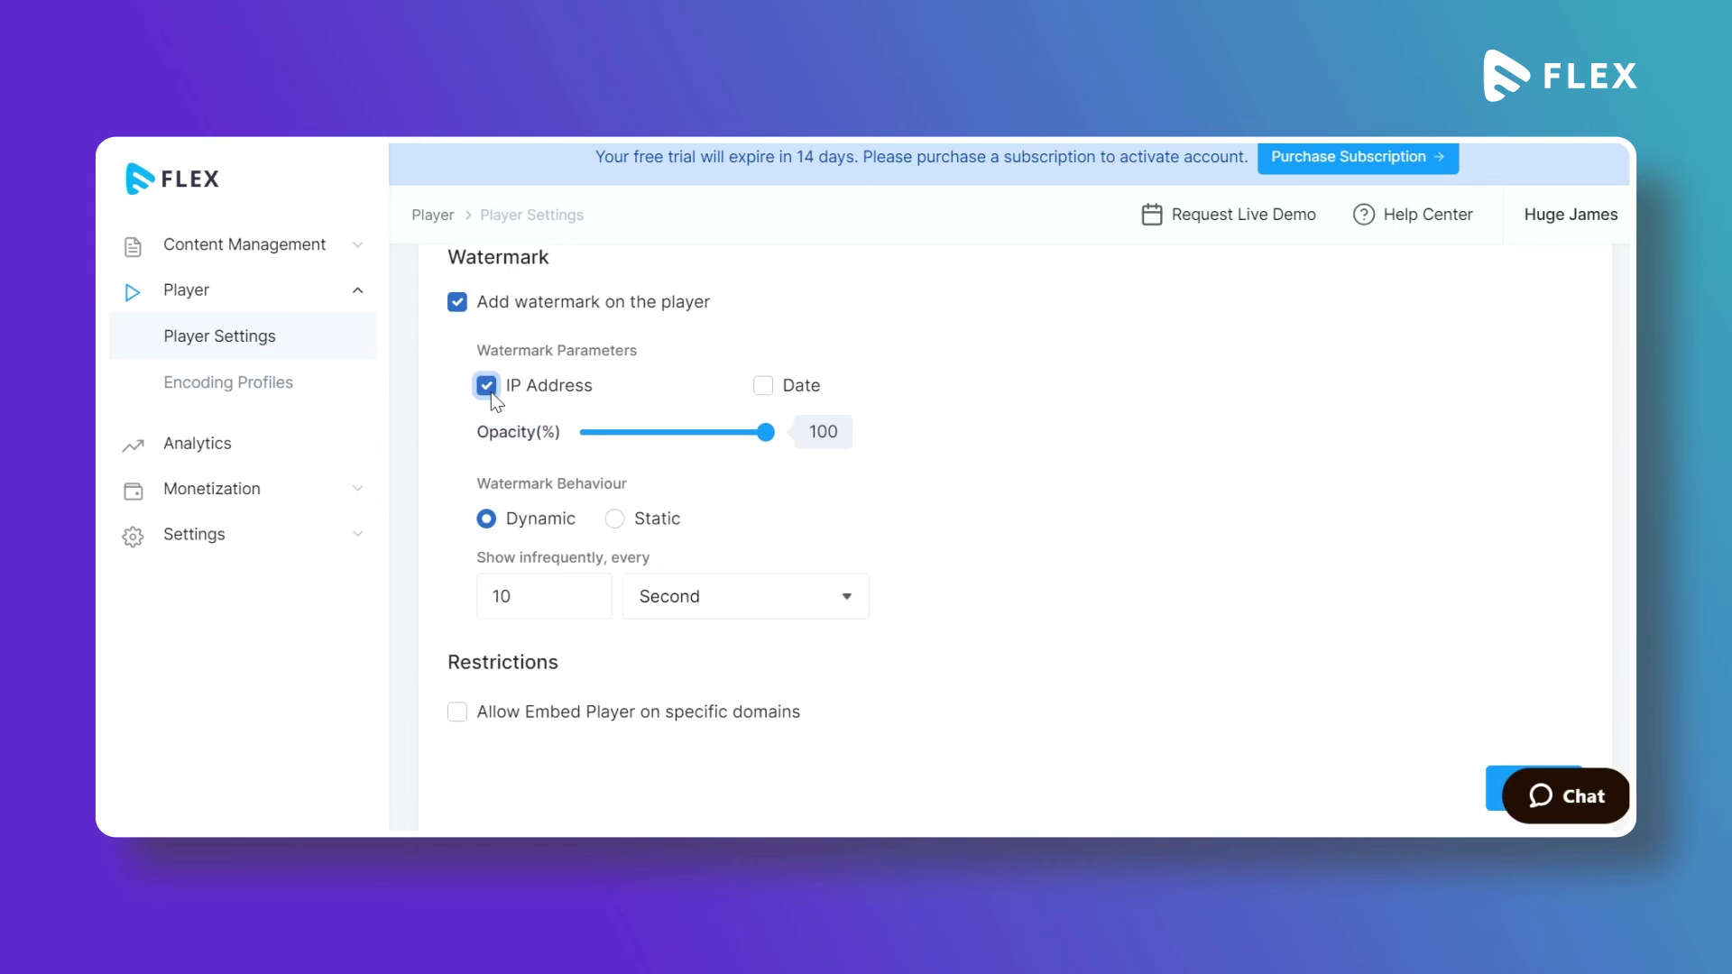
left_click(763, 387)
- Restrict the embed player to specific domains and add muvi.com to the allowed websites
scroll(669, 561, "down", 2)
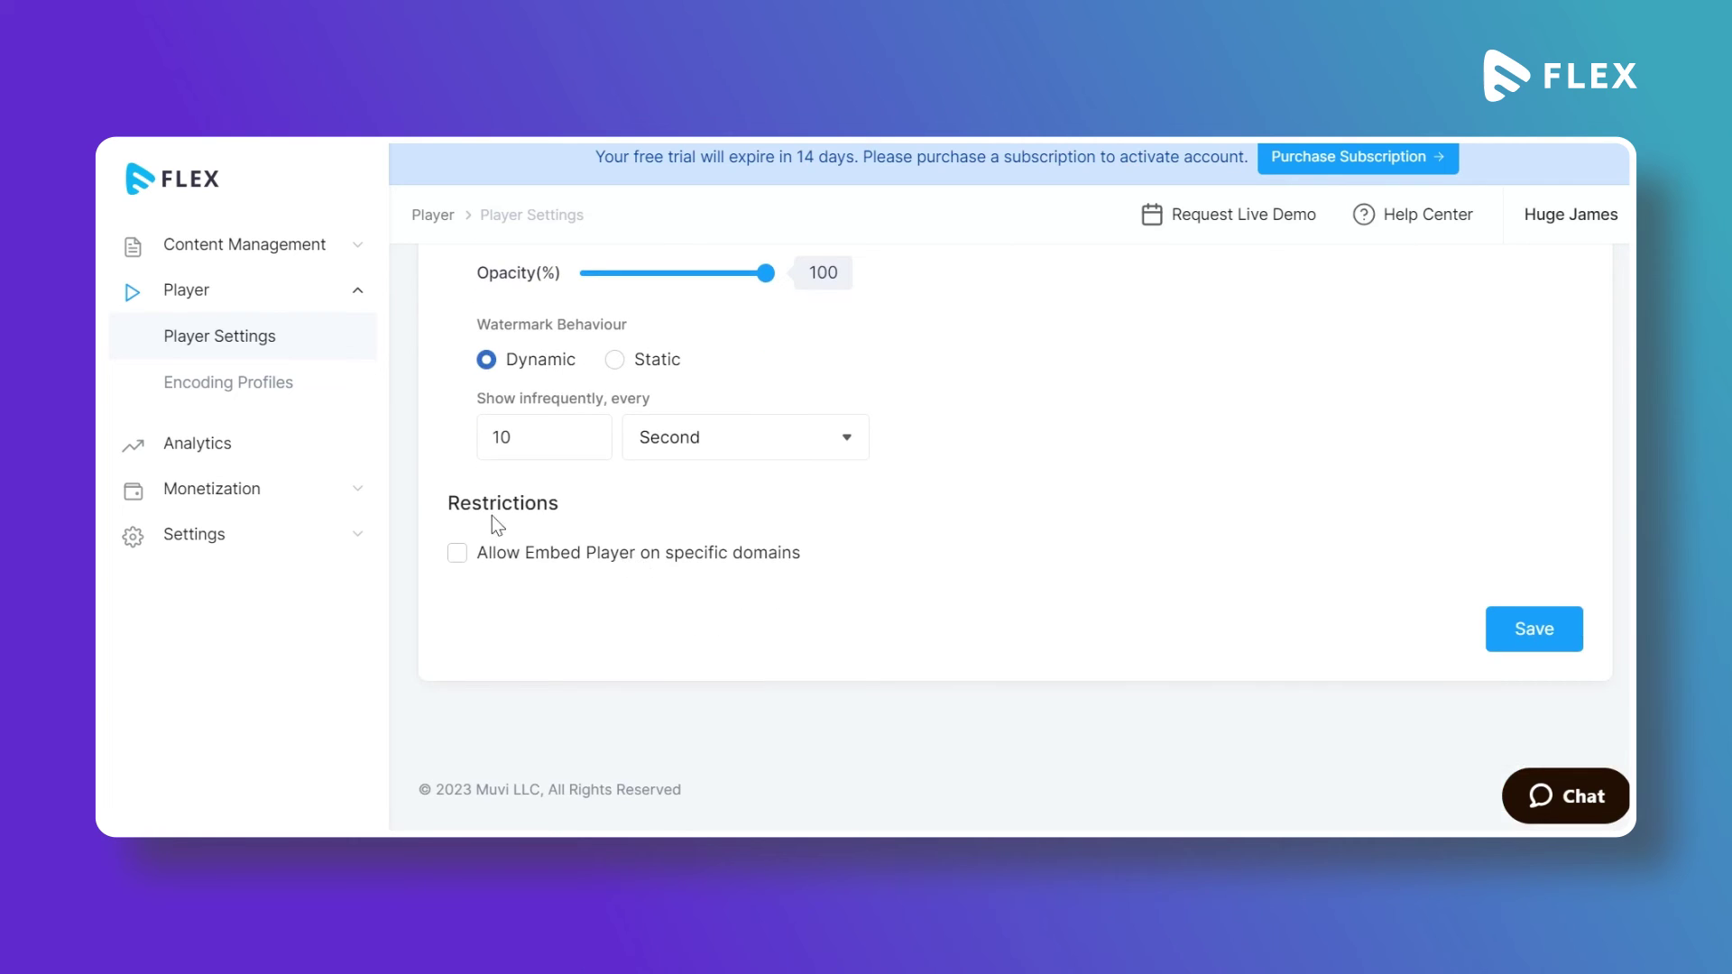
left_click(458, 554)
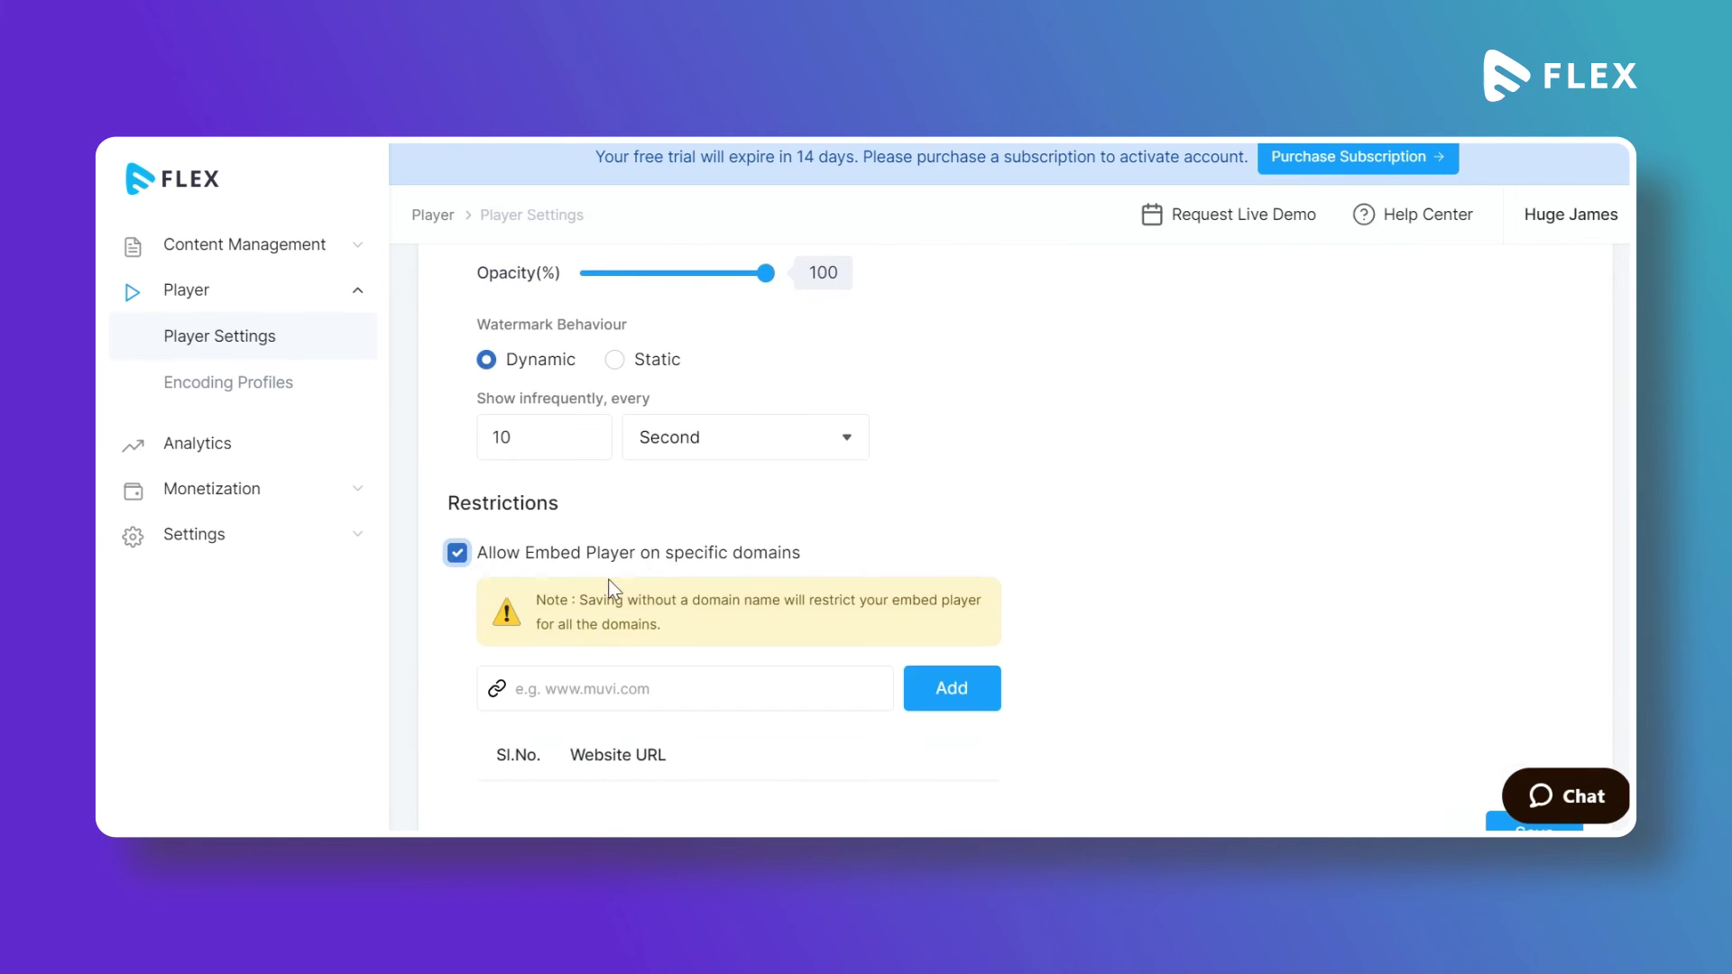
scroll(610, 581, "down", 1)
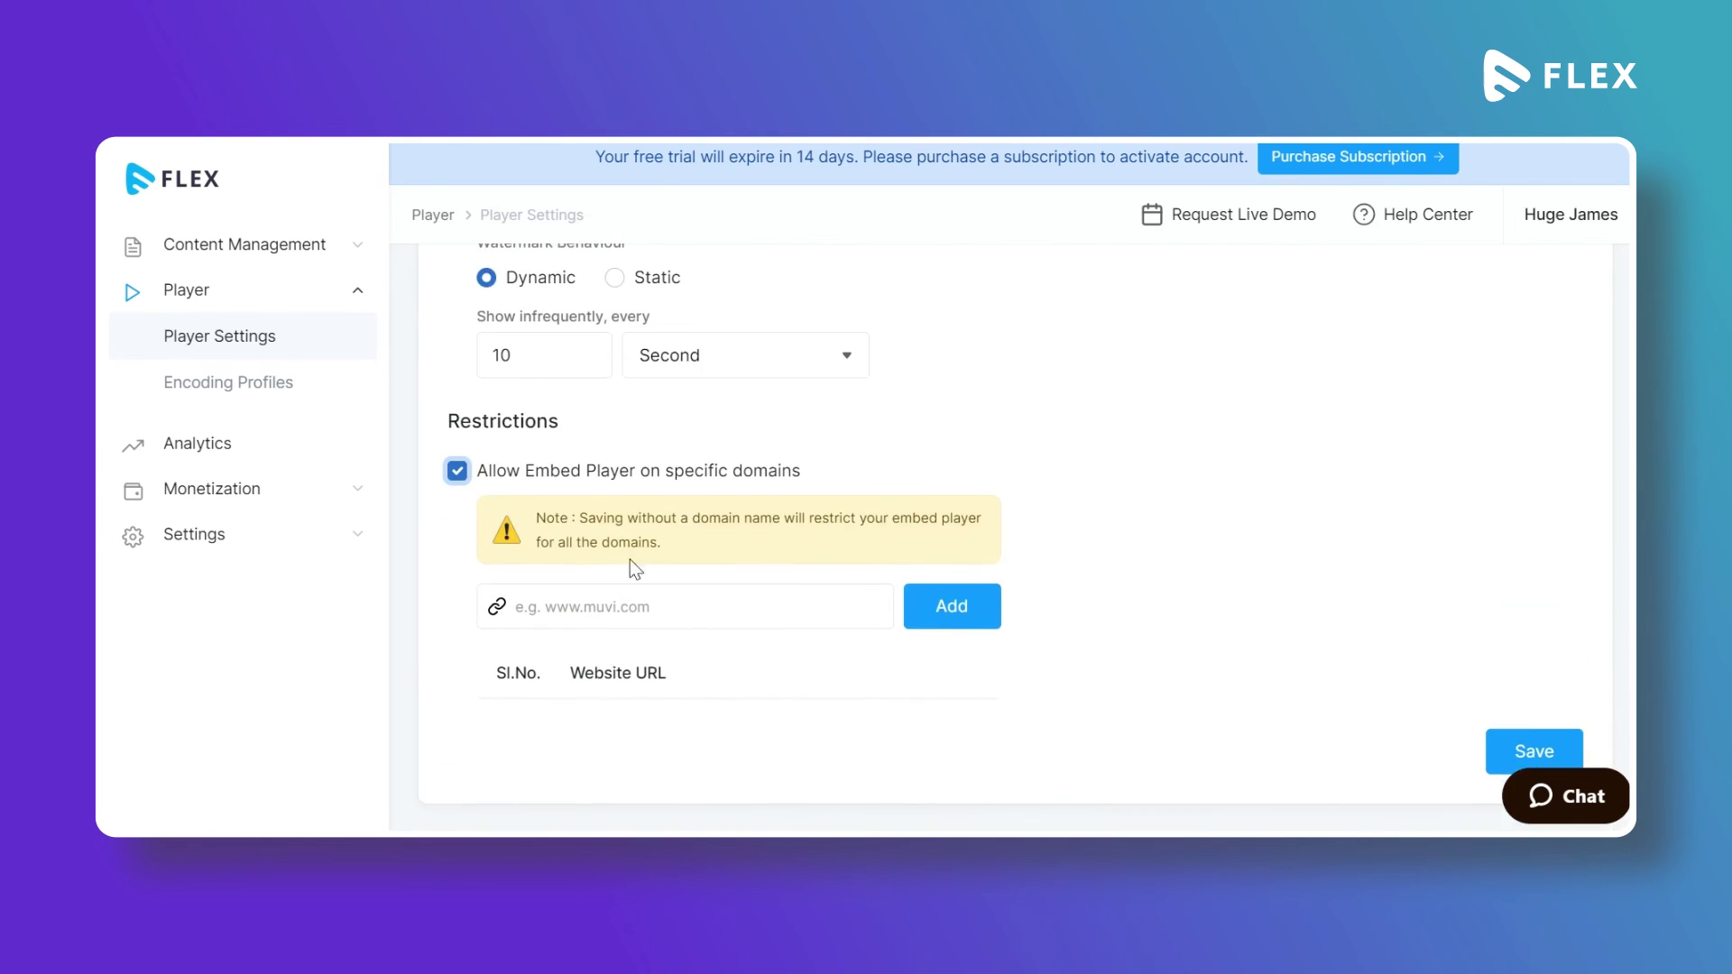
scroll(715, 566, "down", 2)
left_click(695, 492)
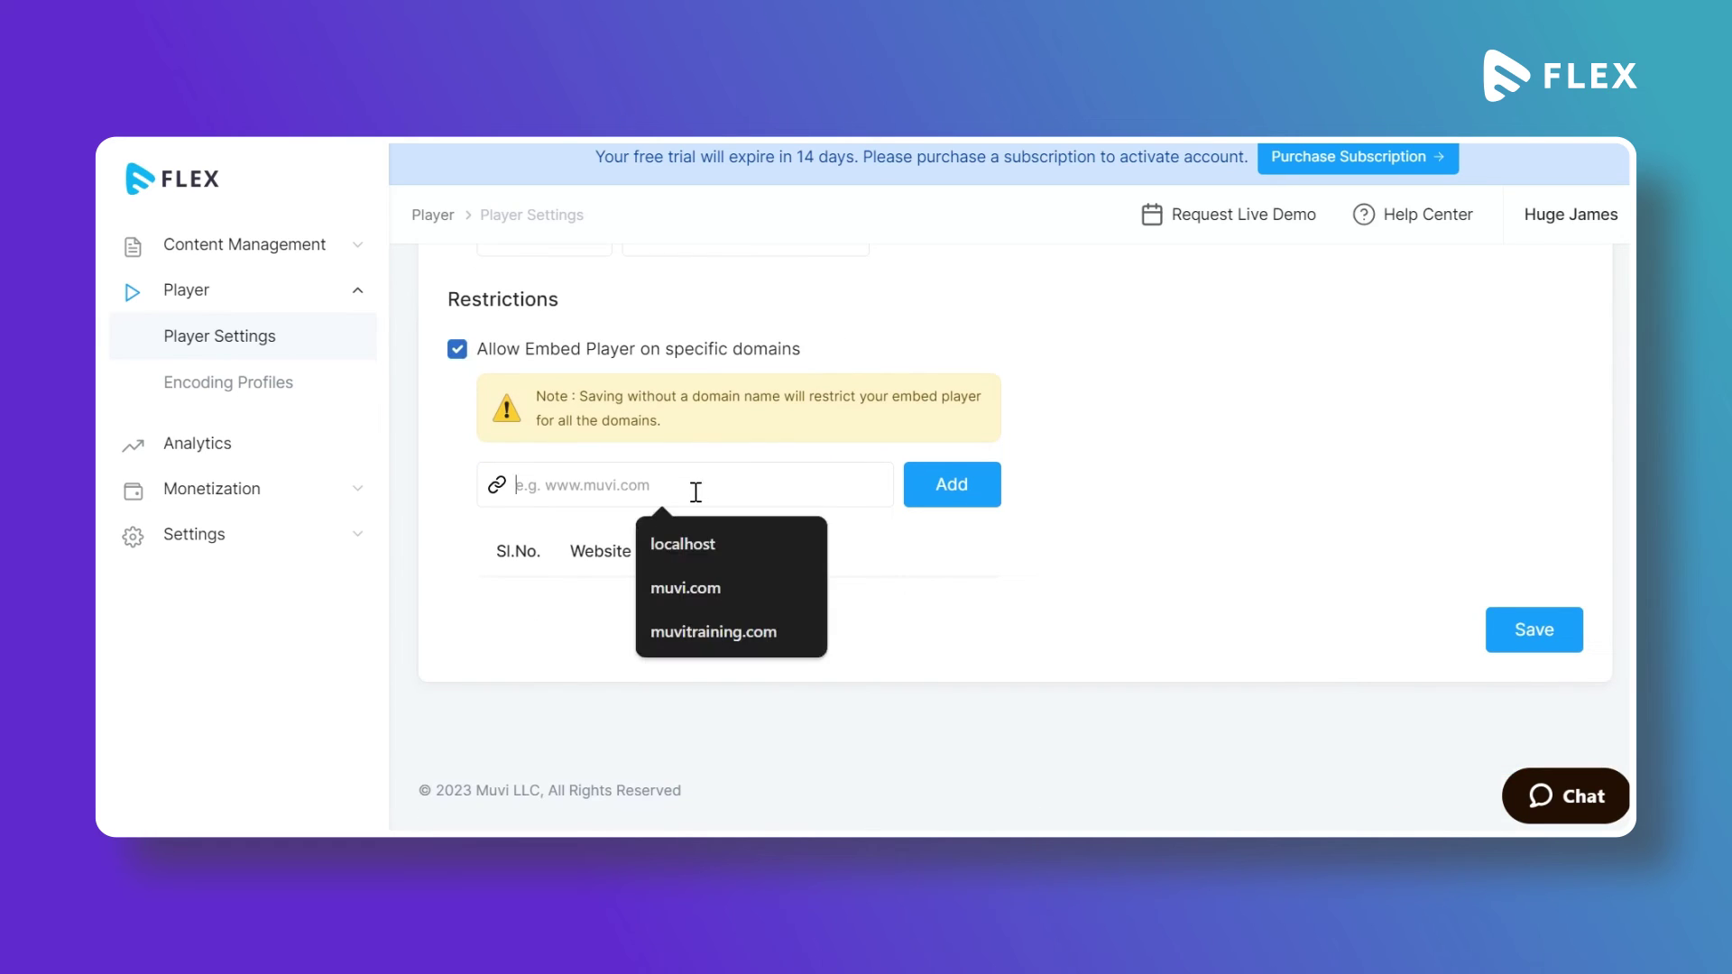
left_click(691, 576)
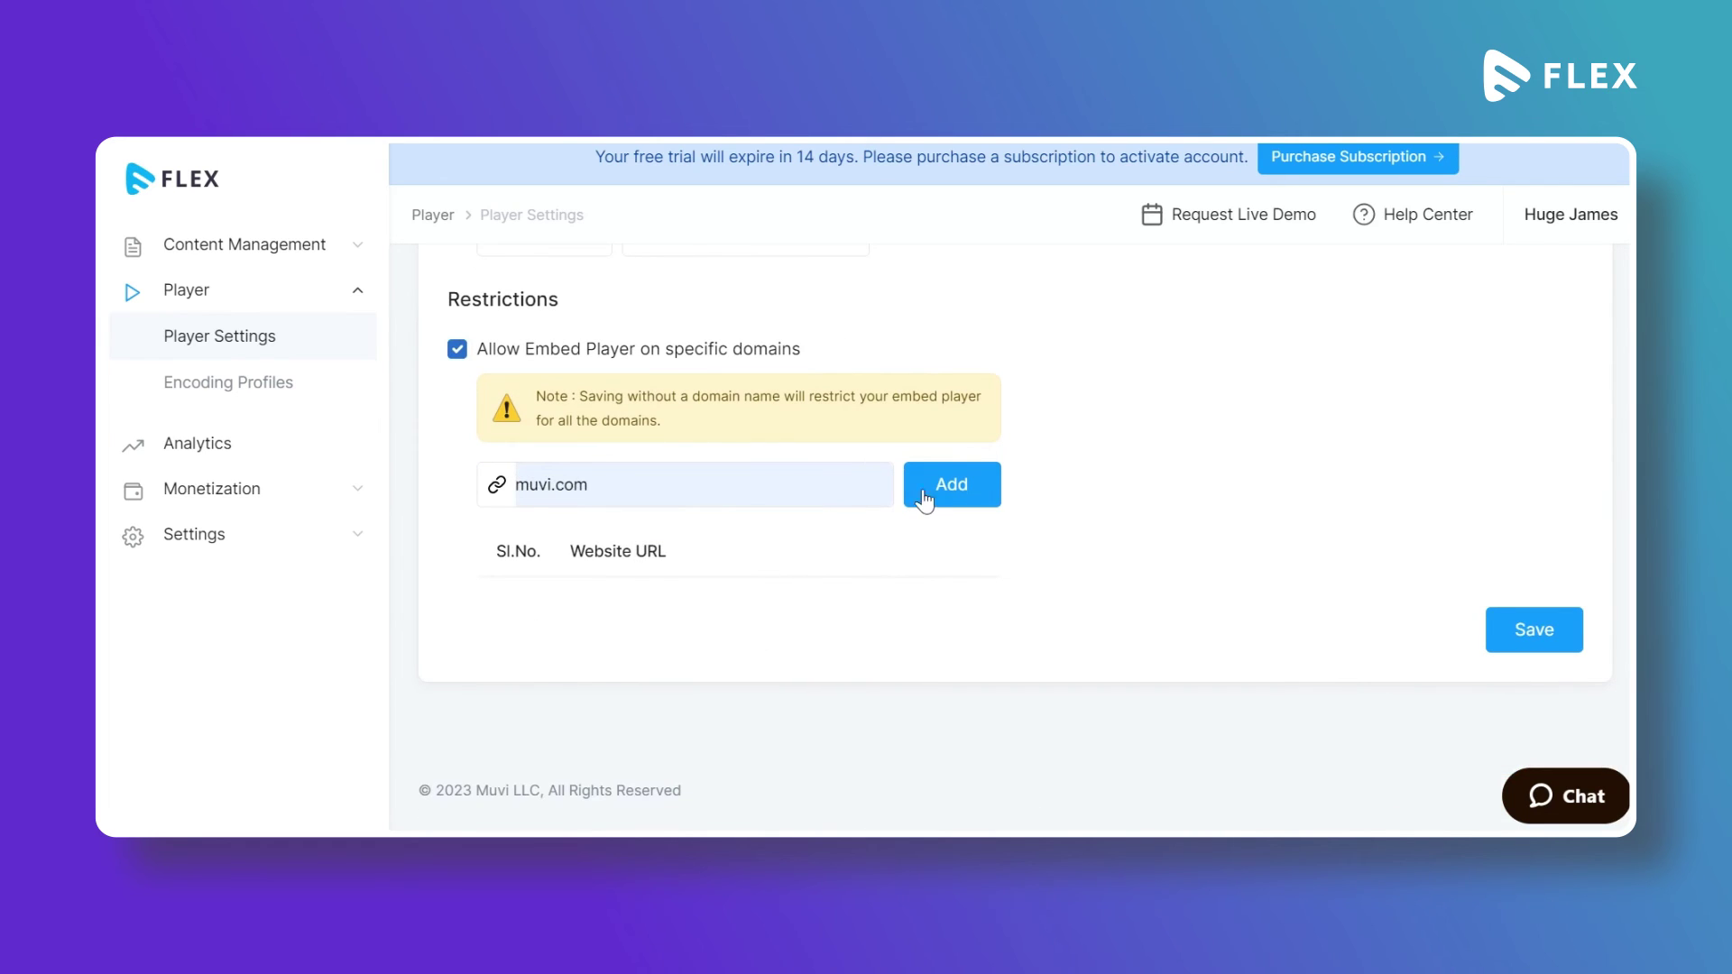
left_click(939, 499)
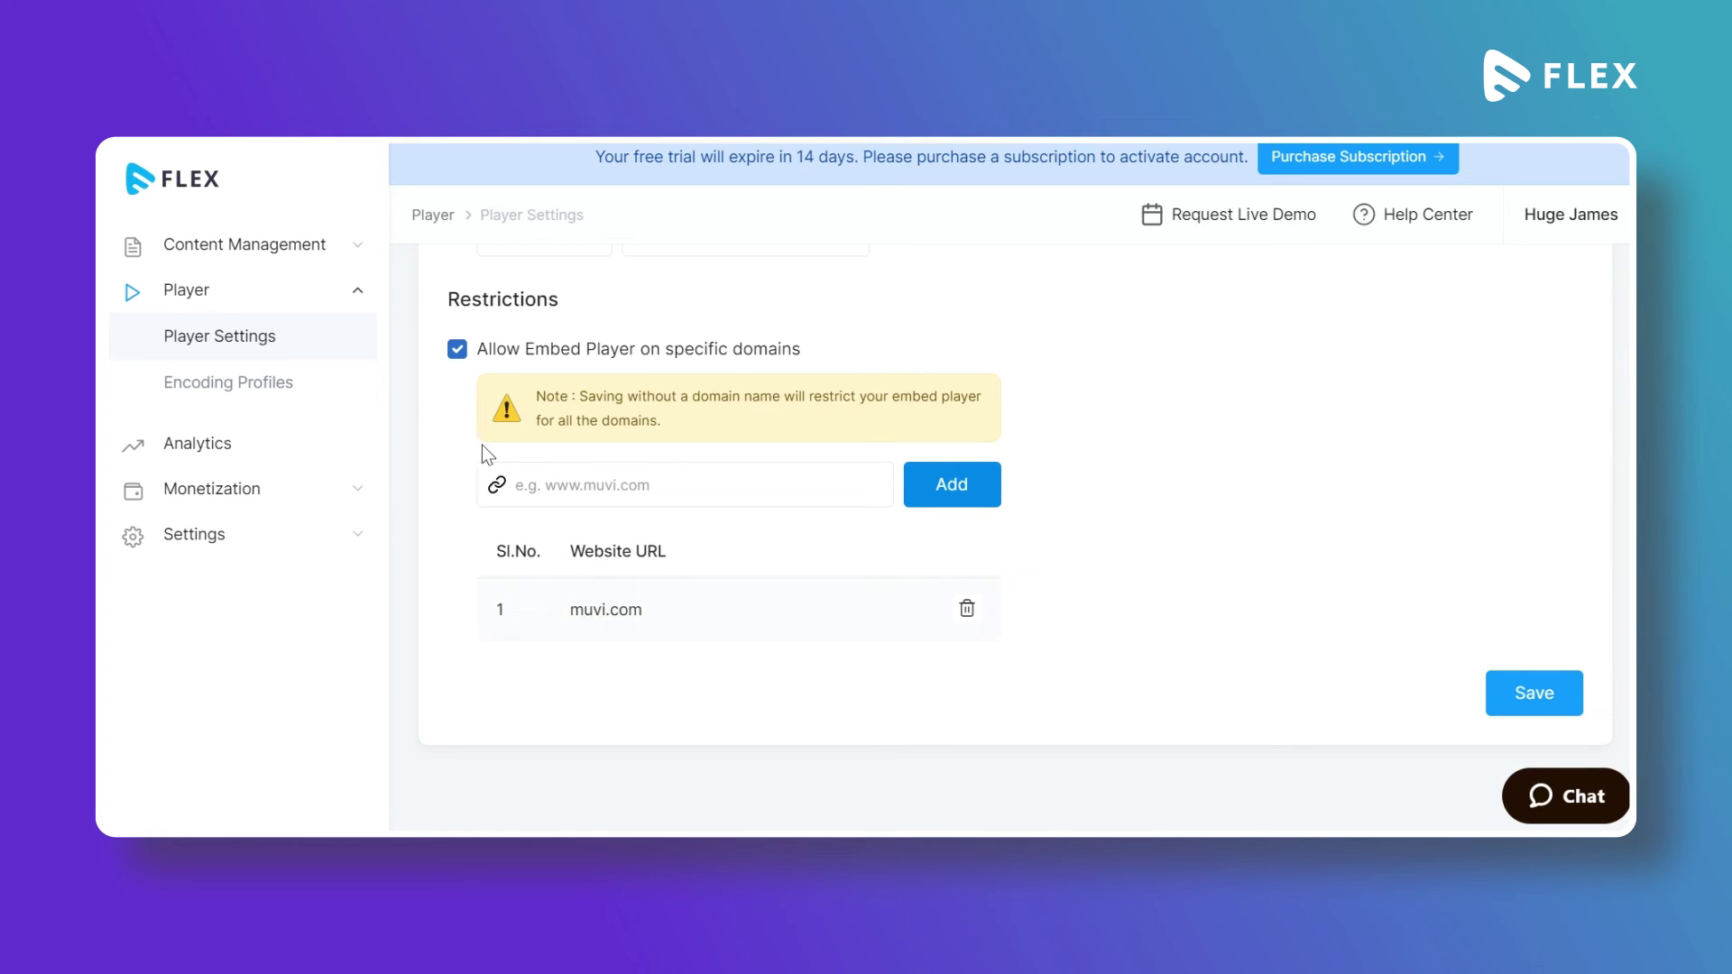
- Switch the embed player's domain restriction off and on, review the allowed websites, and leave the restriction disabled
left_click(458, 349)
left_click(524, 591)
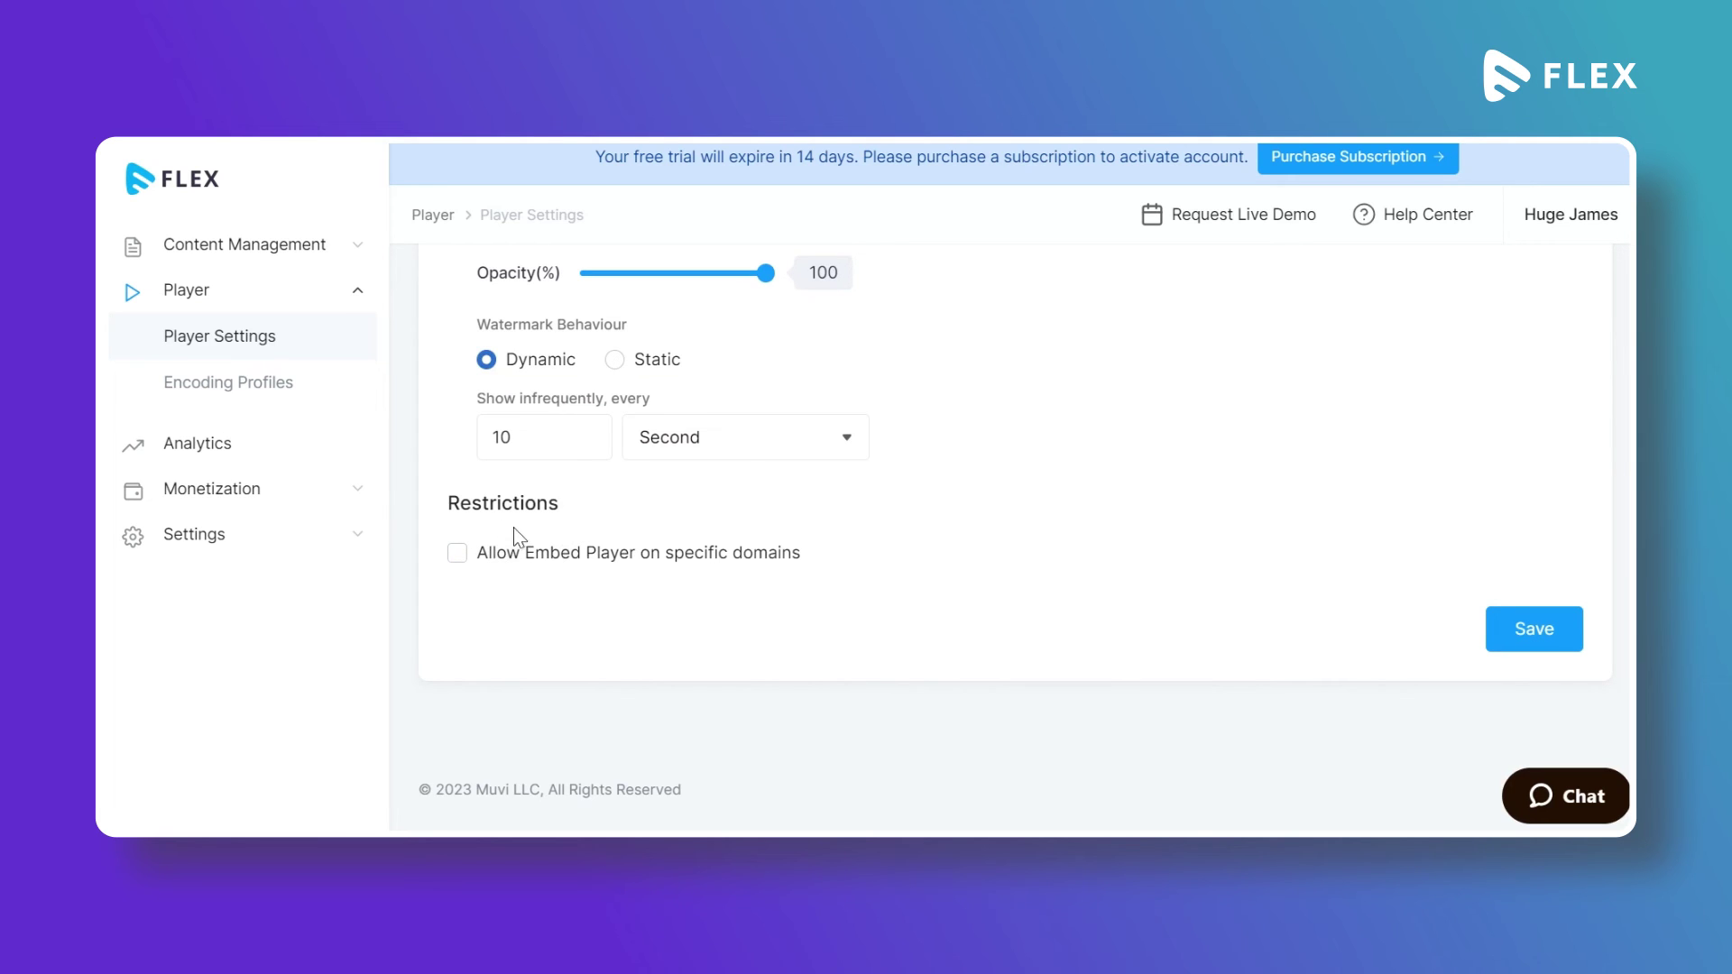
left_click(458, 552)
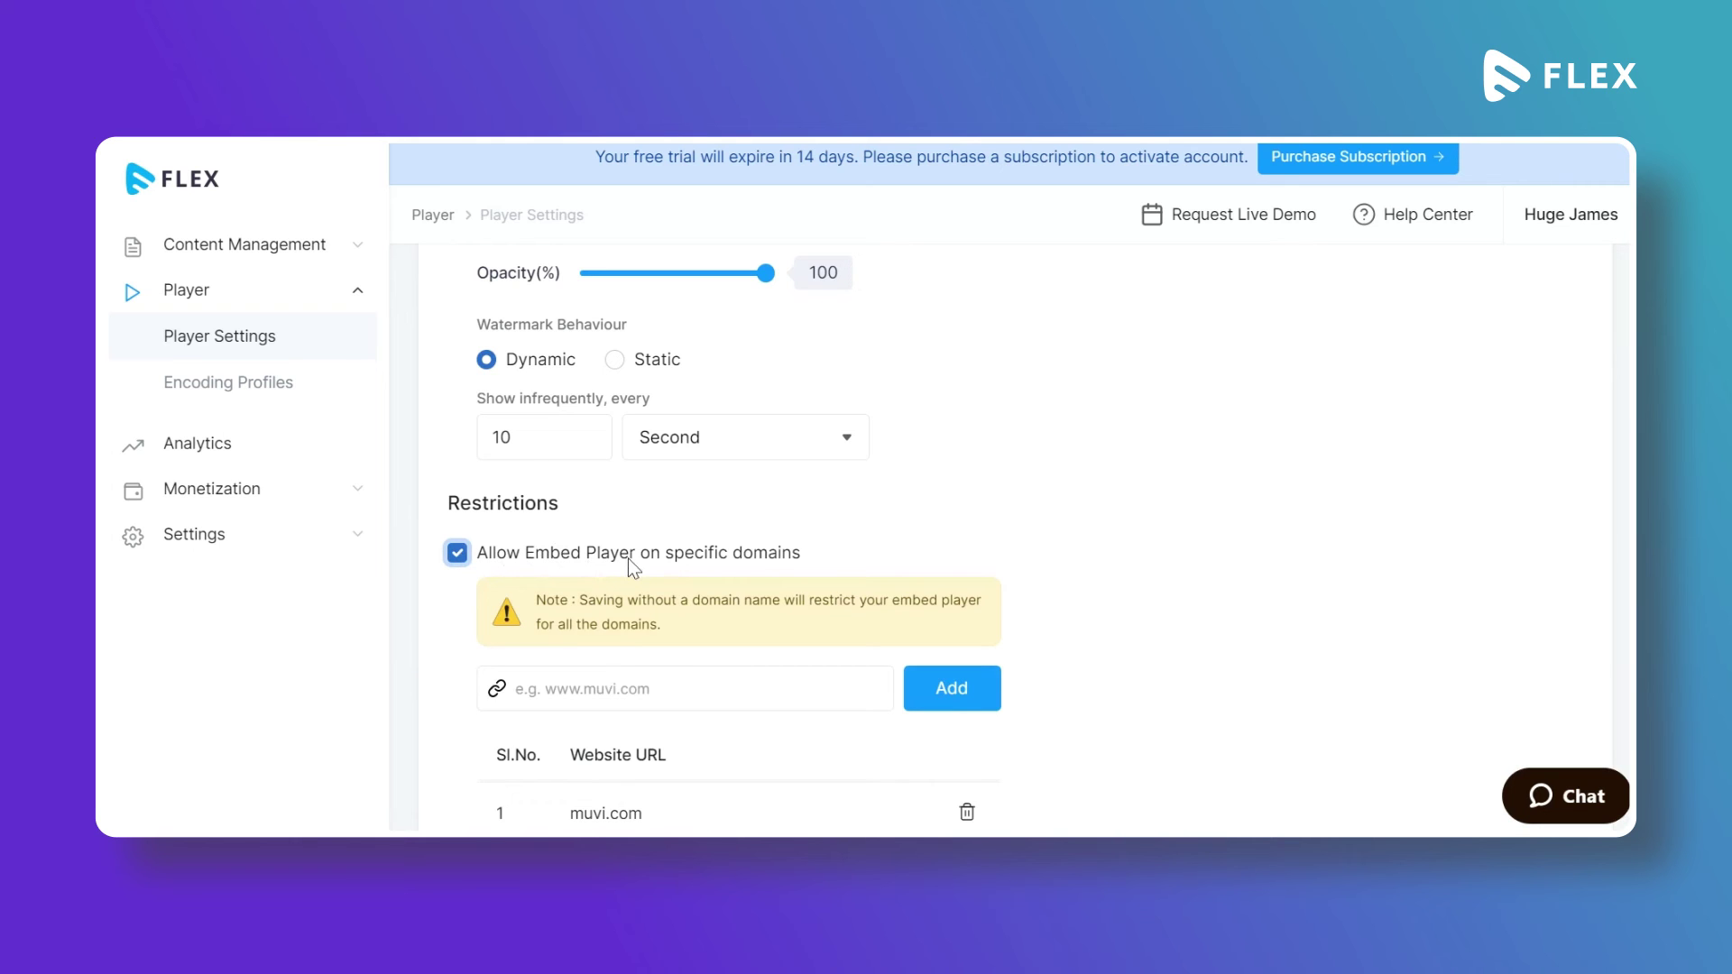
scroll(630, 558, "down", 3)
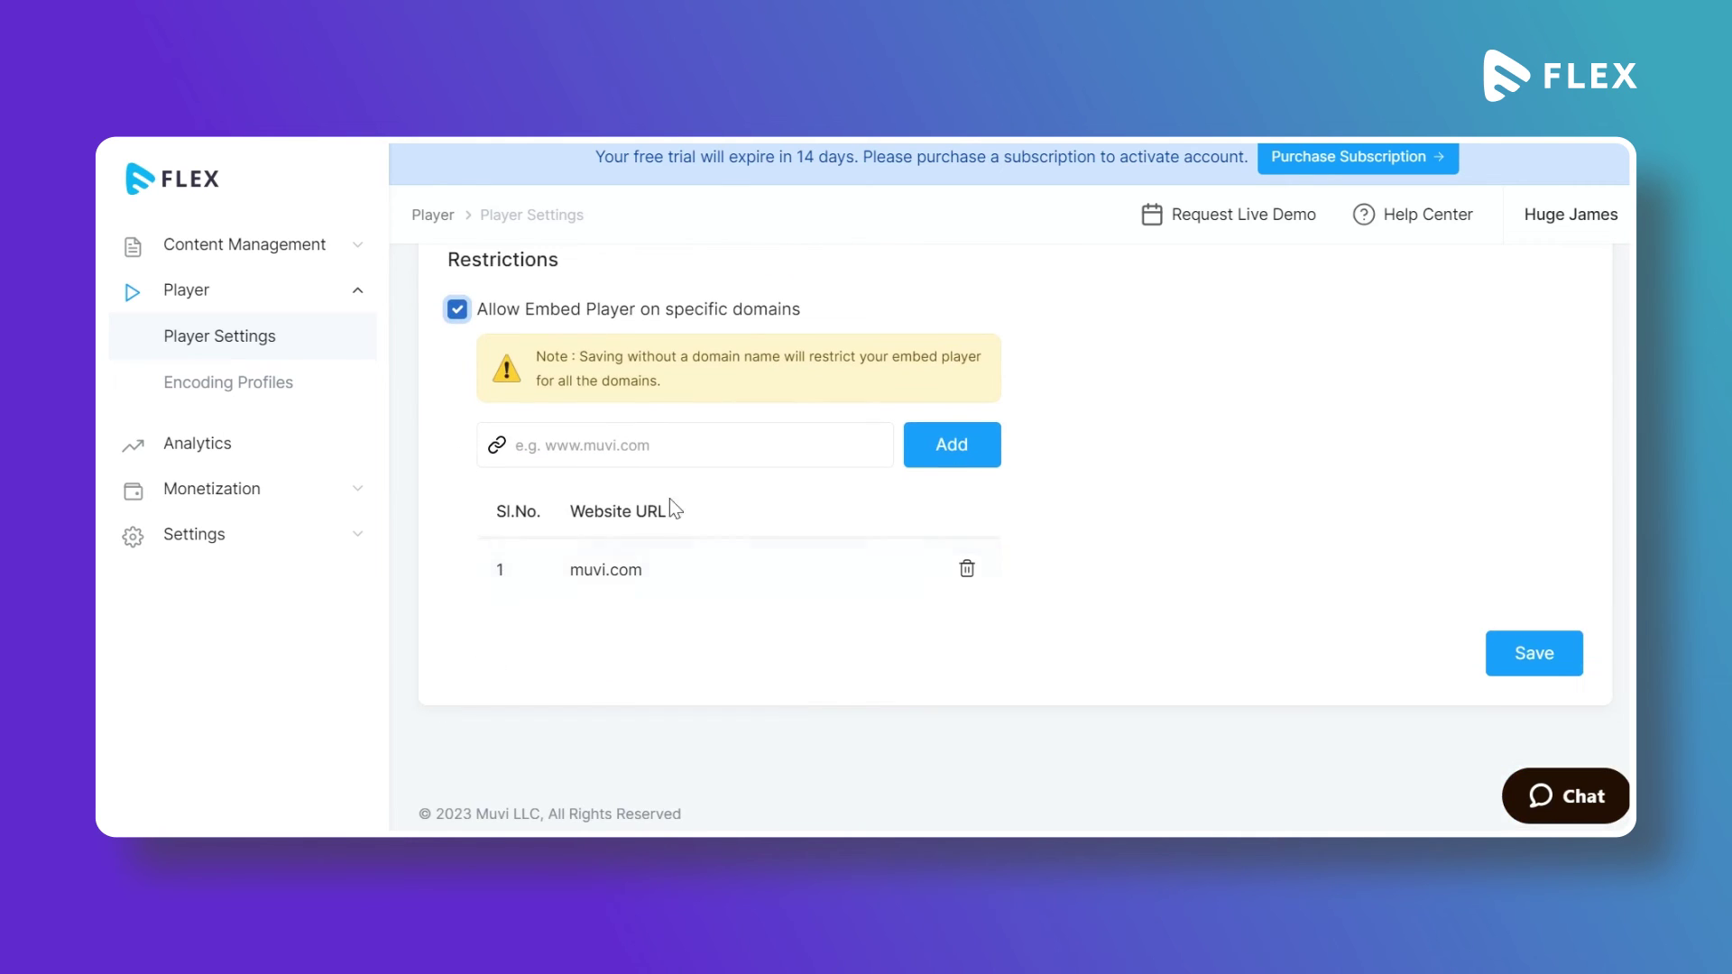
scroll(639, 484, "up", 3)
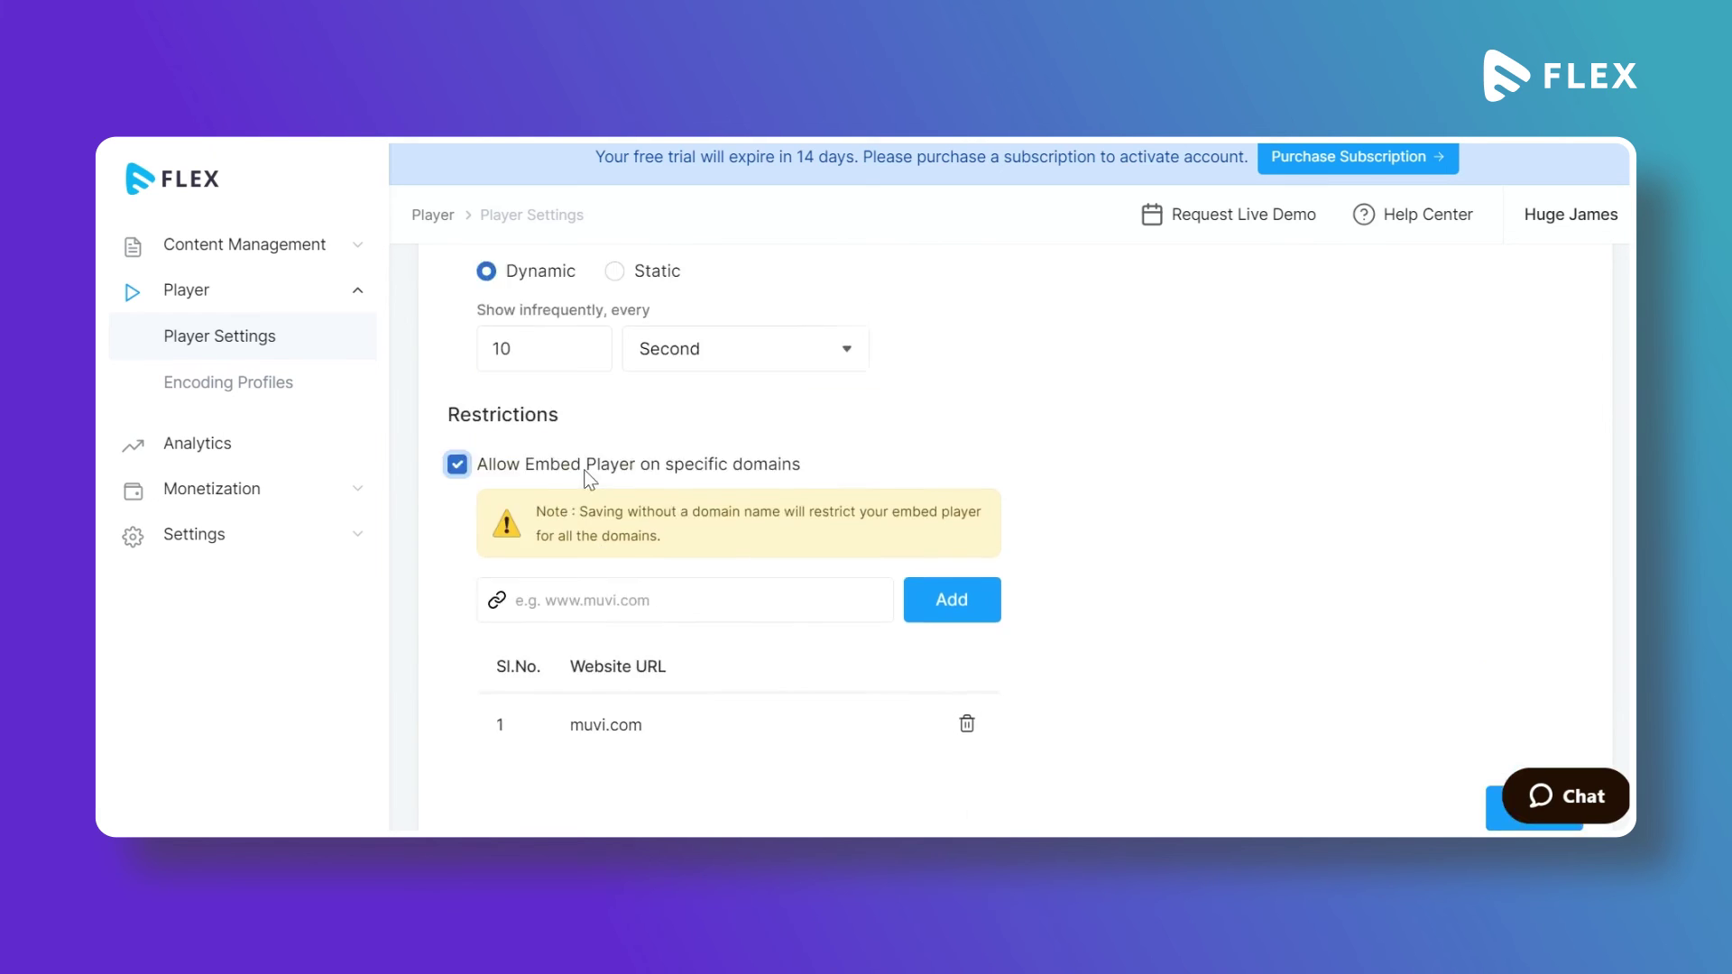
left_click(465, 555)
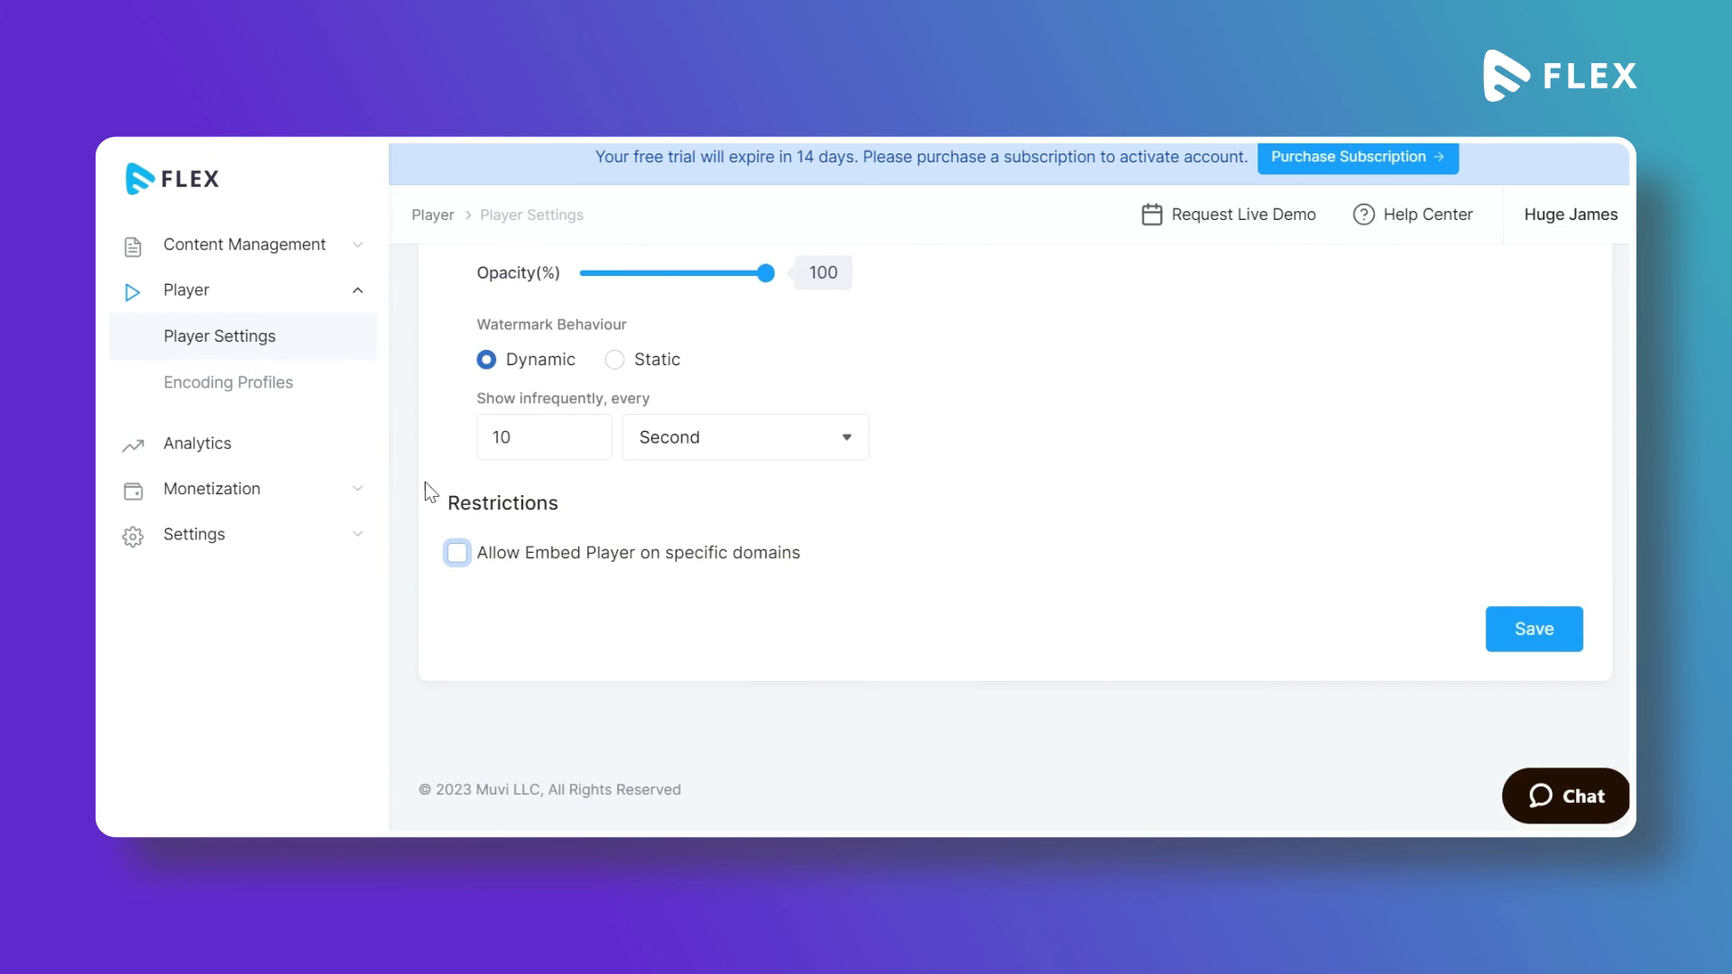
- Review the list of encoding profiles and start adding a new profile
left_click(295, 386)
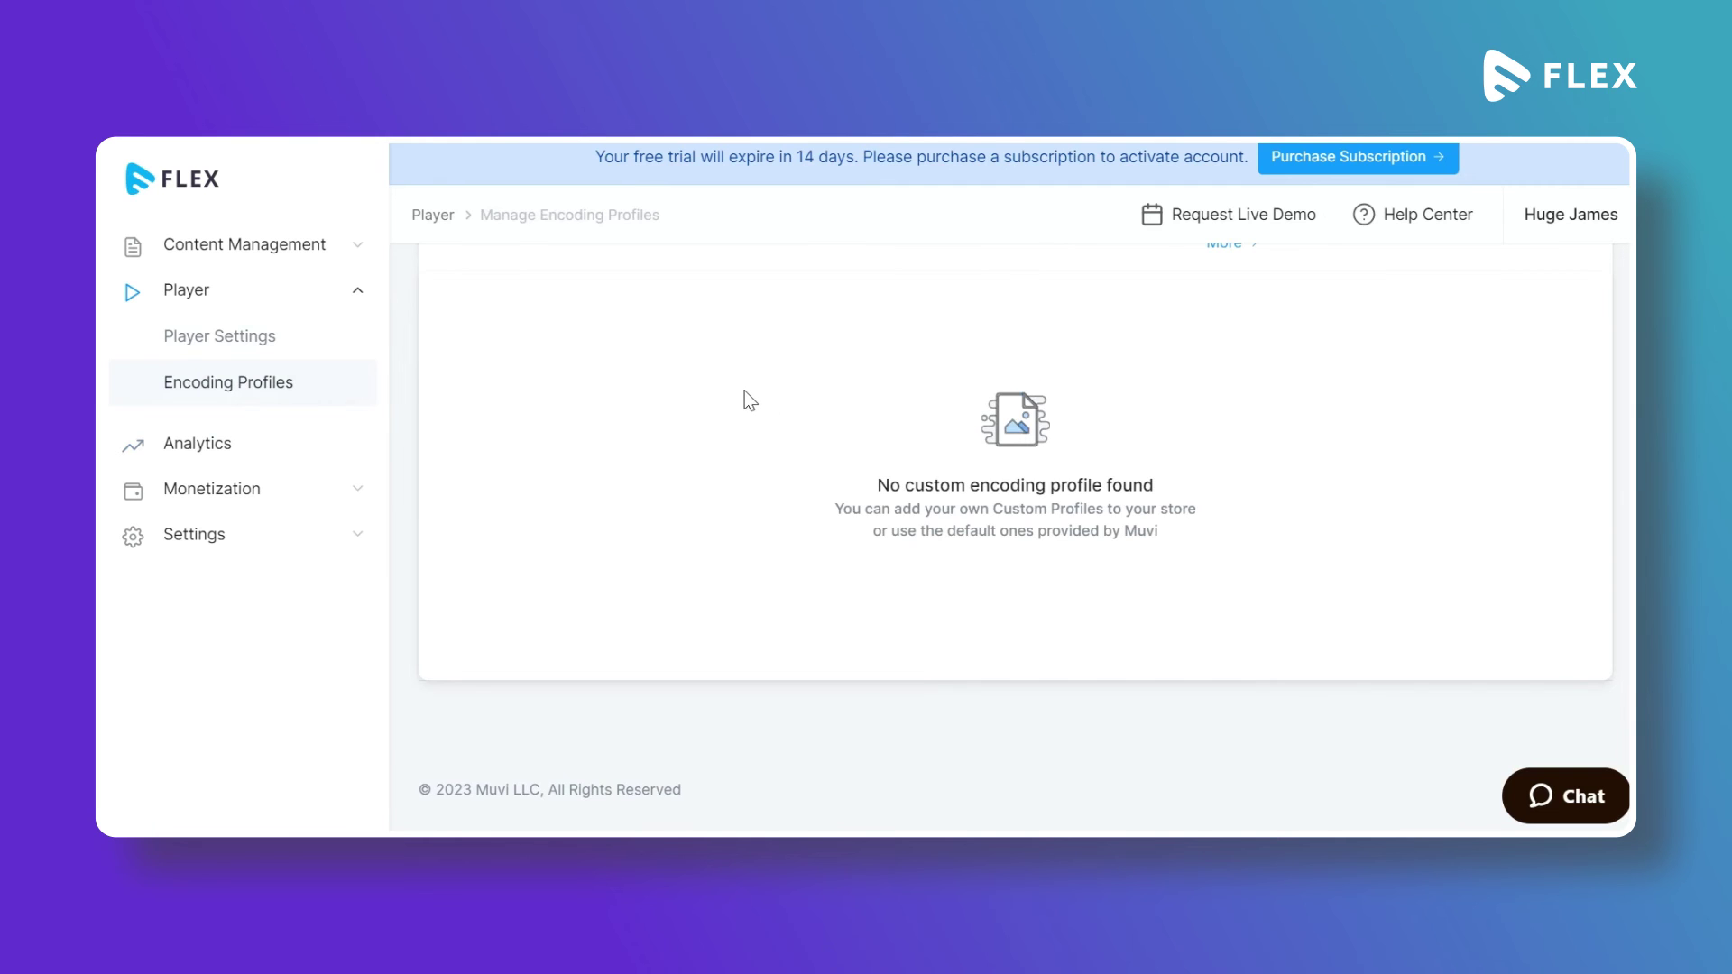
scroll(906, 453, "up", 4)
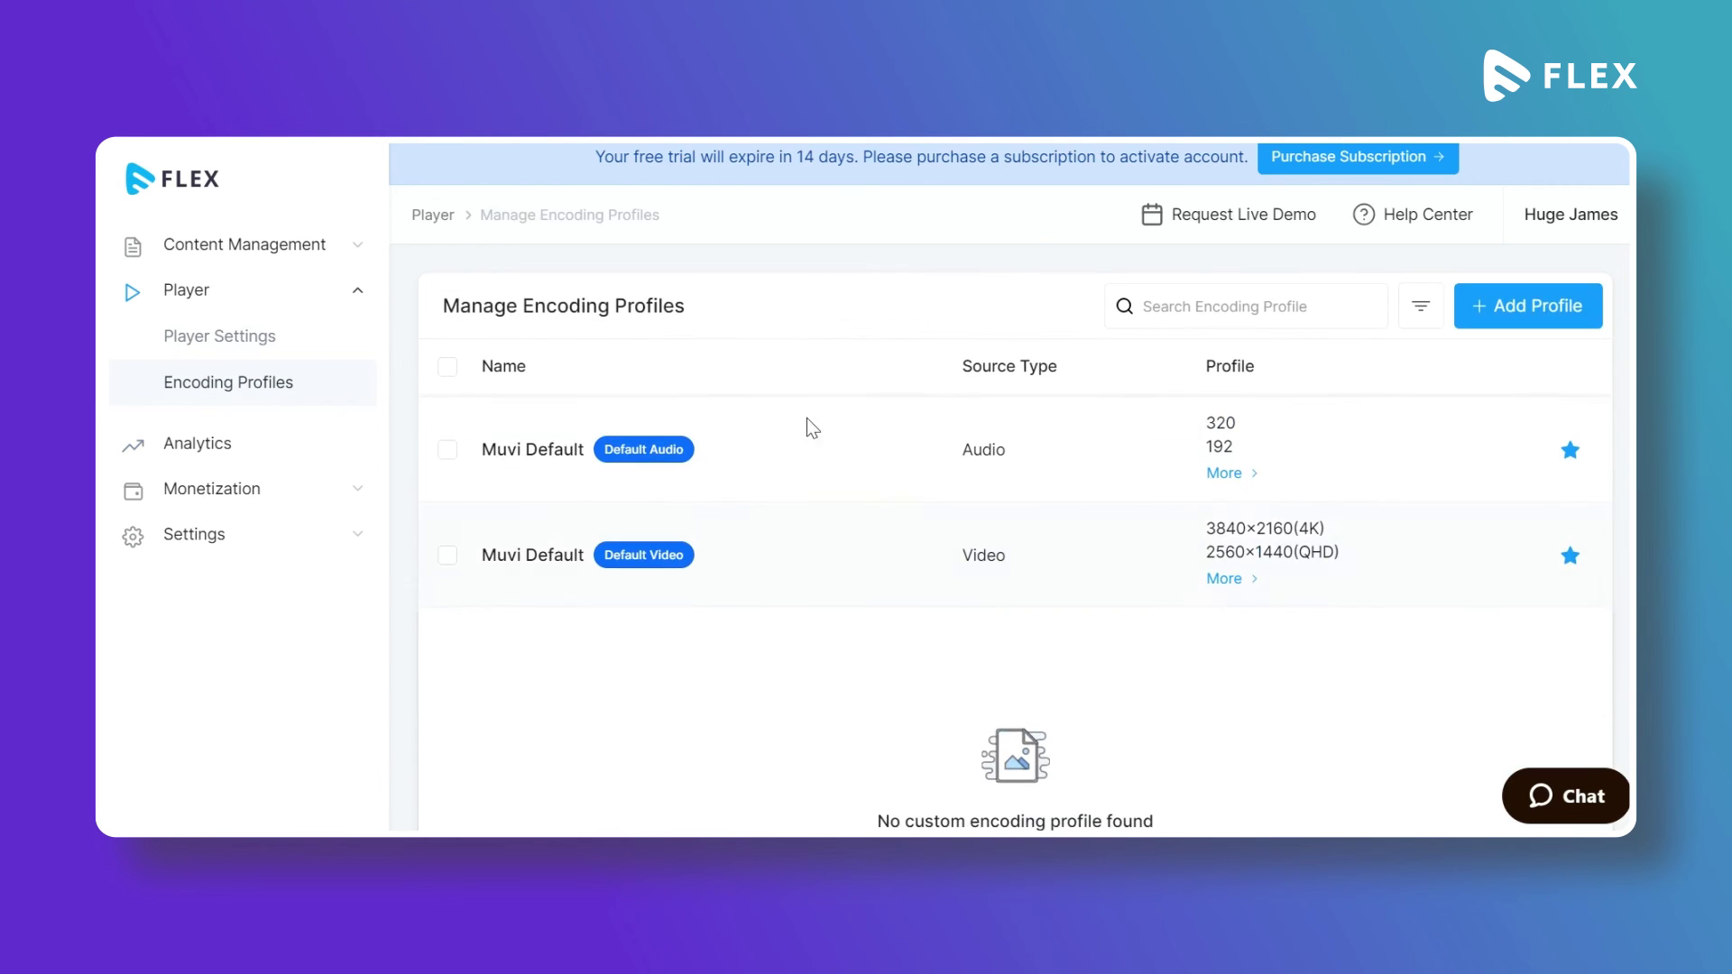
left_click(1554, 311)
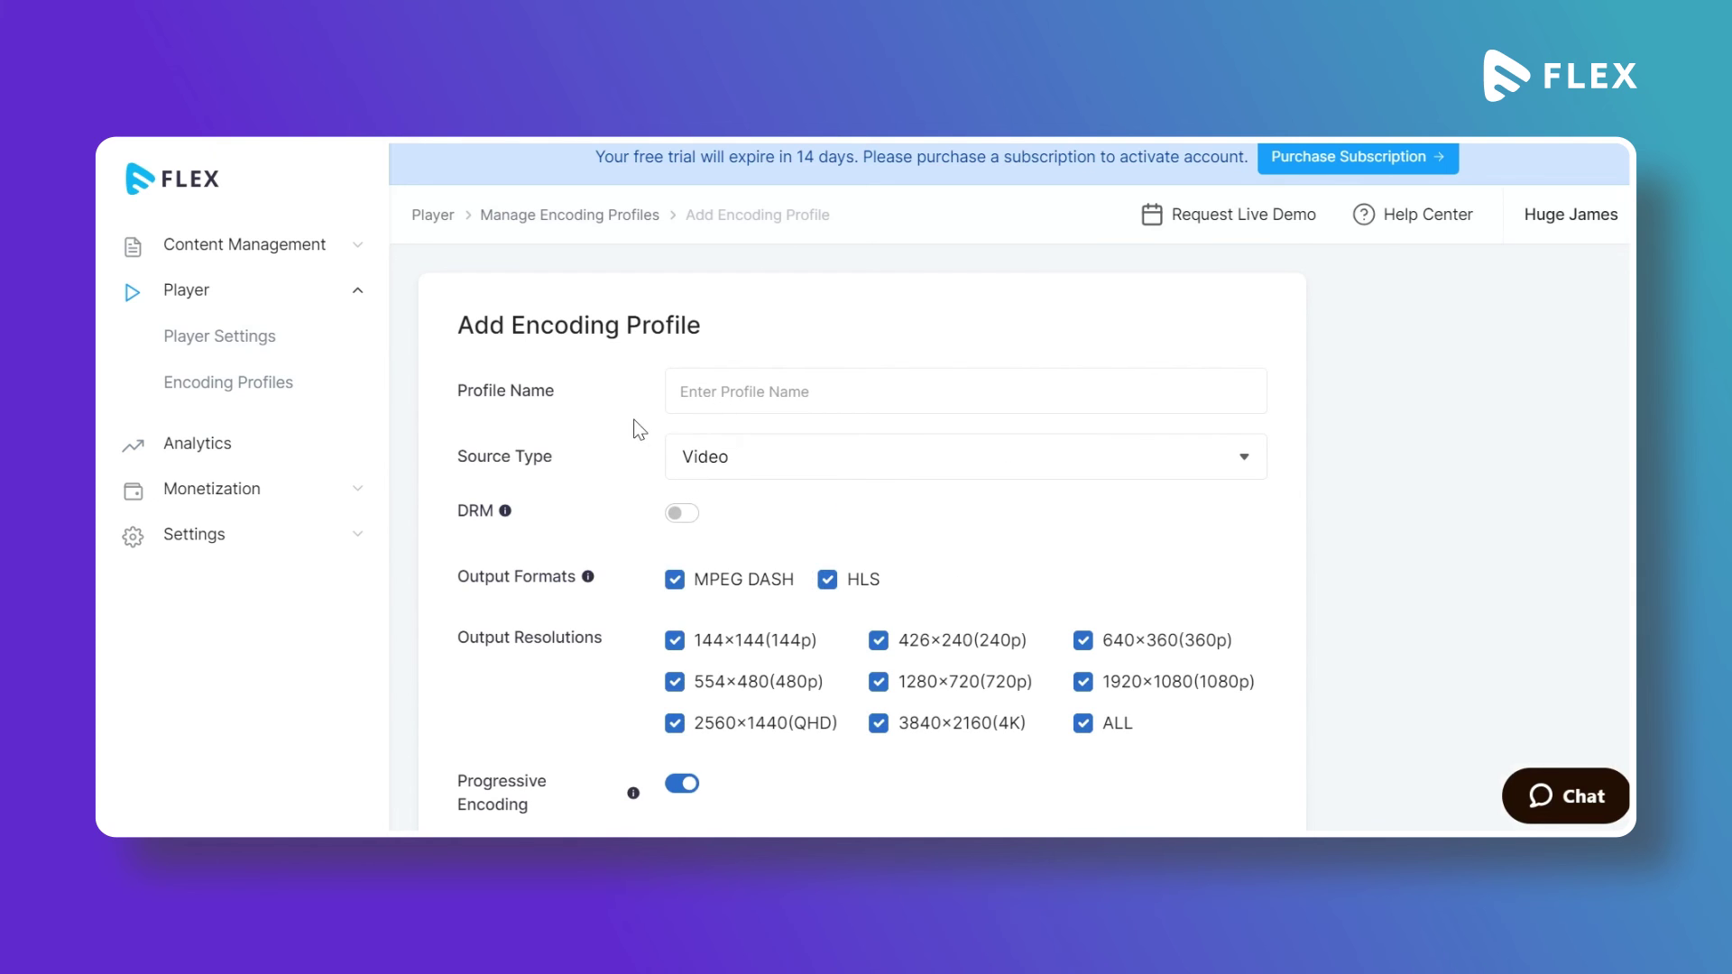
scroll(637, 430, "down", 2)
- Enable DRM for the new Video encoding profile and review its source types, output formats, resolutions and progressive encoding
left_click(725, 349)
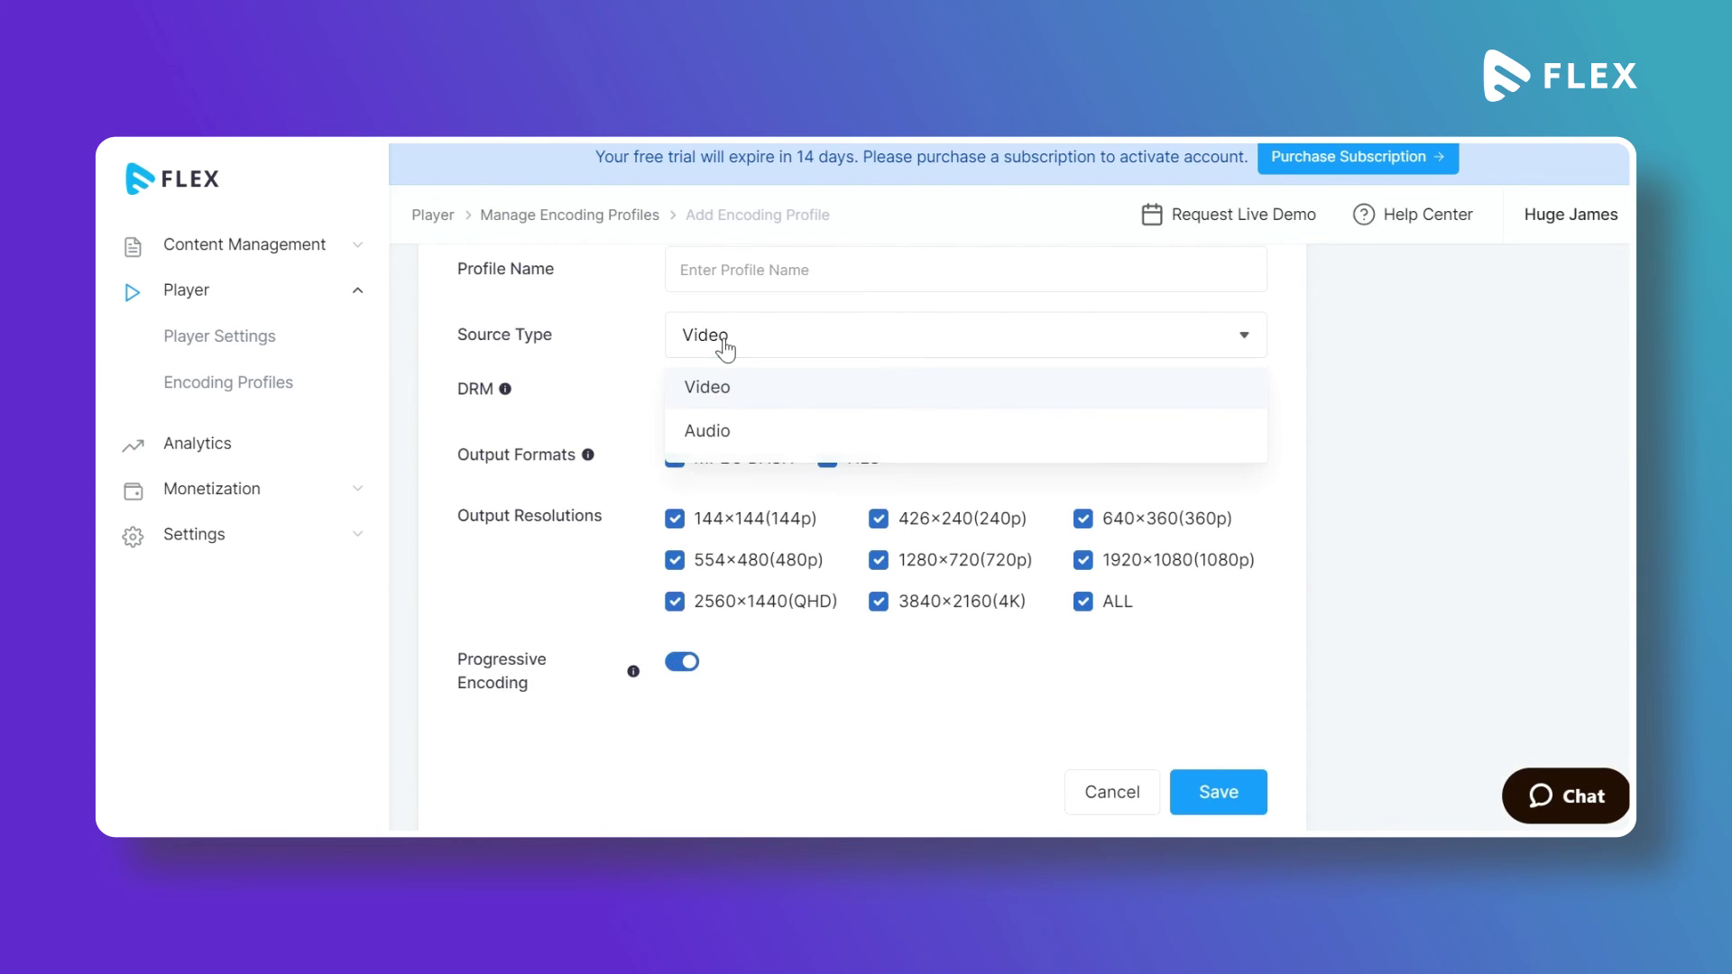
left_click(589, 313)
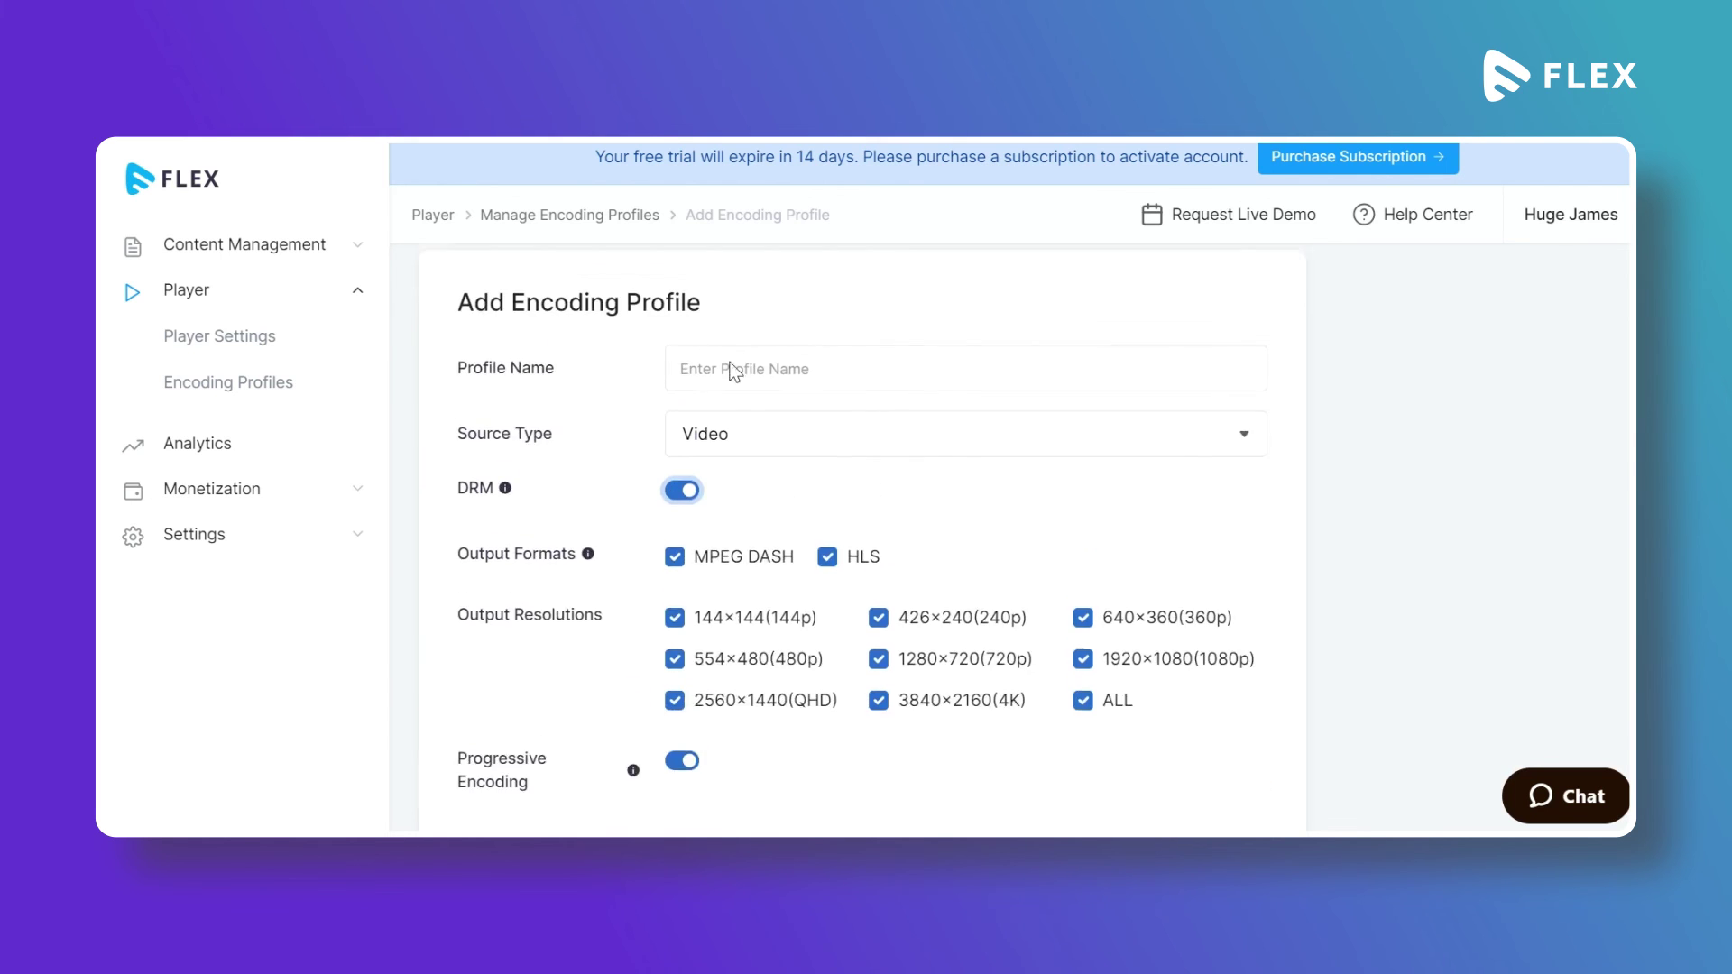
scroll(734, 367, "down", 2)
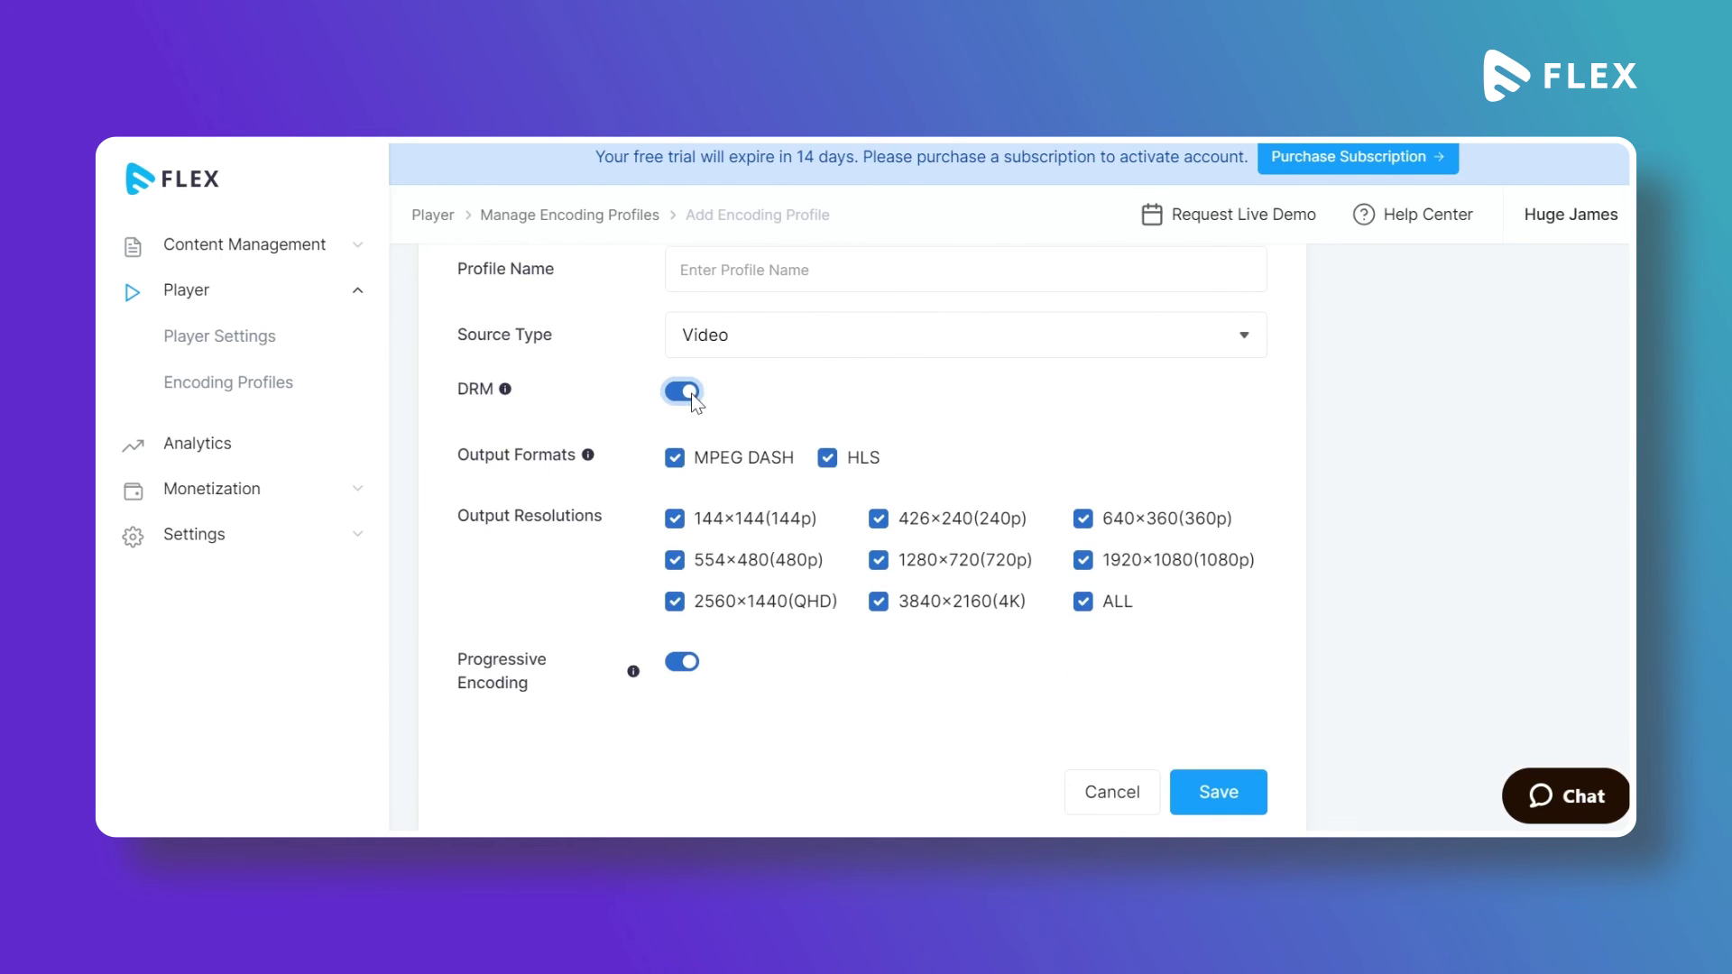
mouse_move(591, 457)
scroll(748, 644, "down", 2)
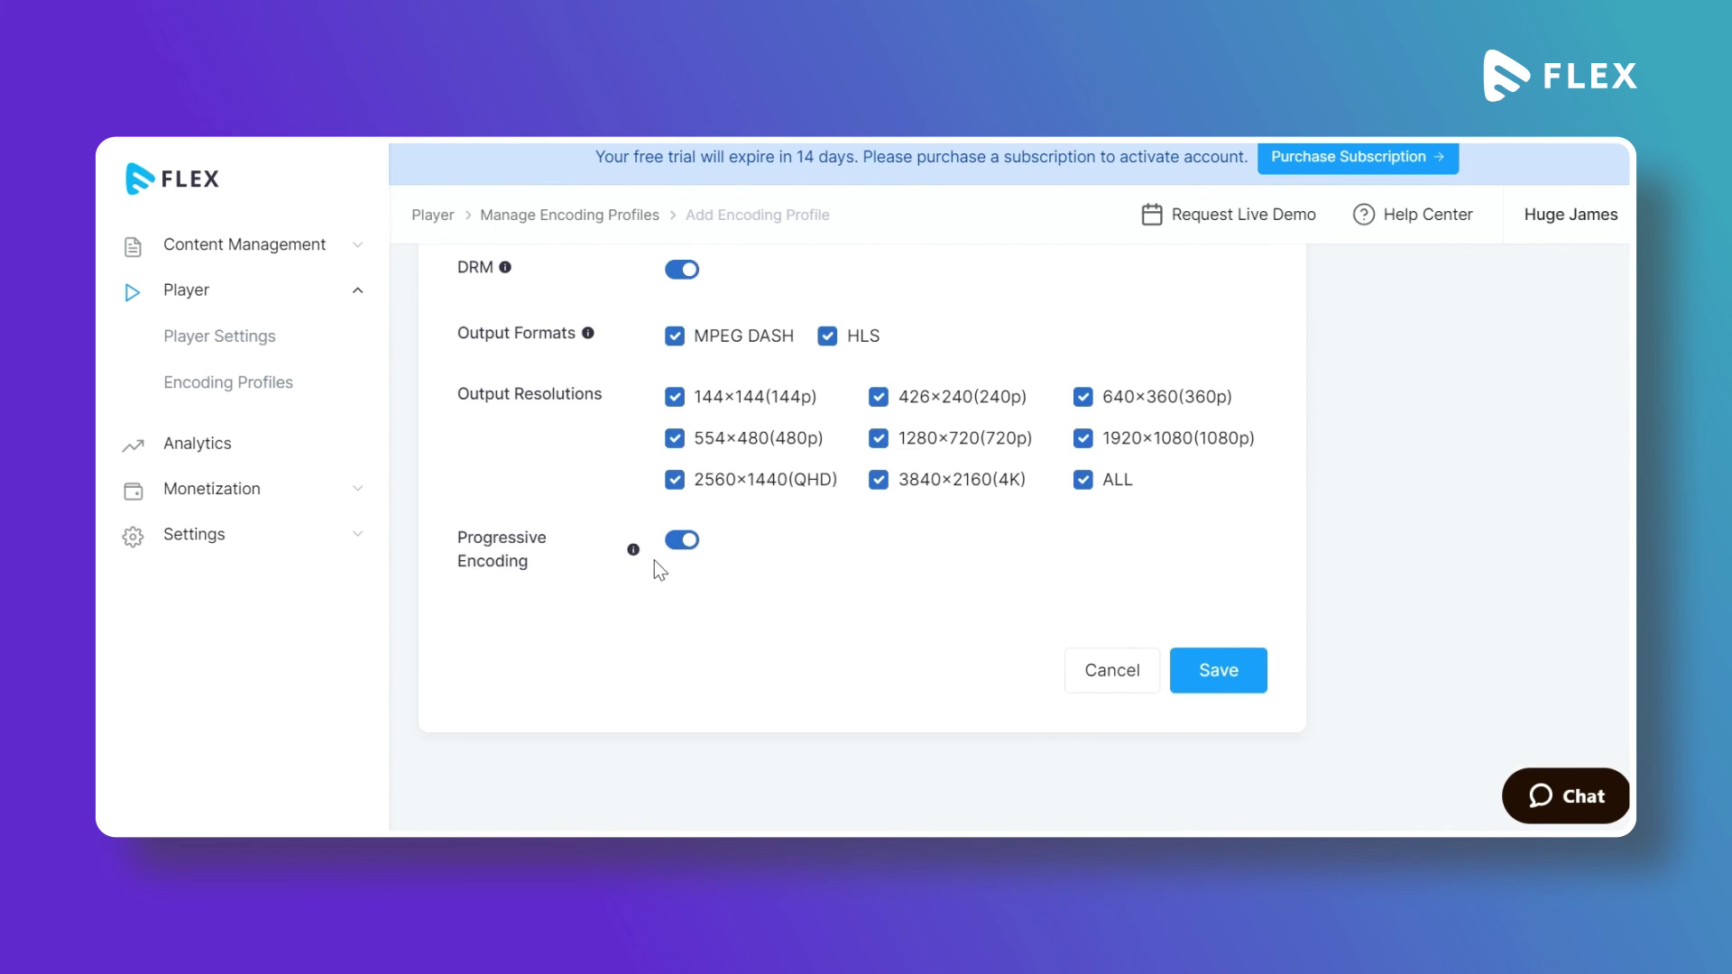
scroll(983, 661, "up", 4)
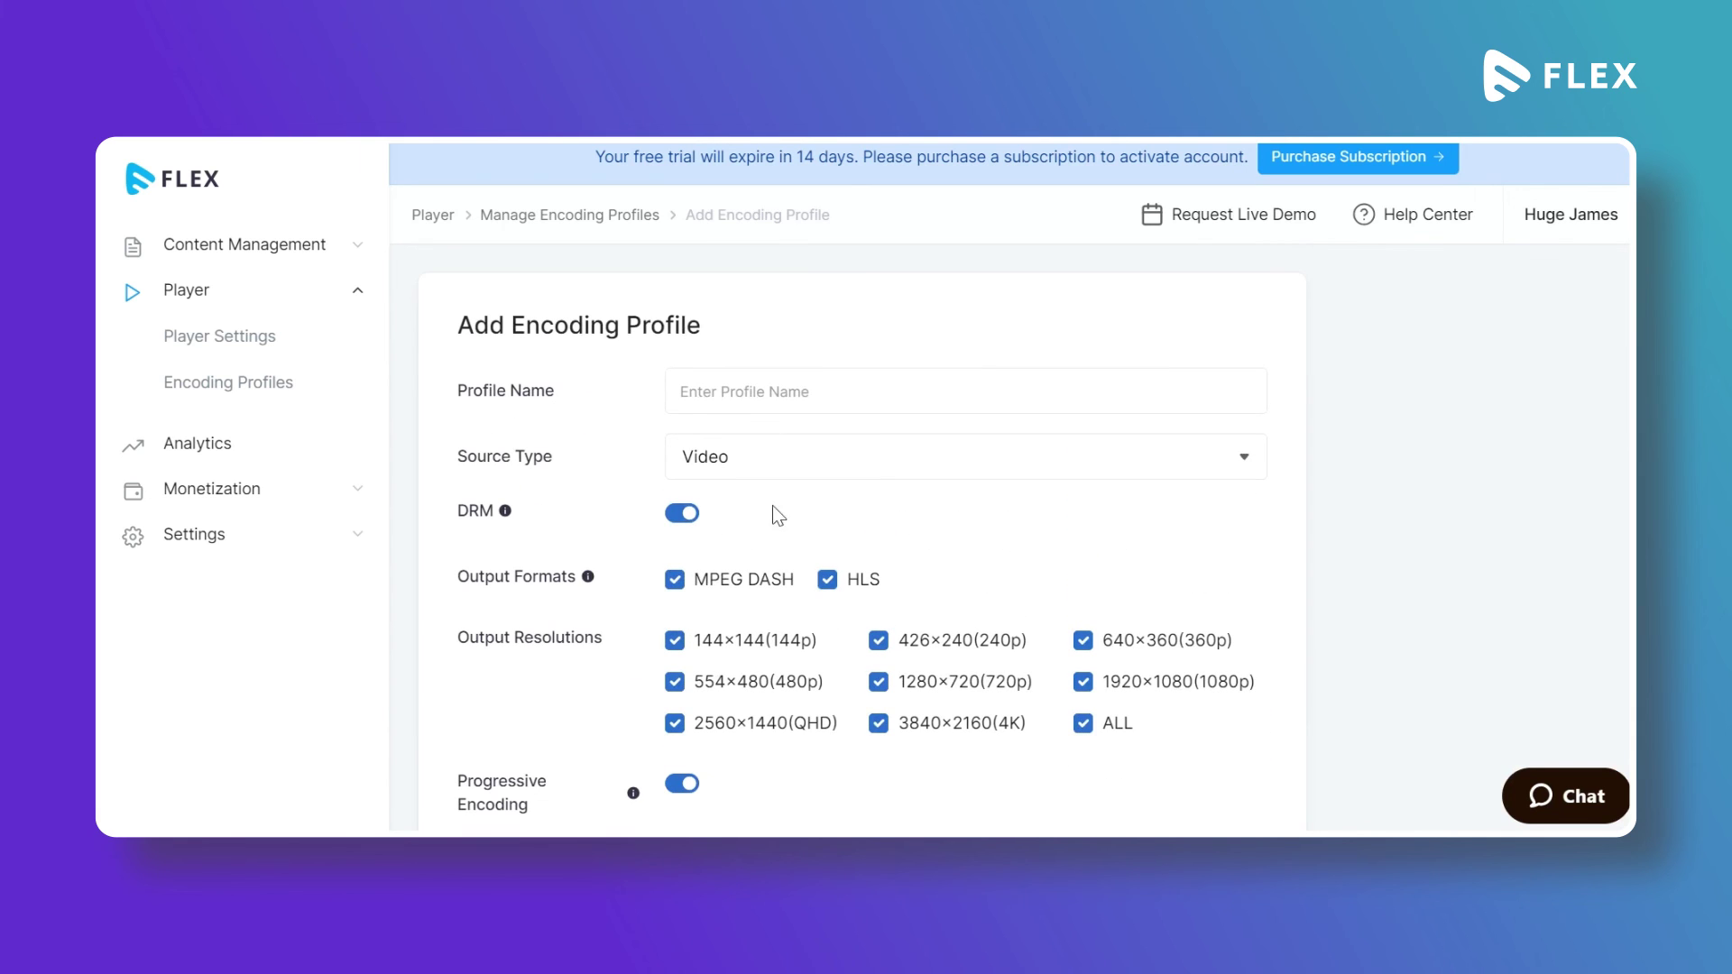
- Change the new encoding profile's source type to Audio, enable DRM to review the output formats, and cancel the profile
left_click(749, 472)
left_click(719, 551)
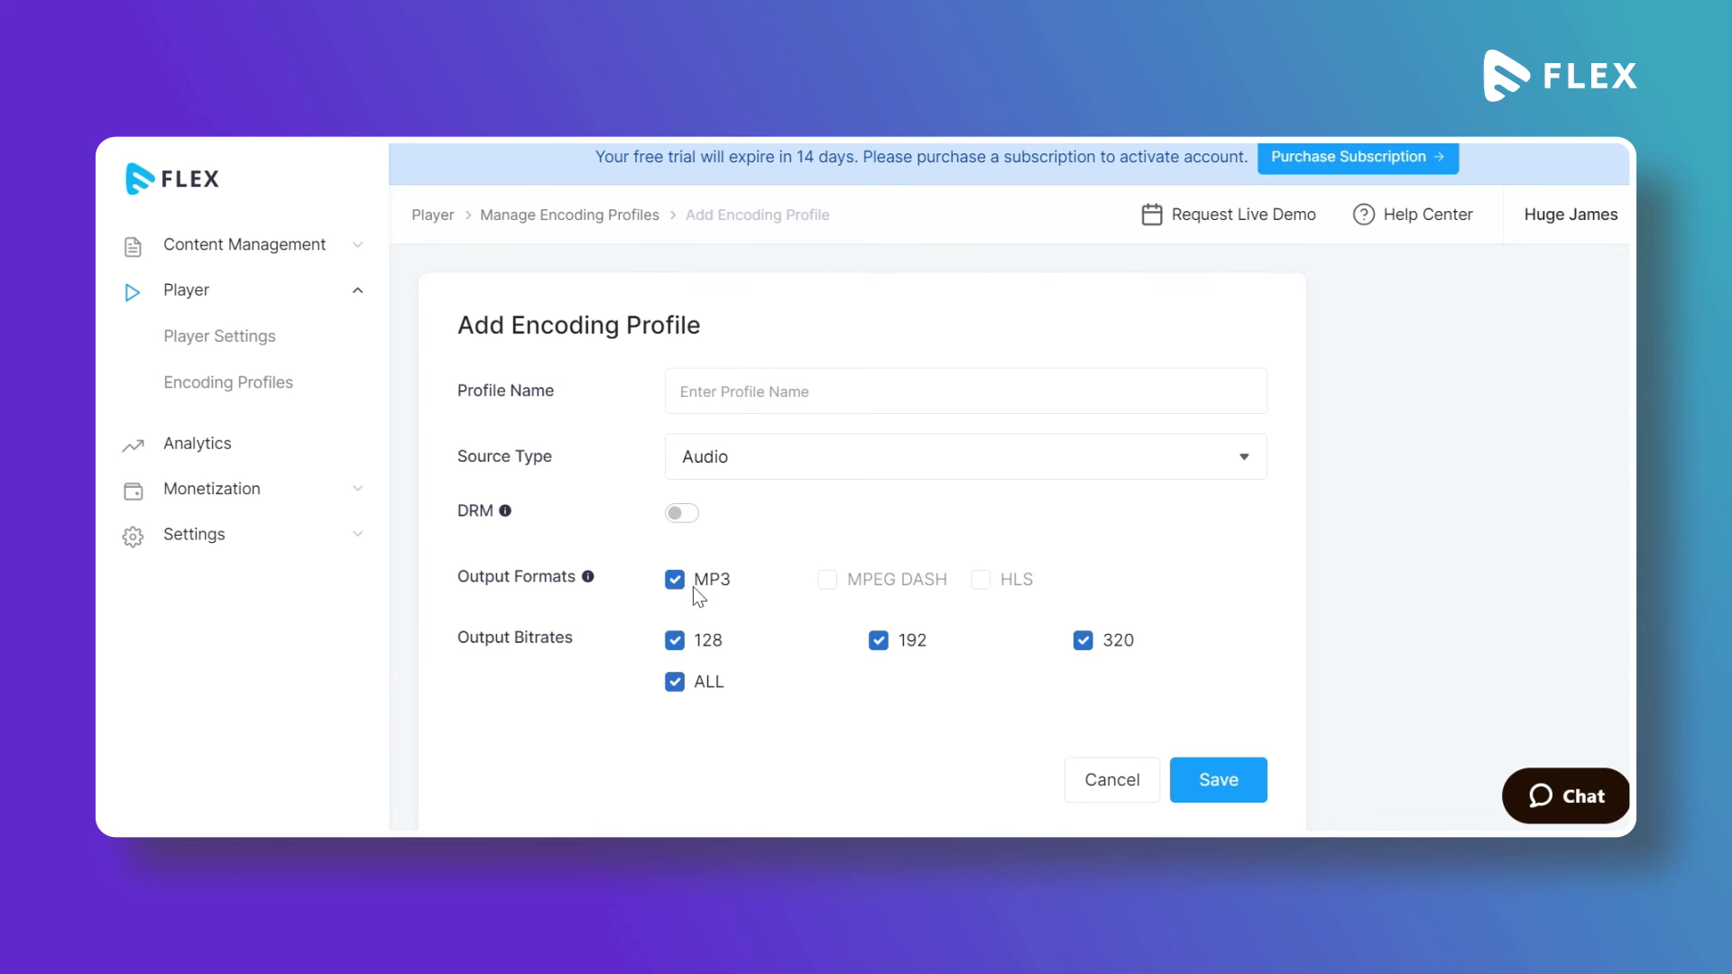
left_click(686, 517)
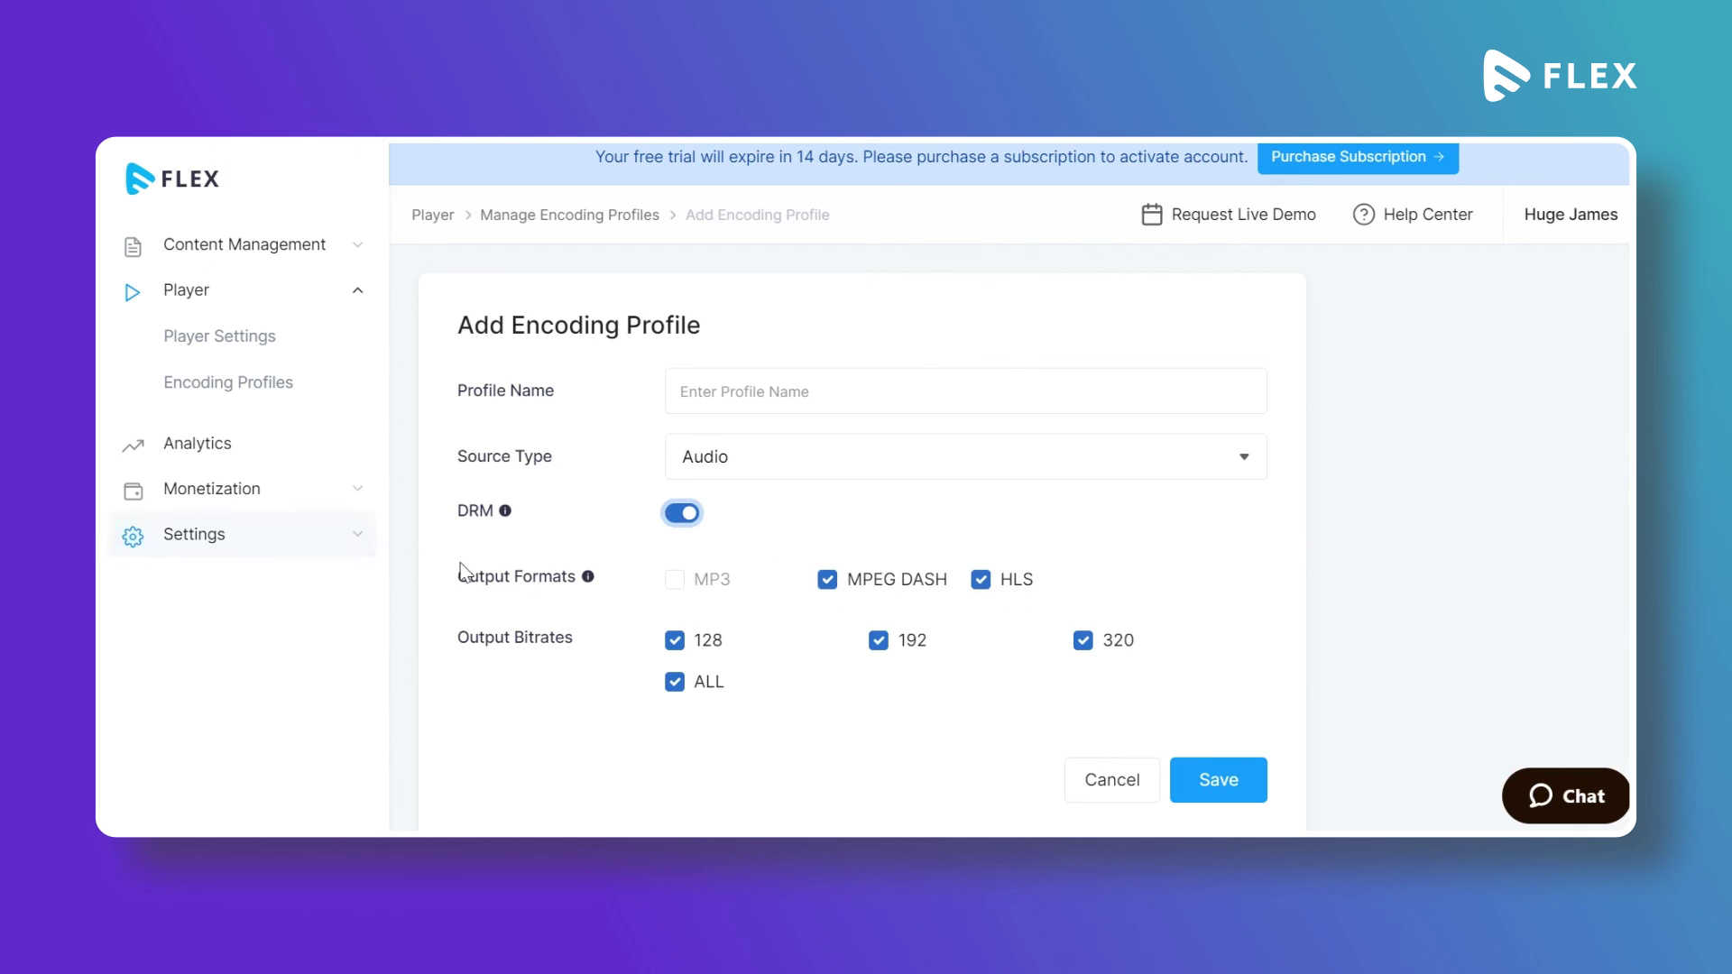
mouse_move(588, 579)
left_click(1115, 781)
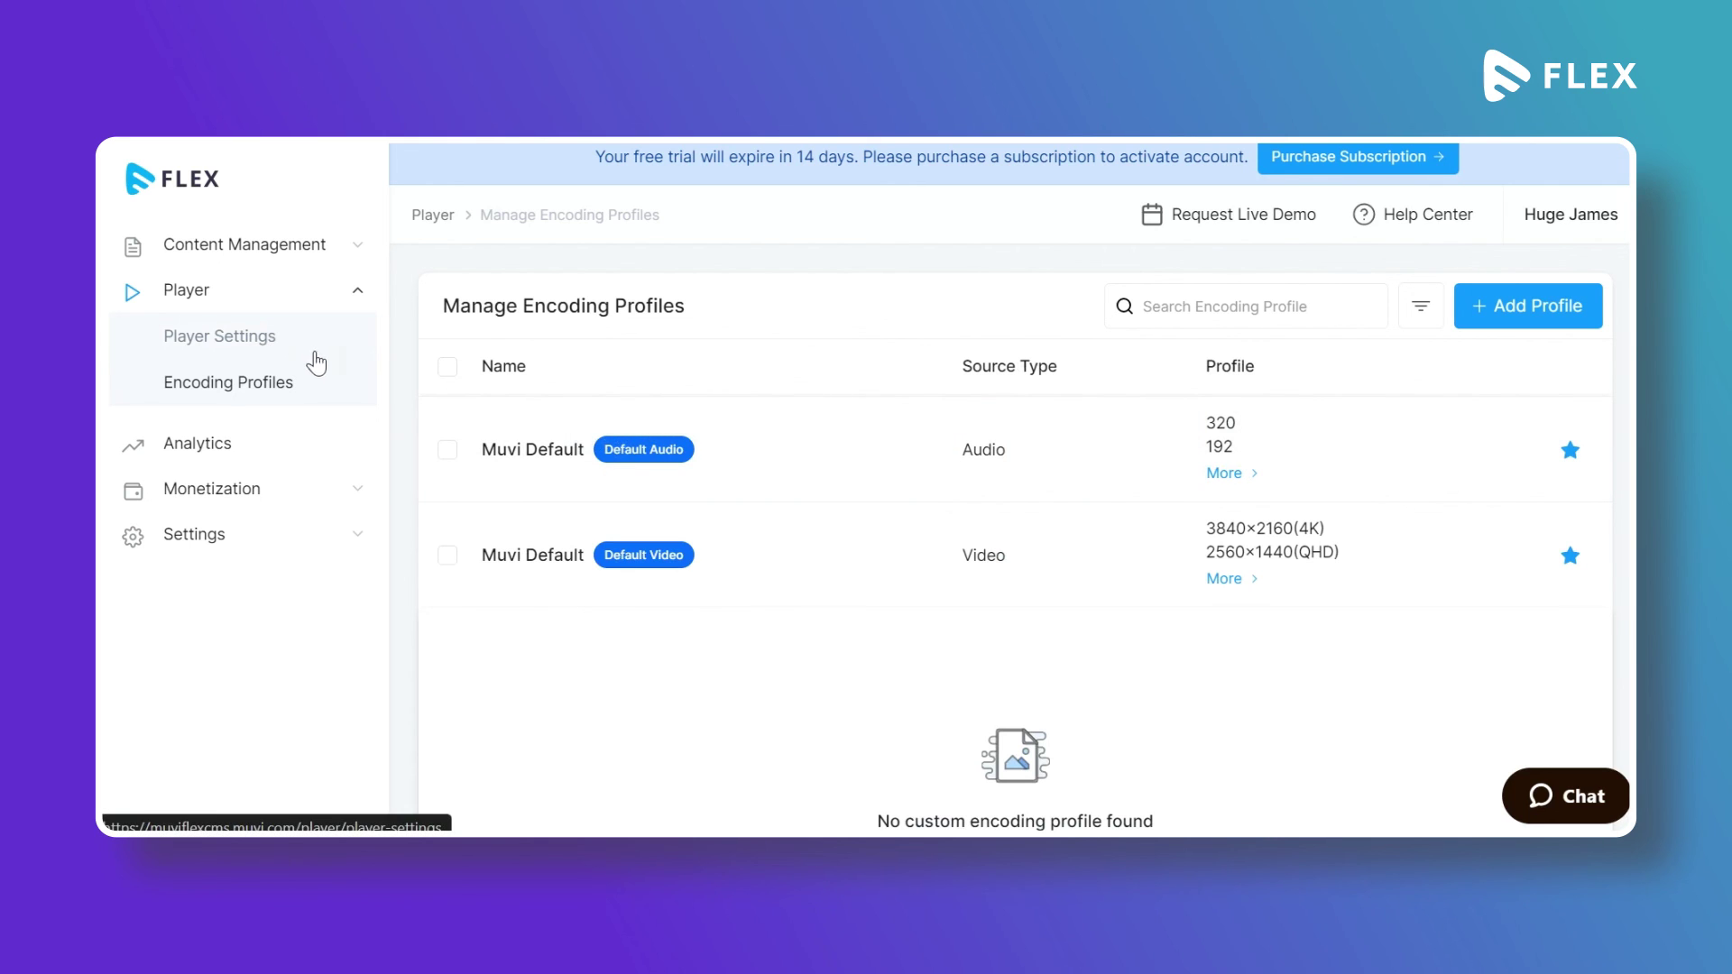
- Open the analytics insights, segment the views by Content, and review the other segmentation options
left_click(168, 442)
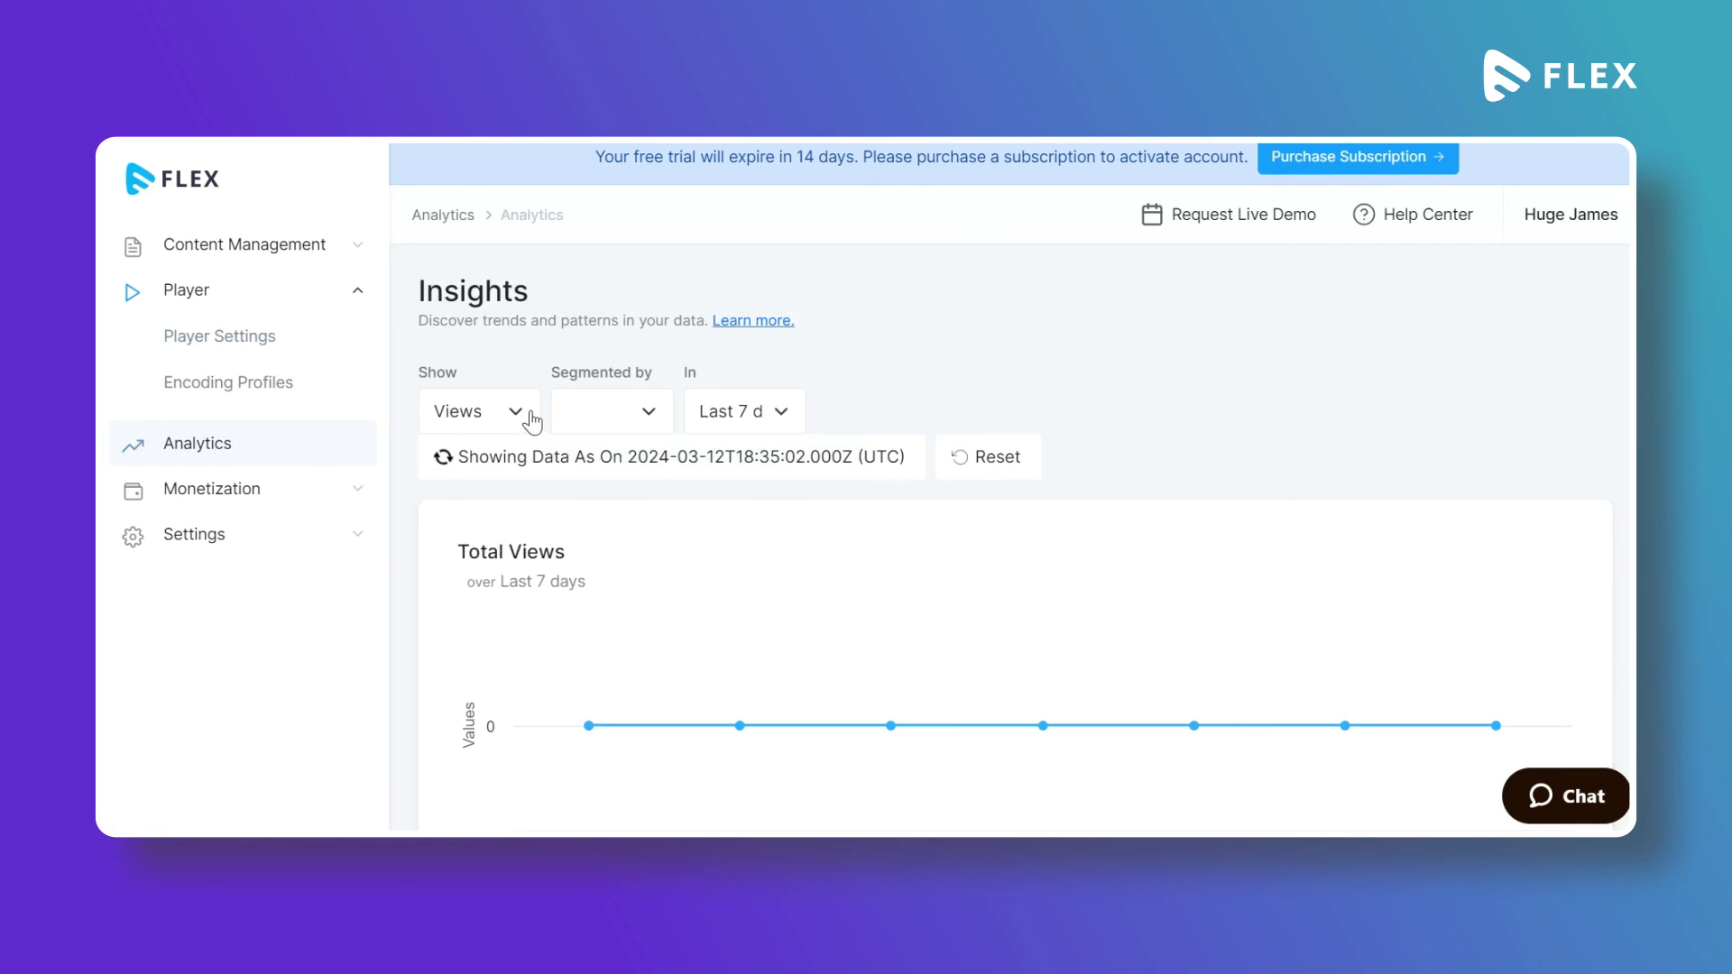
left_click(560, 412)
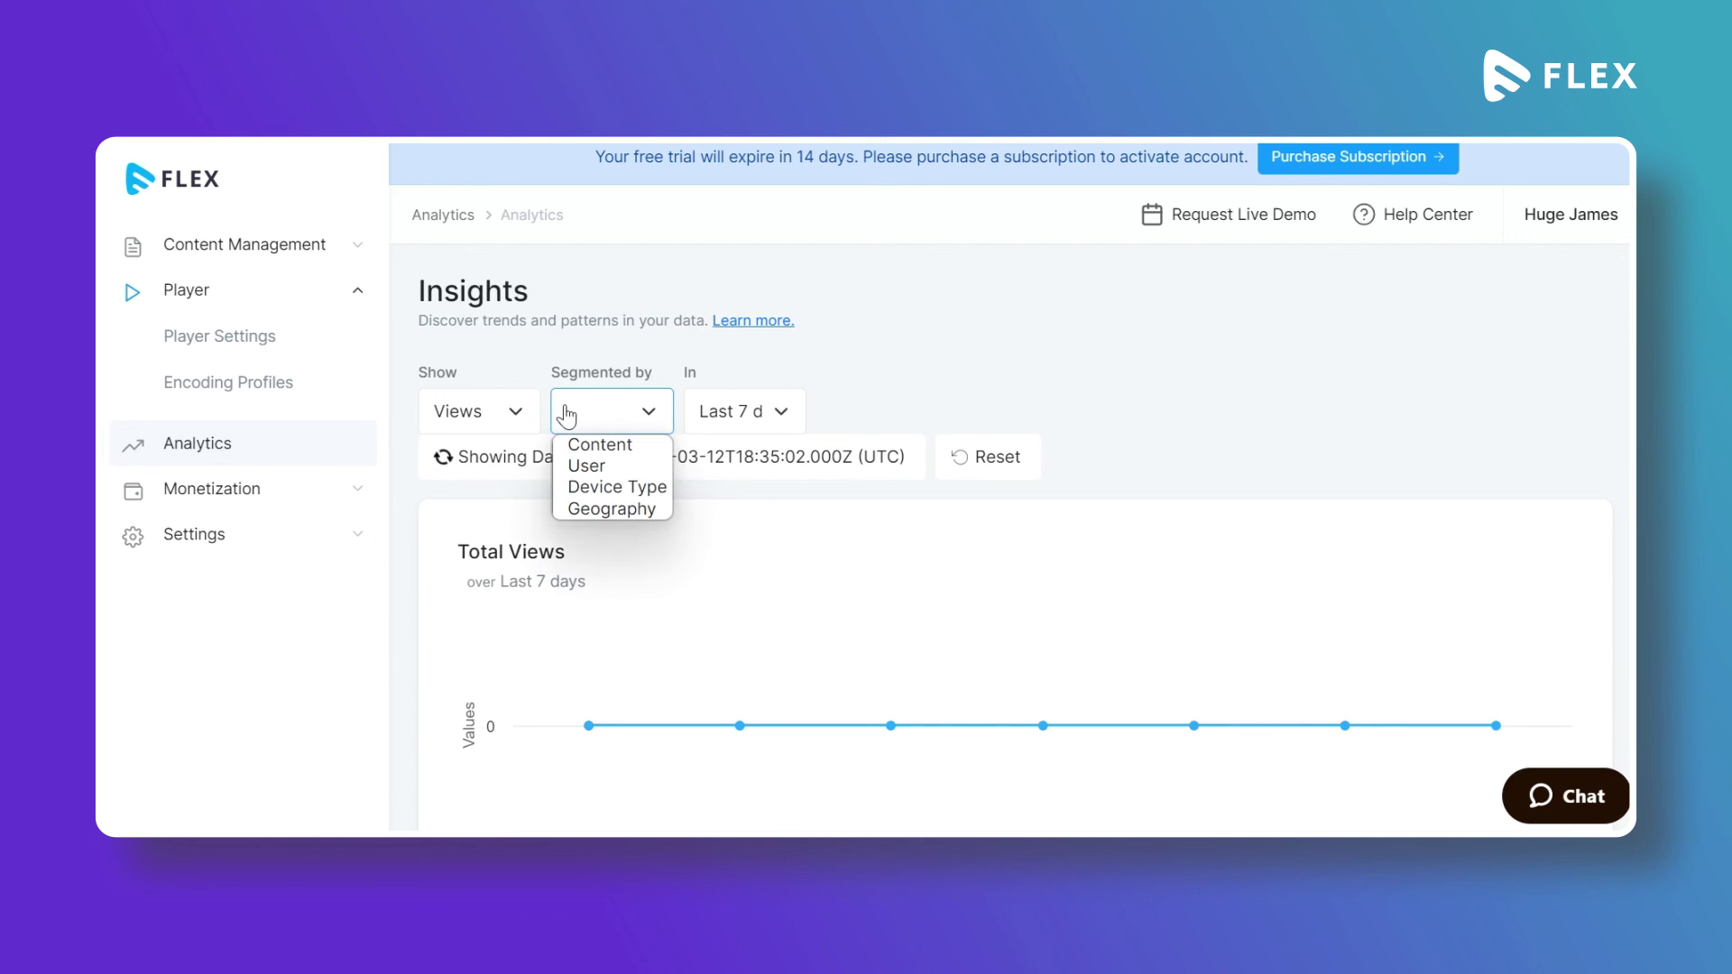
left_click(597, 451)
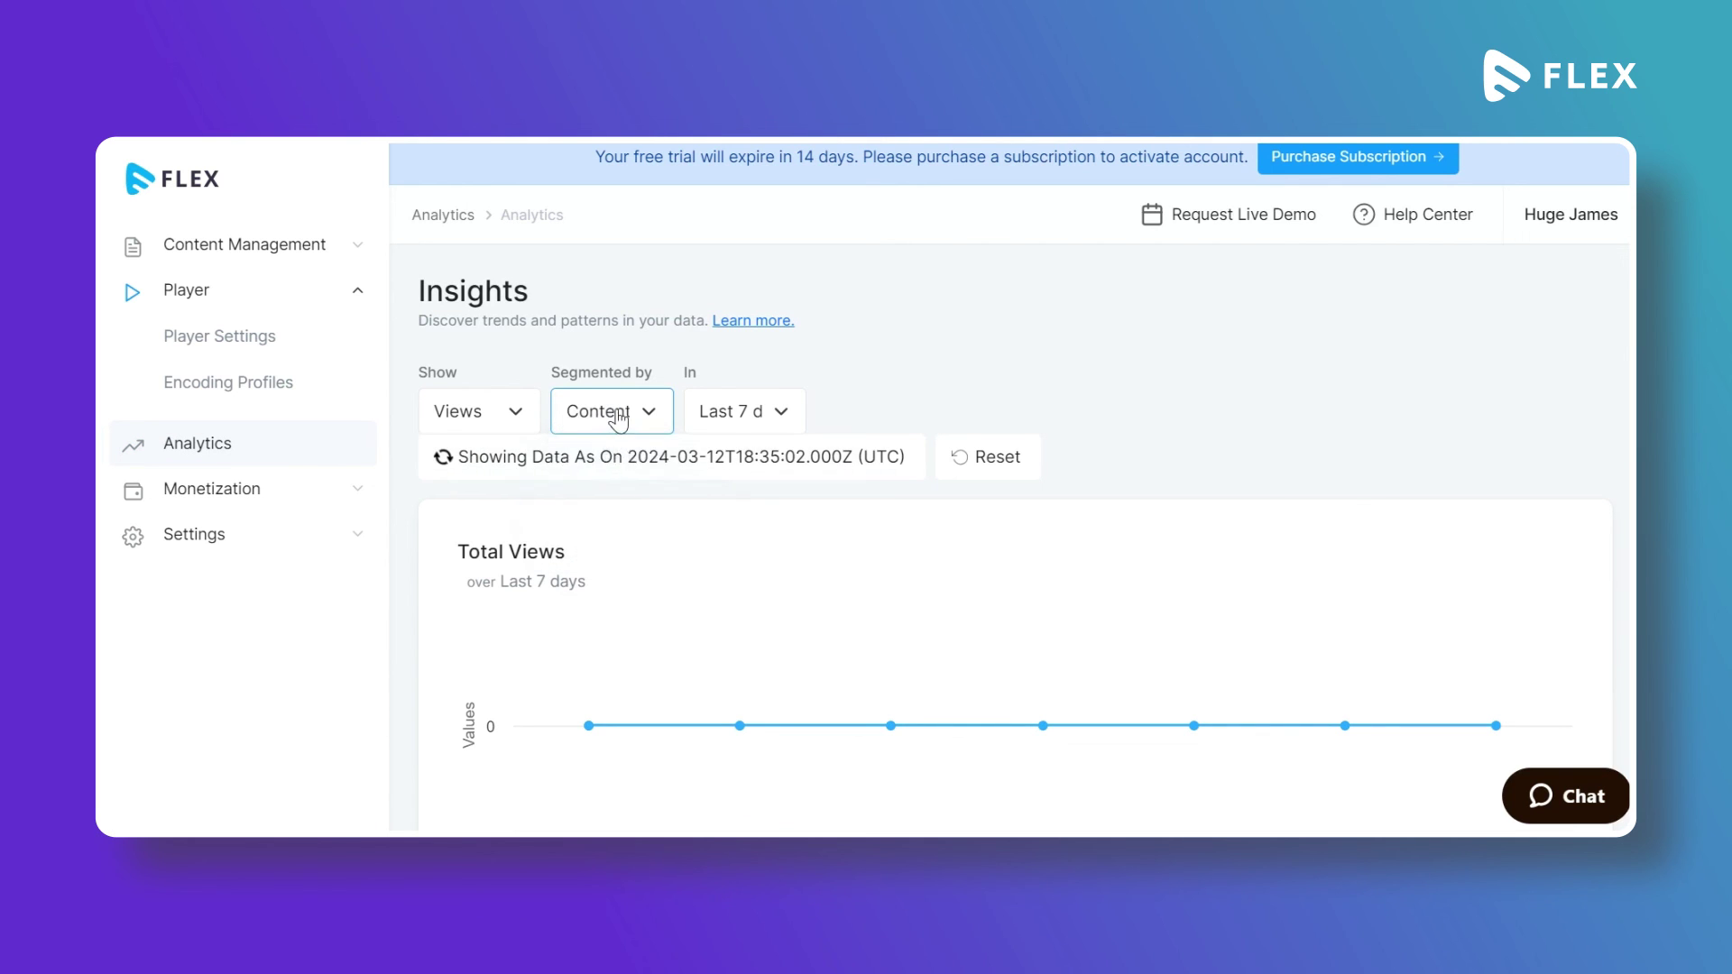
left_click(612, 413)
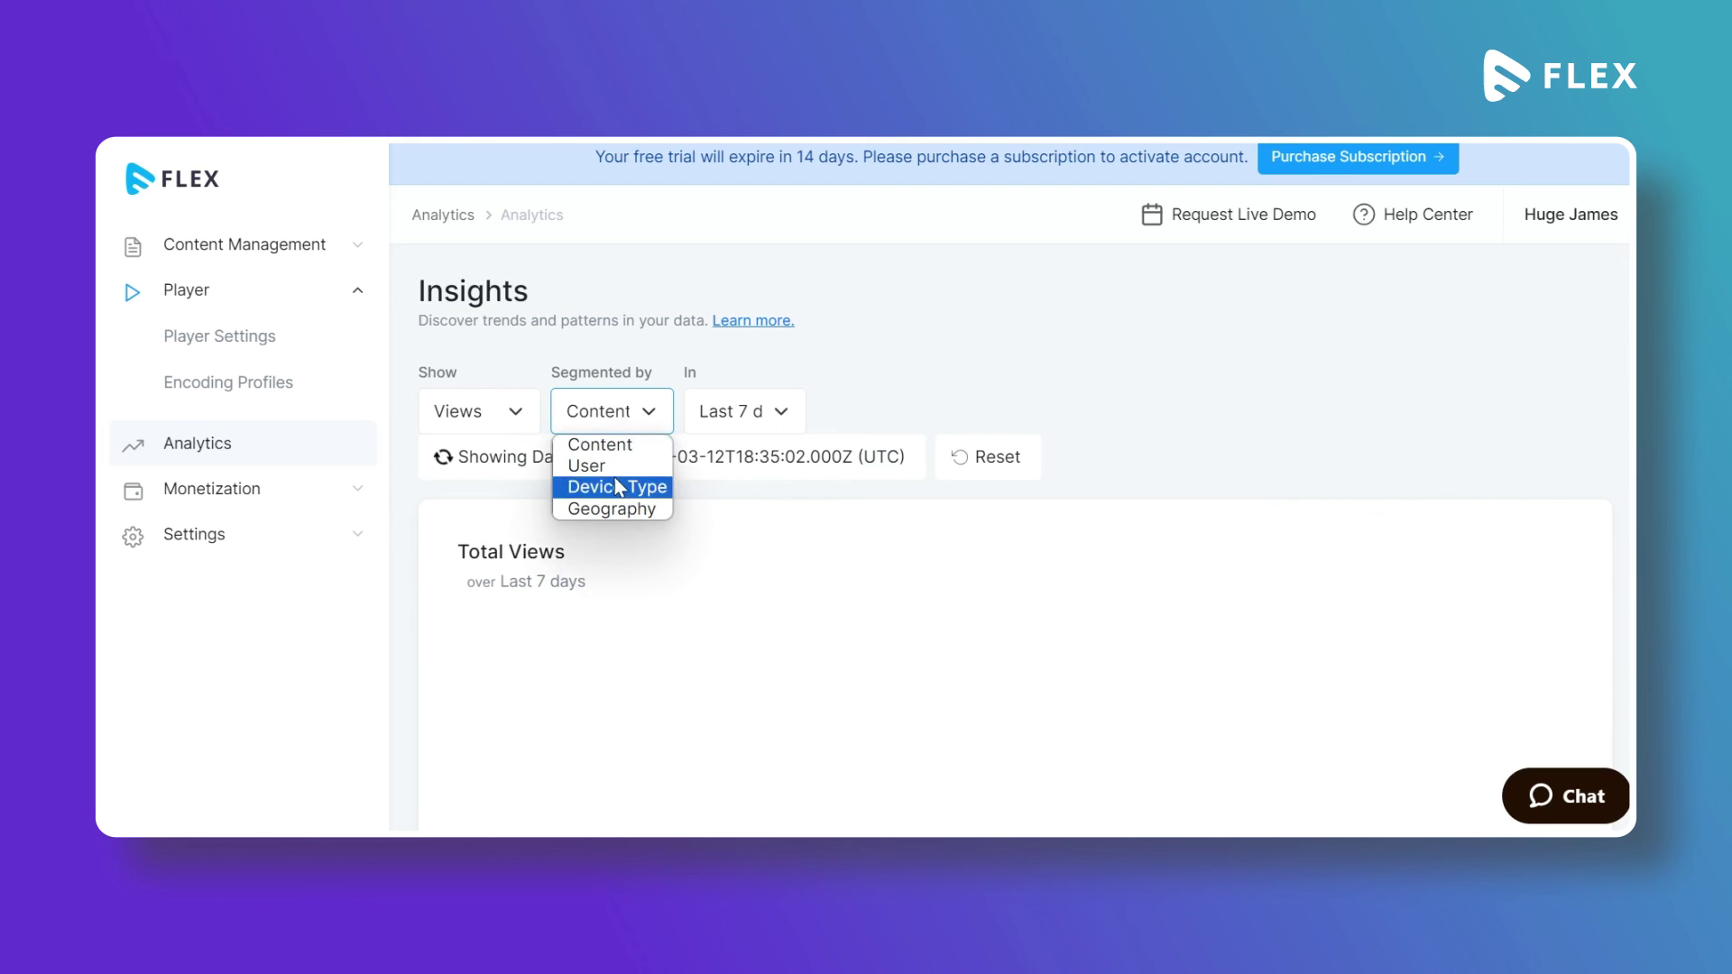
left_click(700, 503)
- Show total views for the last 90 days and for the last 180 days, and look over the chart
left_click(746, 415)
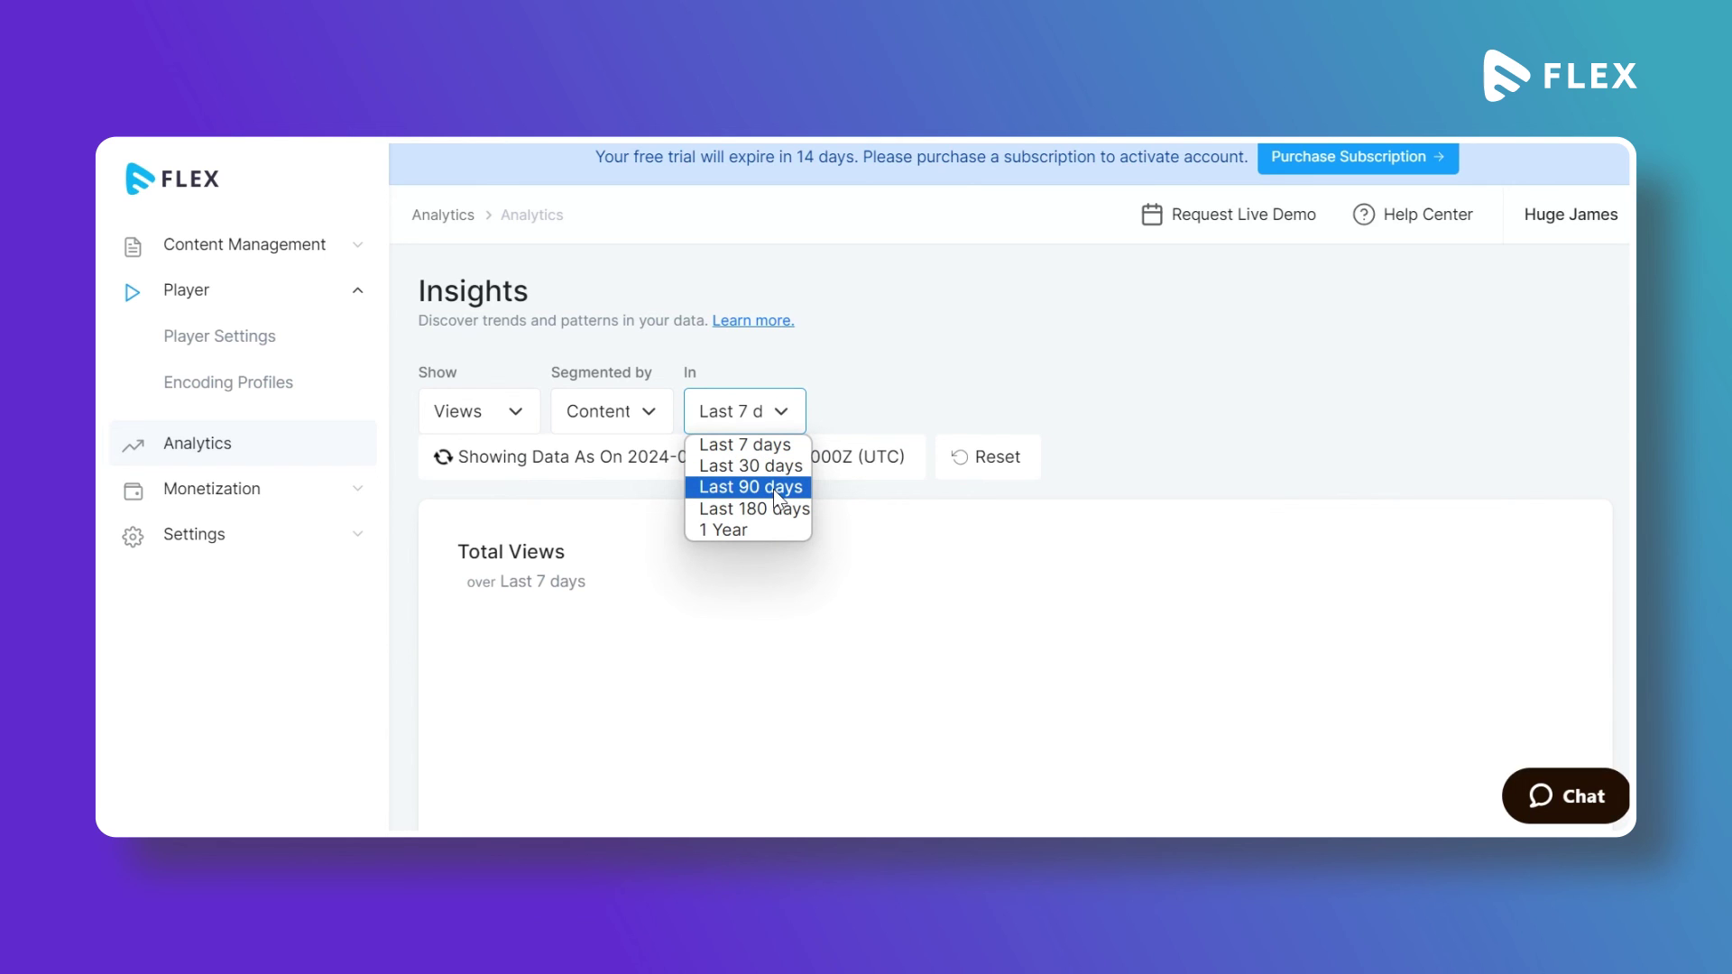
left_click(772, 489)
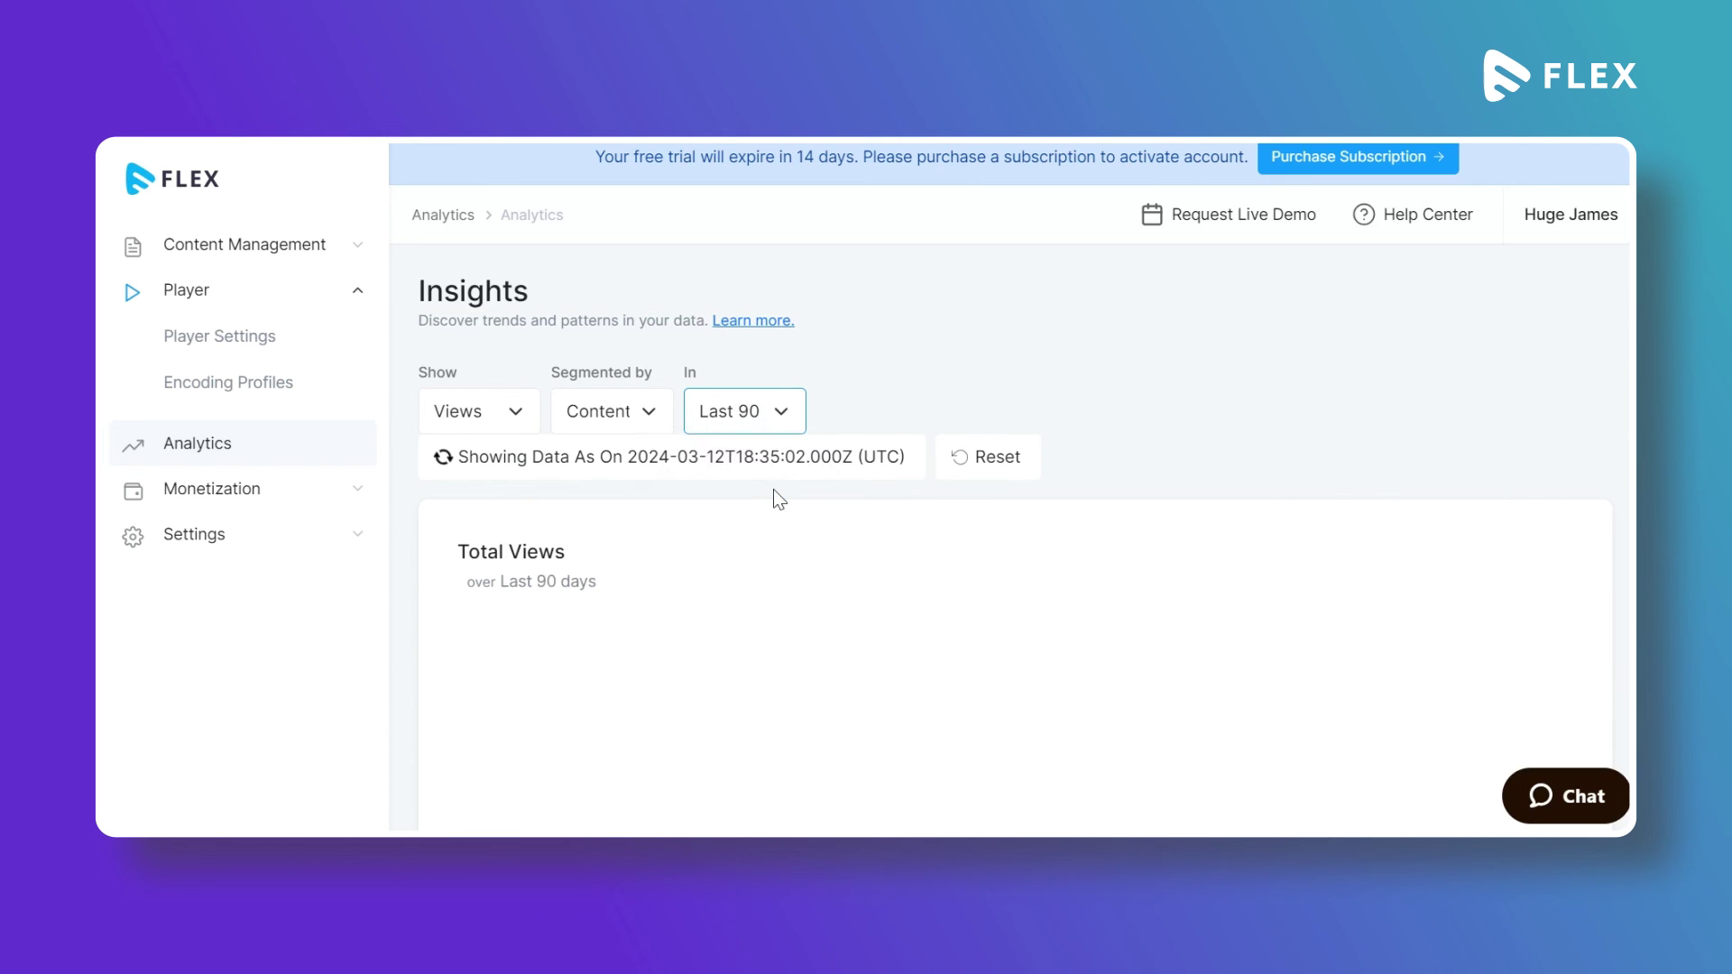
left_click(765, 413)
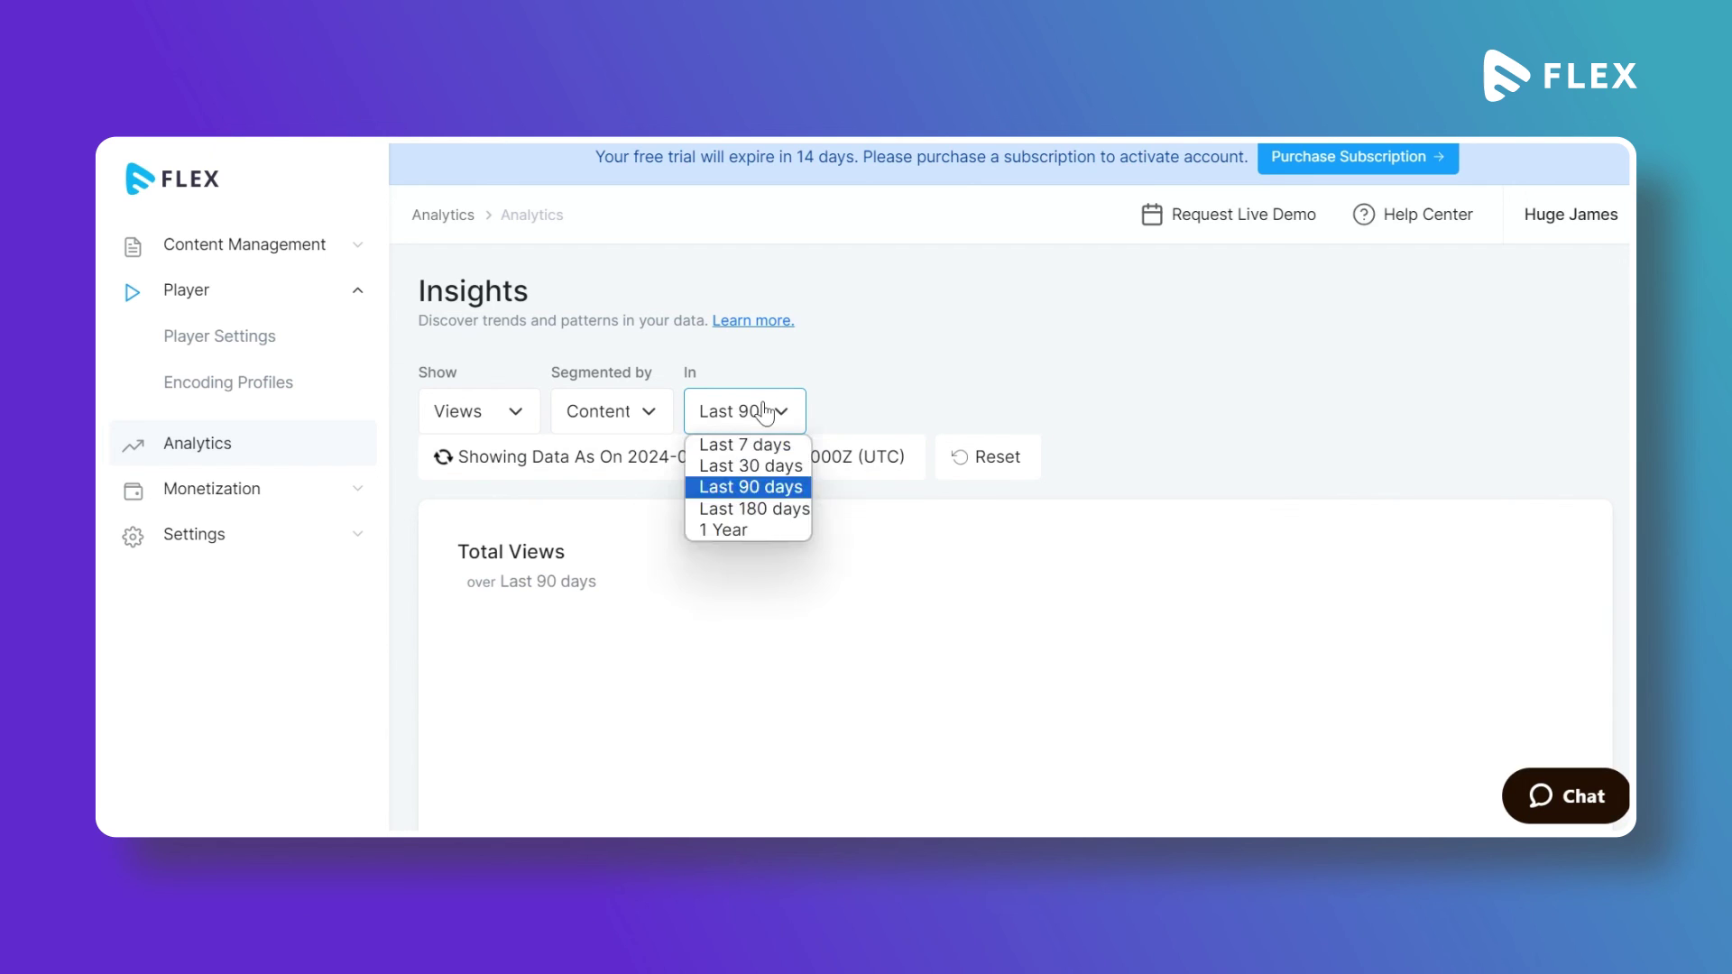
left_click(770, 510)
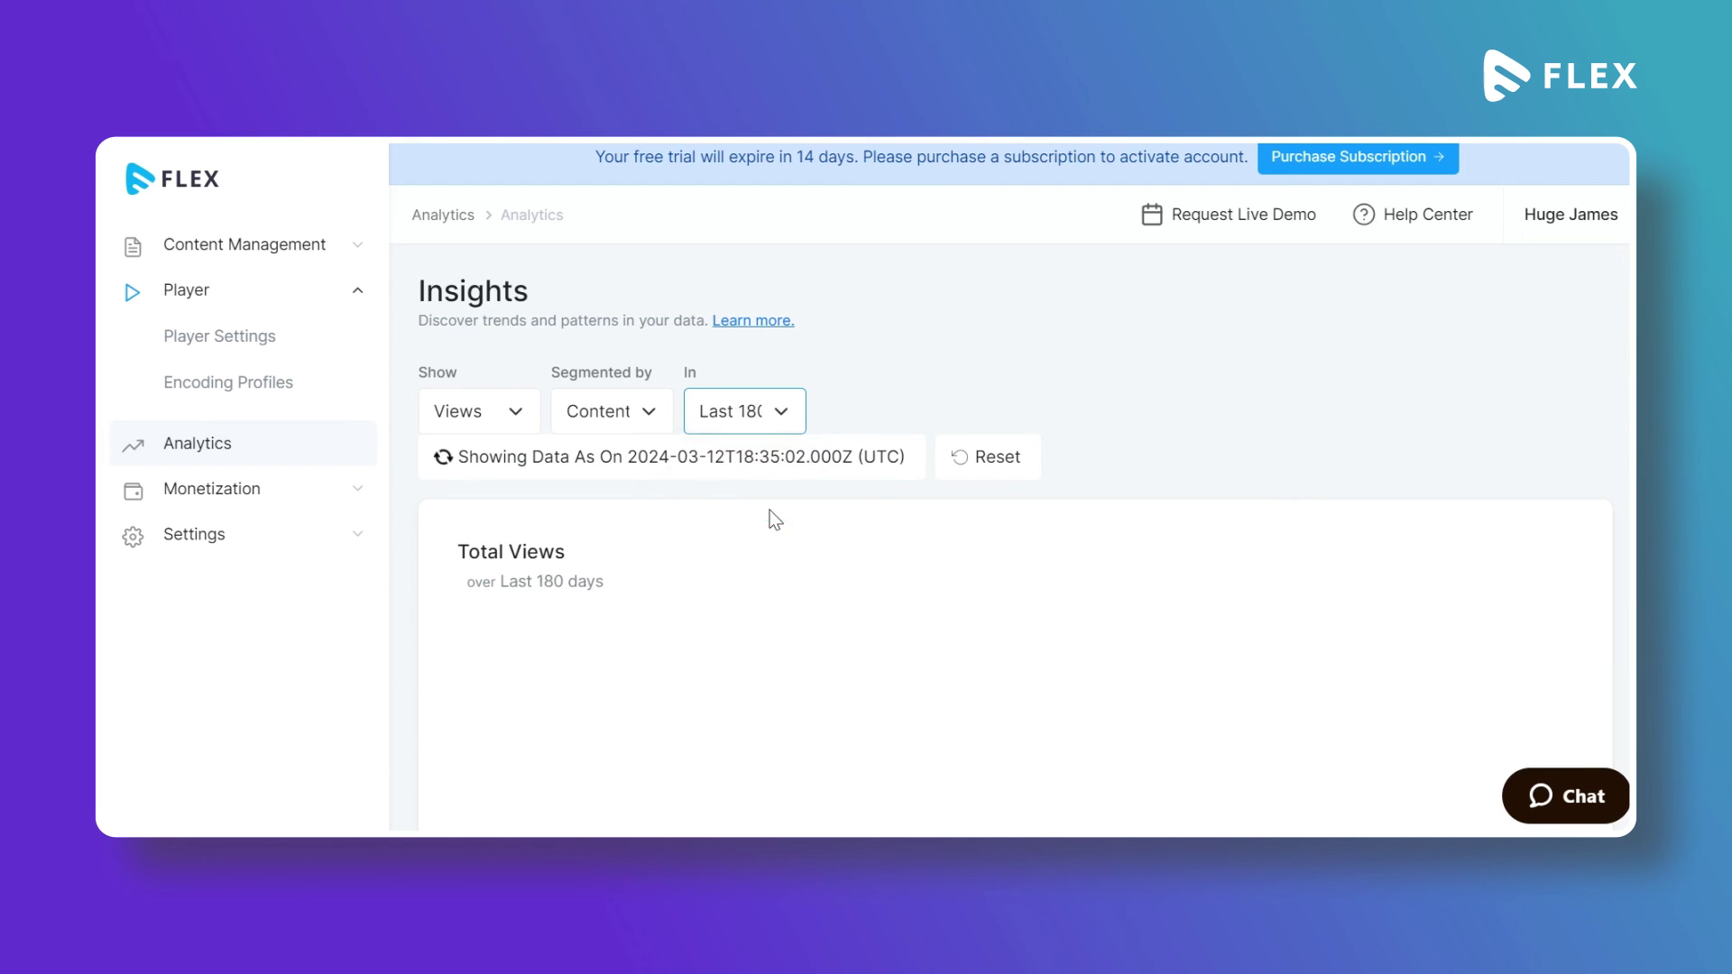
left_click(765, 413)
left_click(764, 413)
scroll(684, 518, "down", 3)
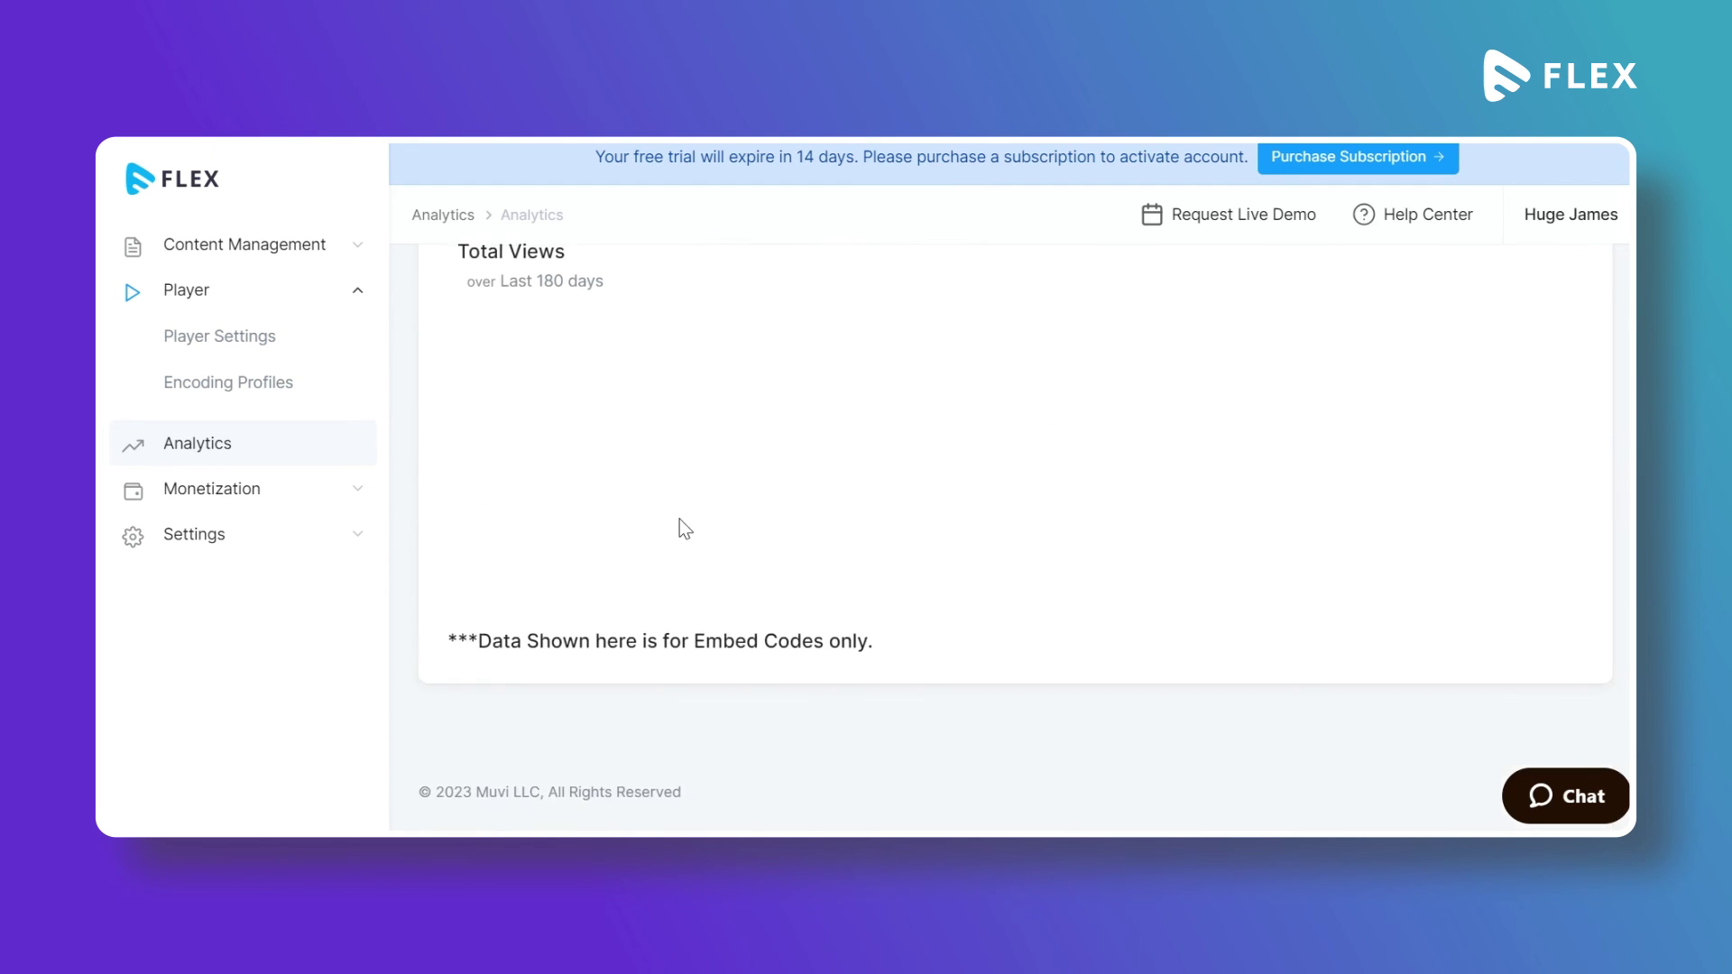
scroll(680, 519, "up", 3)
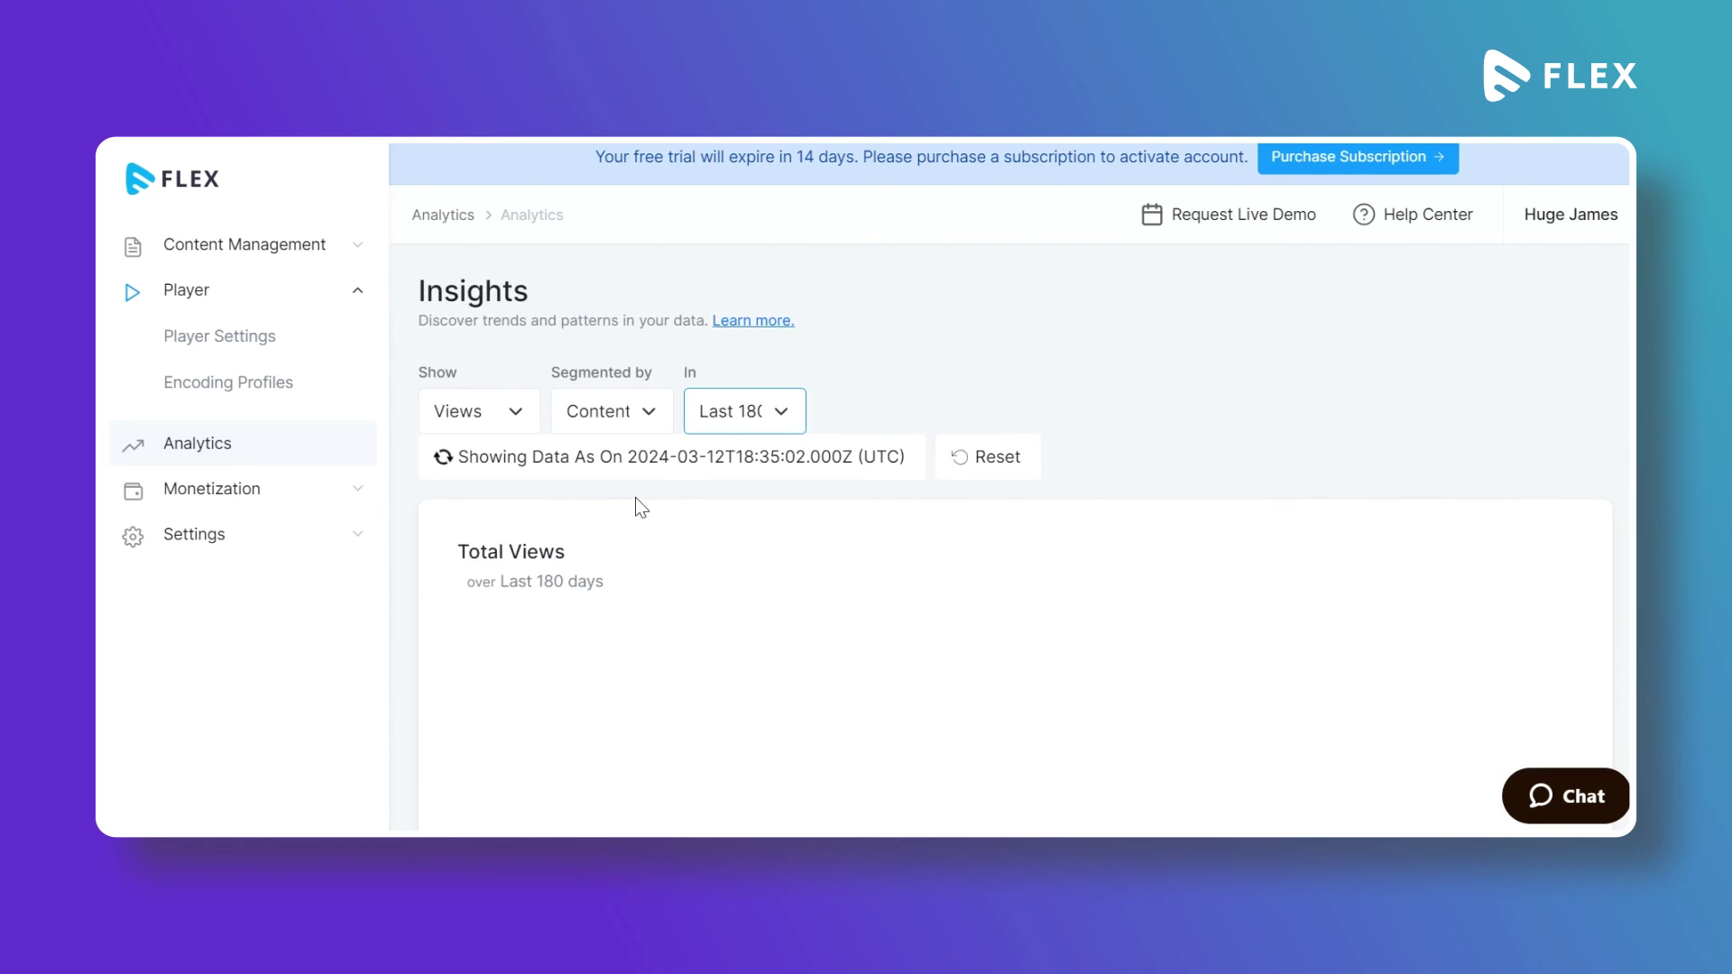
- Start an advertisement tag with ad type VAST and the name New Ad, leaving its URL empty
left_click(309, 493)
left_click(302, 442)
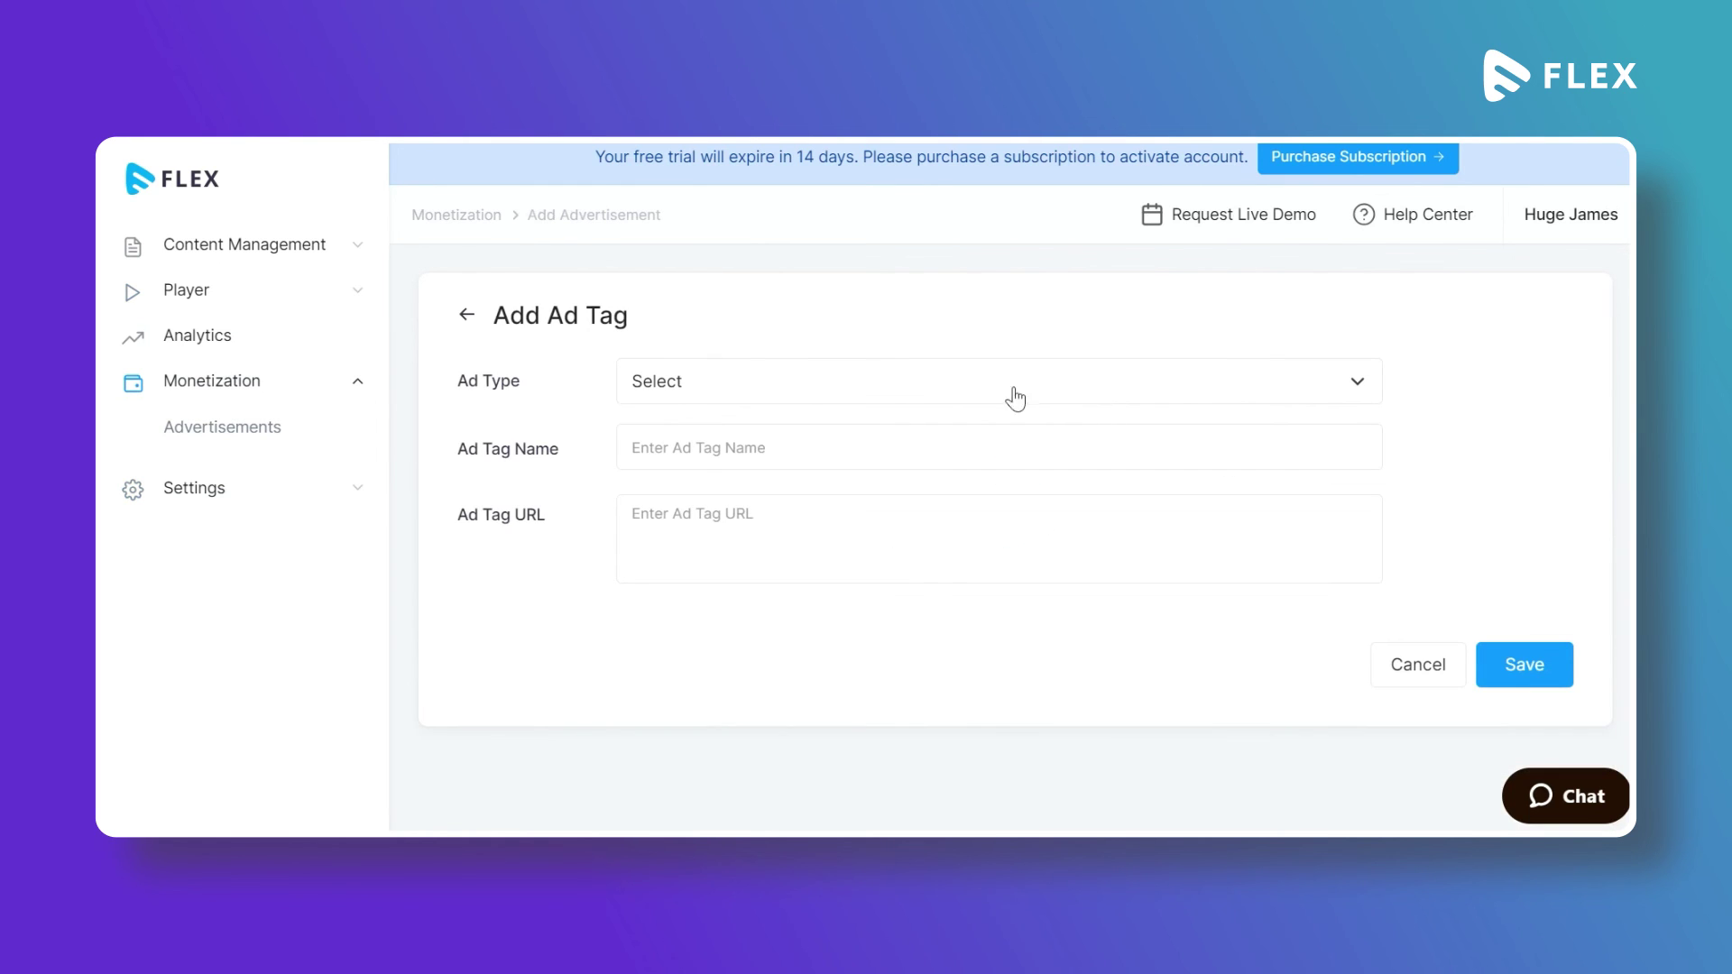
left_click(713, 381)
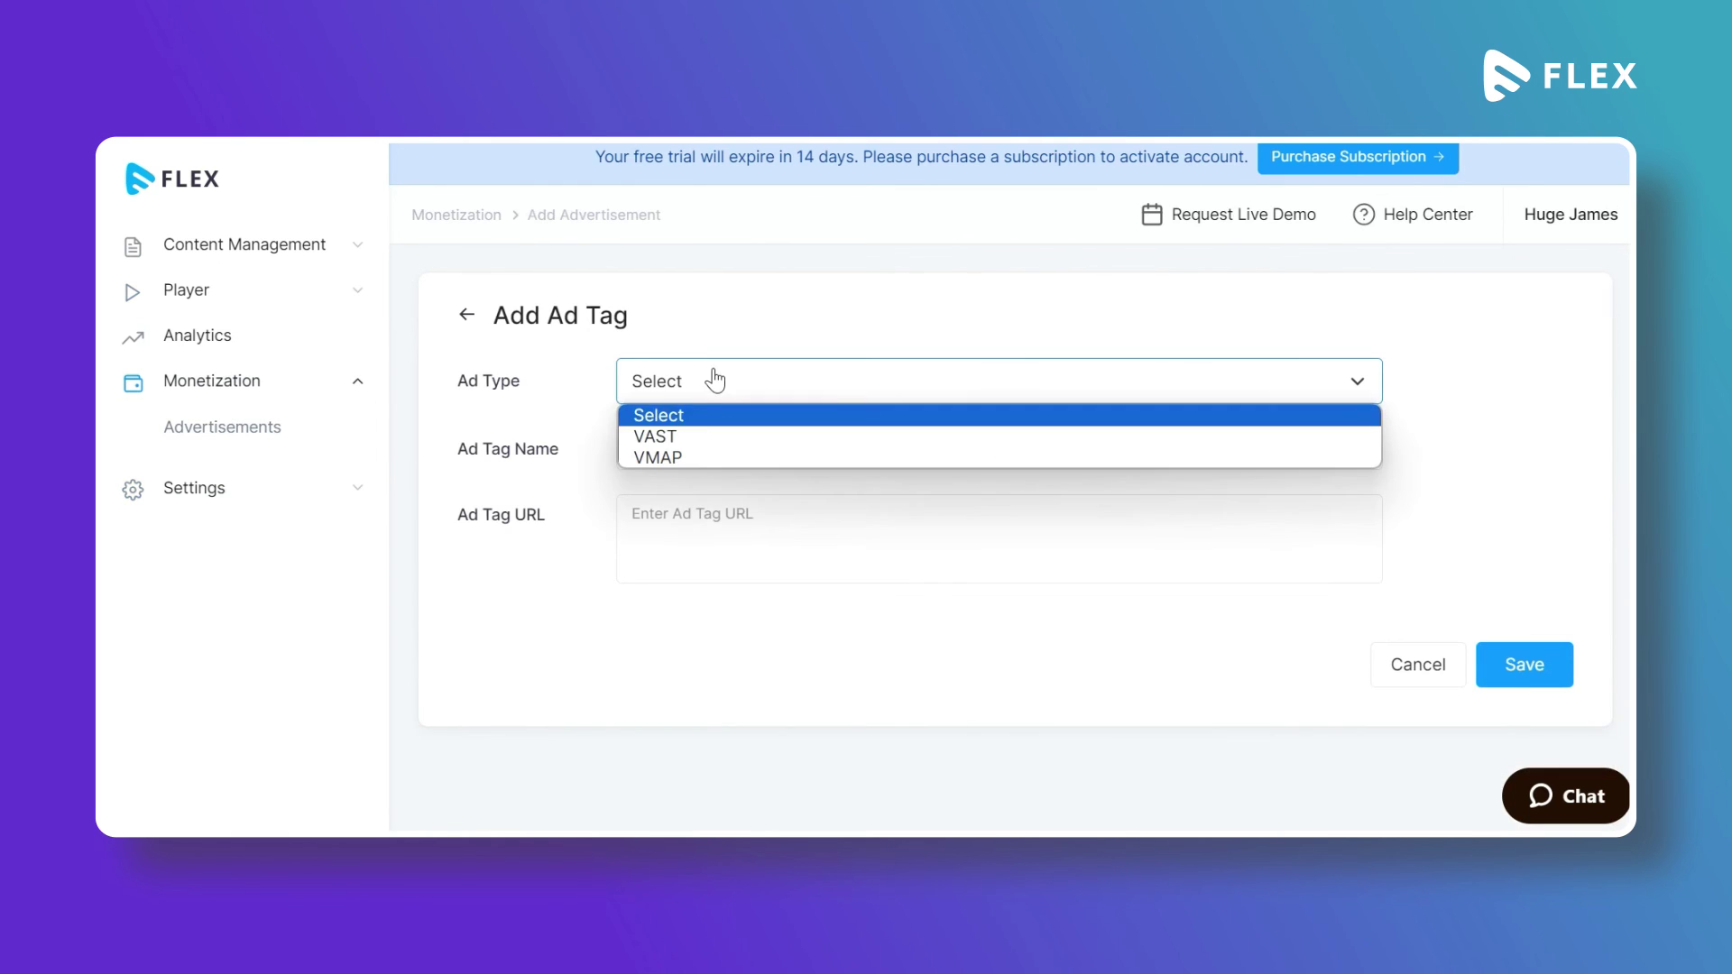
left_click(717, 438)
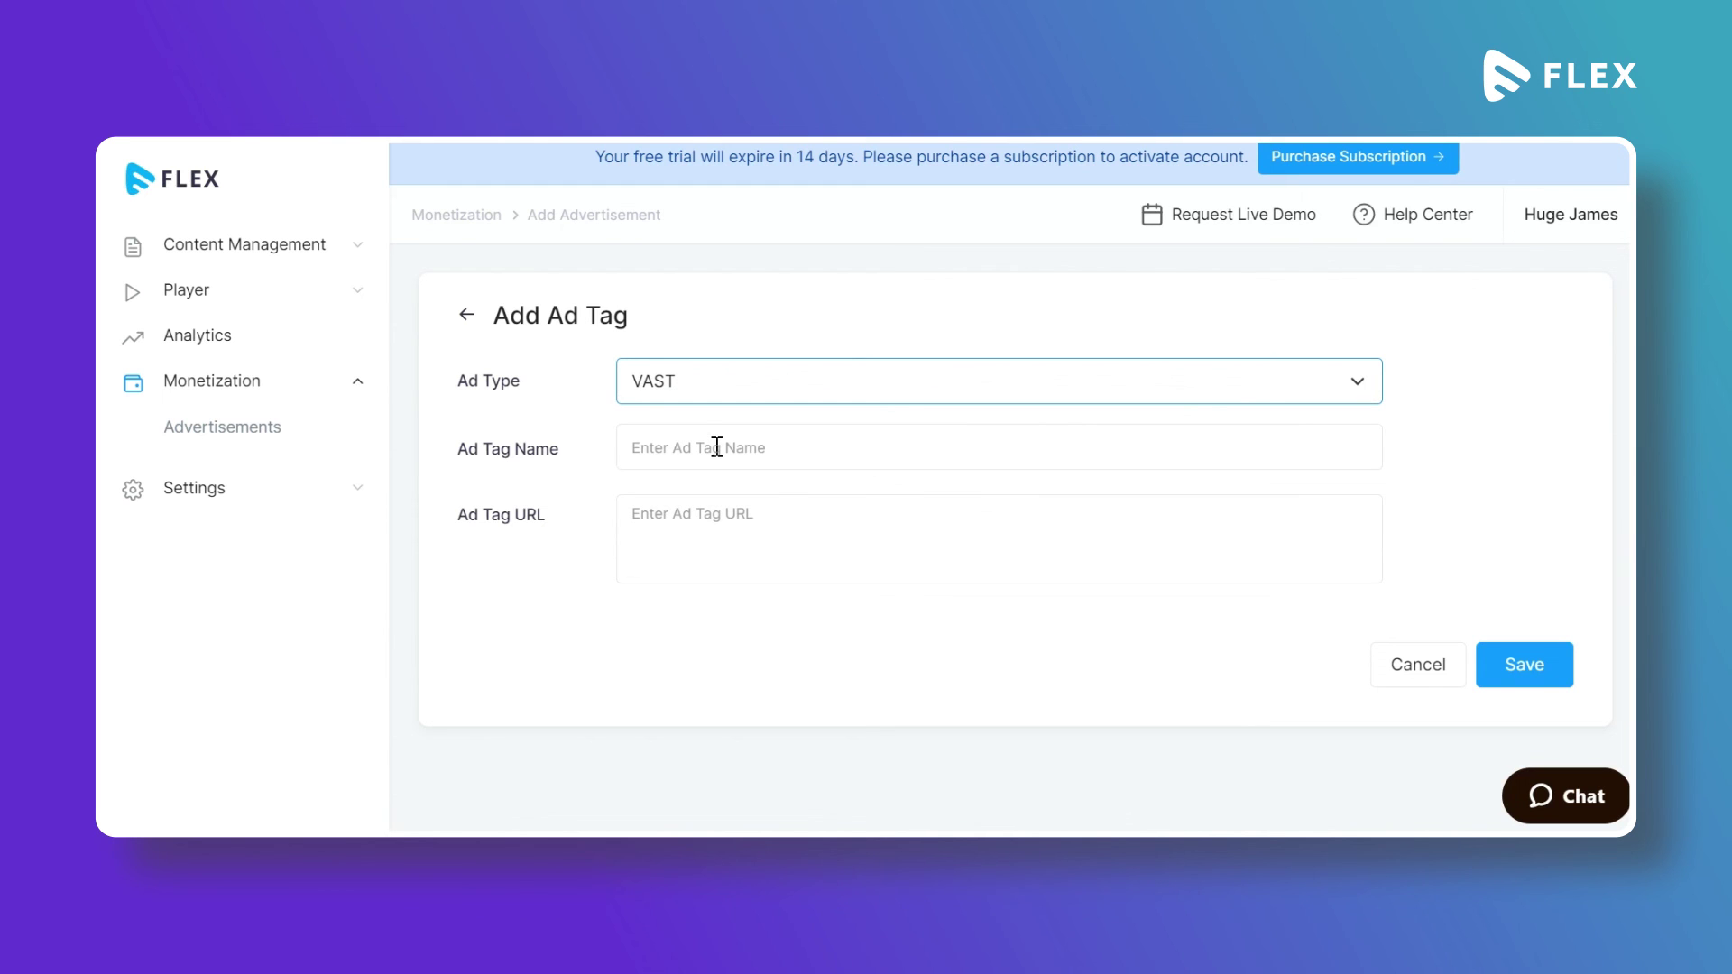
left_click(719, 446)
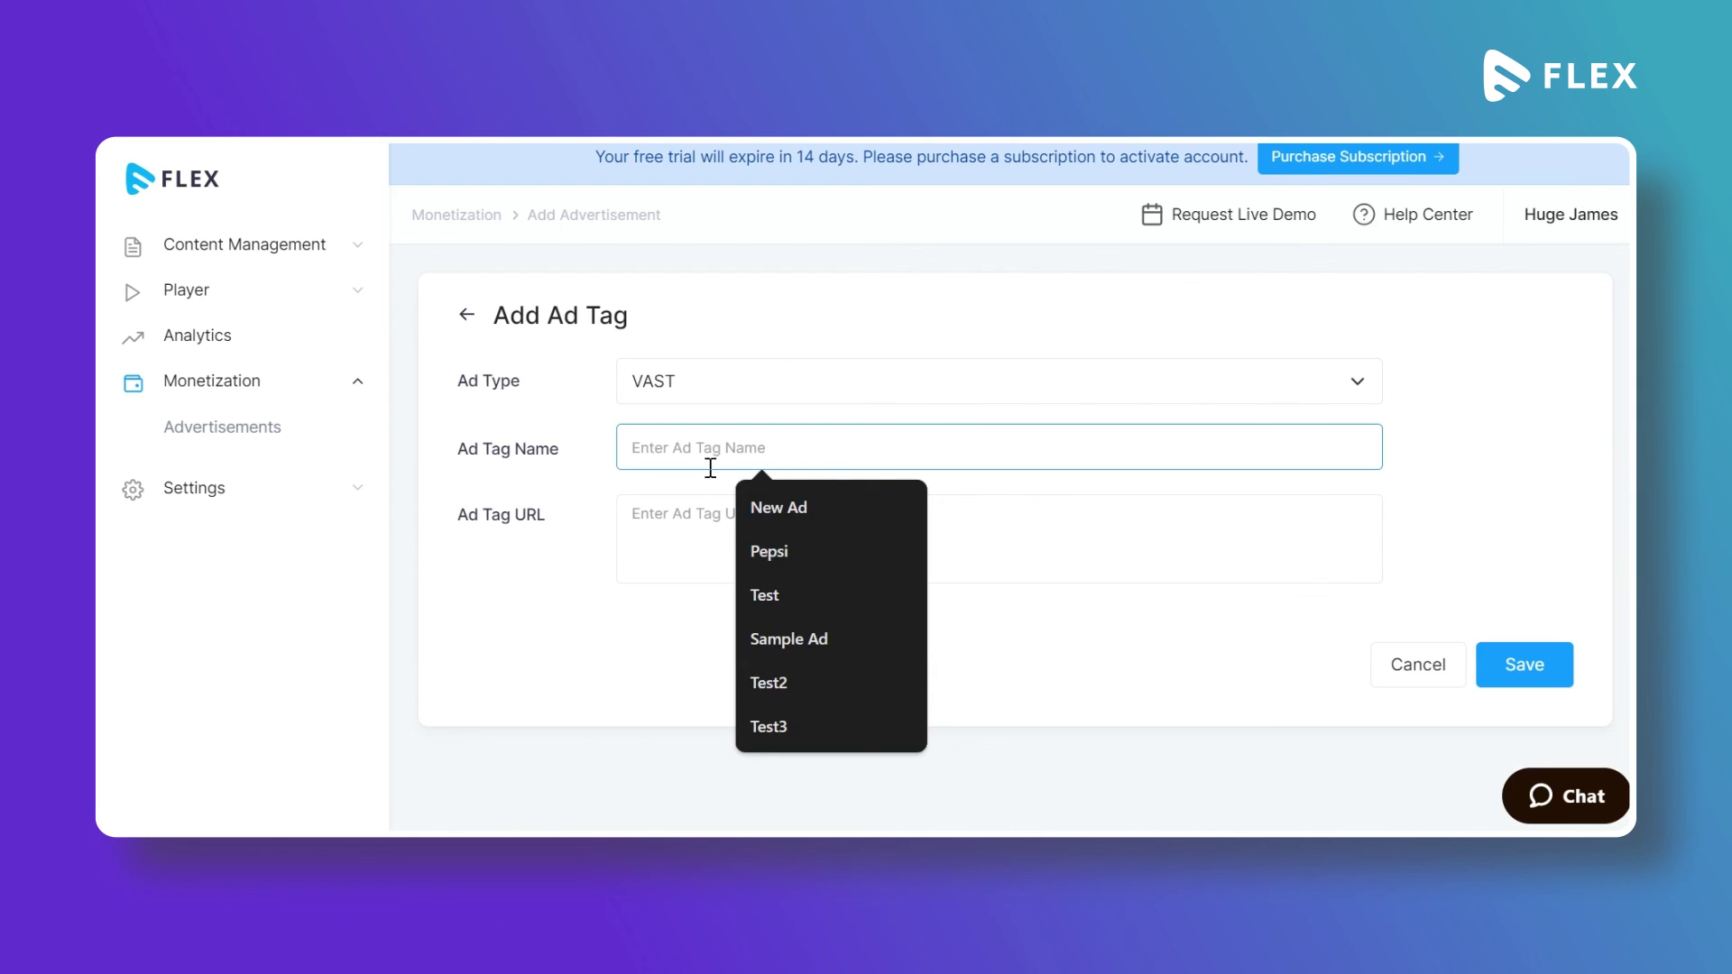
left_click(762, 506)
left_click(721, 520)
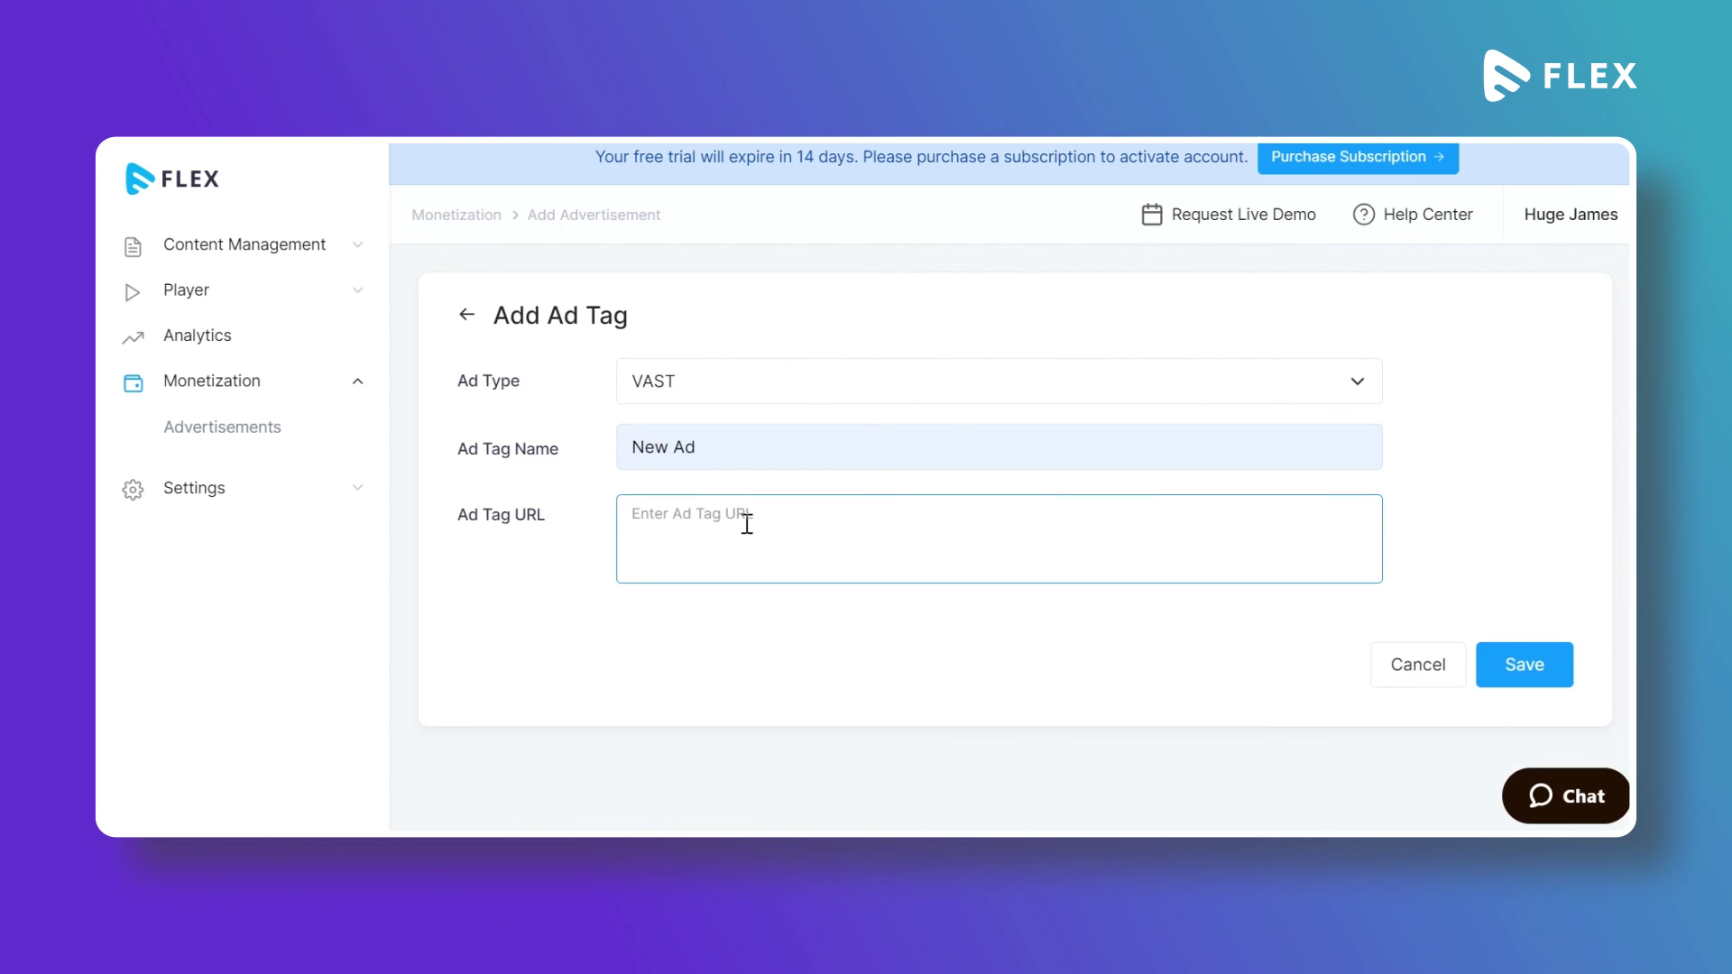
- Open ad management for the Test movie in the content library and review the VAST pre-roll, mid-roll and post-roll placements
left_click(322, 241)
left_click(279, 289)
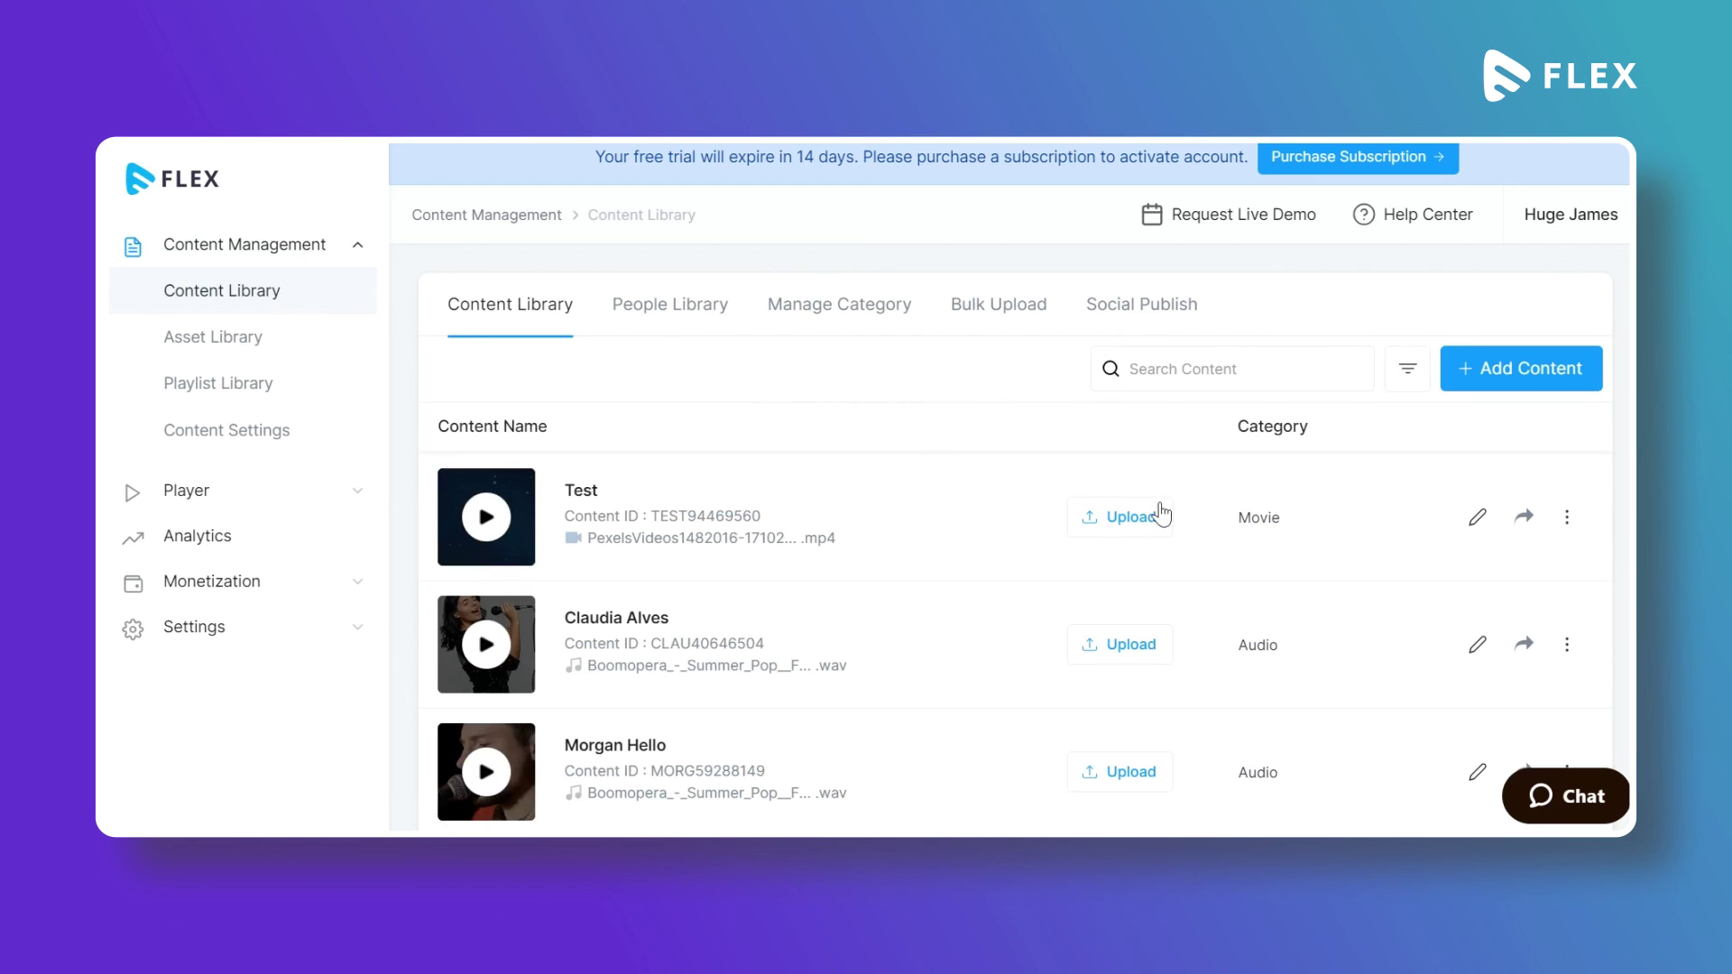
left_click(1567, 518)
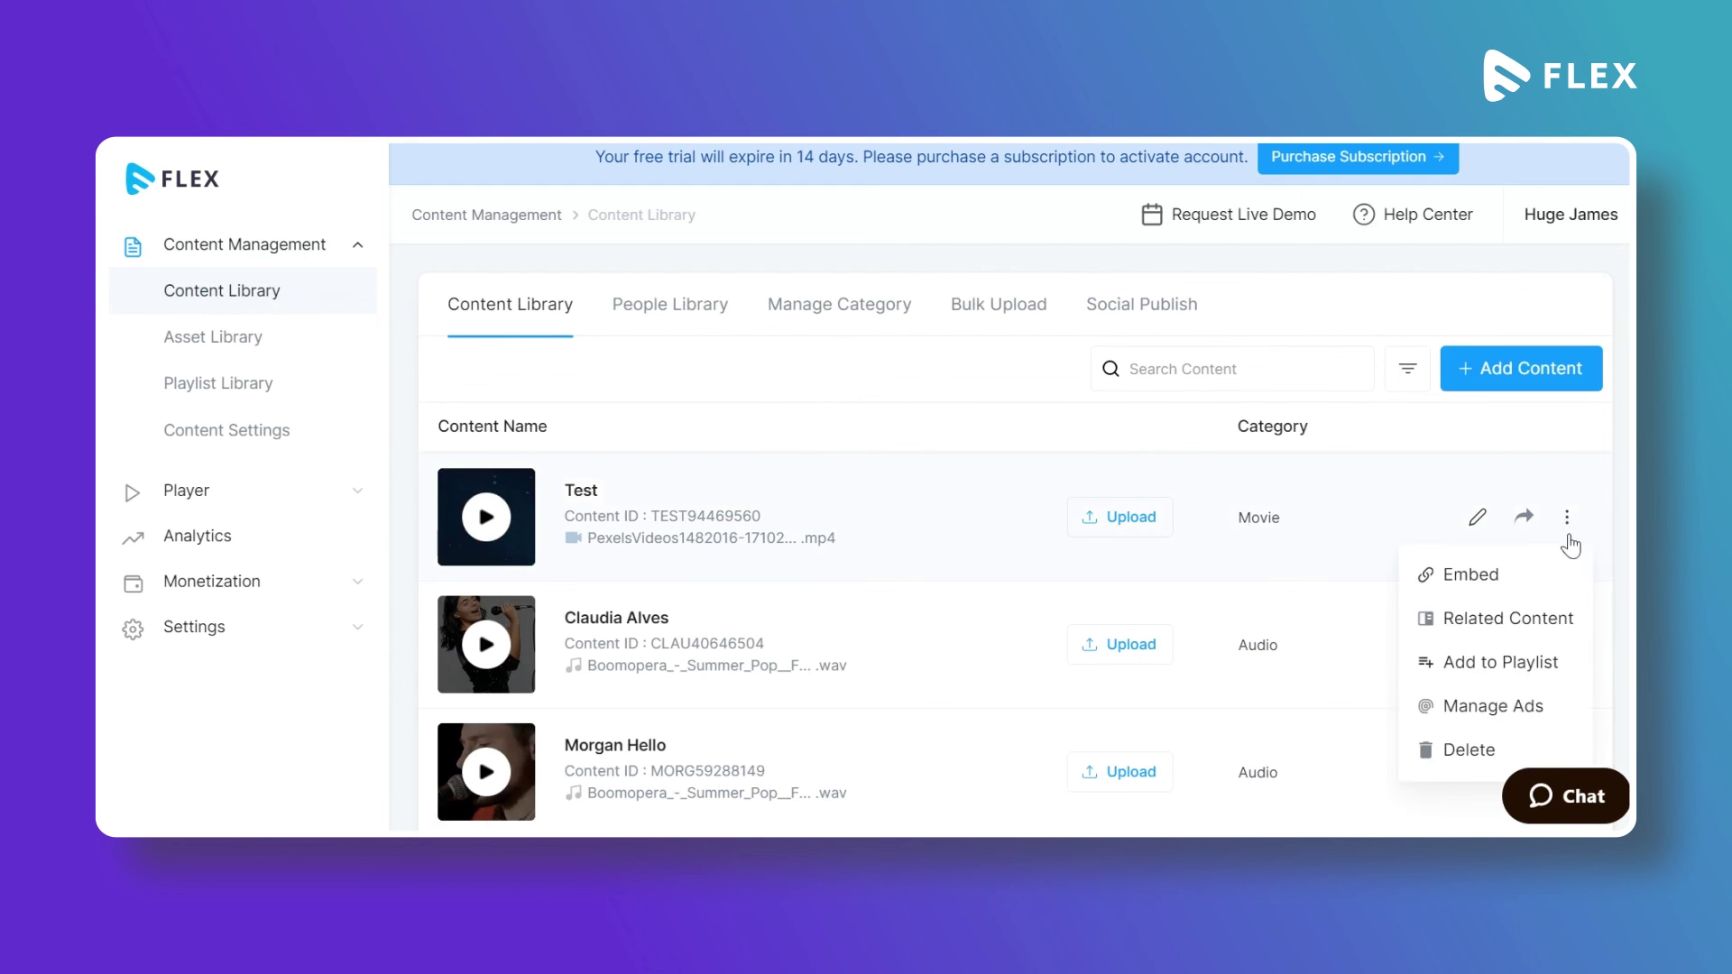
left_click(1505, 706)
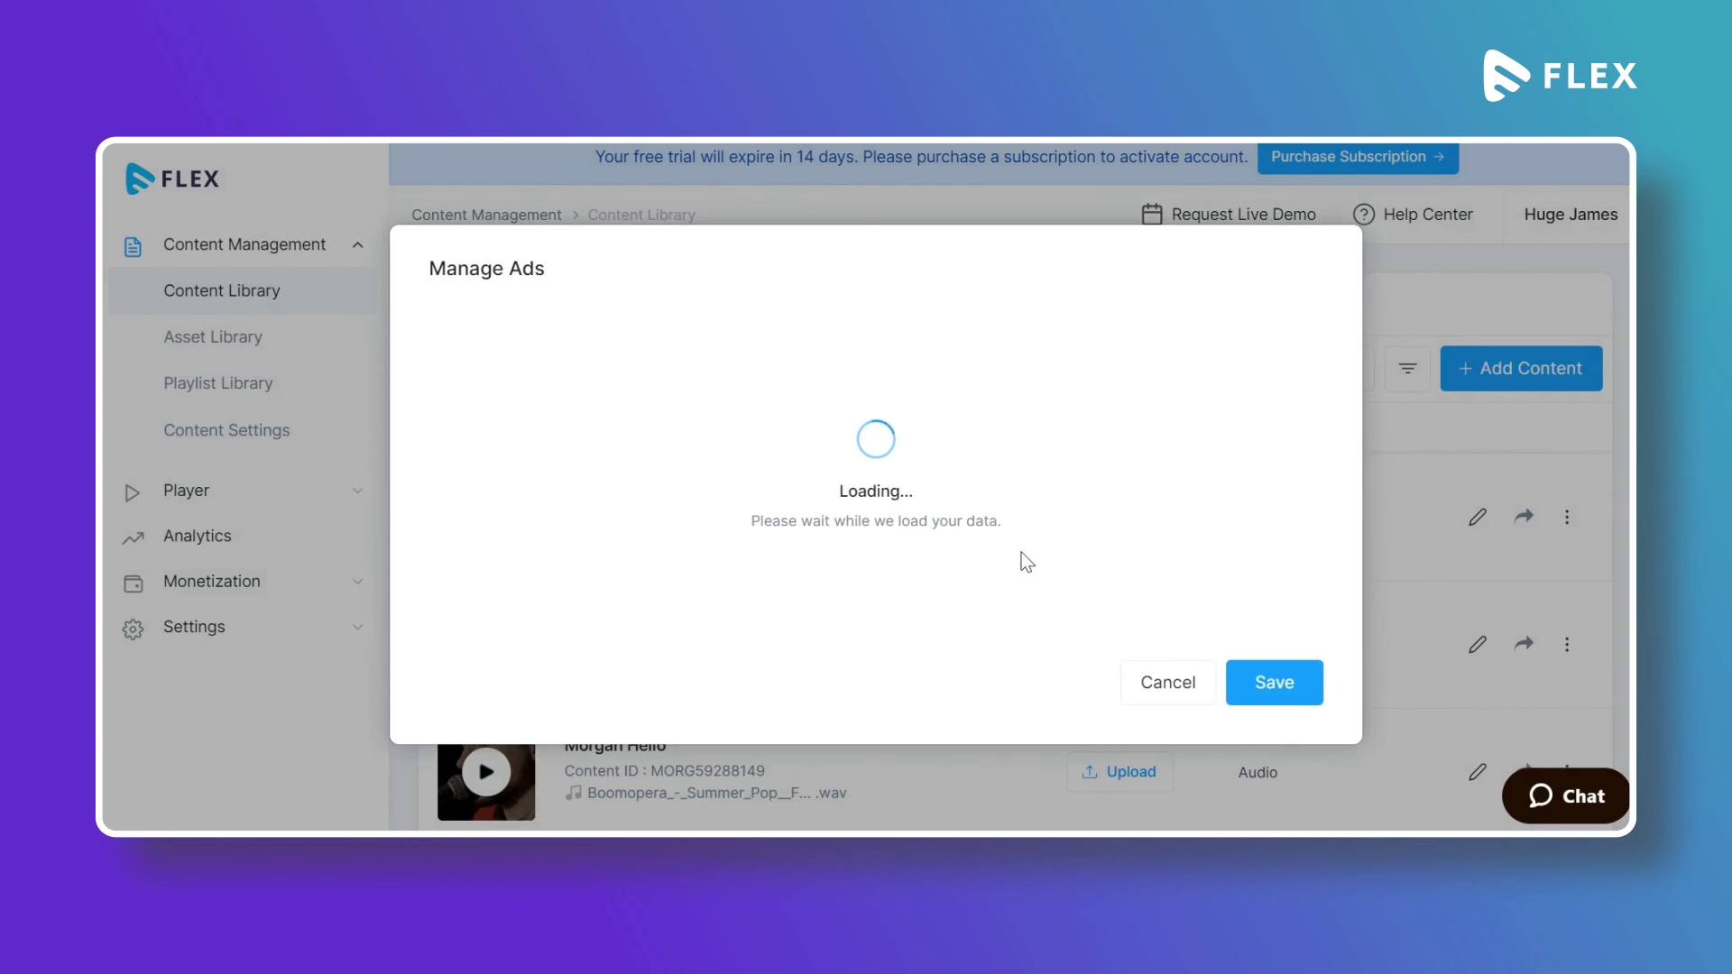
left_click(642, 343)
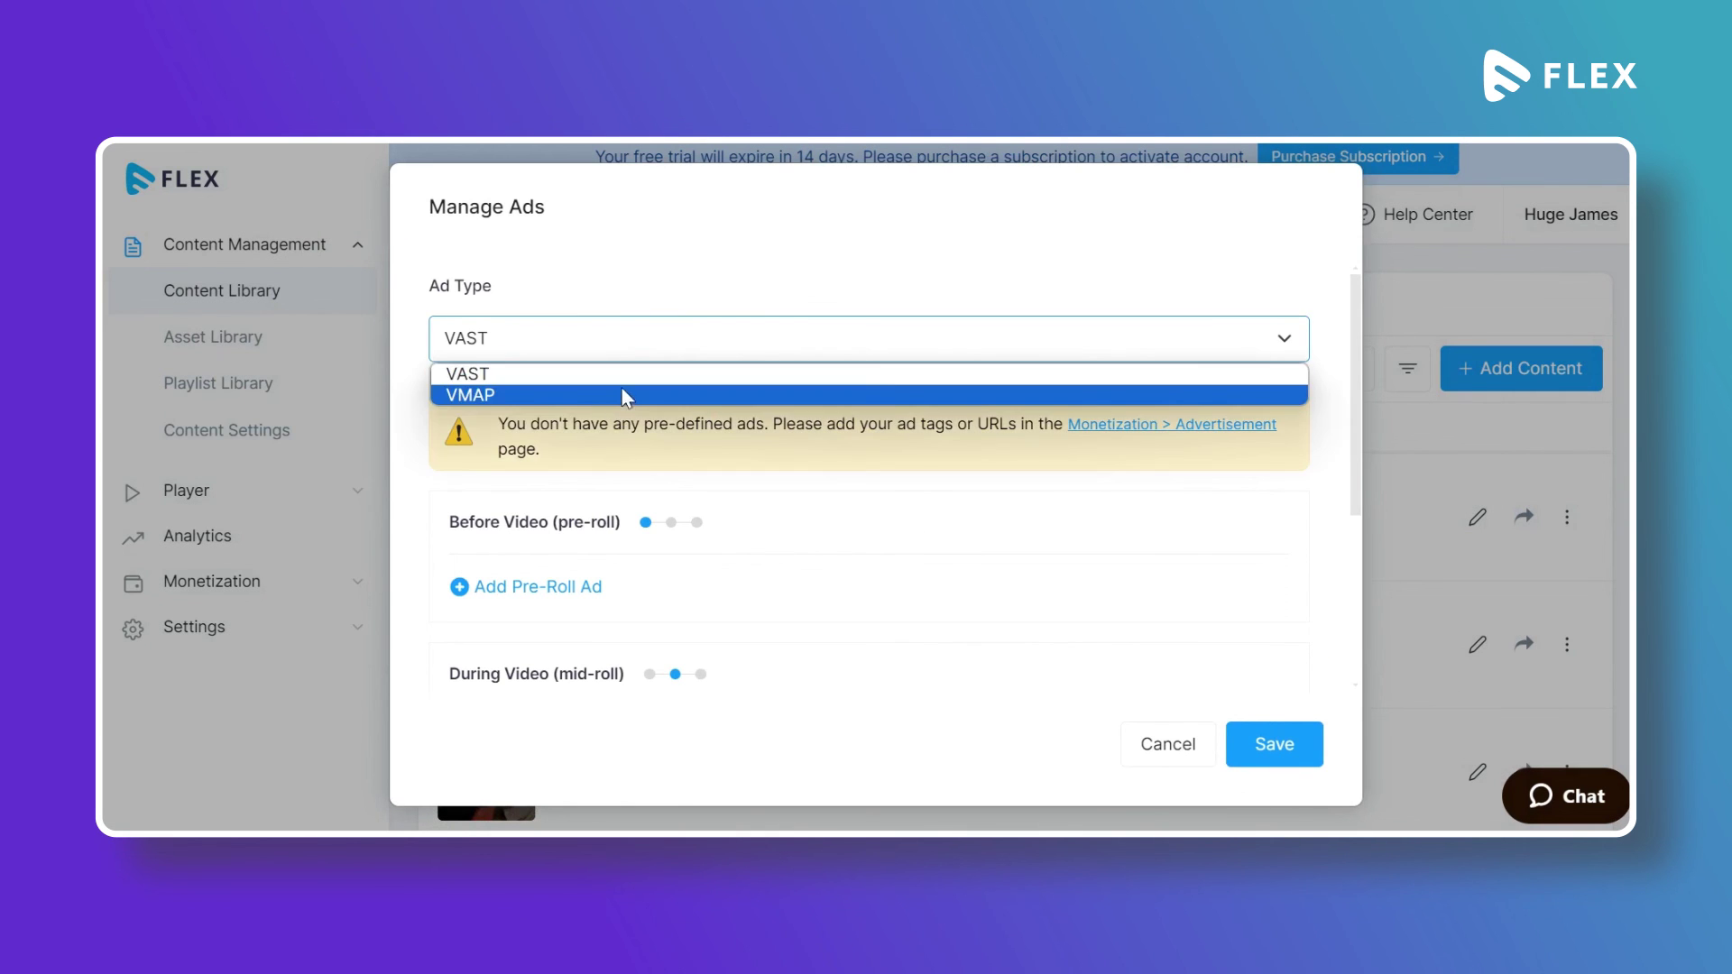
left_click(646, 347)
scroll(700, 538, "down", 3)
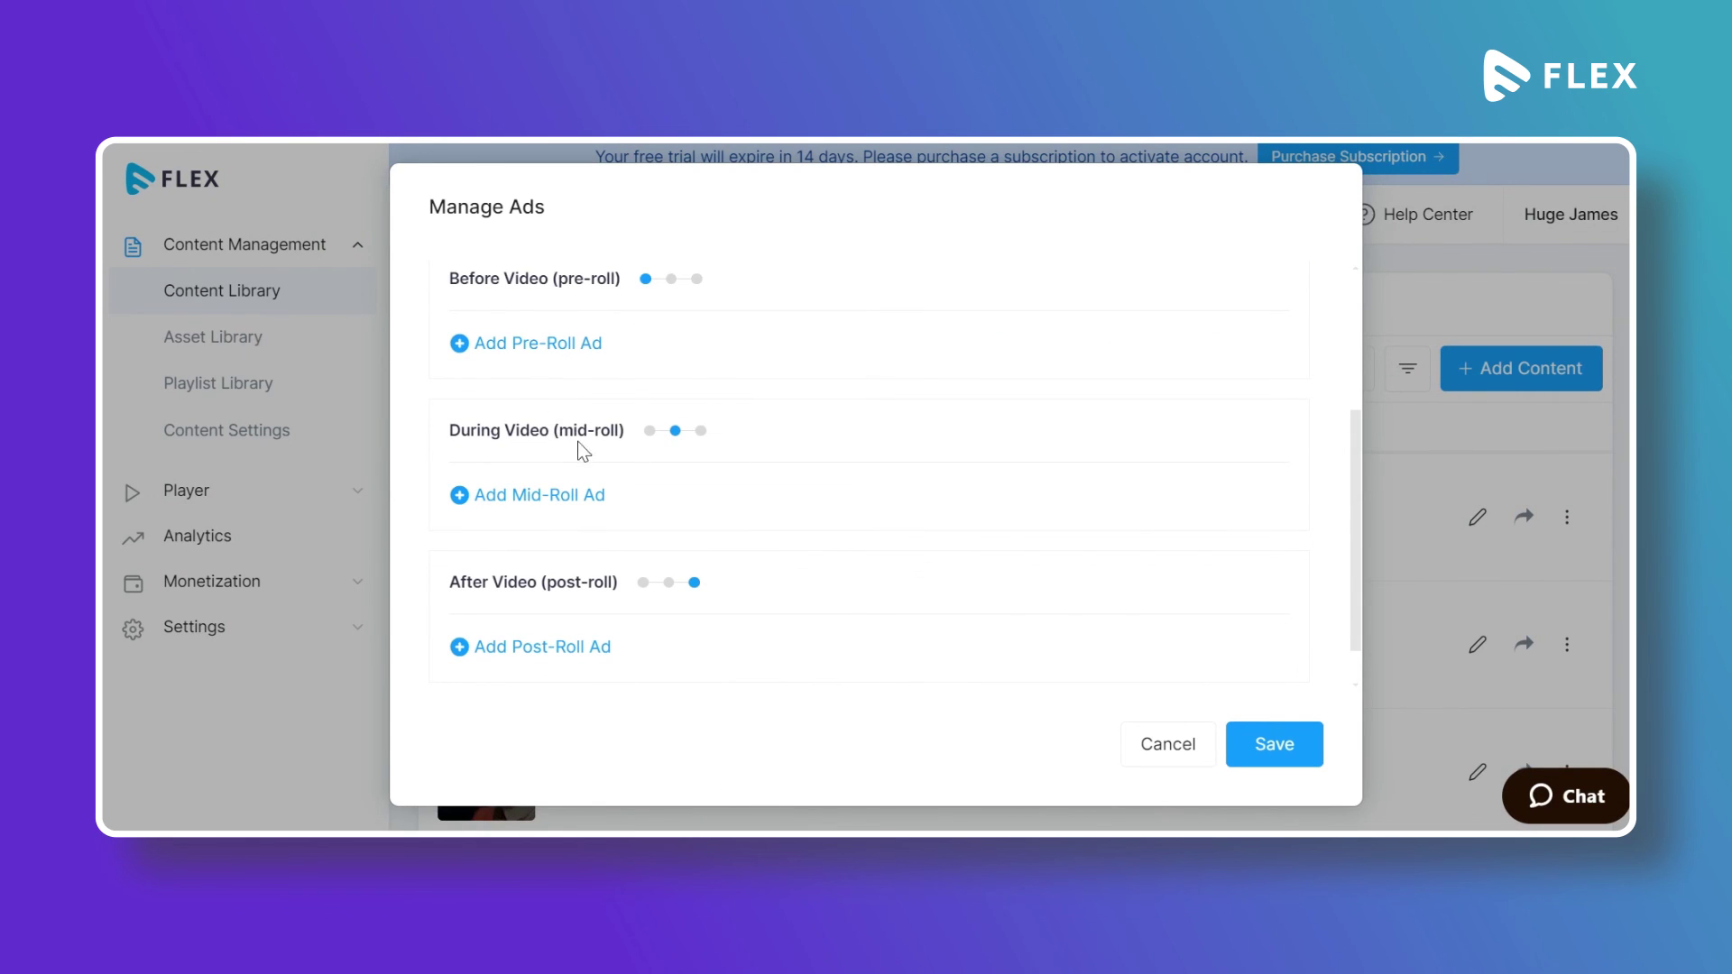
scroll(755, 596, "up", 3)
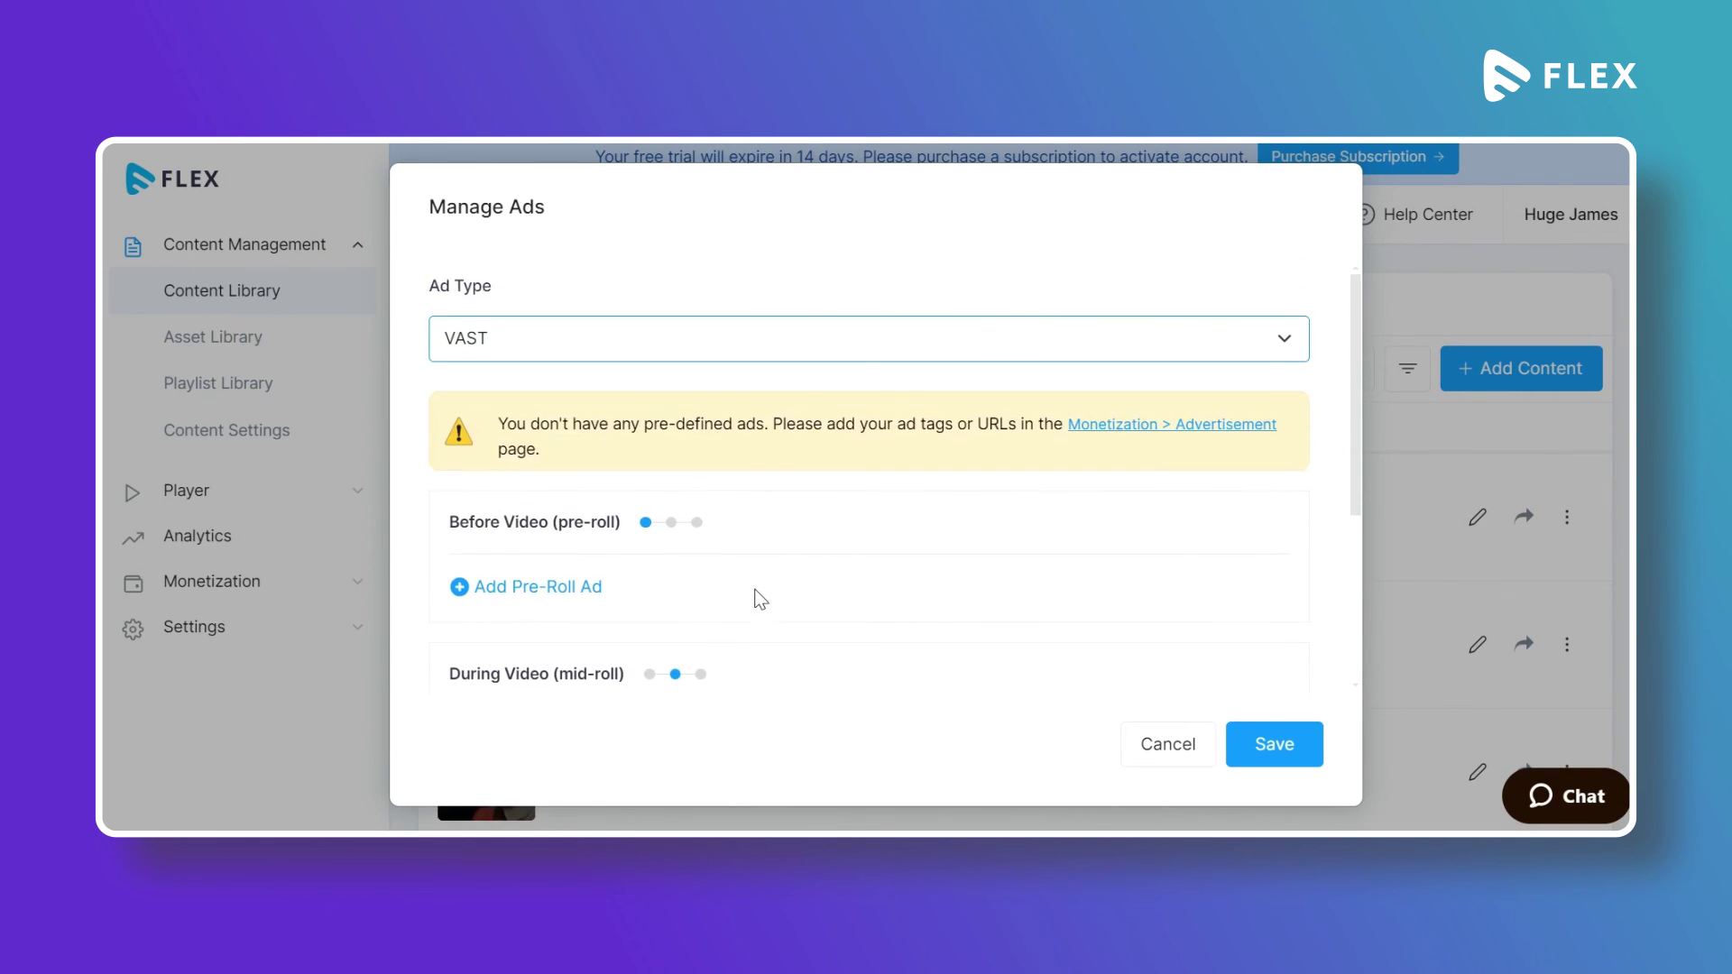
- Switch the Test movie's ad type to VMAP to review its ad placement, and cancel without saving
left_click(600, 348)
left_click(577, 392)
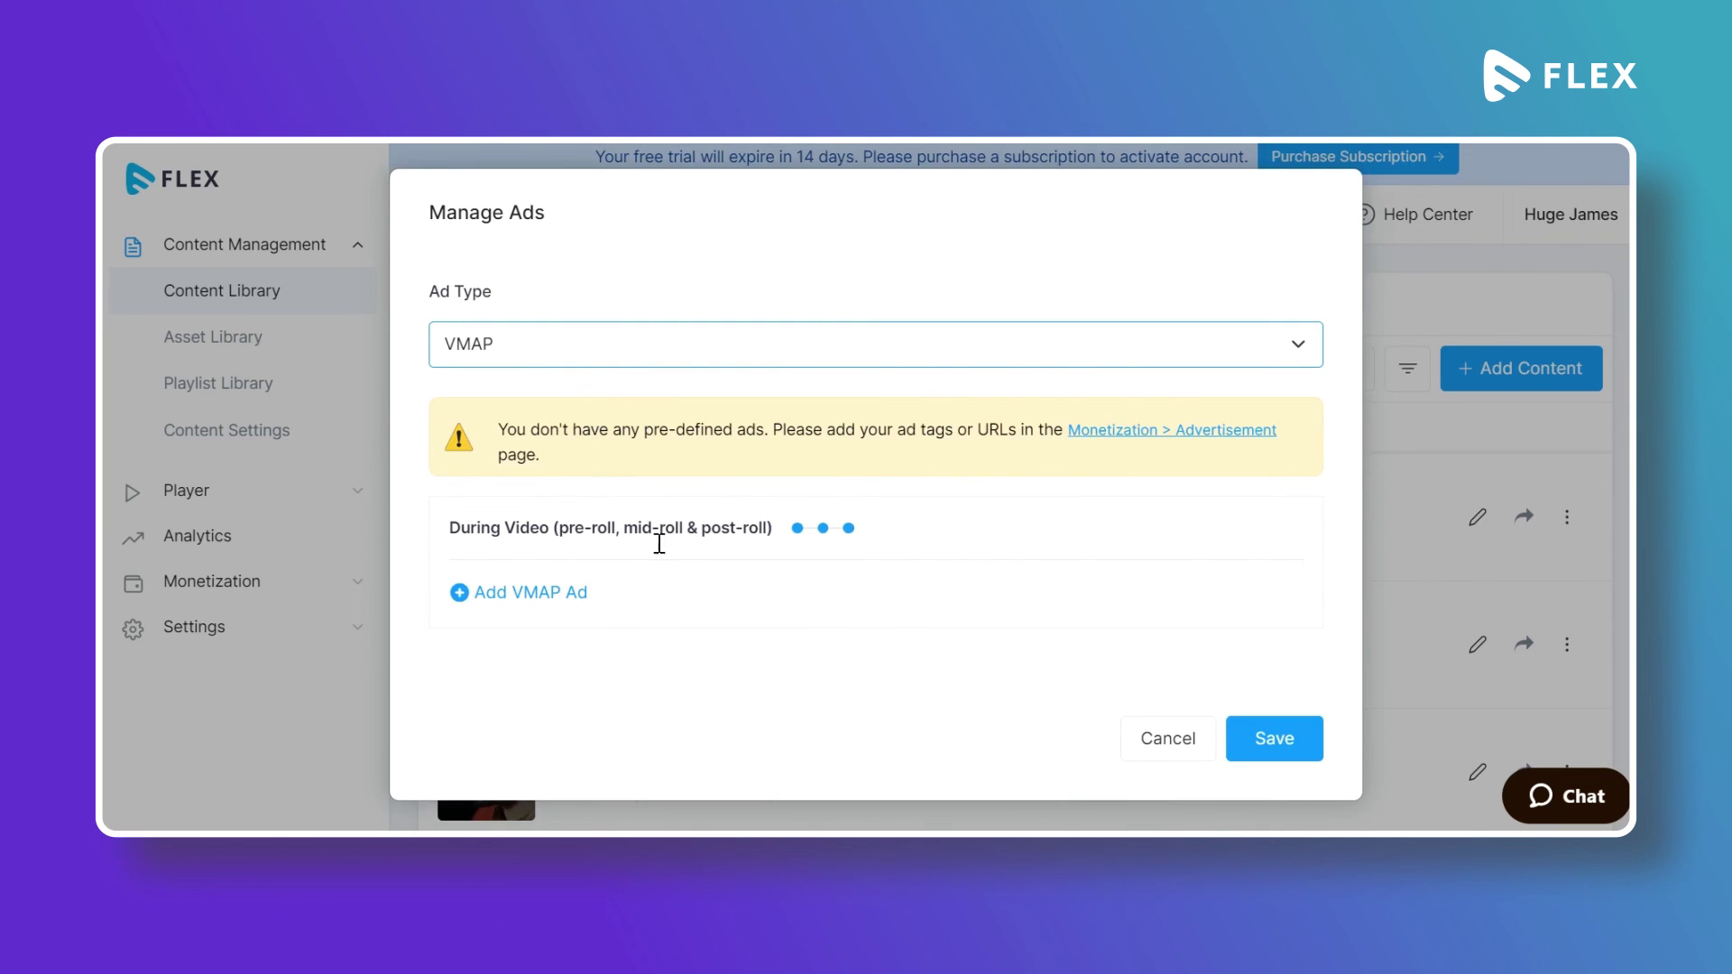
left_click(1155, 736)
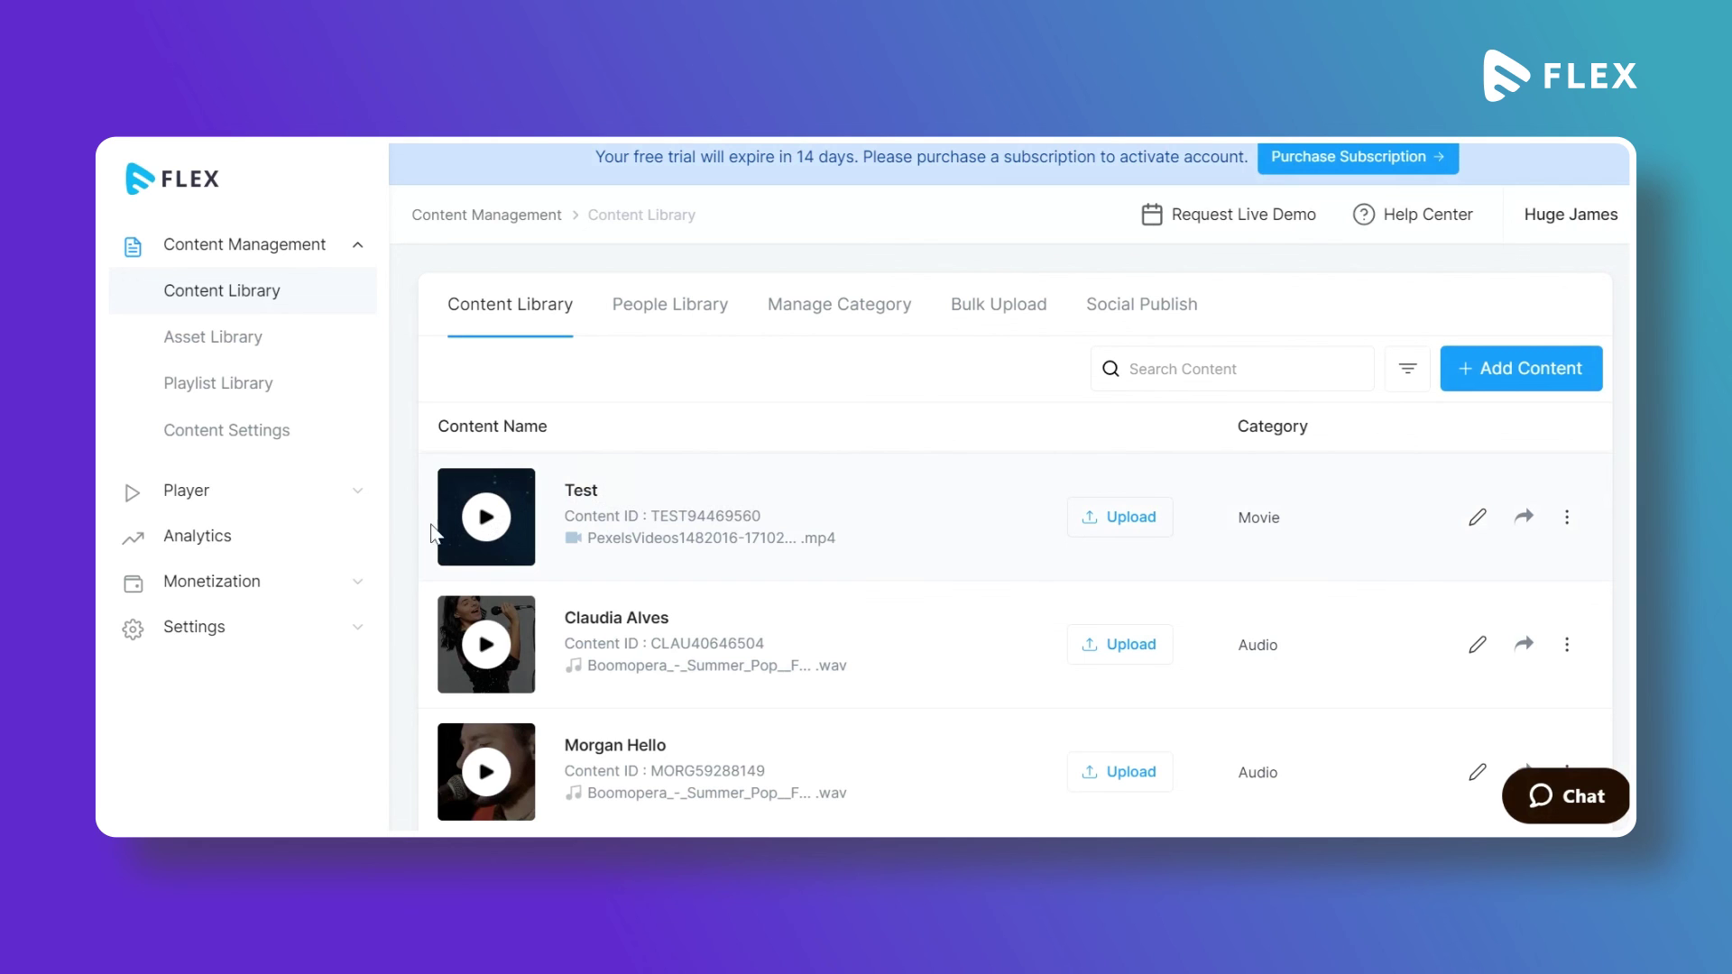
- Open the advanced settings and reveal the Muvi API's App Id and Secret Key
left_click(245, 628)
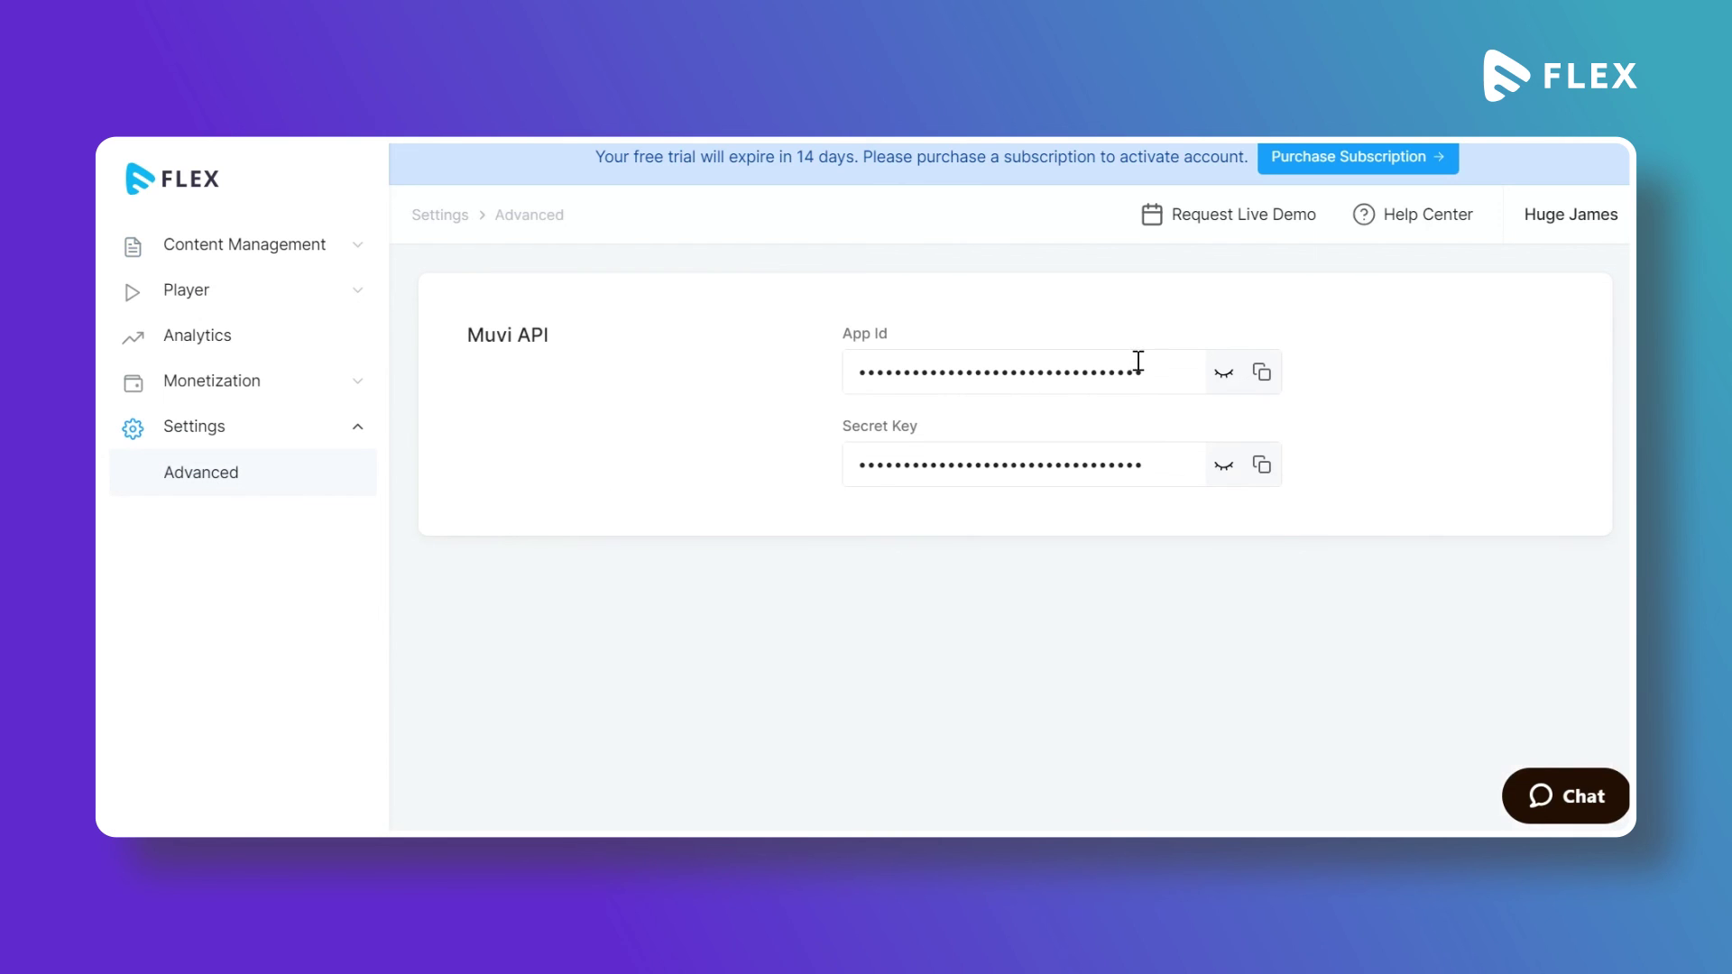
left_click(1223, 375)
left_click(1220, 466)
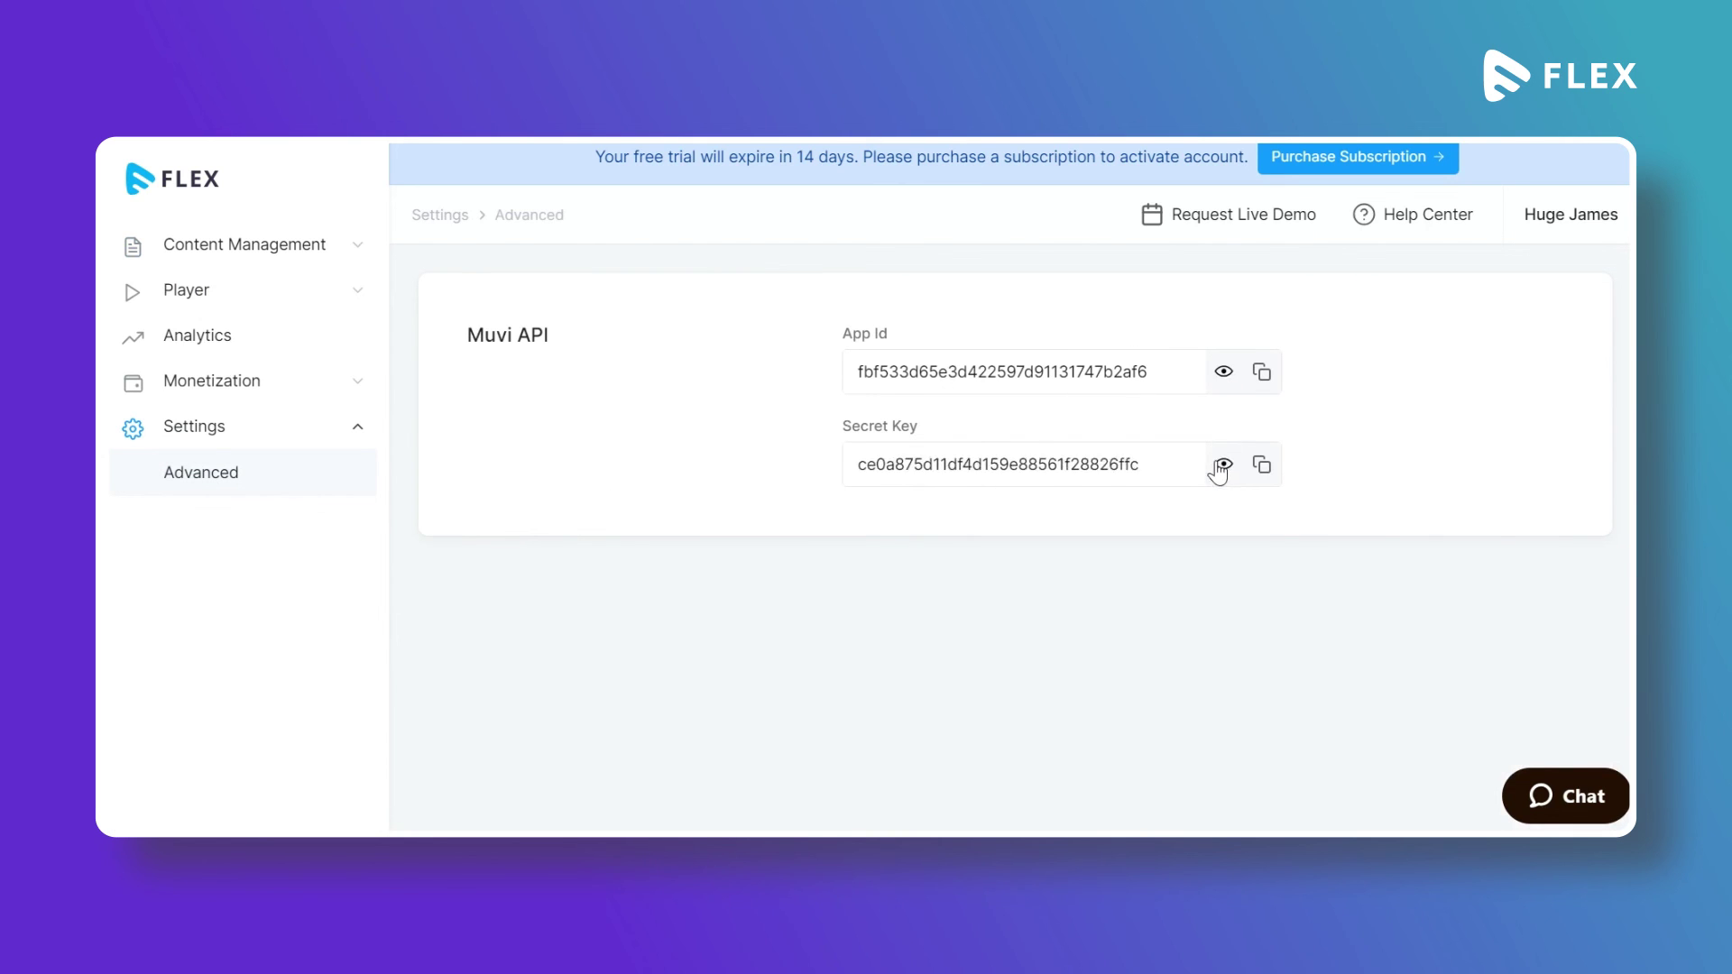